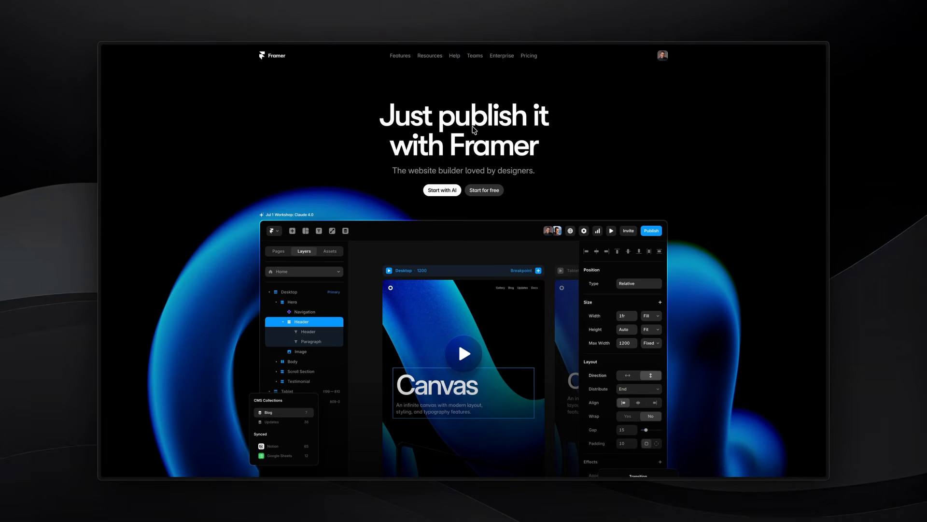
Inspect the Framer site's Resources dropdown and check its mobile menu at a responsive width of 757 px with the developer tools.
mouse_move(434, 64)
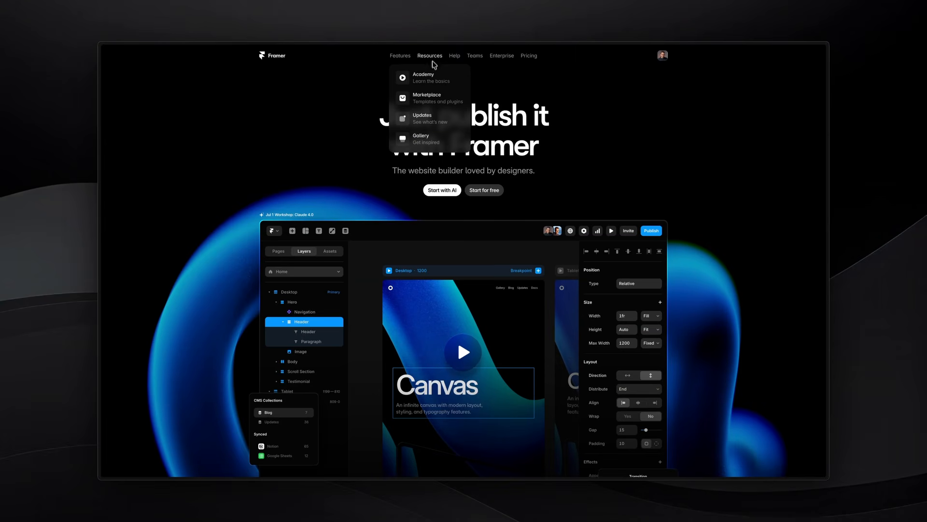
key(super+alt+i)
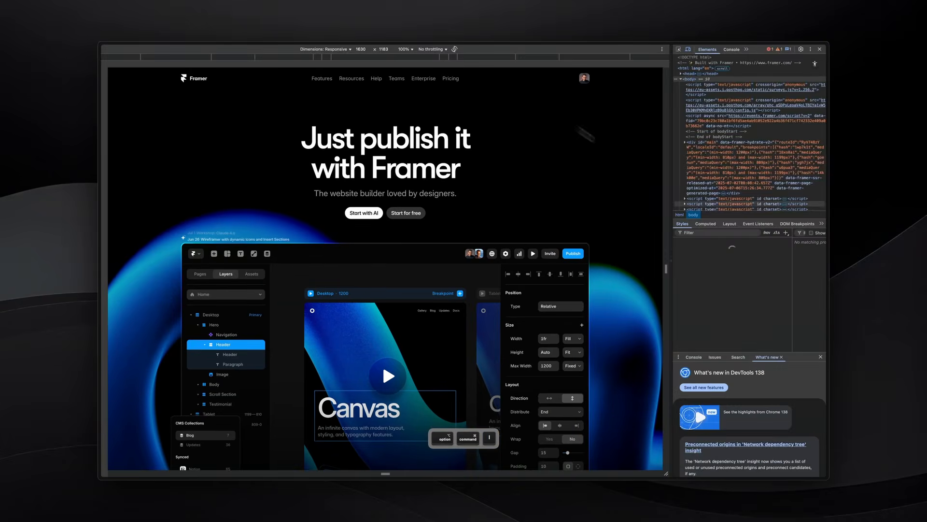
drag(666, 203, 517, 199)
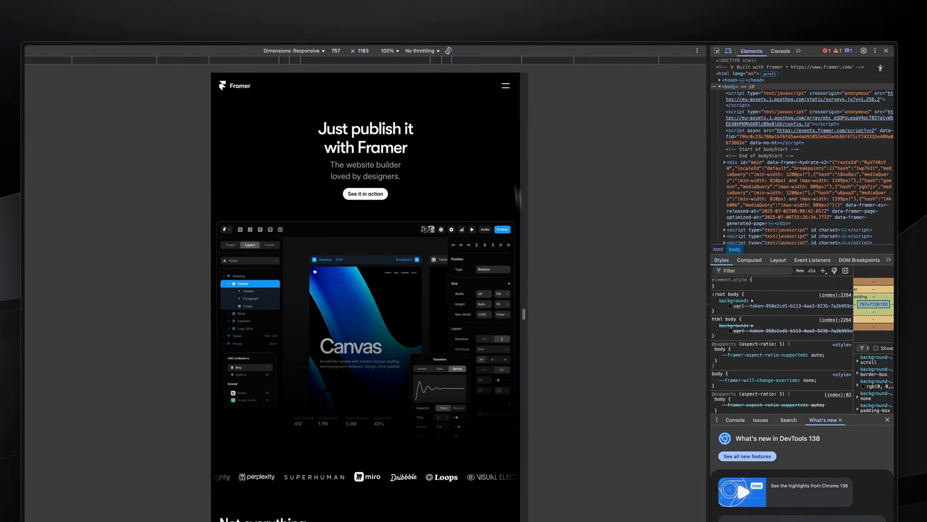
click(505, 87)
click(244, 136)
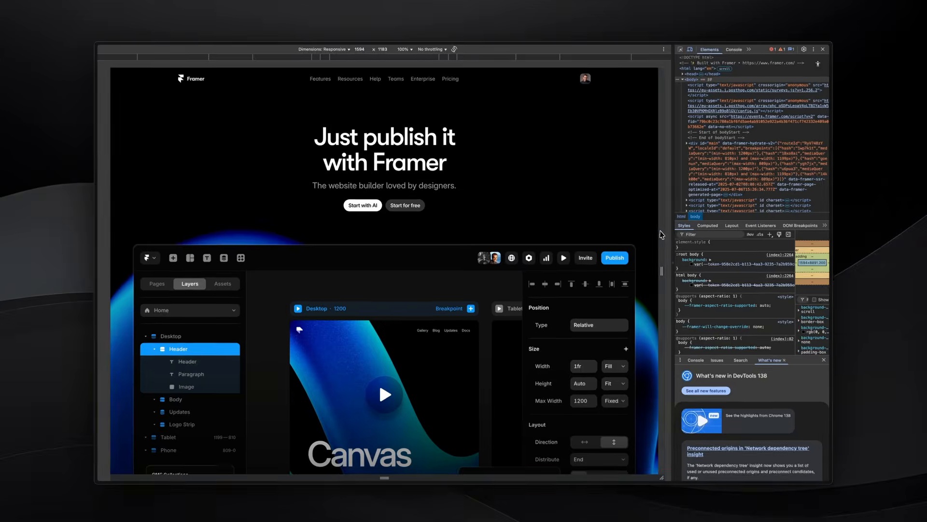
Narrow the page preview to 688 px, expand Resources in the mobile menu, and widen the page back to desktop size.
drag(623, 265, 509, 265)
click(493, 90)
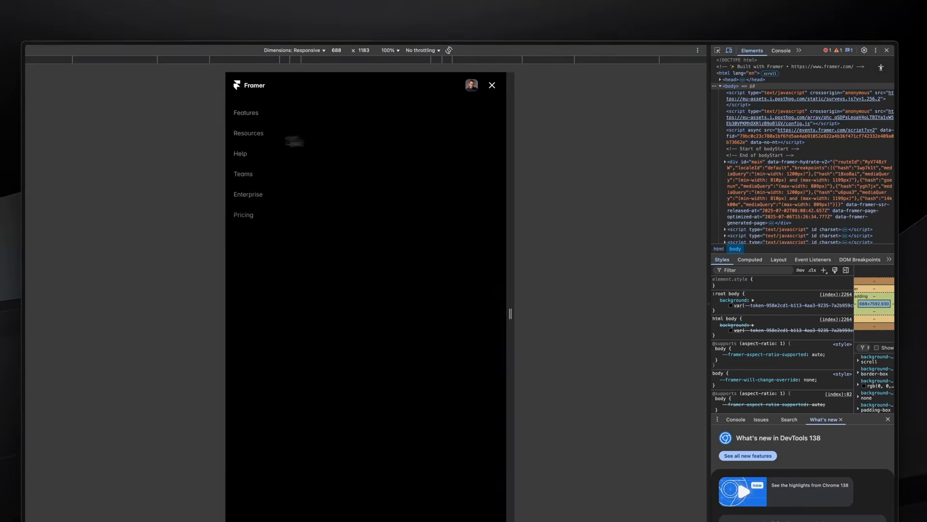
click(249, 133)
drag(517, 291, 709, 290)
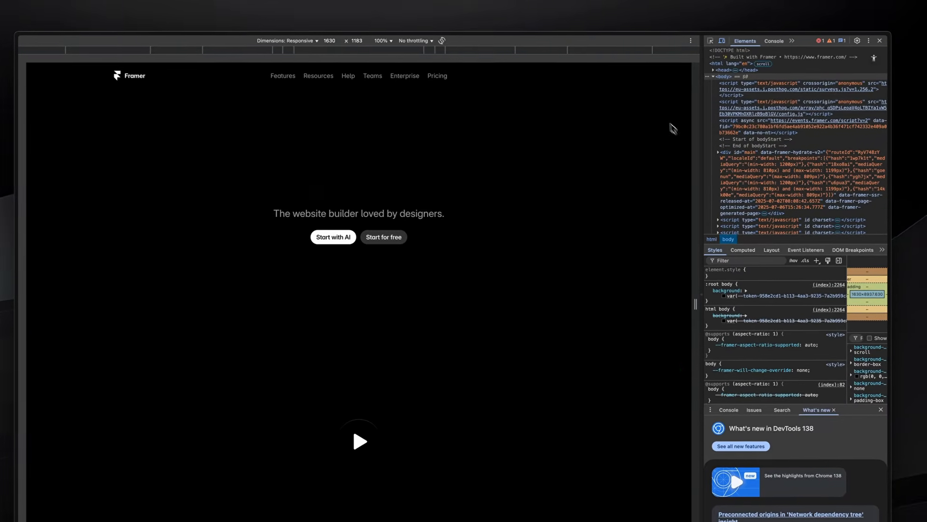
Reload the Framer site, close the developer tools, and examine the Features item in the desktop navigation.
key(super+r)
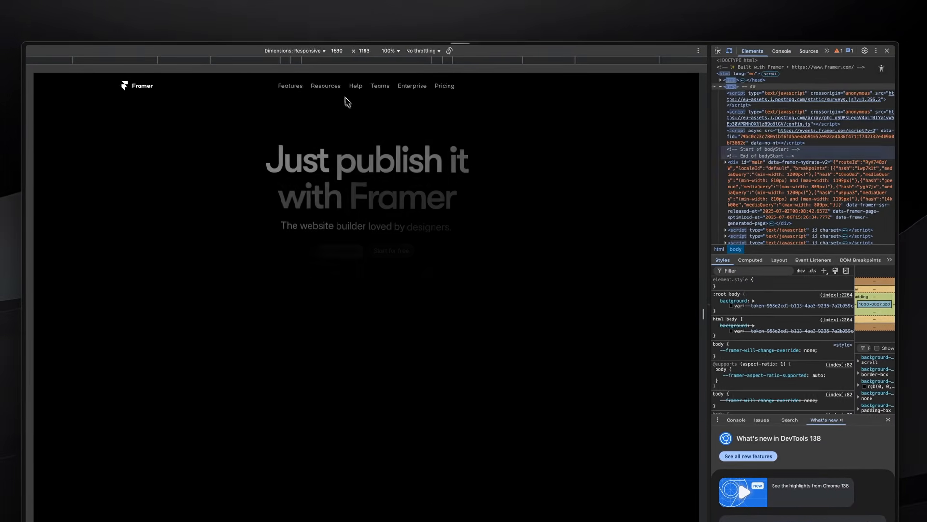
click(876, 51)
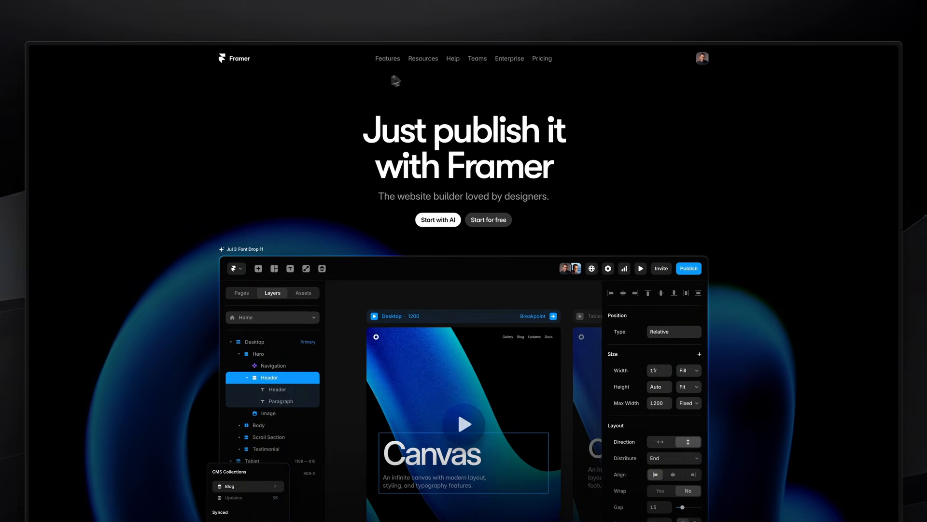
mouse_move(398, 65)
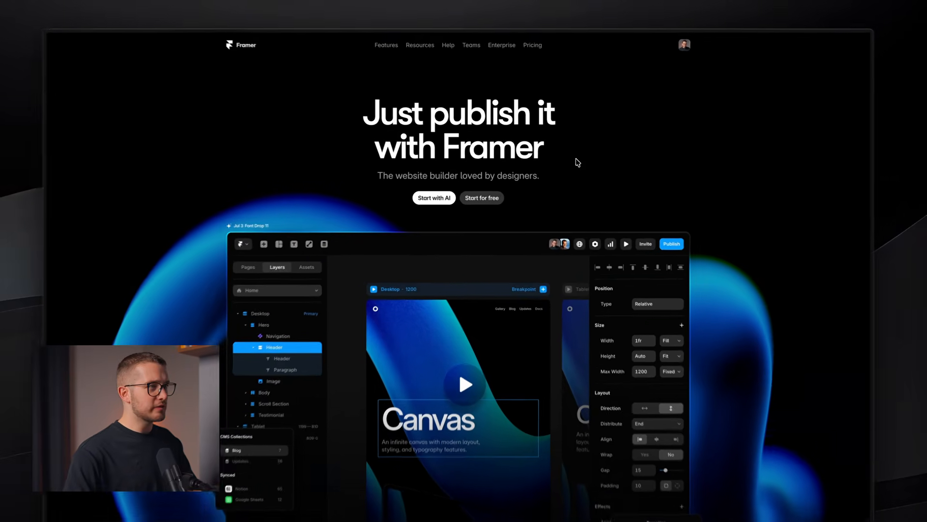
Switch to the Framer editor and go from the Navigation component to the Home page of the navigation bar project.
key(super+Tab)
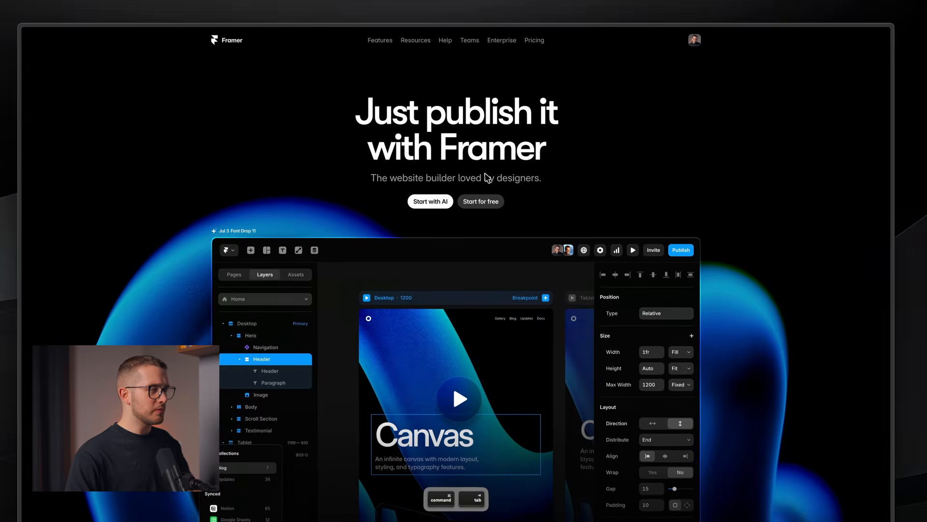
key(super+Tab)
click(418, 239)
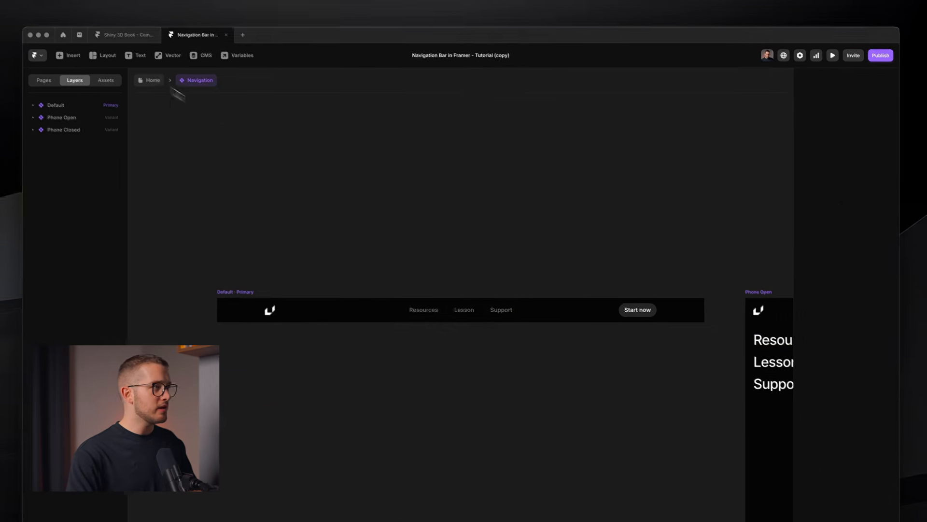
click(154, 80)
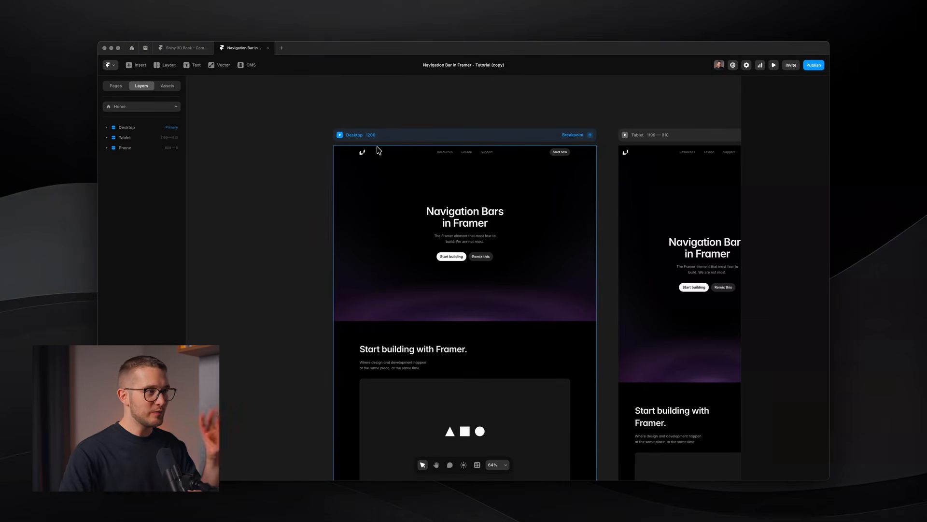
Preview the desktop page, test opening and closing the navigation menu at phone width, and leave the preview.
click(340, 135)
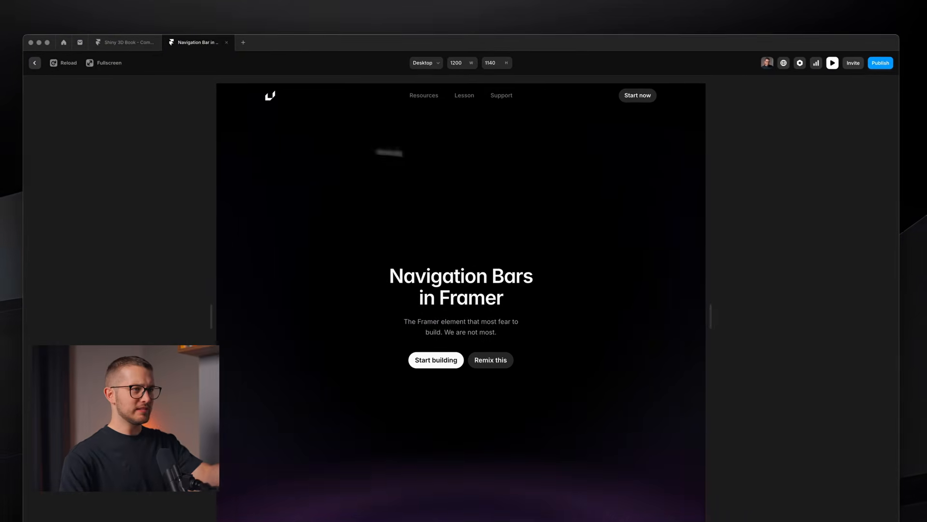
mouse_move(711, 316)
mouse_down()
mouse_move(565, 318)
mouse_move(728, 314)
mouse_up()
click(546, 104)
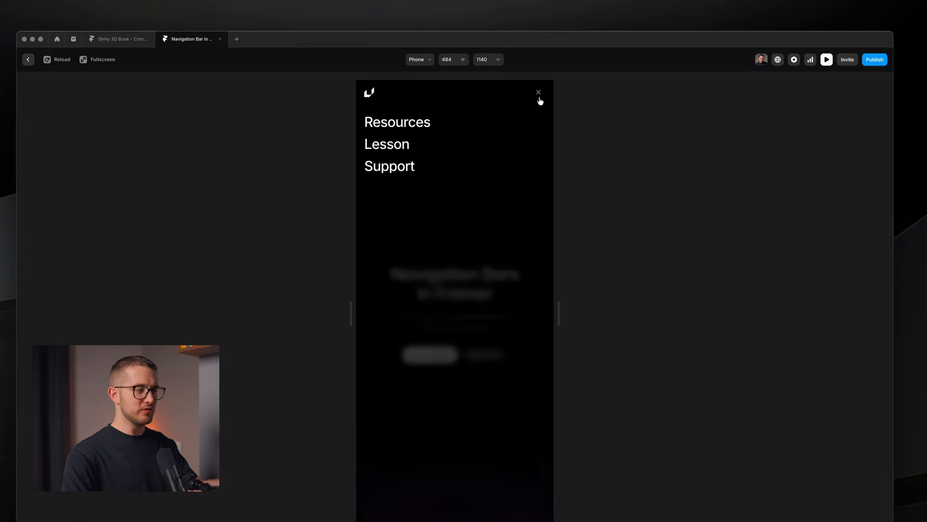
click(539, 98)
click(568, 93)
click(566, 93)
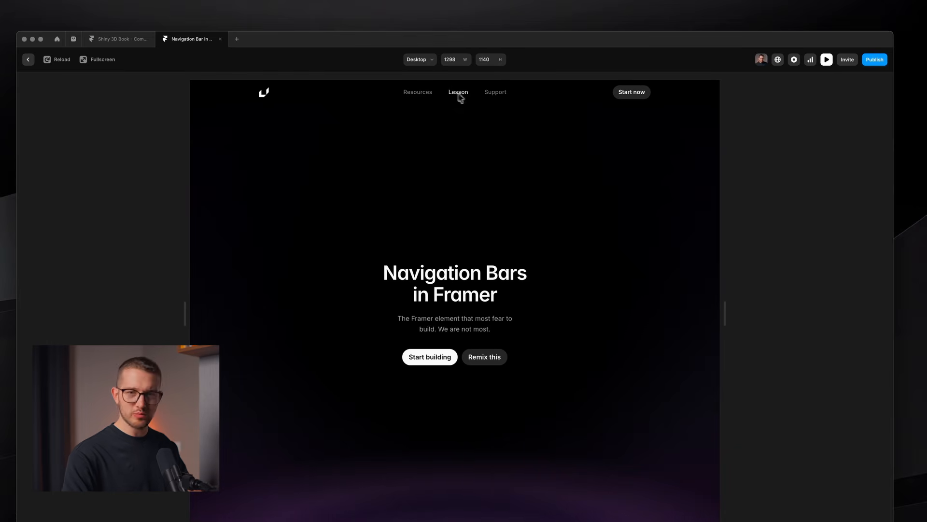
key(Escape)
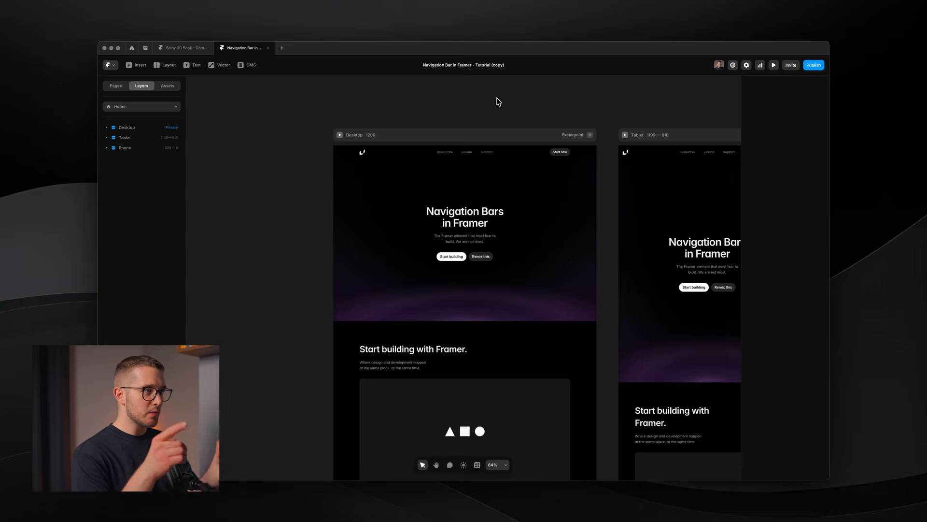
Preview the page again at a phone width of 374 px and open its navigation menu.
key(super+p)
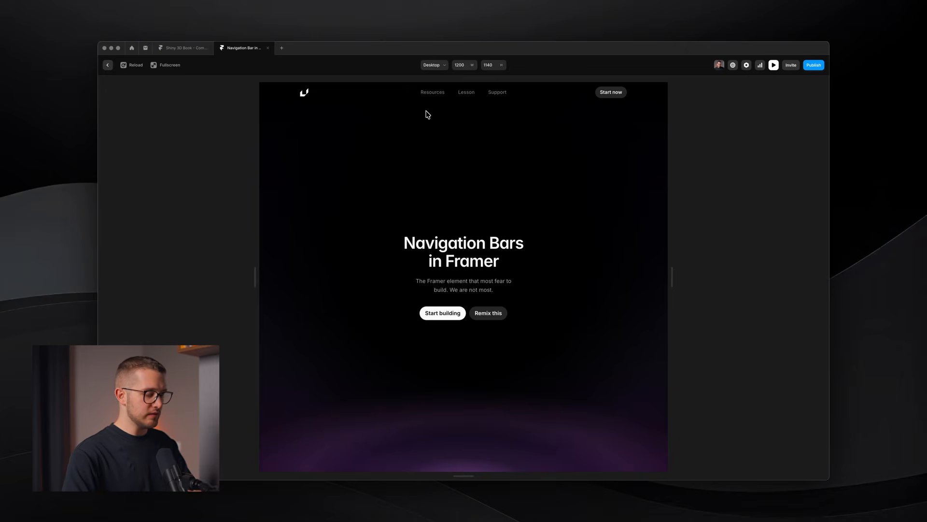
key(shift+super+4)
drag(405, 104, 458, 147)
key(Escape)
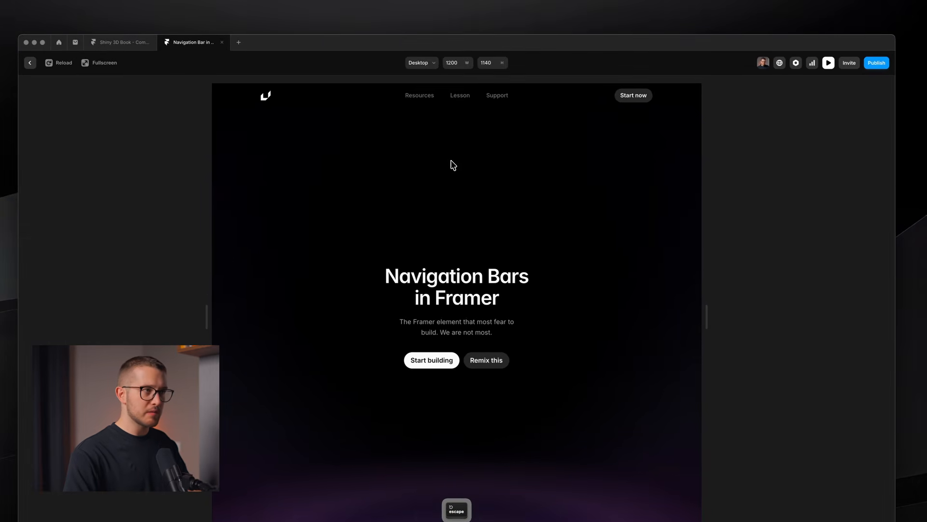
drag(707, 314, 538, 317)
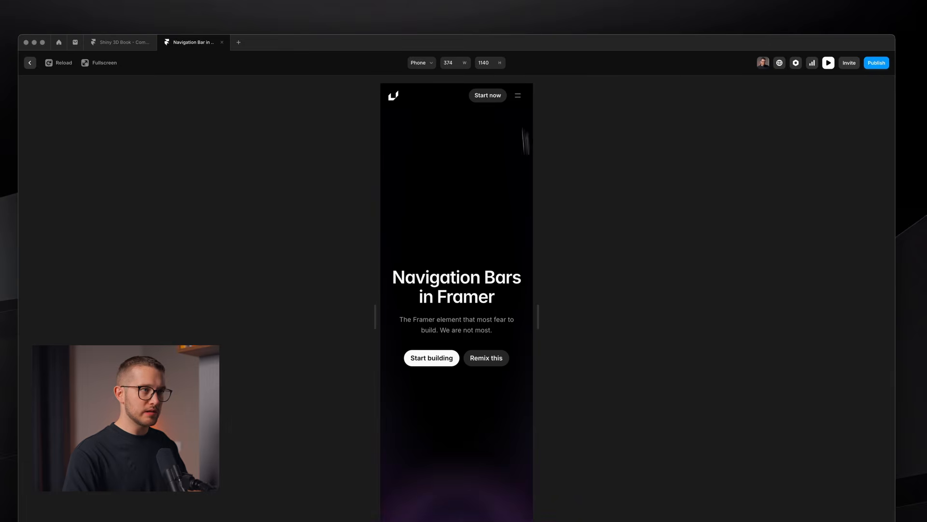
click(519, 98)
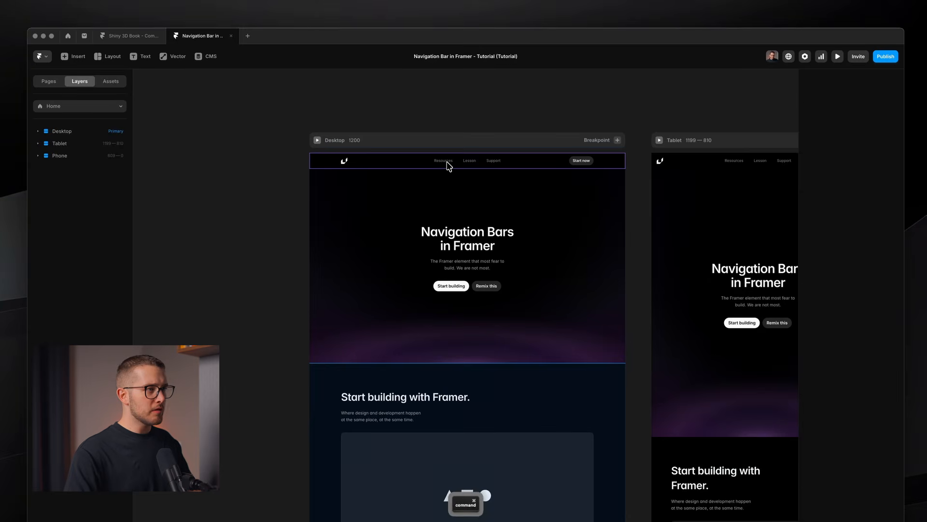
Open the Navigation component from the desktop page and go into the Resources link's Menu Item Tuto component.
double_click(448, 165)
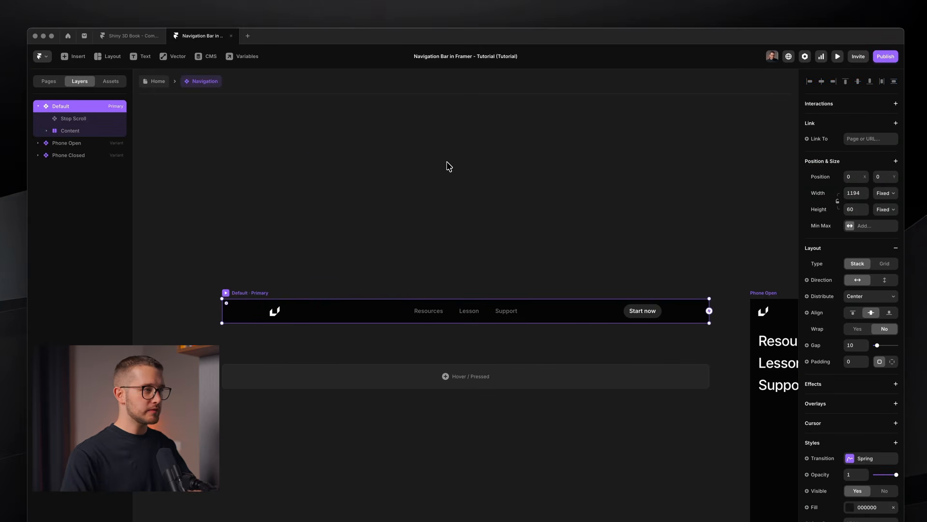
super+click(431, 314)
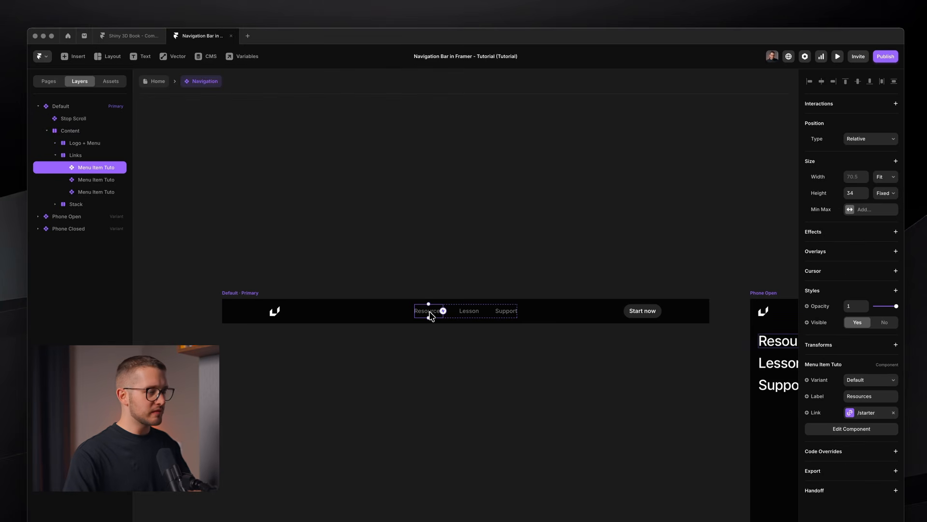
scroll(431, 315, up, 5)
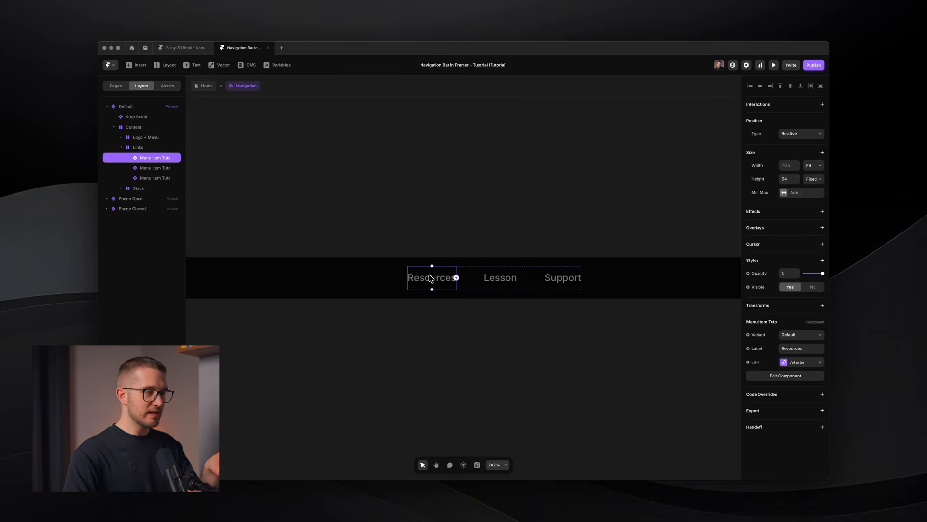
double_click(430, 278)
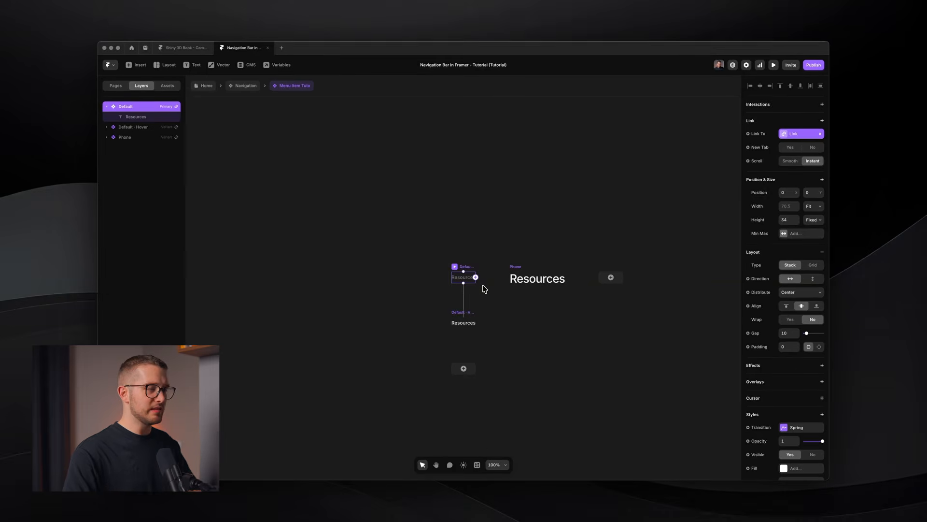
Switch to the browser to examine the Resources dropdown on the Framer site, and return to the Framer editor.
key(super+Tab)
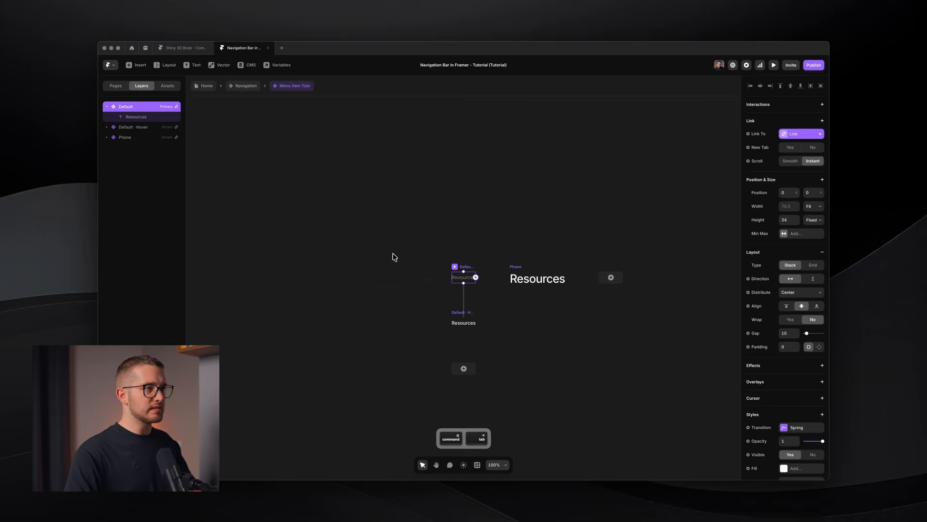
key(super+Tab)
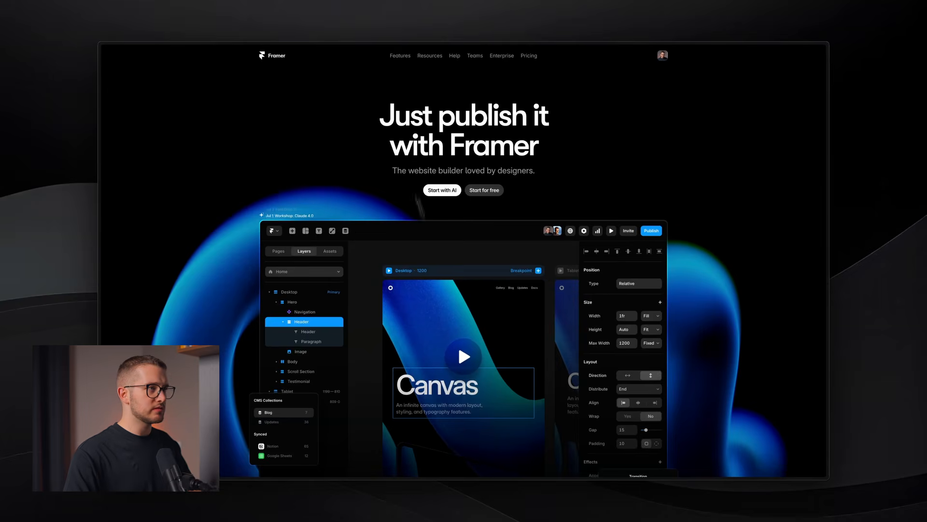
mouse_move(422, 69)
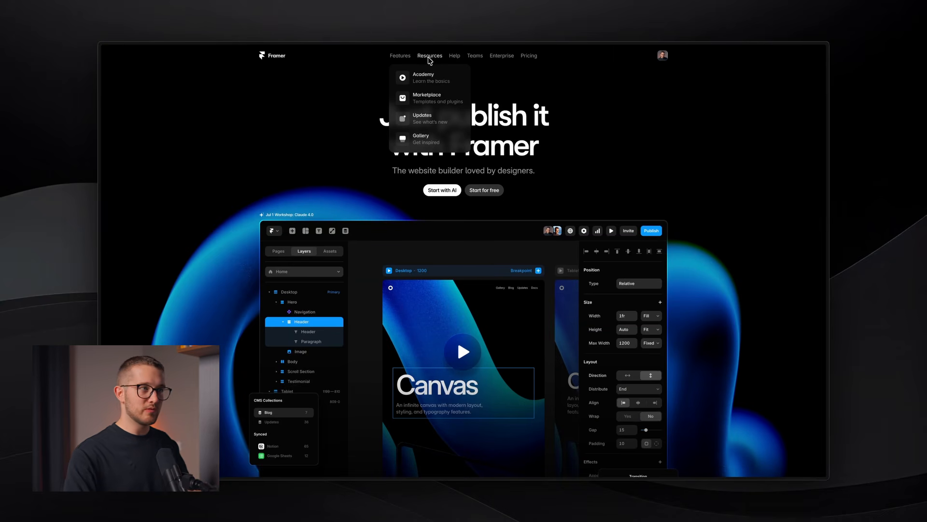
key(super+Tab)
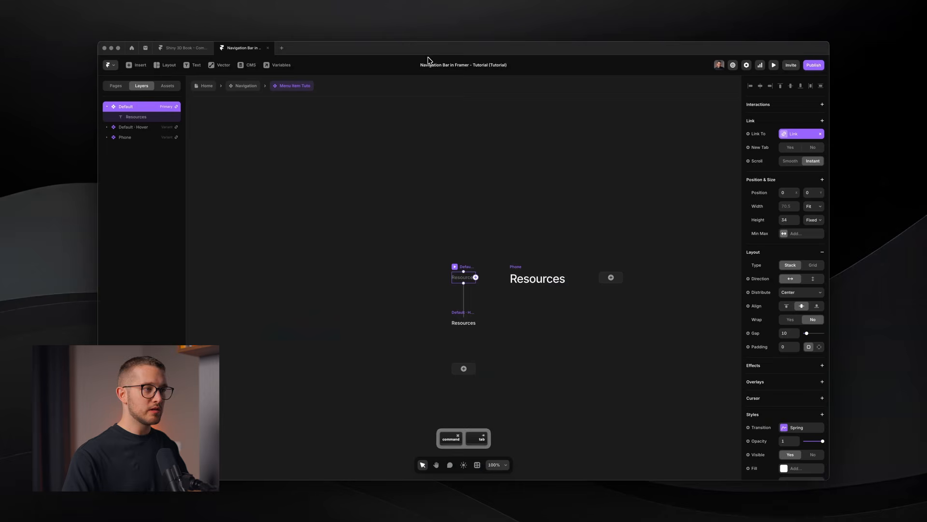
click(465, 216)
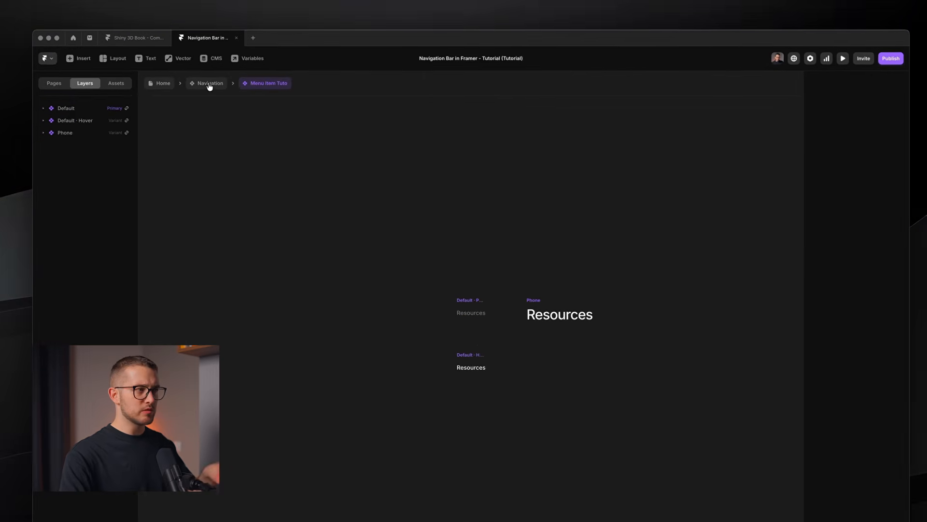
Return to the Navigation component, duplicate the Resources menu item, and detach the copy from its component.
click(209, 86)
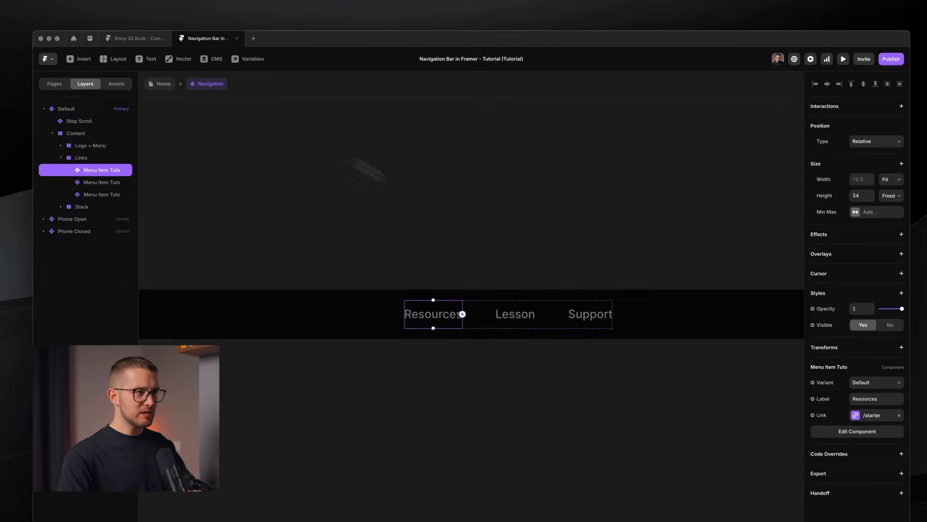
click(477, 311)
click(438, 318)
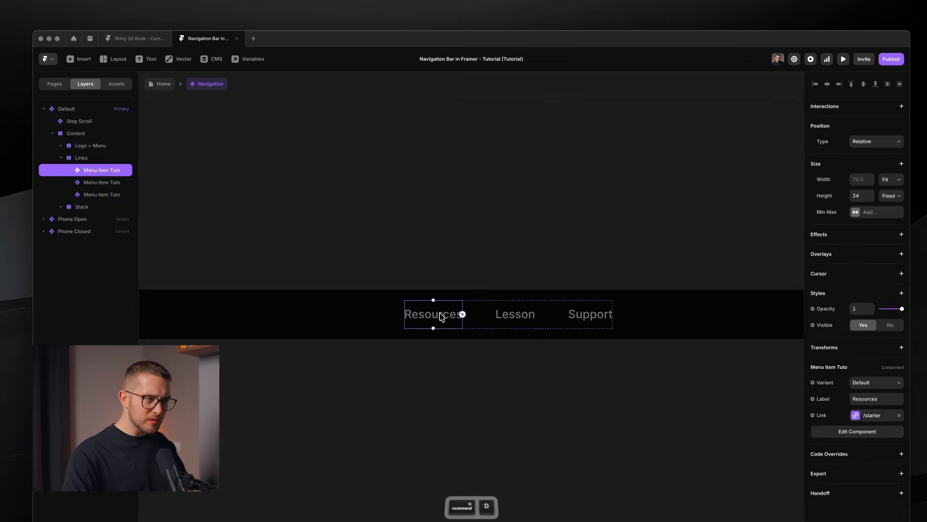
key(super+d)
right_click(477, 314)
click(498, 104)
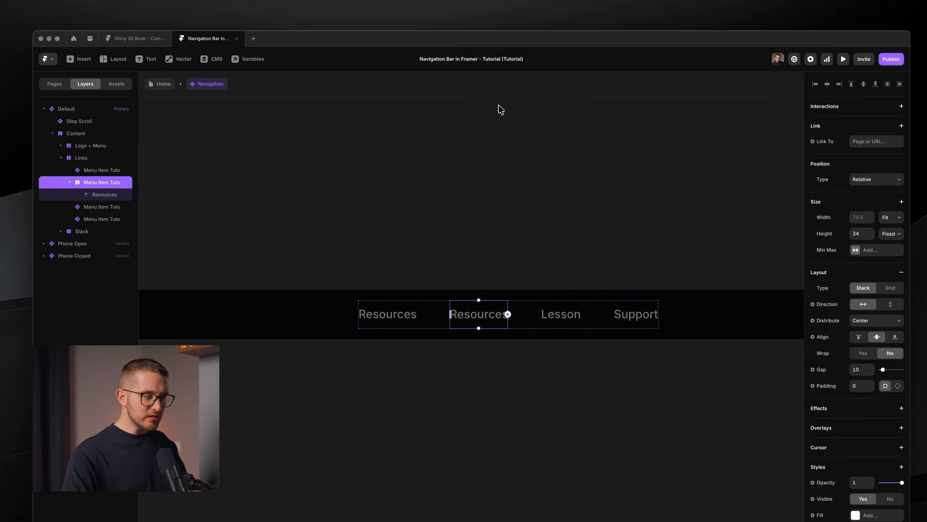
Rename the detached Resources item as Dropdown Base and turn it into a component with the same name.
key(super+r)
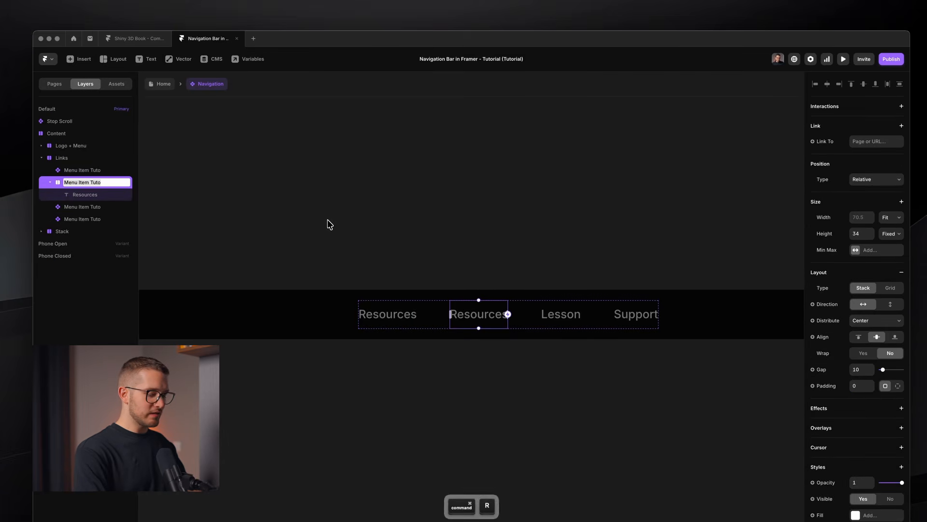
text(Dropdown Base)
key(Return)
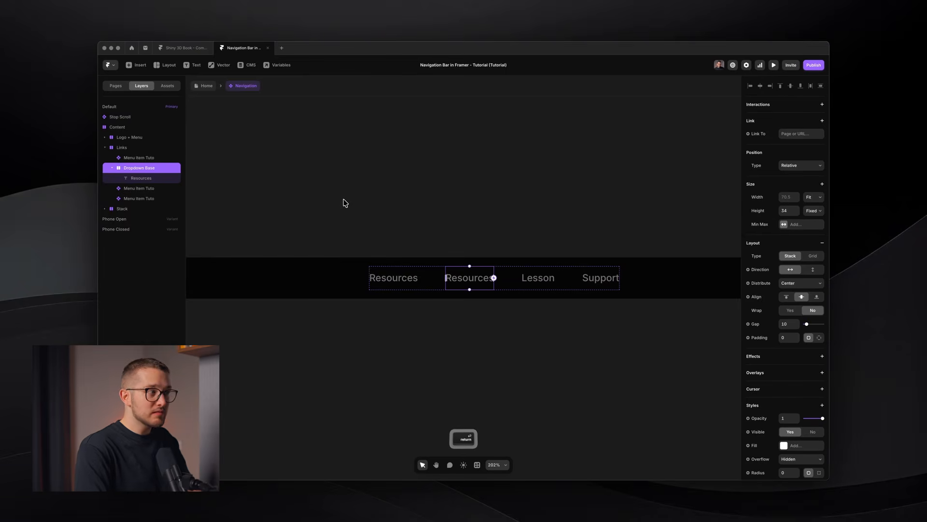
key(alt+super)
key(alt+super+k)
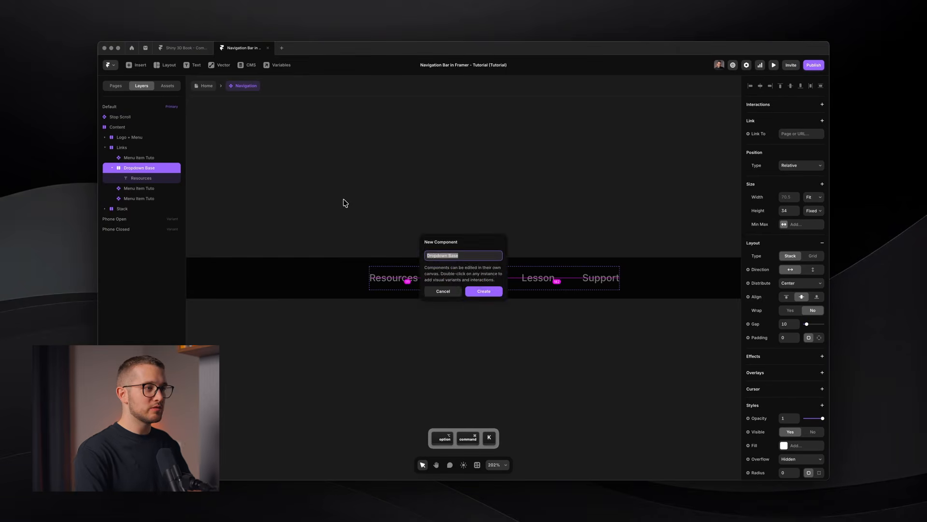
key(Return)
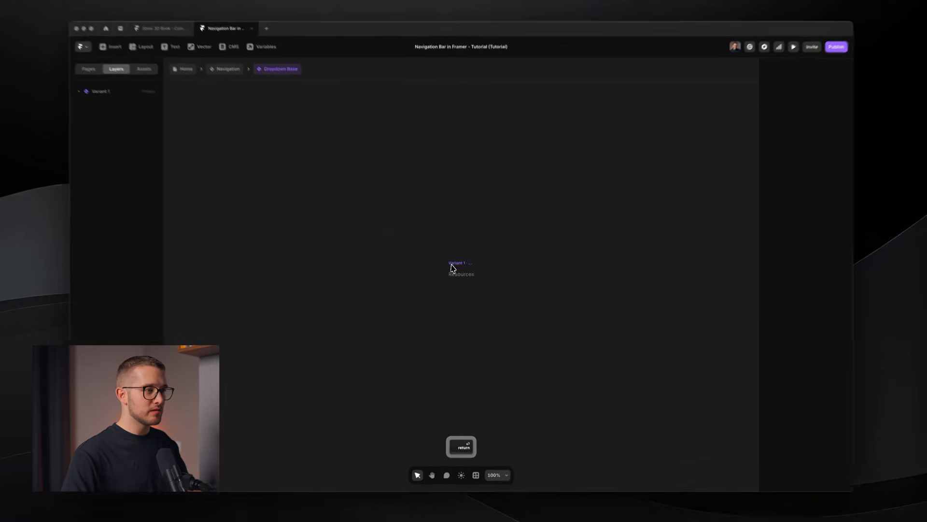
Rename the primary variant of the Dropdown Base component as Deafult.
key(super+r)
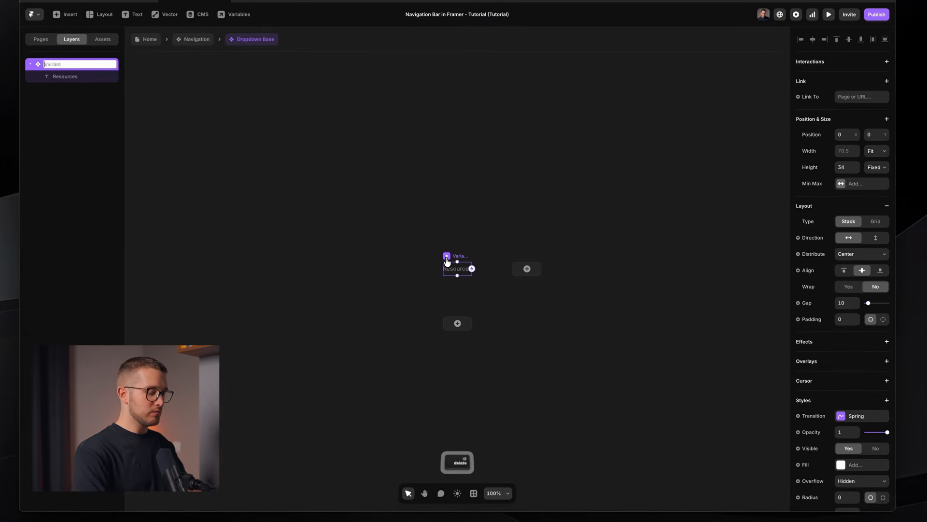
text(Deafult)
key(Return)
Add a second variant to the Dropdown Base component and name it Hovered.
scroll(490, 313, up, 5)
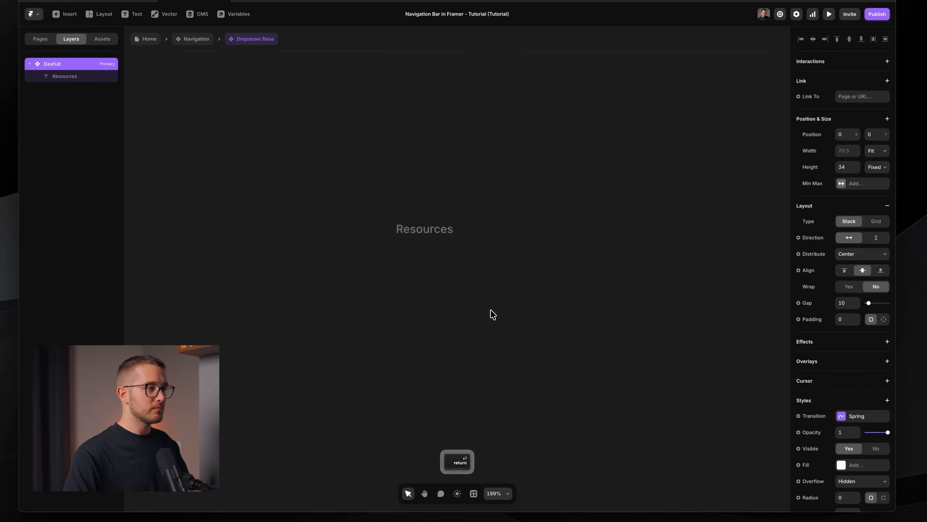
scroll(407, 210, up, 3)
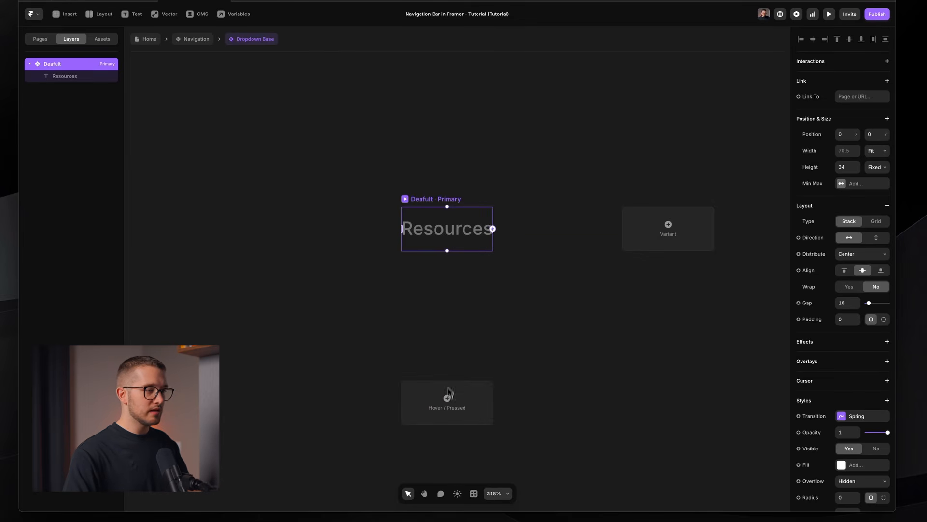
click(673, 222)
key(super+r)
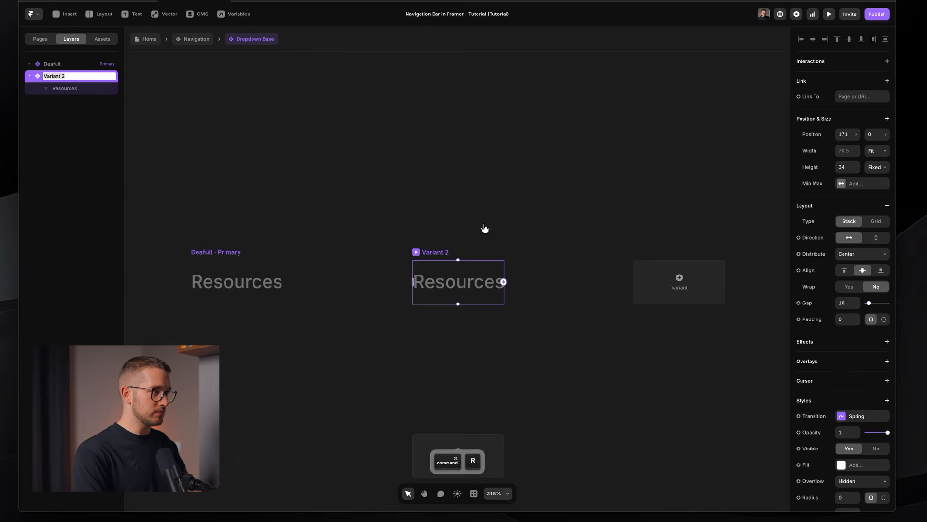
key(BackSpace)
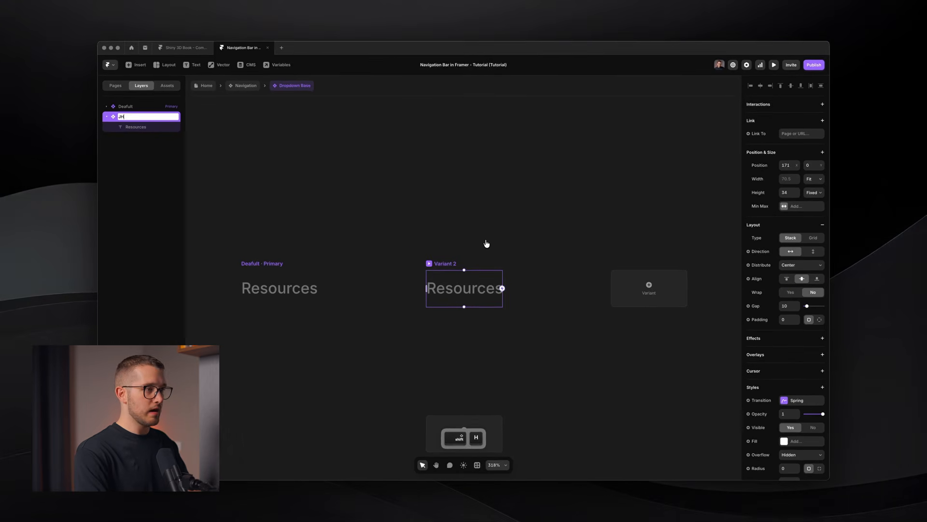
text(Hovered)
key(Return)
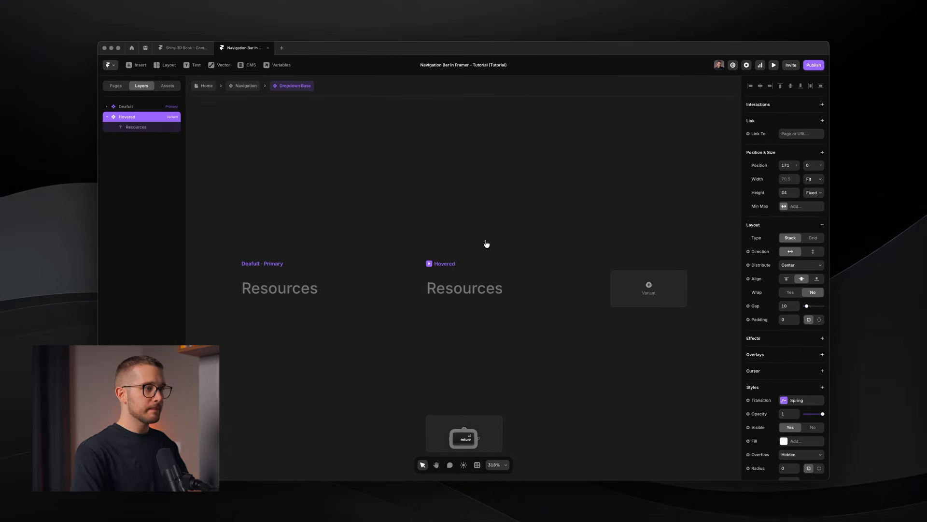
Set the color of the Resources text in the Hovered variant to the neutral-50 style.
click(474, 284)
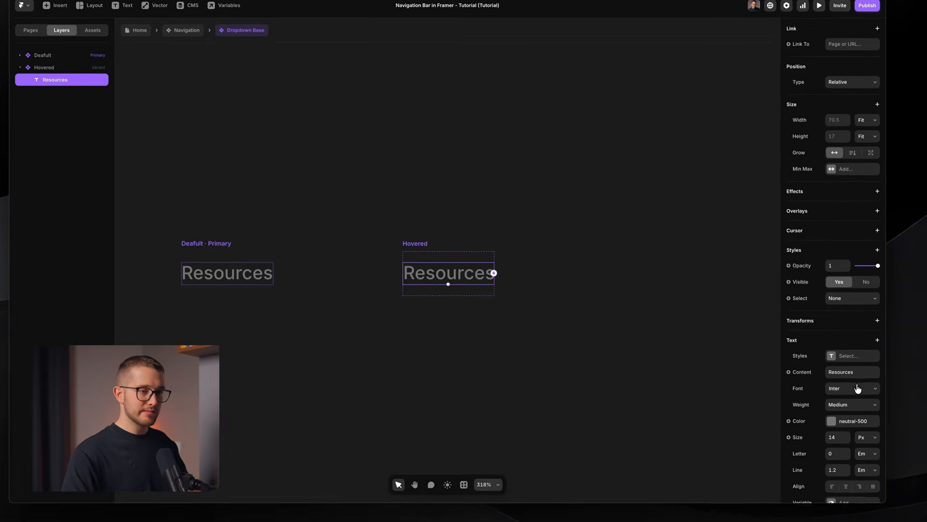
click(844, 373)
click(714, 406)
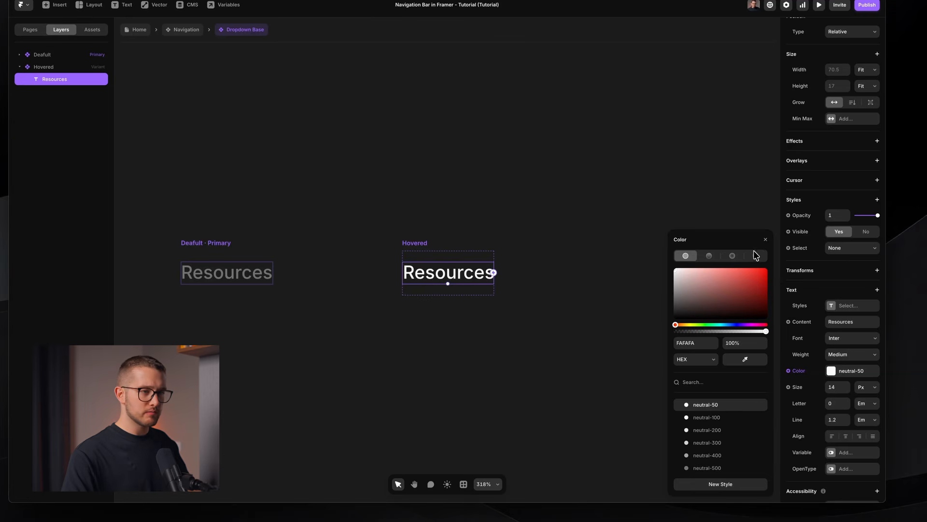
click(766, 242)
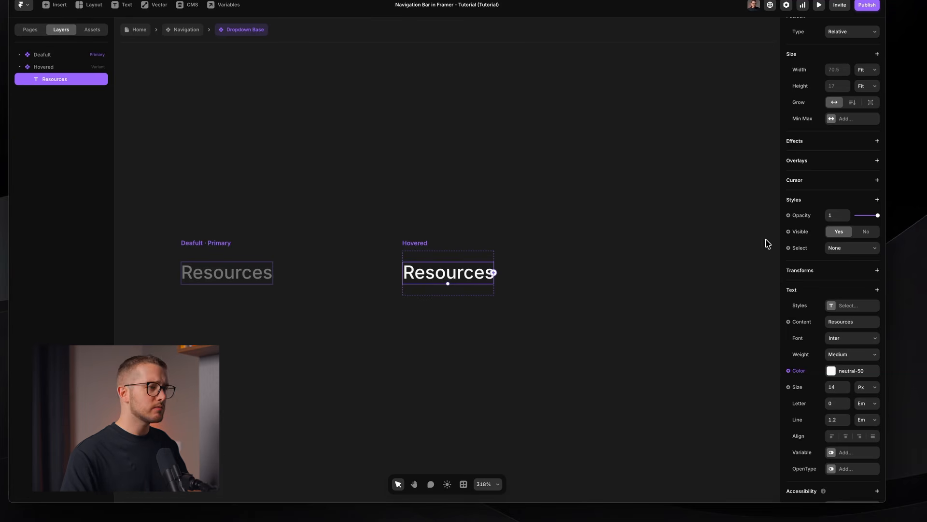
click(539, 196)
scroll(535, 195, down, 3)
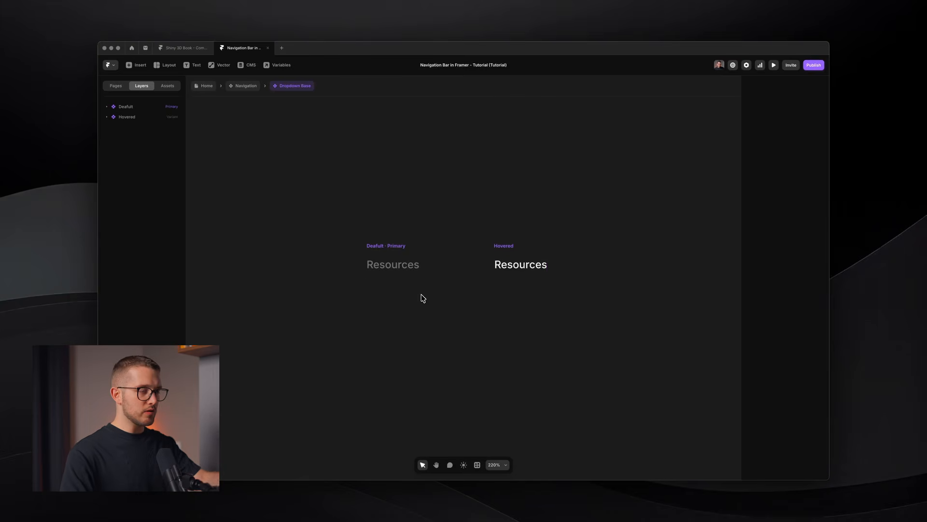
Switch to the browser, preview the Framer site responsively at a width of 795 px, and open its navigation menu.
key(super+Tab)
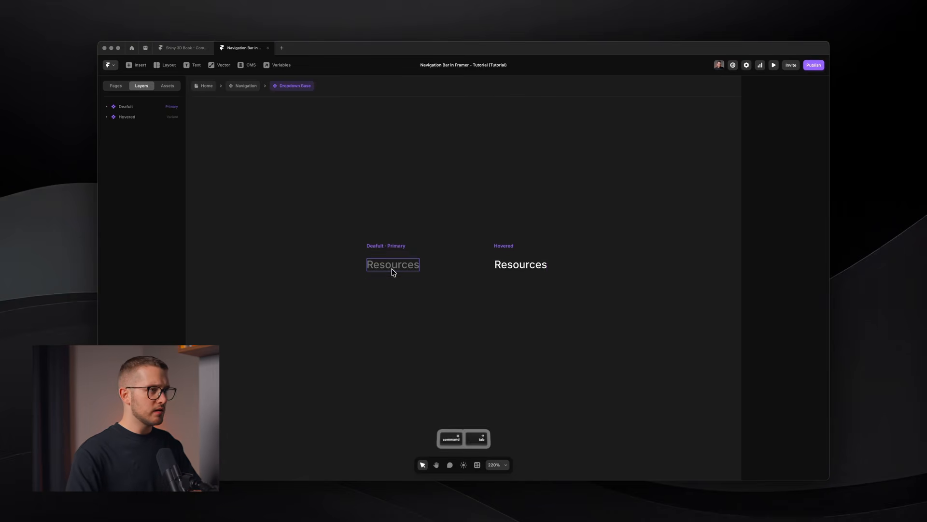
key(alt+super+i)
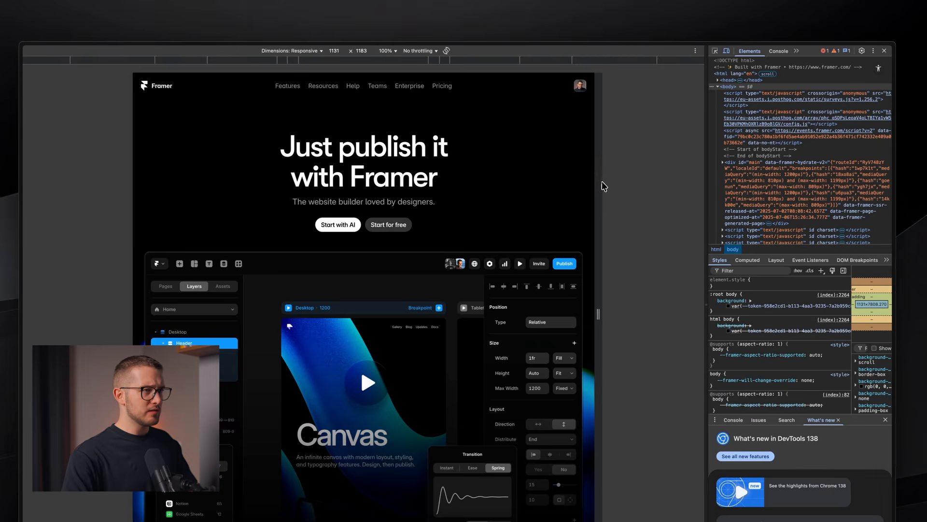
drag(602, 186, 532, 185)
click(512, 87)
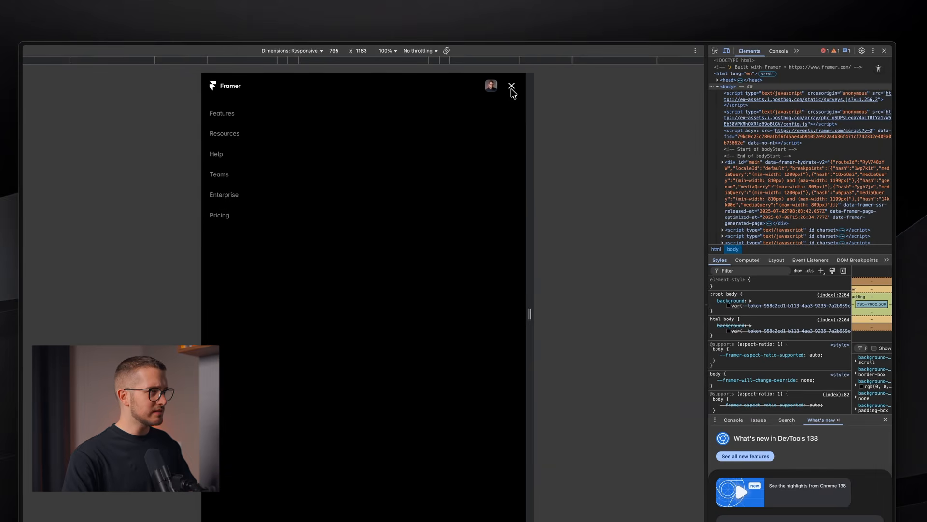
Expand and collapse the Resources entry in the site's mobile menu repeatedly to examine how its submenu behaves.
click(235, 135)
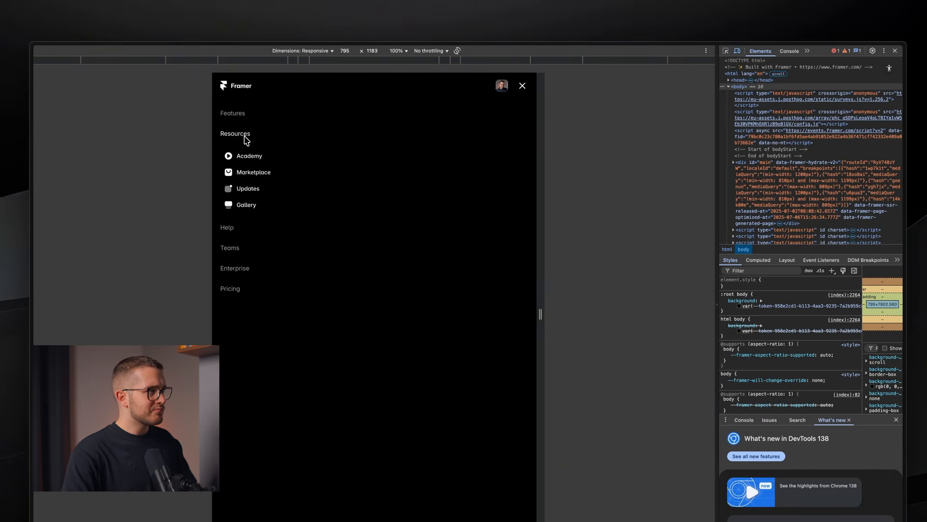
click(246, 138)
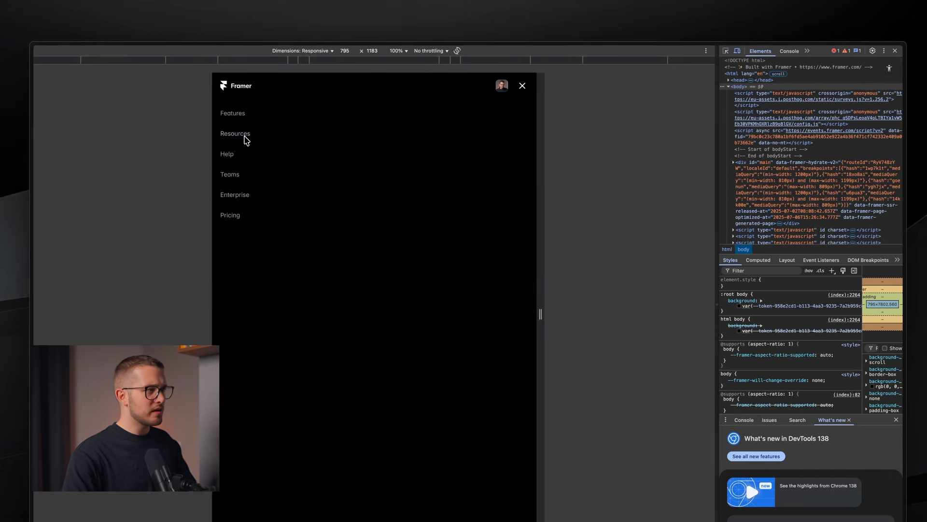
click(246, 138)
click(245, 138)
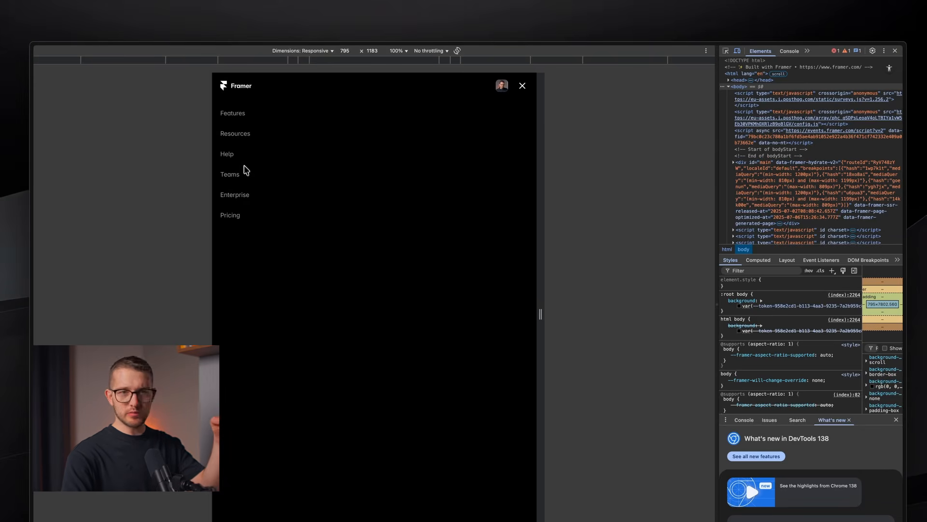
click(248, 137)
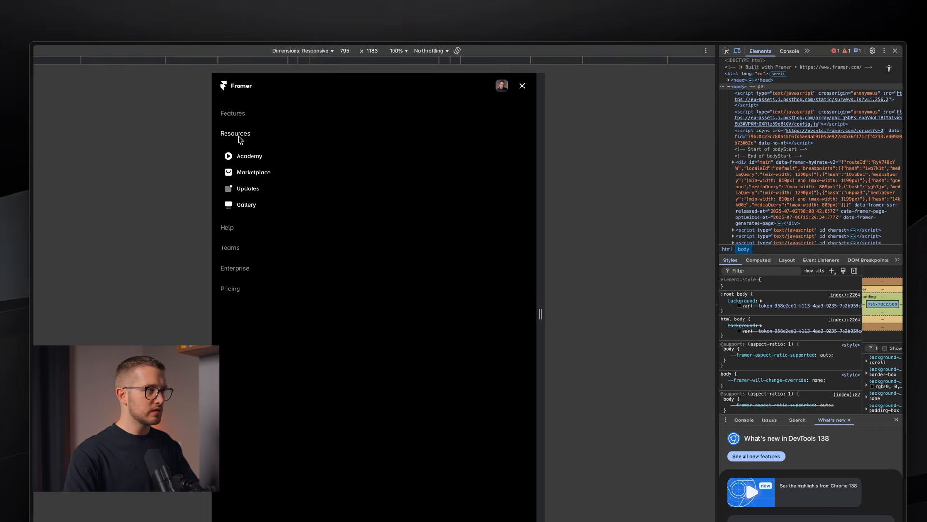
click(239, 138)
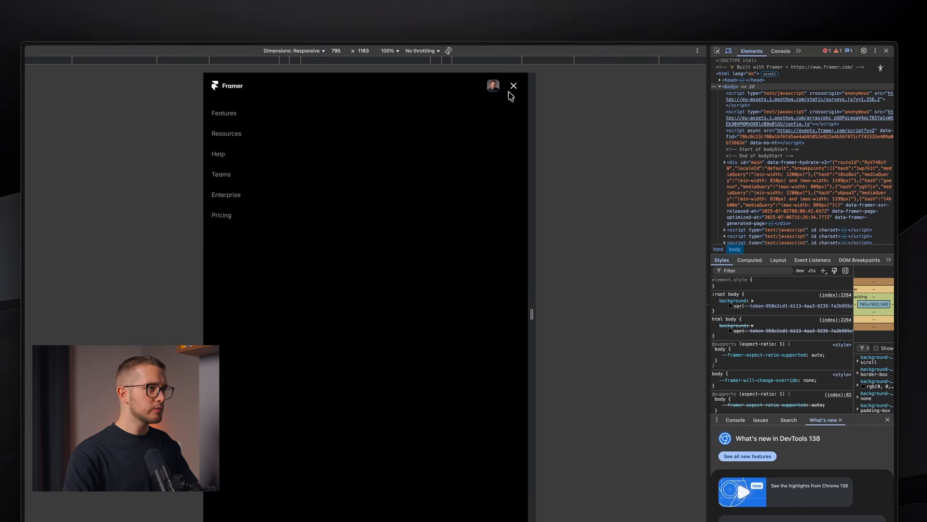
Close the mobile menu, widen the site preview to 1630 px, and return to the Framer editor.
click(522, 86)
drag(541, 162, 700, 164)
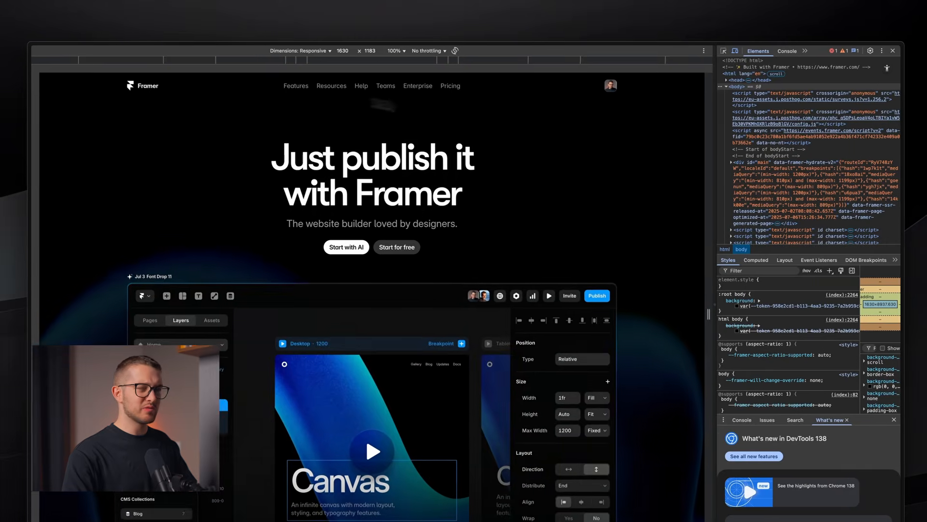
key(super+Tab)
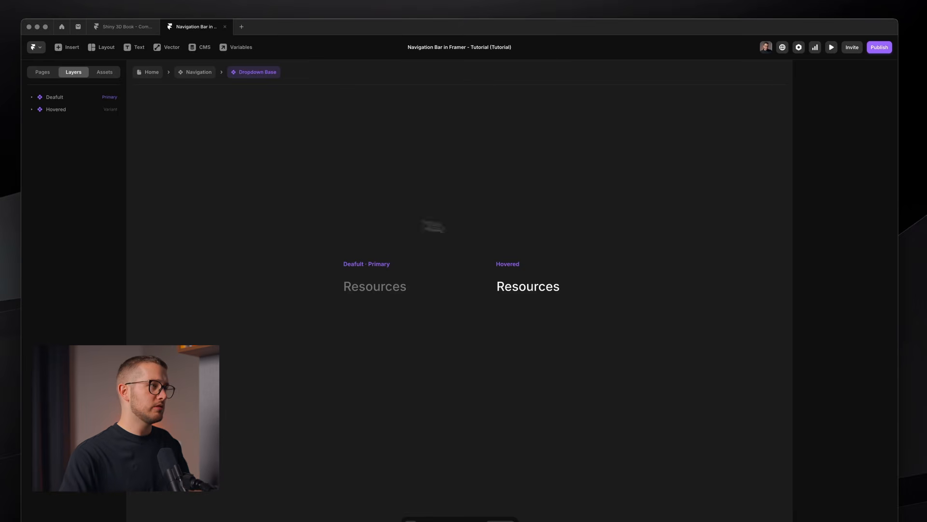
Return to the Navigation component and duplicate the Dropdown Base item twice in the Links stack.
click(203, 74)
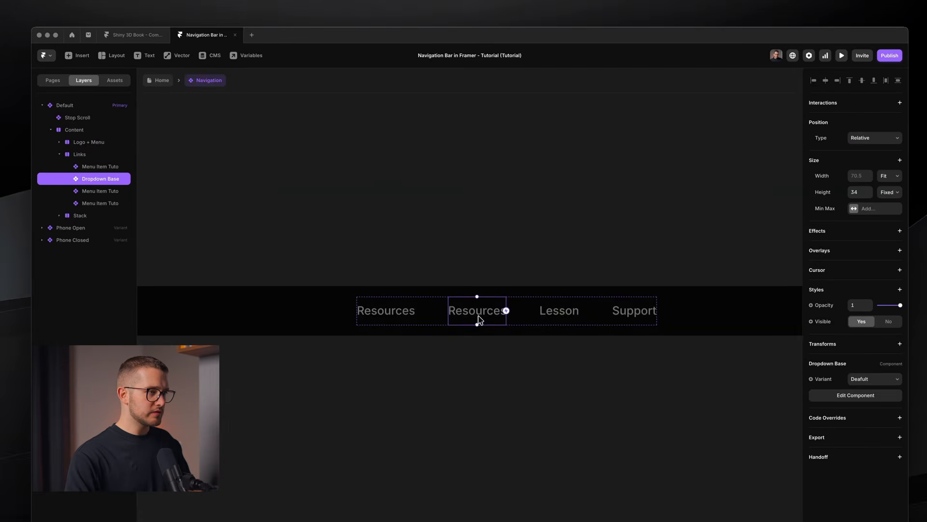
key(super+d)
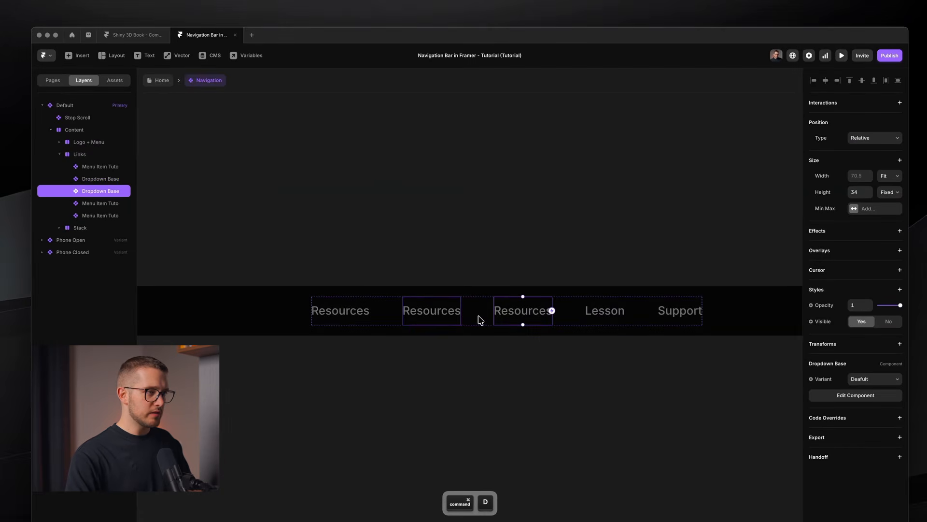
key(super+d)
click(396, 323)
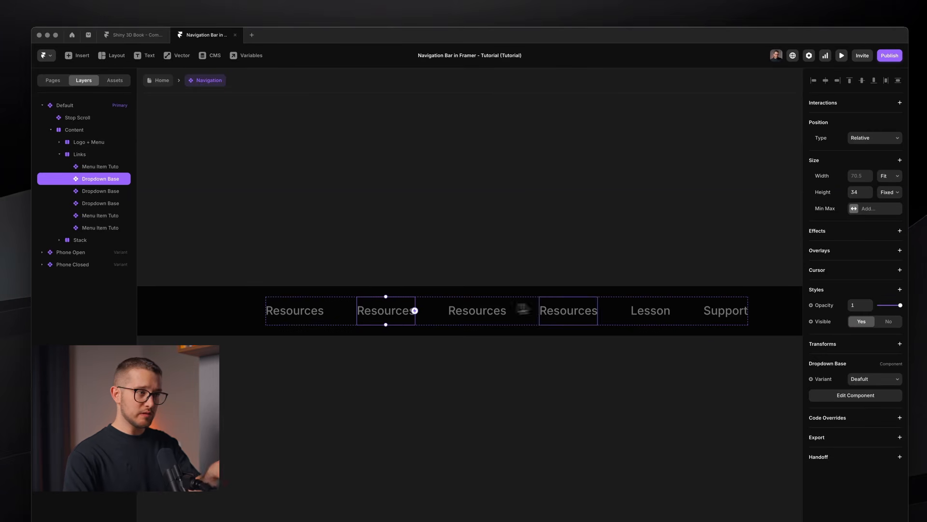
key(shift)
click(857, 380)
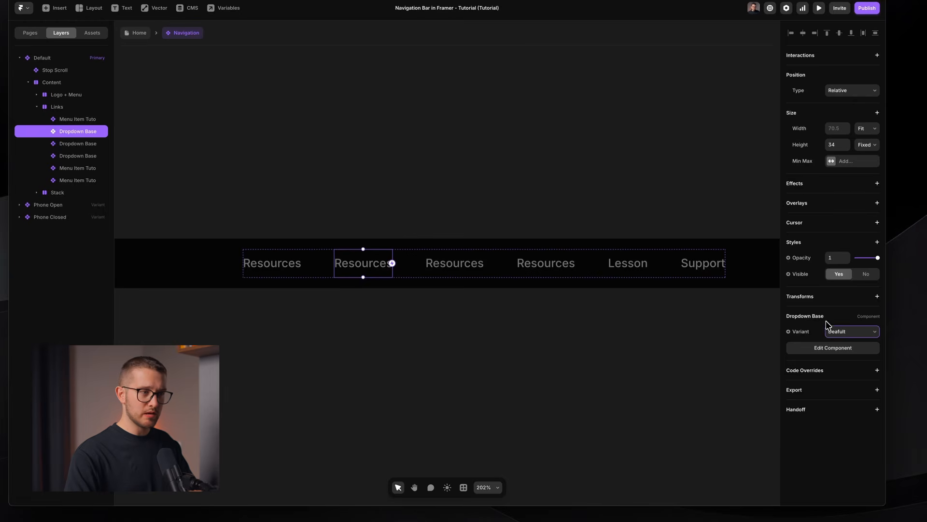
Open the Dropdown Base component and bind the Deafult variant's Resources text content to a new plain text variable named Label.
double_click(359, 265)
key(super)
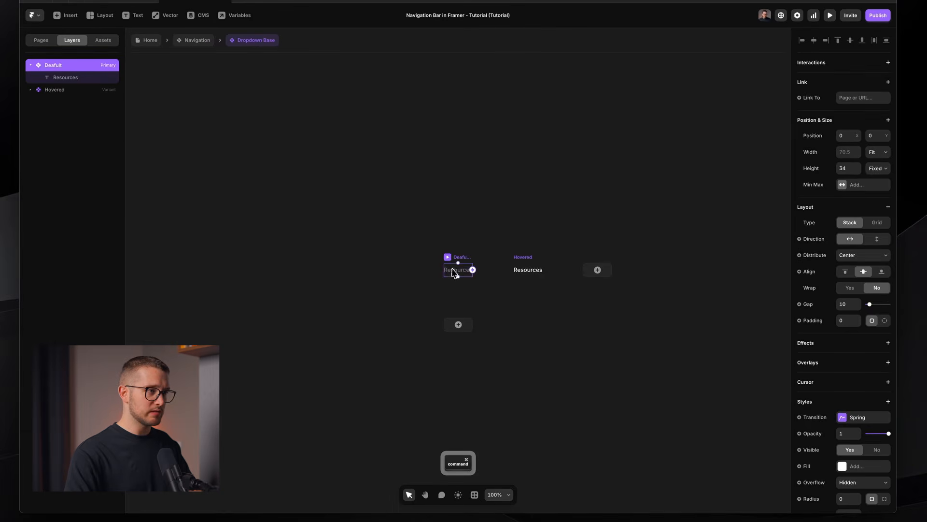
super+click(454, 273)
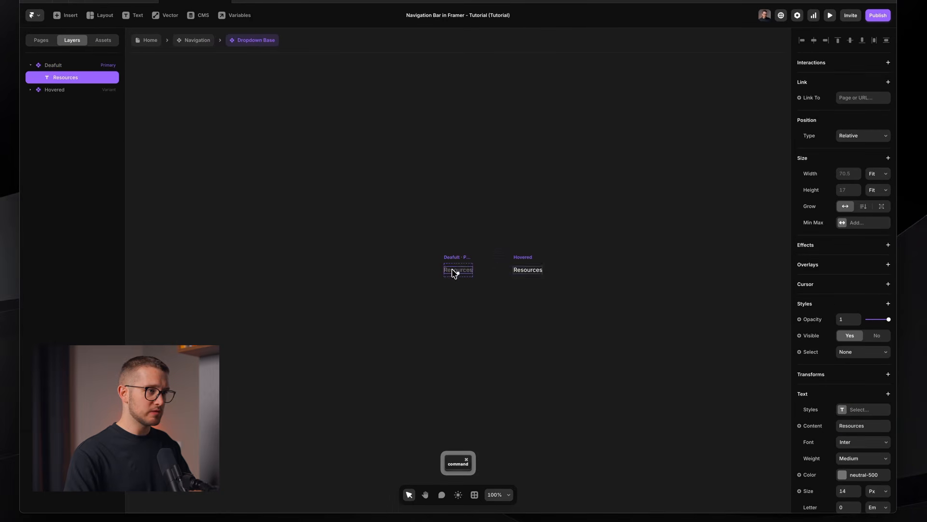
scroll(454, 273, up, 5)
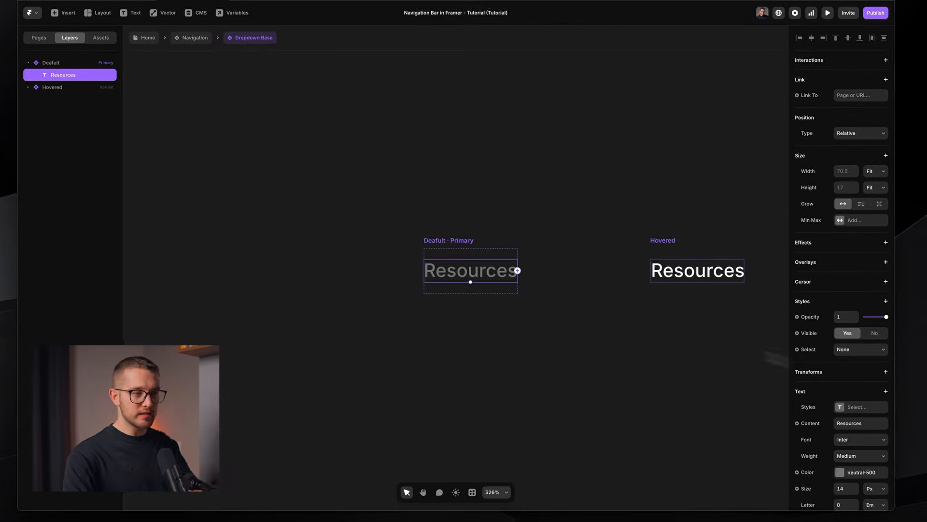
scroll(836, 348, down, 2)
click(812, 383)
mouse_move(803, 388)
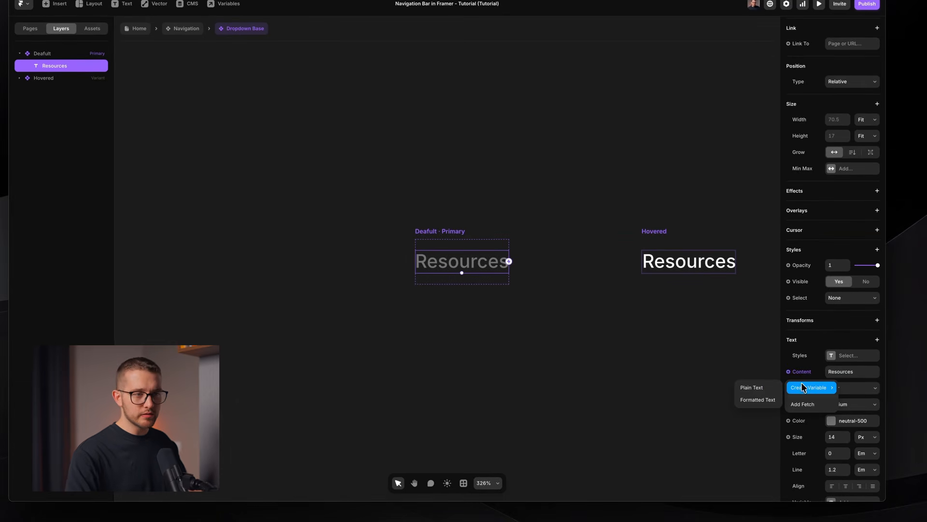
click(772, 391)
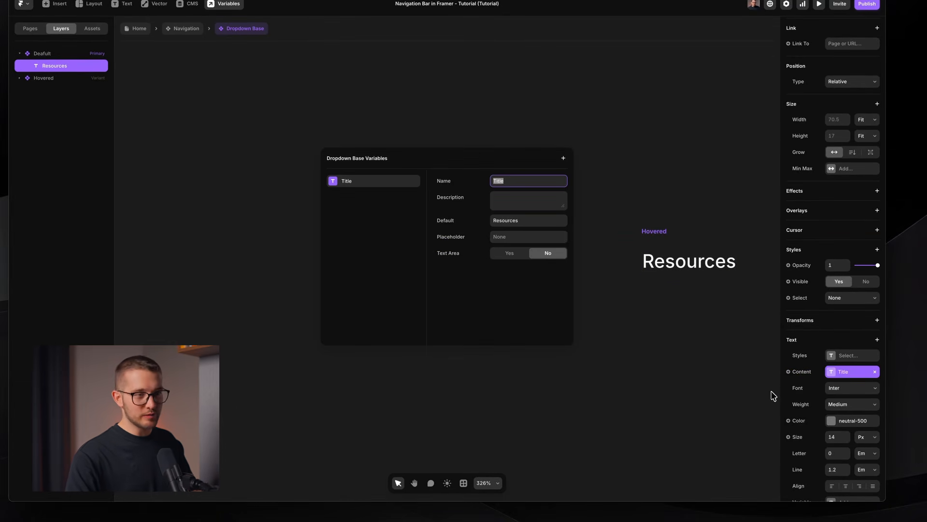
text(Label)
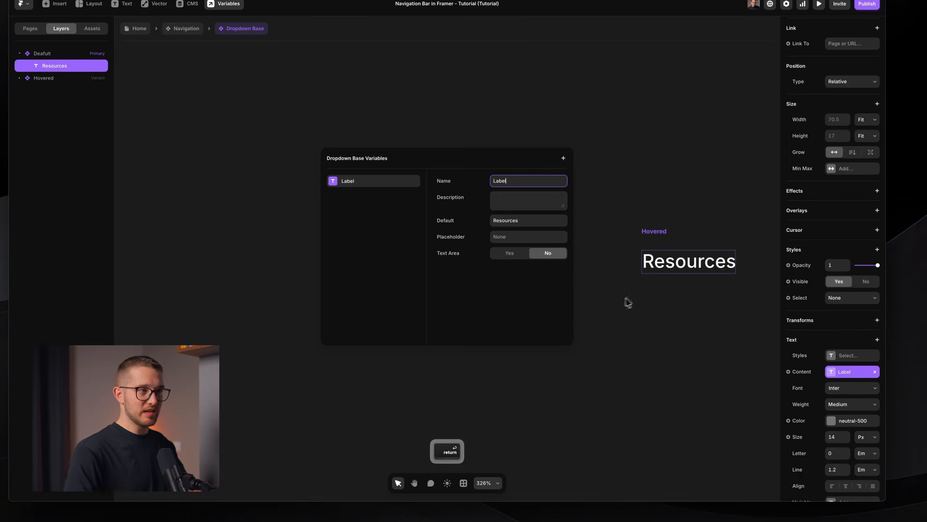
key(Return)
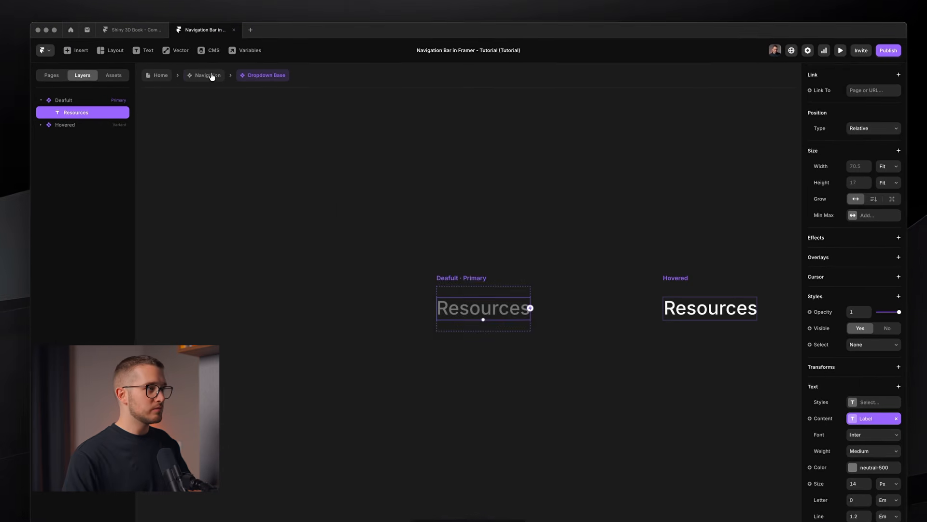
Return to the Navigation component and set the first Dropdown Base item's label to Lesson.
click(186, 29)
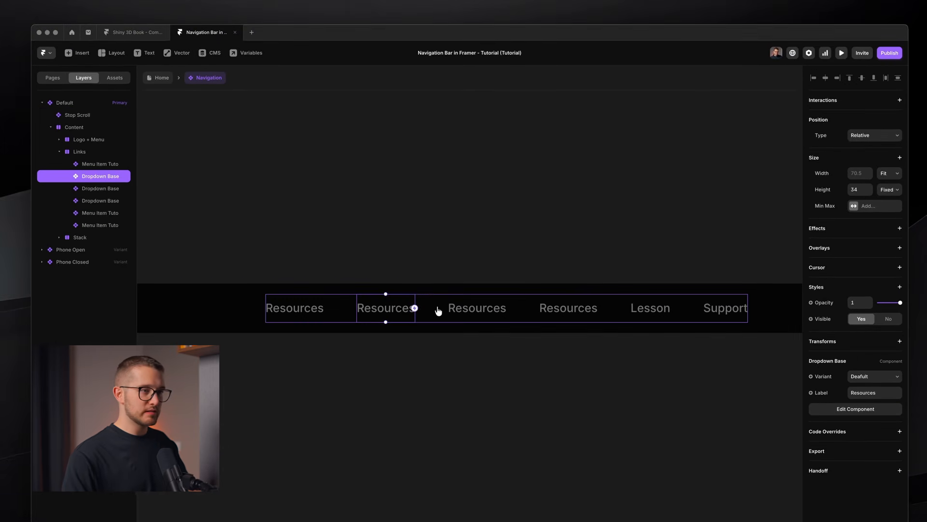
click(861, 393)
text(L)
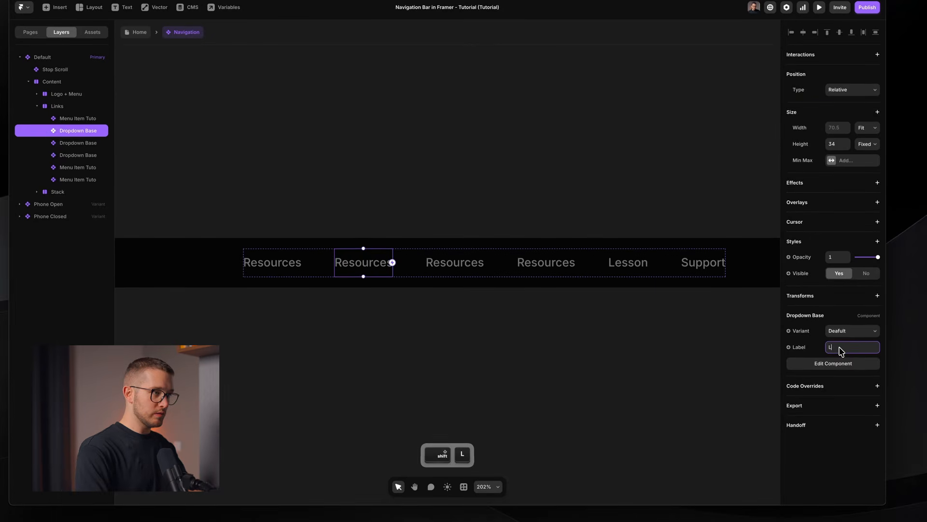
text(esson)
key(Return)
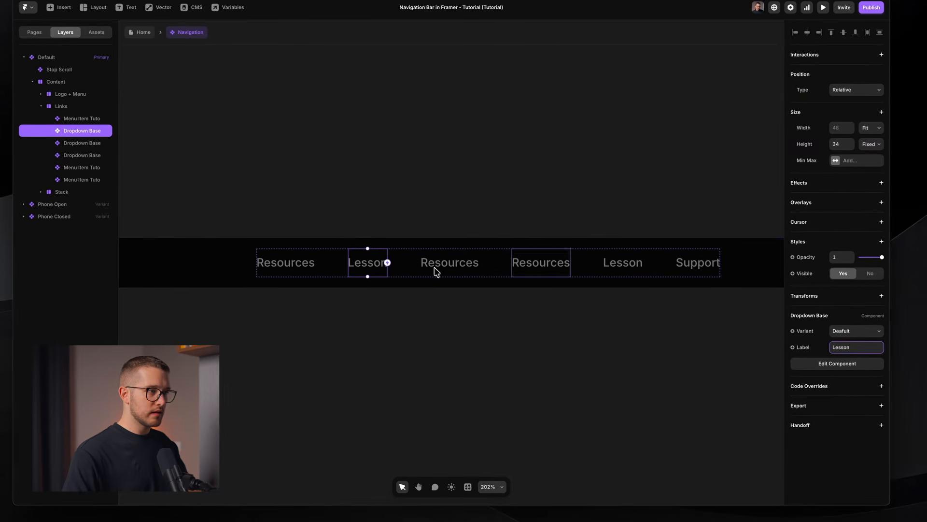
Move the second Dropdown Base item, labelled Resources, ahead of the Lesson dropdown and delete the Resources menu item at the start of the Links stack.
super+click(432, 270)
super+click(379, 269)
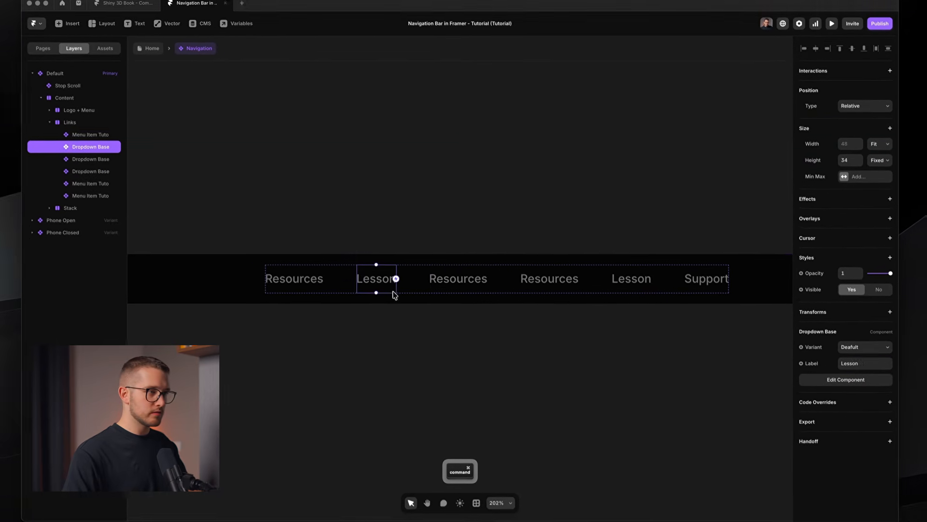
super+click(295, 284)
super+click(368, 286)
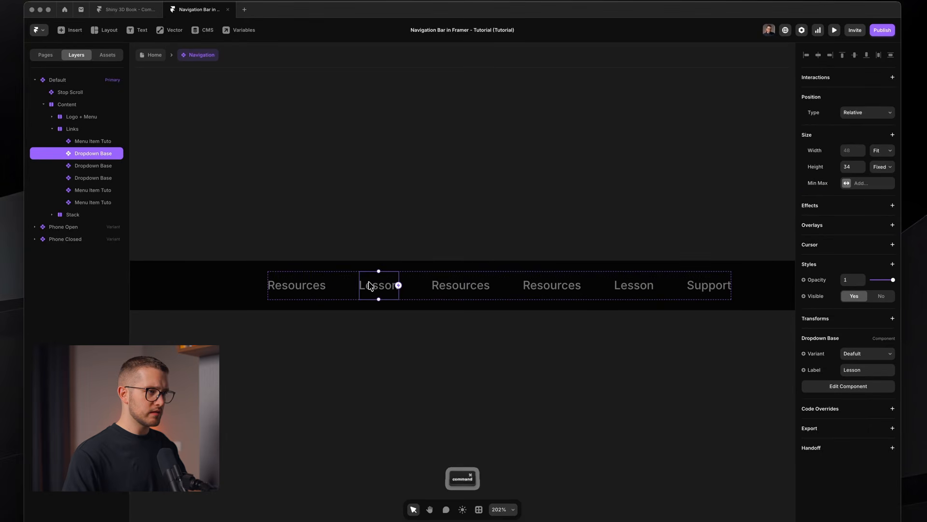
super+click(444, 285)
key(Left)
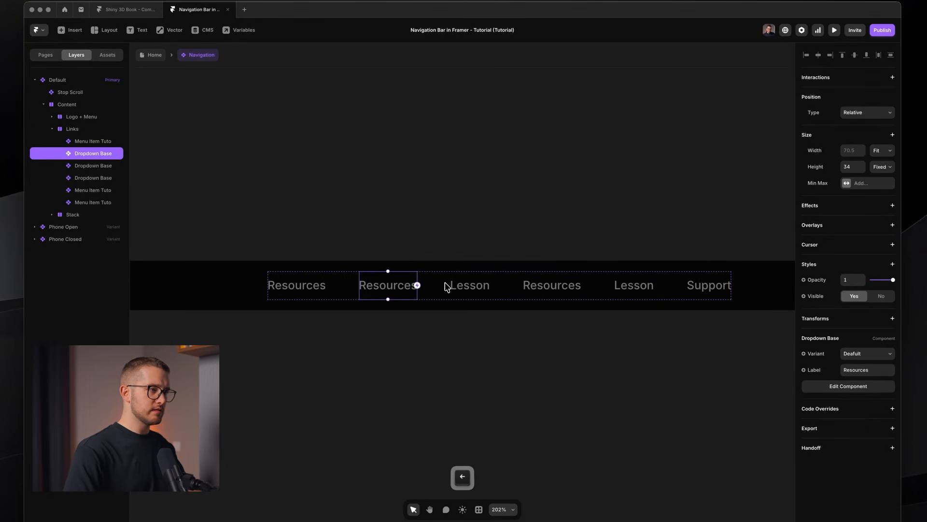
super+click(325, 292)
key(BackSpace)
super+click(530, 290)
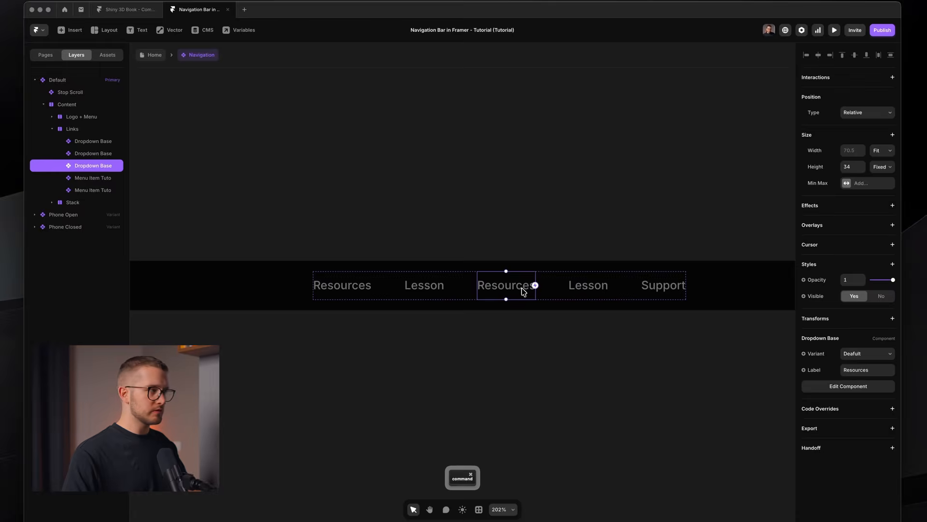
drag(522, 288, 442, 172)
key(super+z)
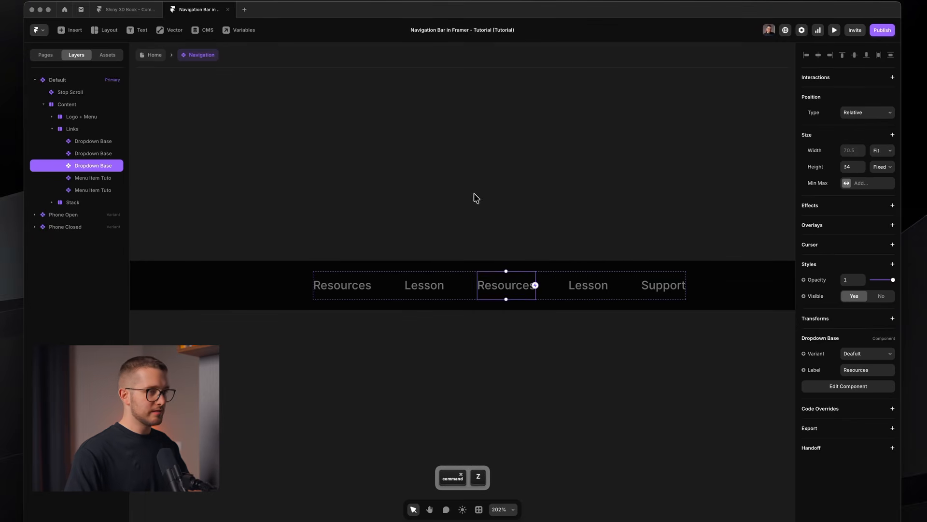
Move the Lesson menu item out of the navigation bar onto the empty canvas above and duplicate the Lesson dropdown.
super+click(585, 289)
drag(588, 288, 445, 183)
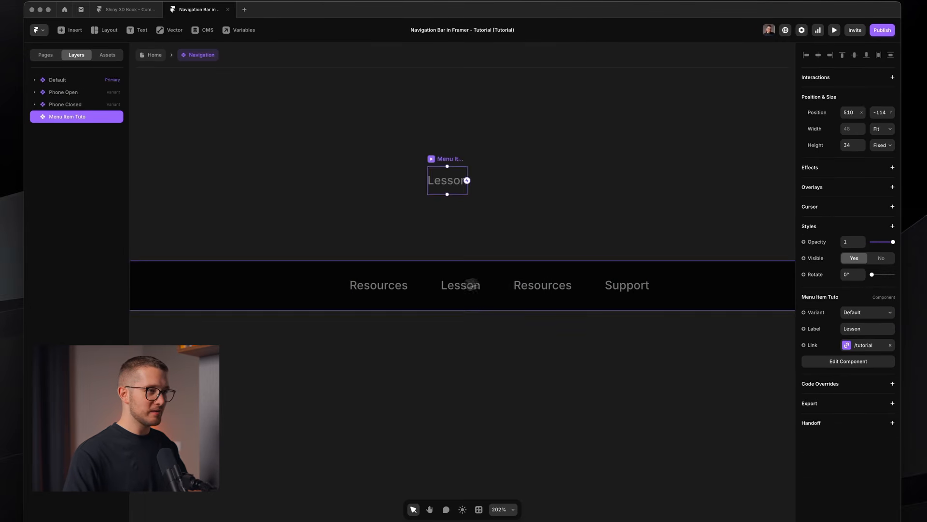
super+click(471, 285)
key(super+d)
Delete the extra Resources dropdown and the Support menu item from the end of the Links stack.
super+click(581, 289)
shift+click(667, 290)
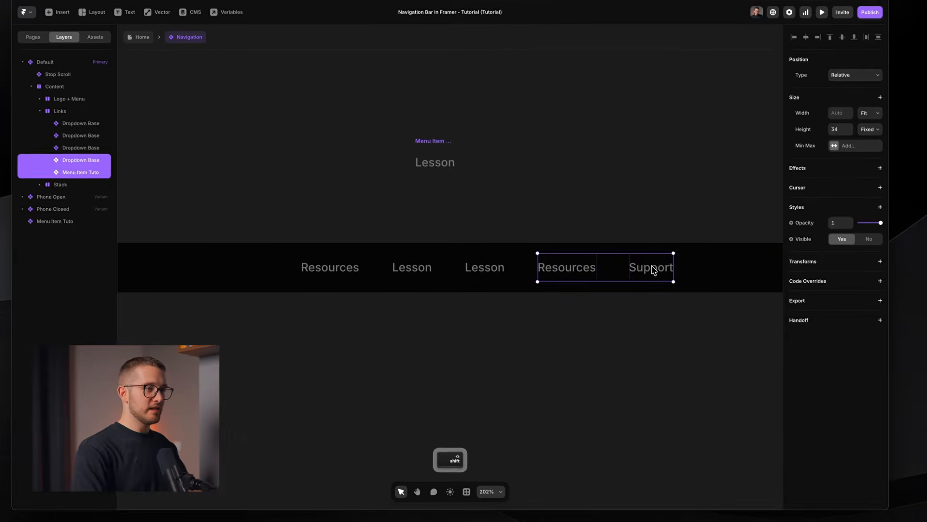
key(Delete)
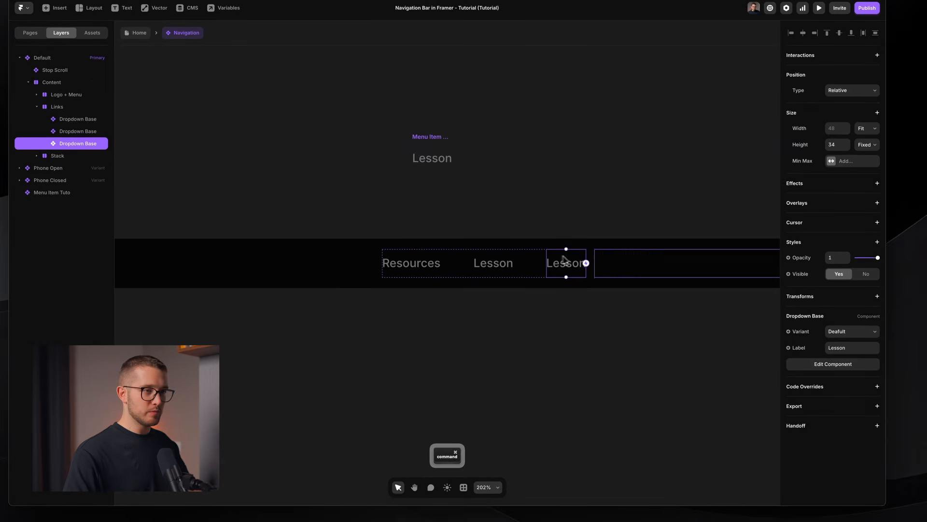
Set the last Dropdown Base item's label to Support.
click(850, 352)
text(S)
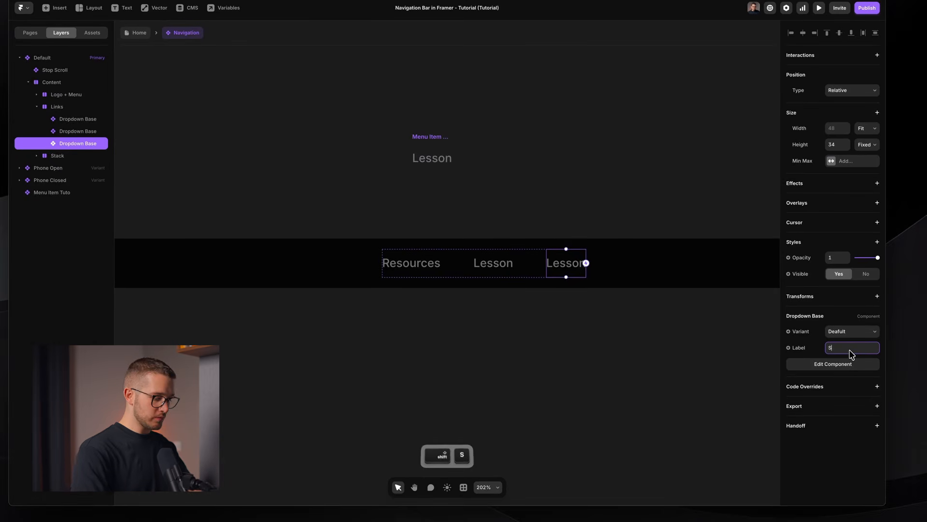
text(upport)
key(Return)
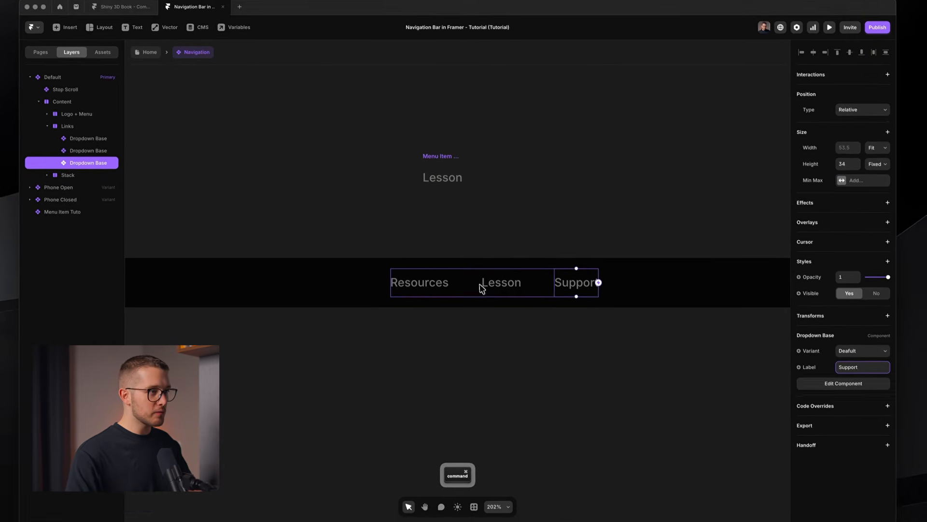
super+click(493, 289)
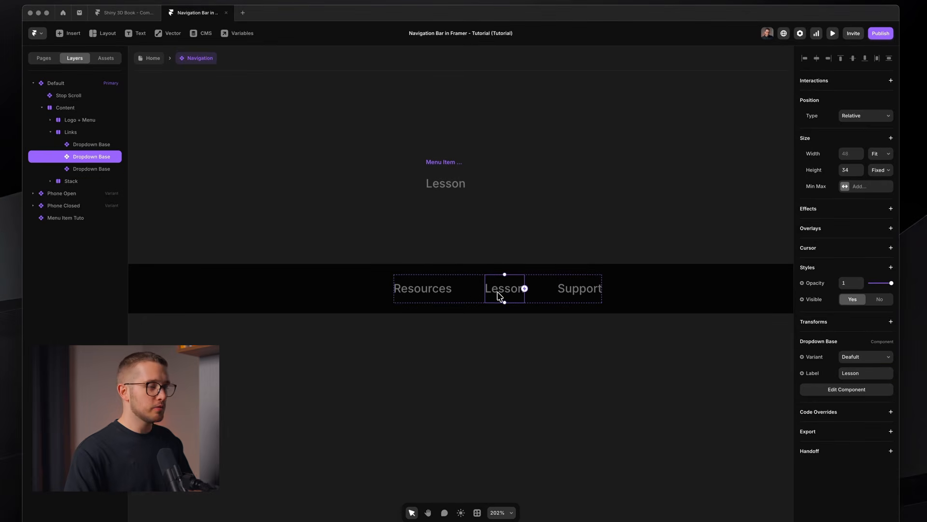
click(527, 246)
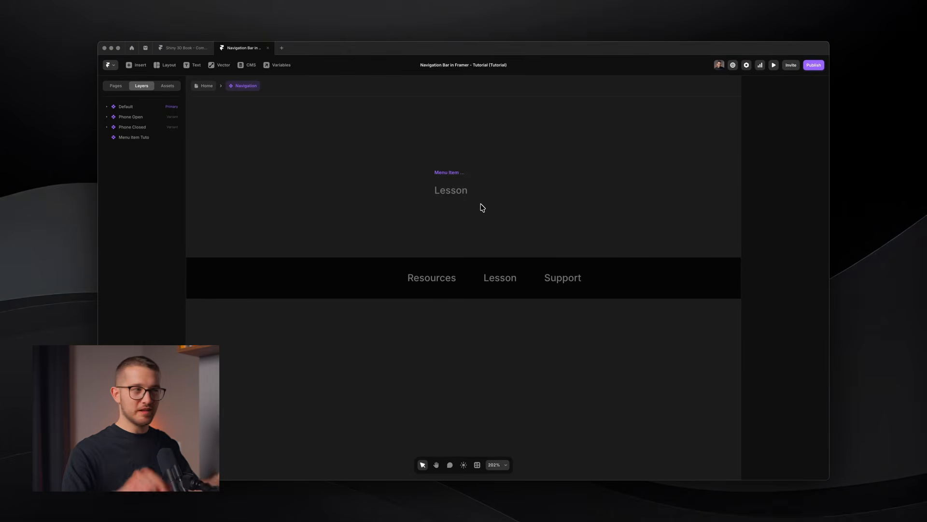
Move the loose Lesson menu item below the navigation bar and open its Menu Item Tuto component.
click(455, 188)
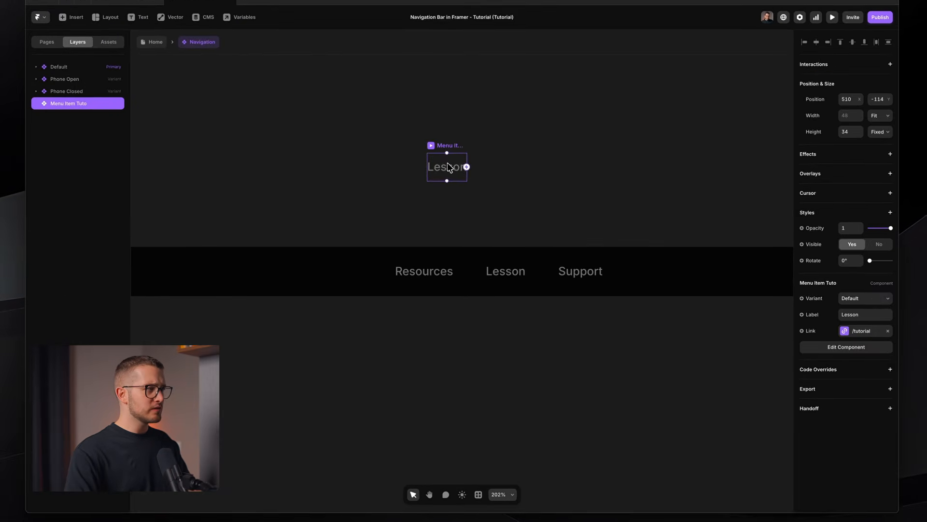
drag(452, 187, 445, 382)
double_click(440, 400)
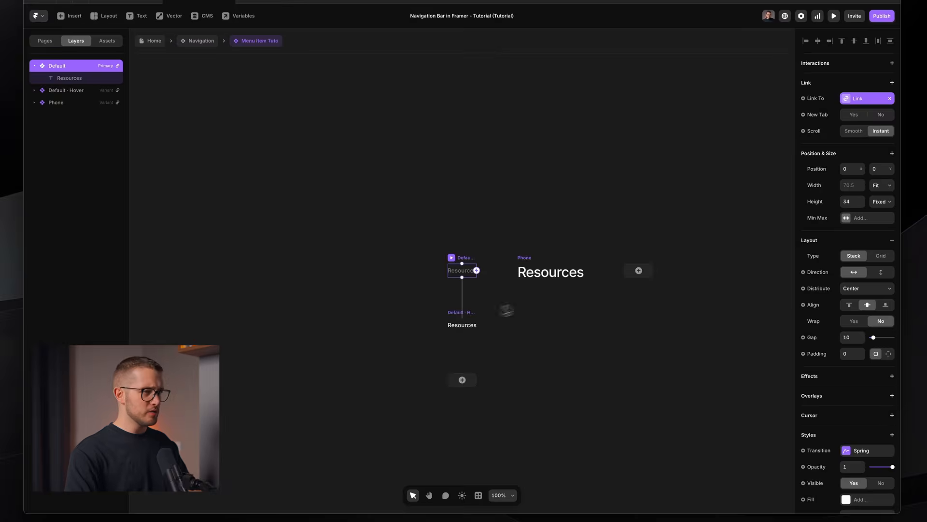
click(462, 217)
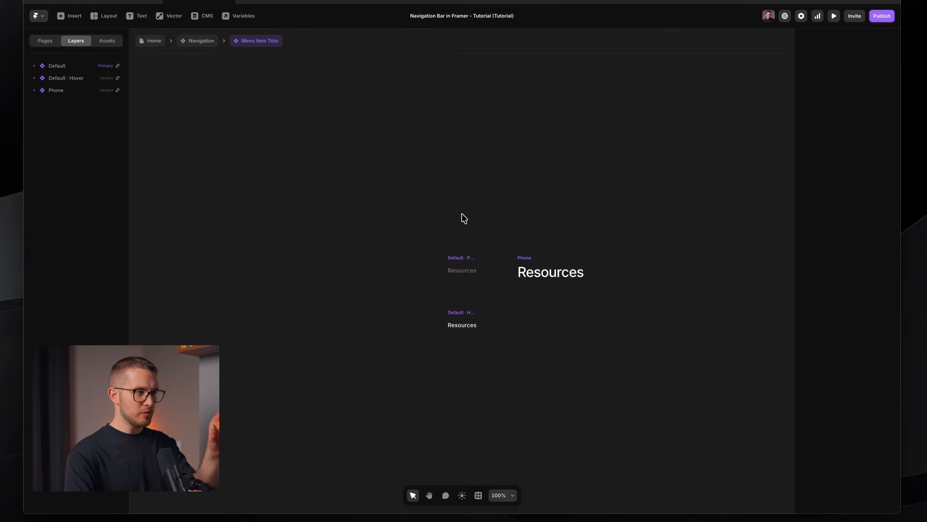
scroll(477, 296, up, 5)
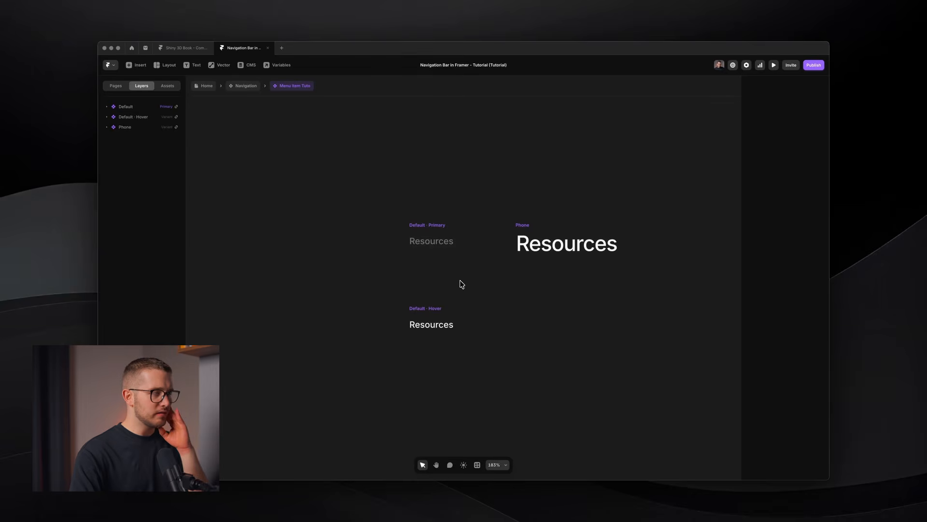
Switch to the Framer website, reveal its Resources dropdown, and open the mobile menu with the preview narrowed to 446 px.
key(super+Tab)
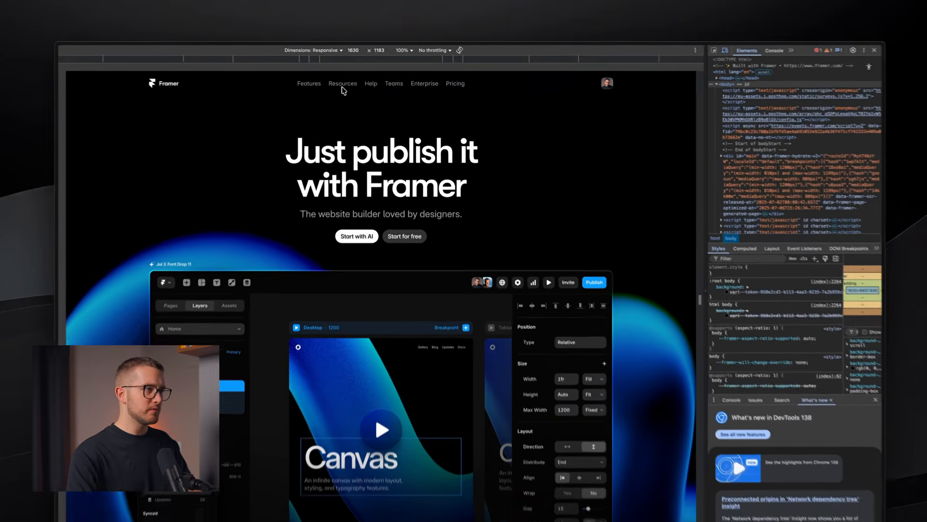
mouse_move(343, 80)
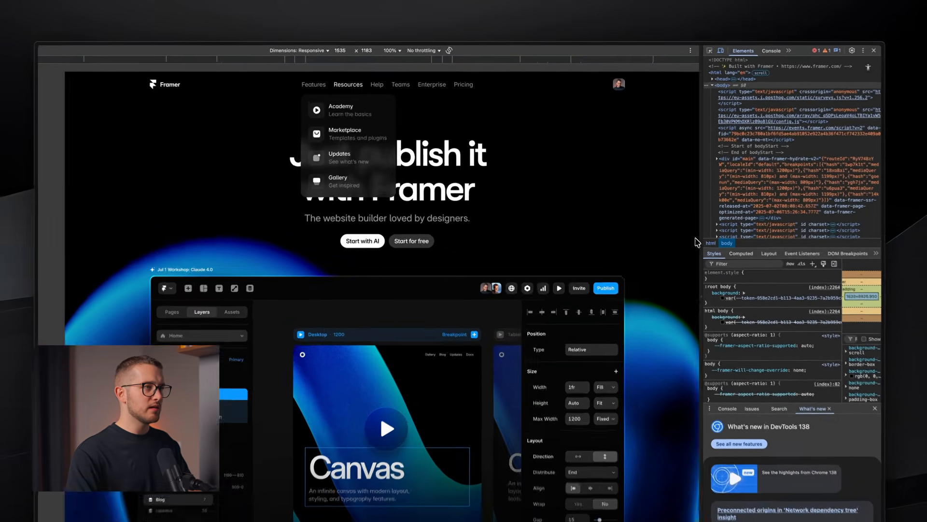
drag(666, 217, 467, 214)
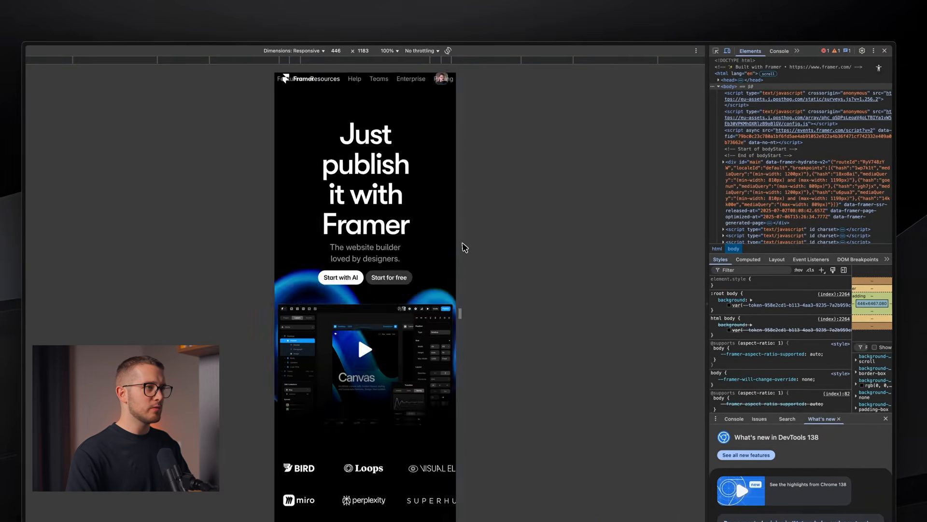
click(442, 86)
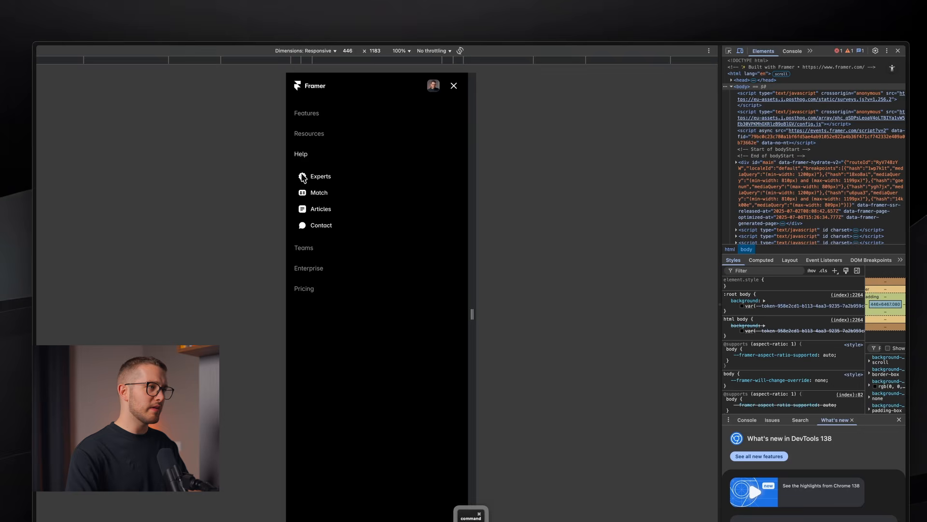
key(shift+super+4)
drag(291, 170, 299, 185)
key(space)
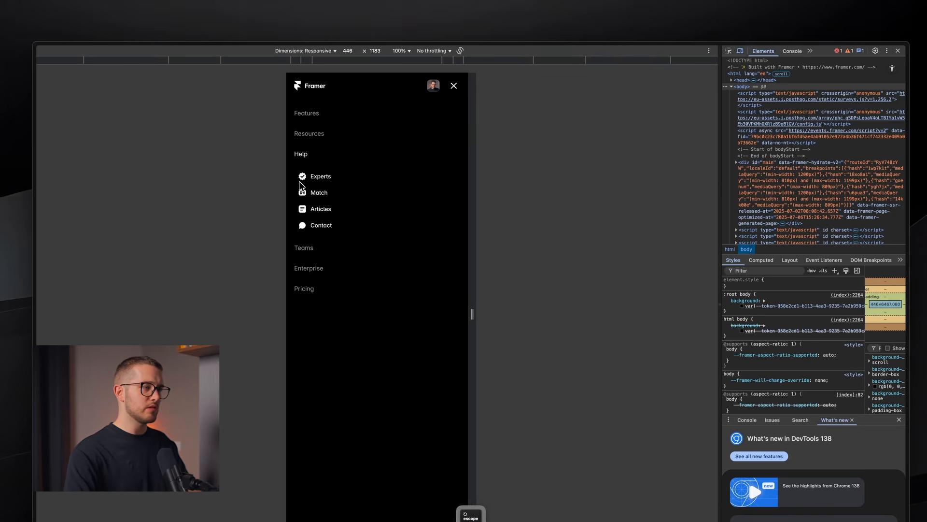
Expand and collapse the Help entry in the website's mobile menu repeatedly to examine its submenu.
key(super+Tab)
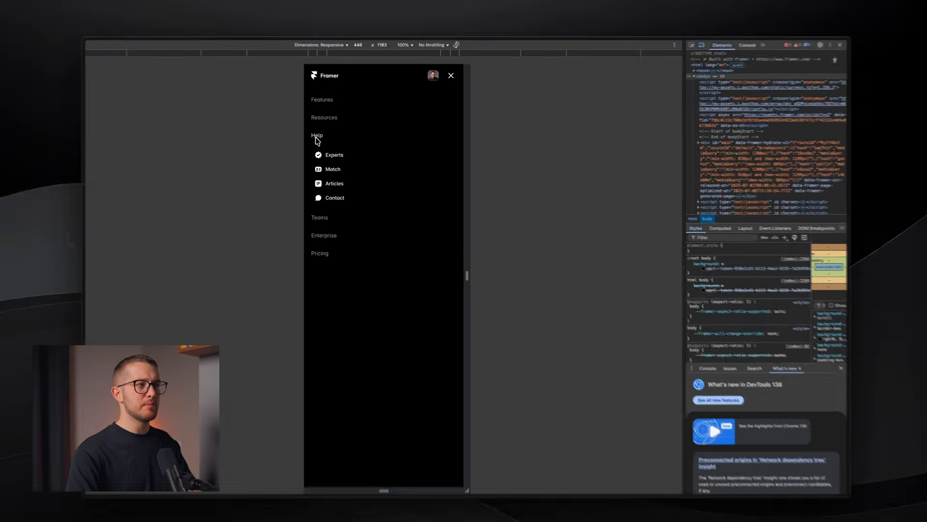
click(311, 140)
click(303, 141)
click(303, 137)
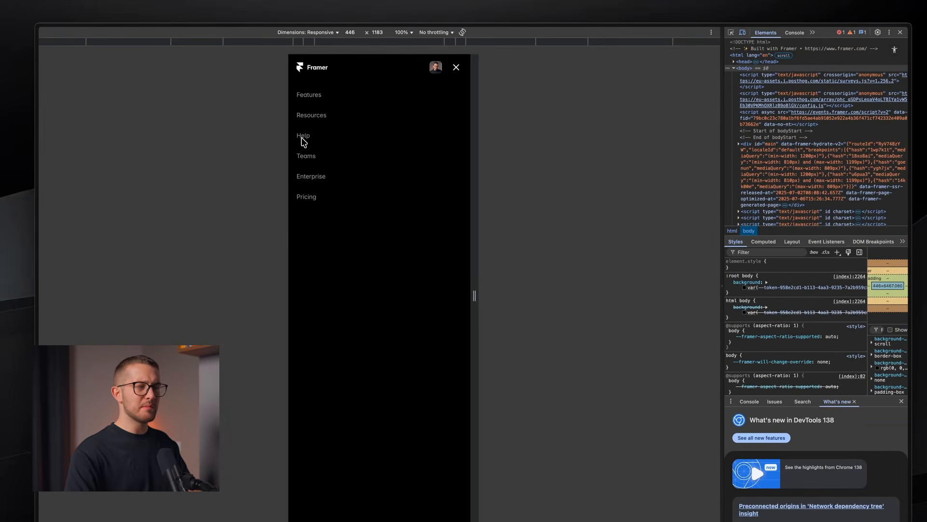
click(303, 138)
click(303, 137)
click(303, 138)
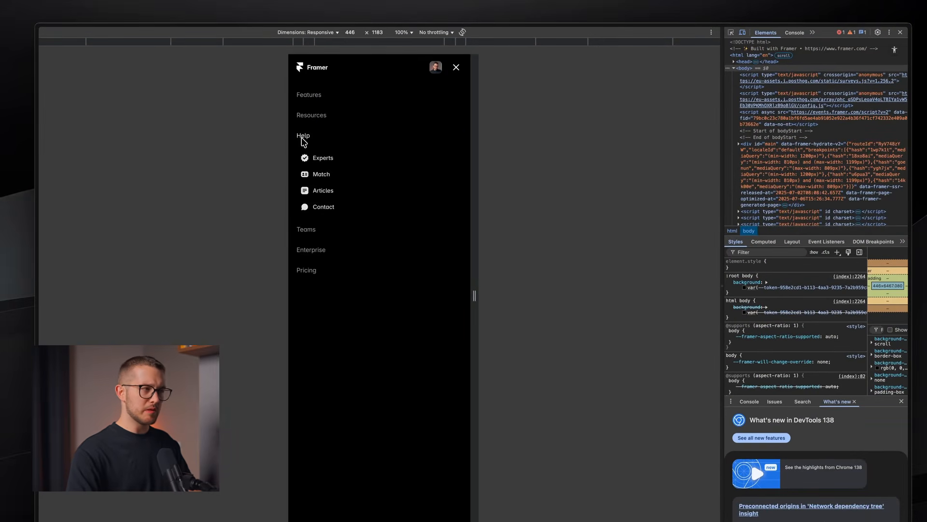
Return to the Navigation component in the Framer editor and wrap the Resources Dropdown Base in a stack with Fit width.
key(super+Tab)
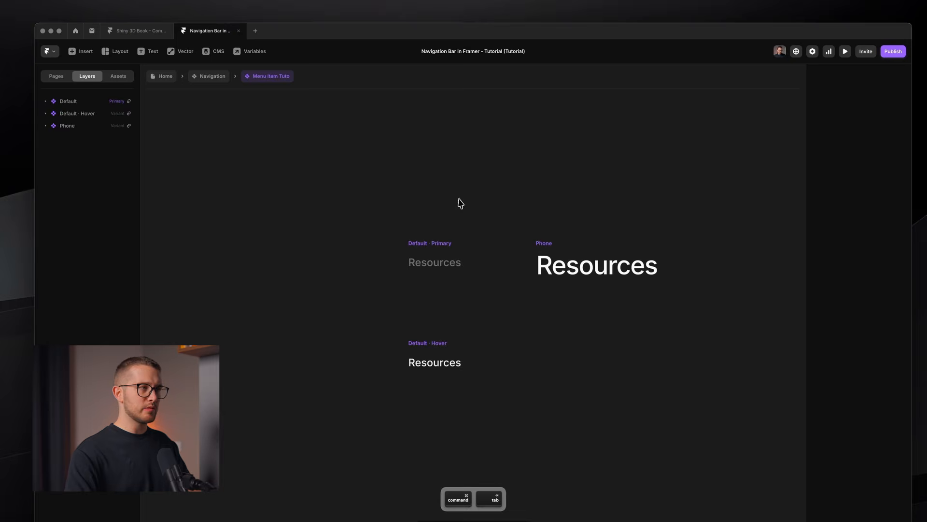
click(213, 77)
click(464, 300)
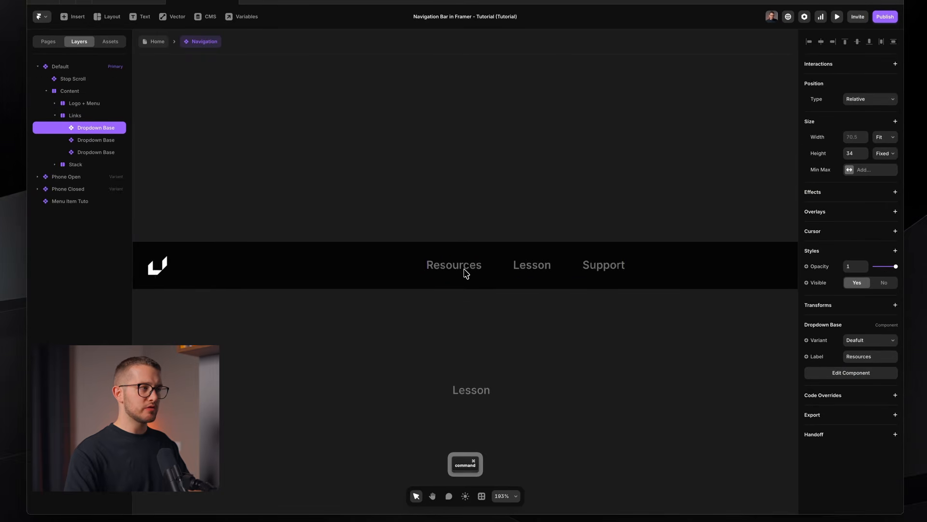
key(super+alt)
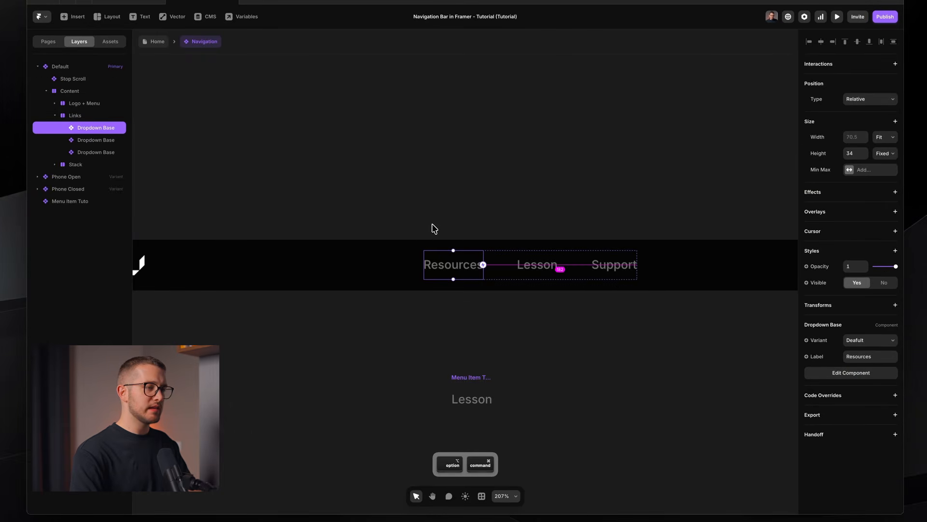
key(alt+super+Return)
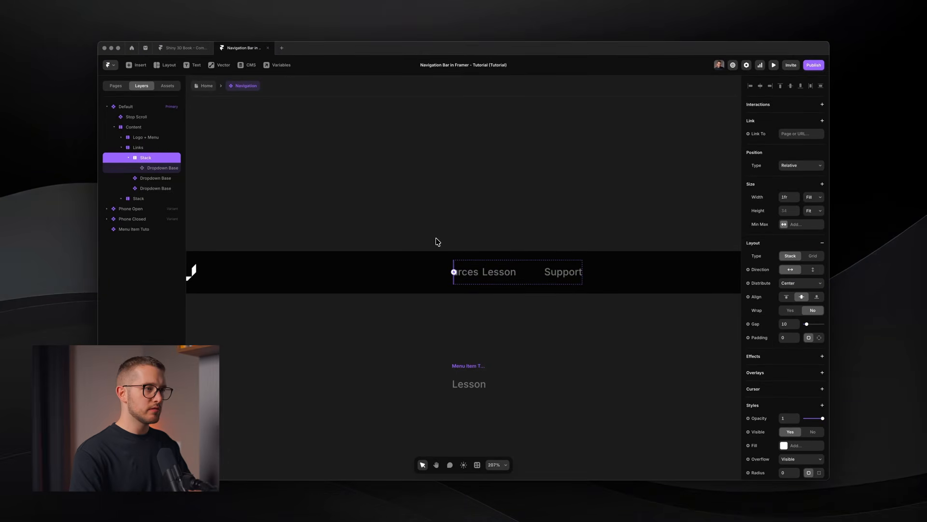
key(shift+a)
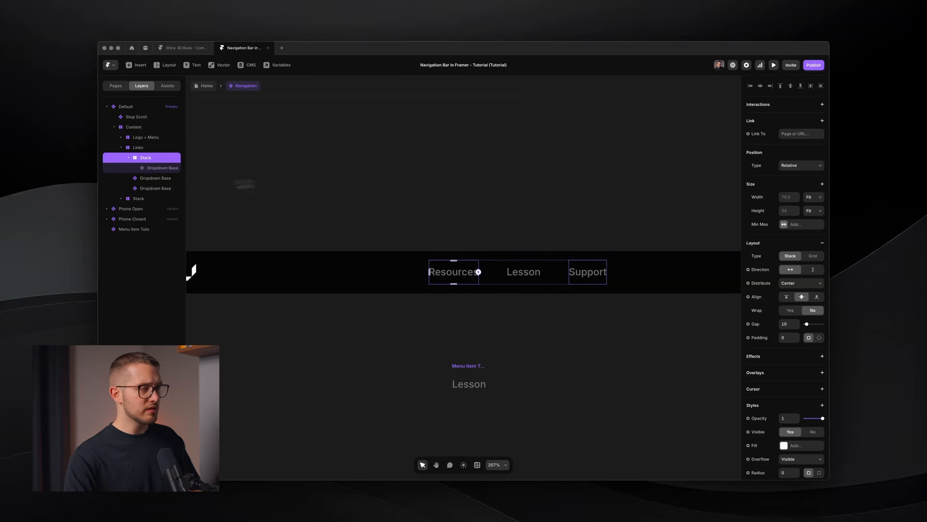
Rename the new stack around the Resources item to Dropdown and turn it into a component.
double_click(152, 159)
text(Dropdown)
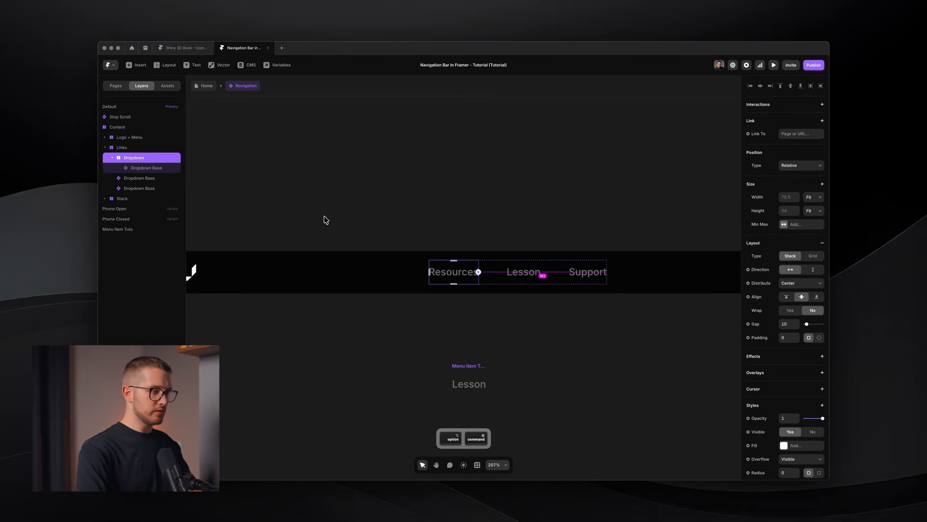
key(super+alt+k)
key(Return)
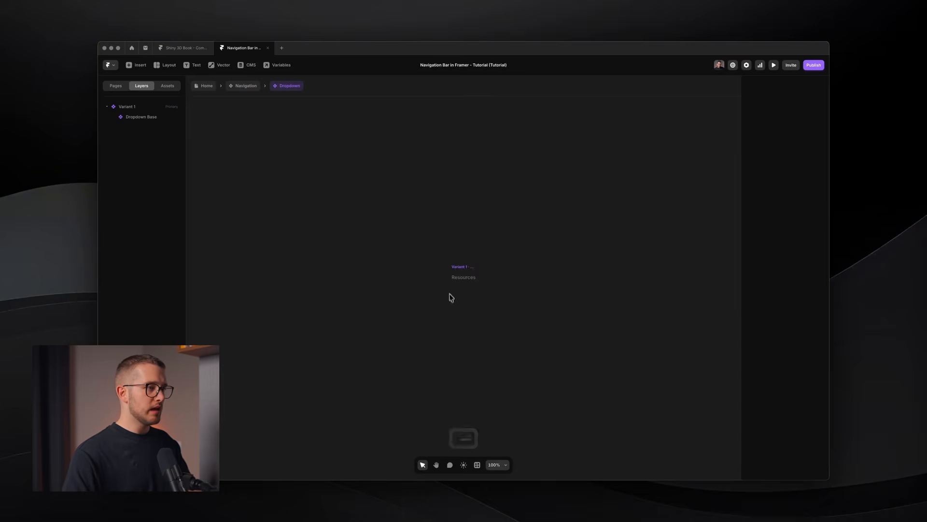
Rename the Dropdown component's primary variant to Desktop.
click(462, 267)
key(super+r)
text(De)
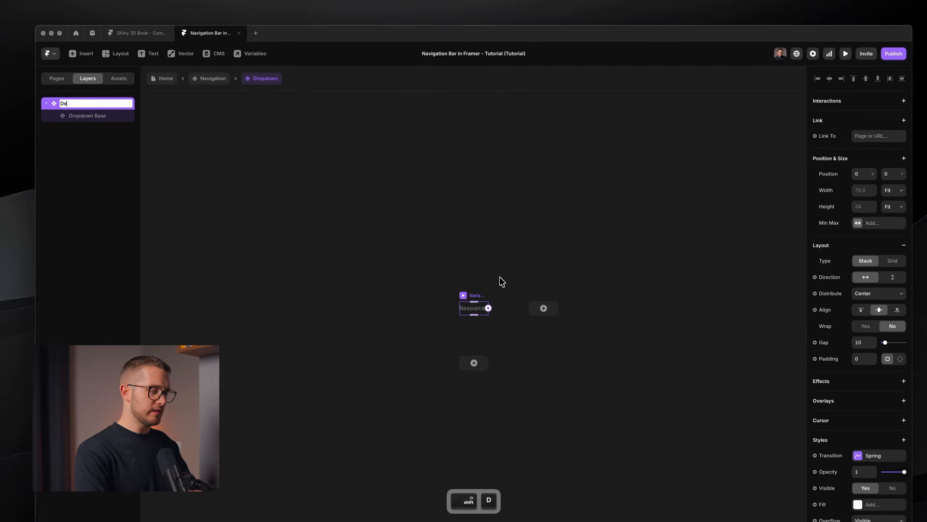
text(sktop)
key(Return)
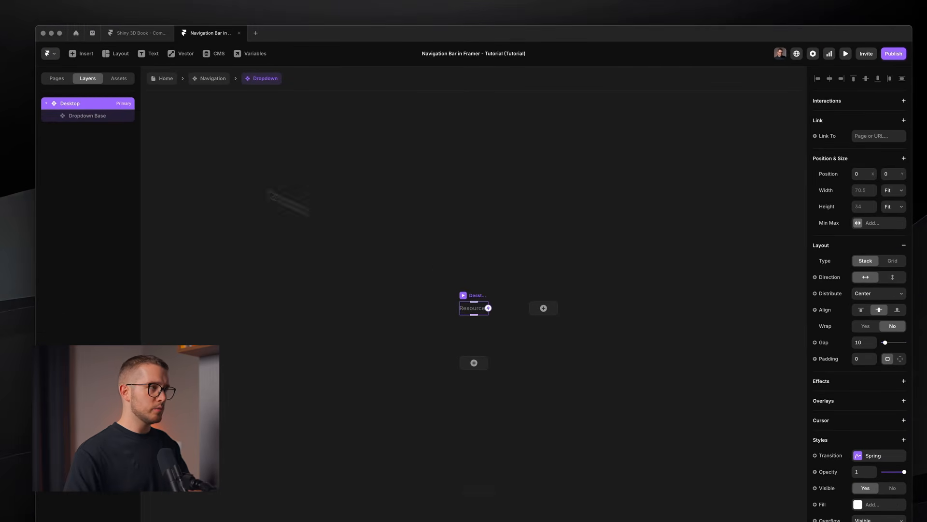
Add an overlay shown on hover below the Desktop variant's Dropdown Base and preview it.
click(118, 119)
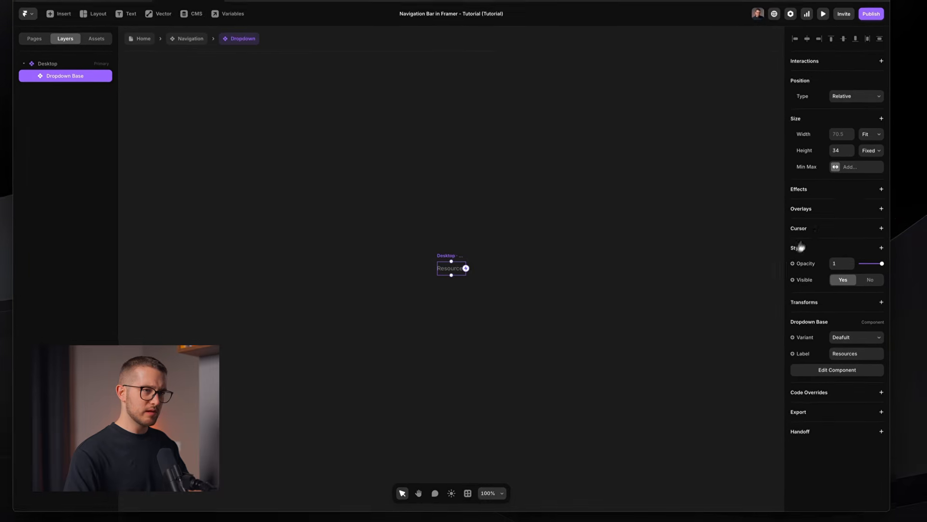
click(834, 229)
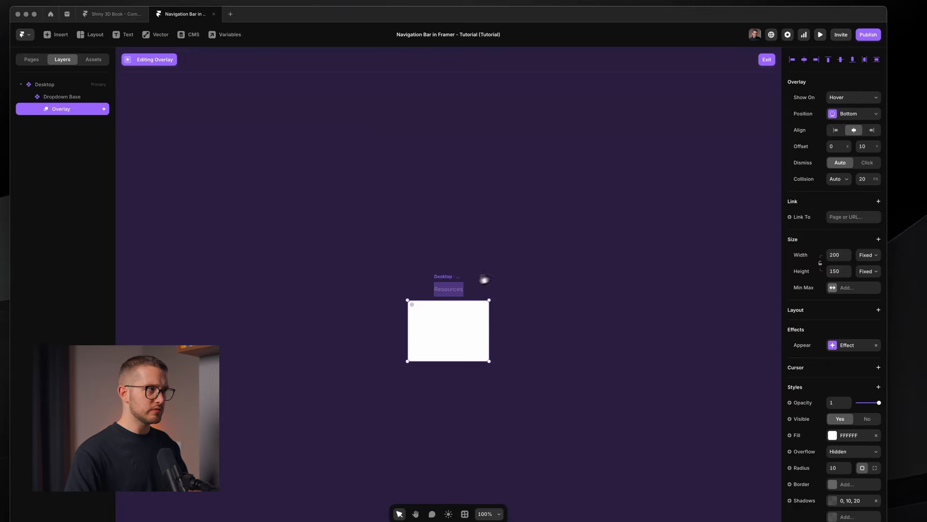
click(416, 268)
key(super+p)
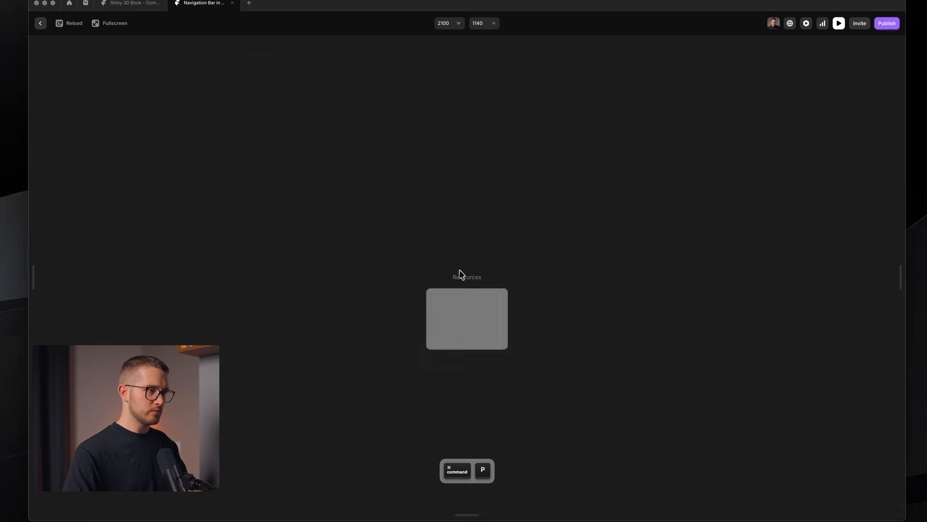
key(Escape)
Add a second variant to the Dropdown component and name it Mobile.
click(461, 270)
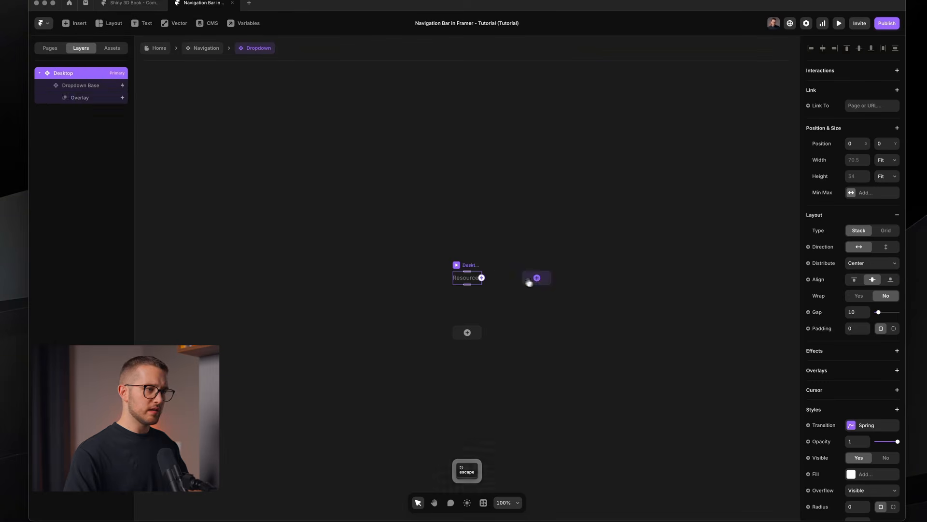
click(535, 275)
text(Mobile)
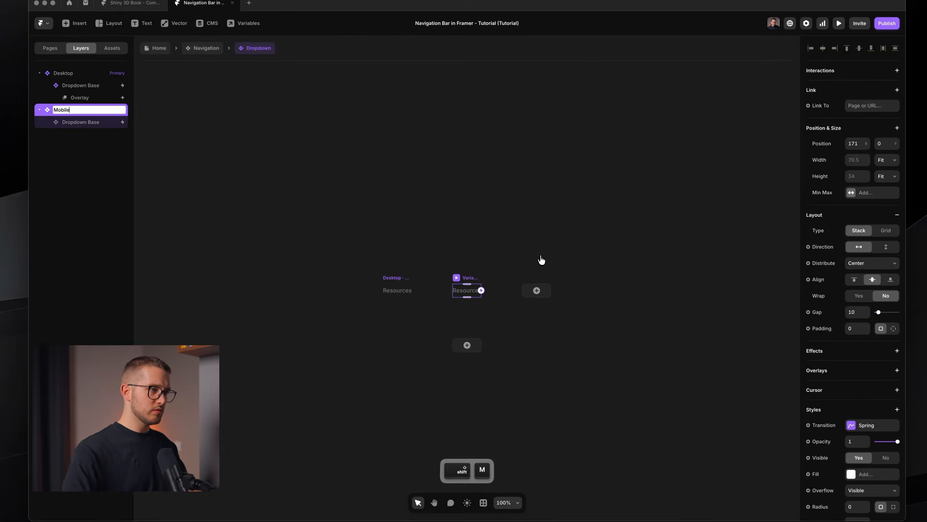
key(Return)
Delete the overlay under the Mobile variant's Dropdown Base.
click(80, 122)
click(89, 137)
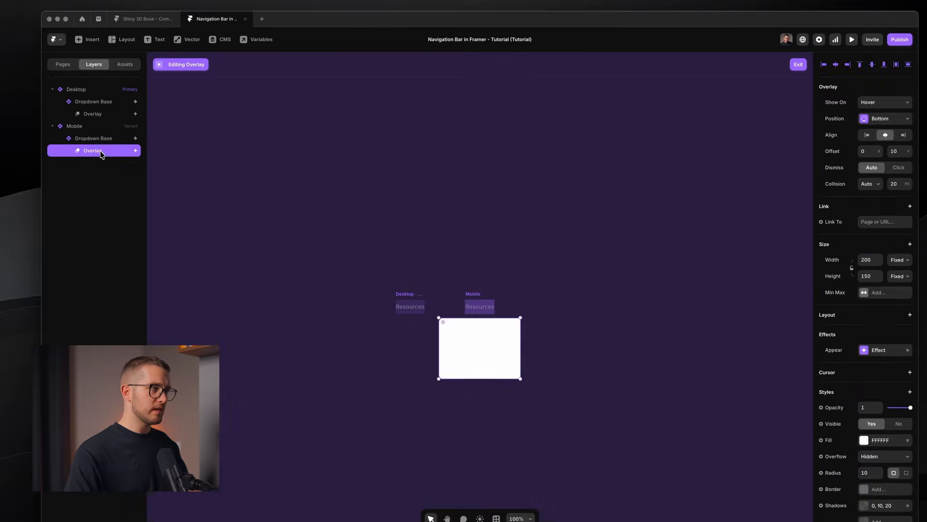
key(Delete)
click(120, 140)
click(602, 290)
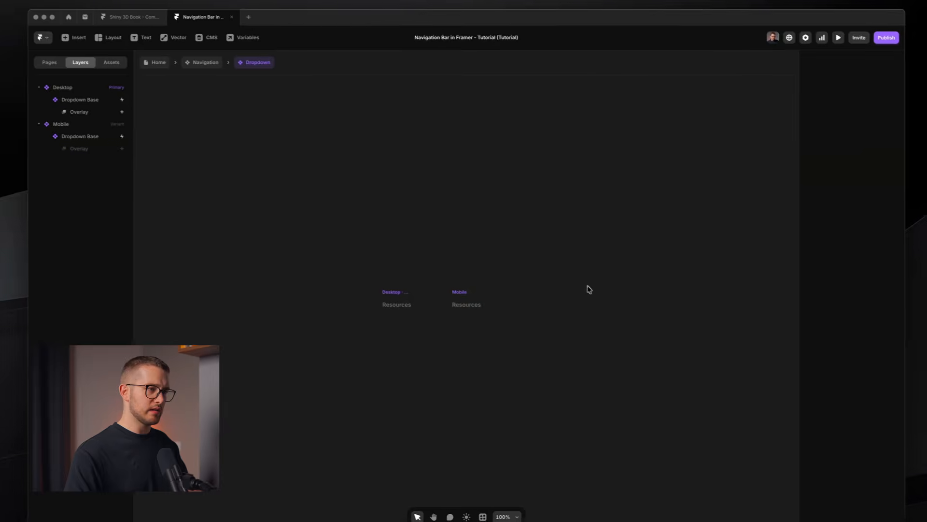
Try to remove the hover overlay setting from the Mobile variant's Dropdown Base, undo it, and preview the Mobile variant.
super+click(479, 307)
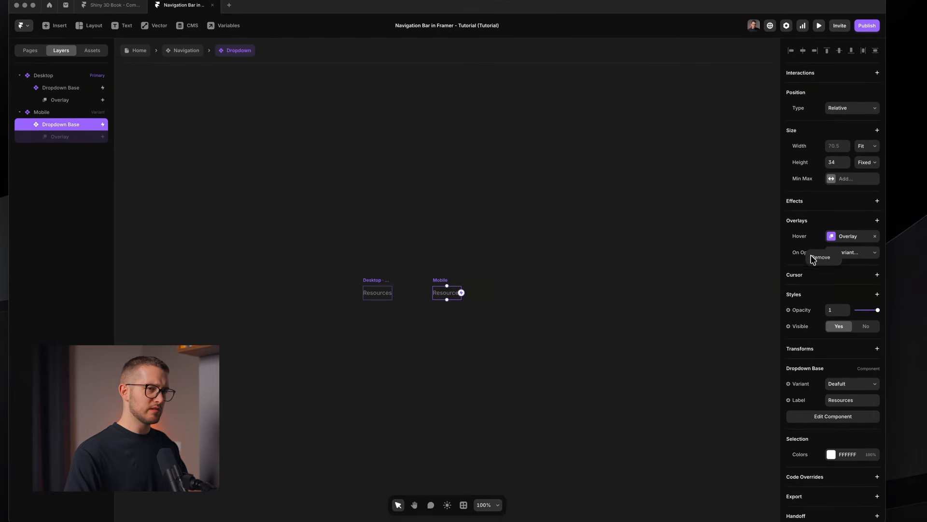
click(875, 236)
super+click(385, 294)
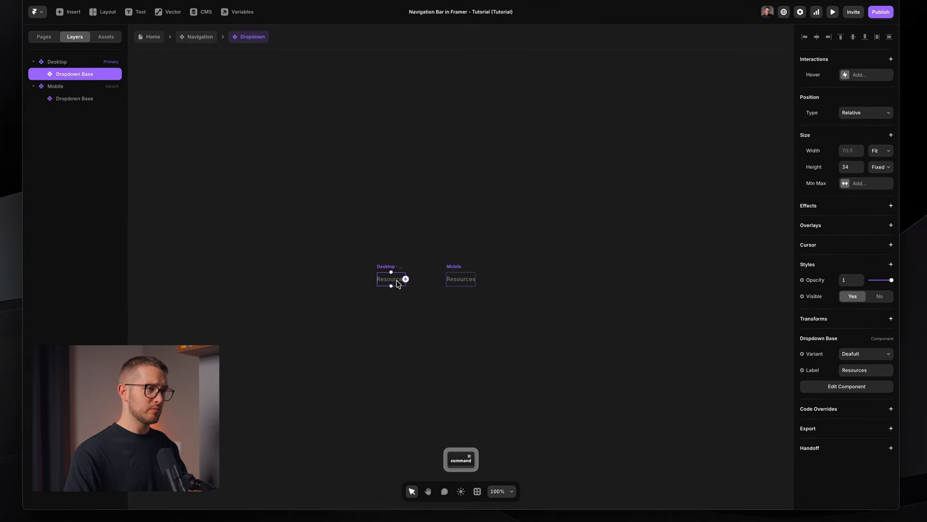
key(super+z)
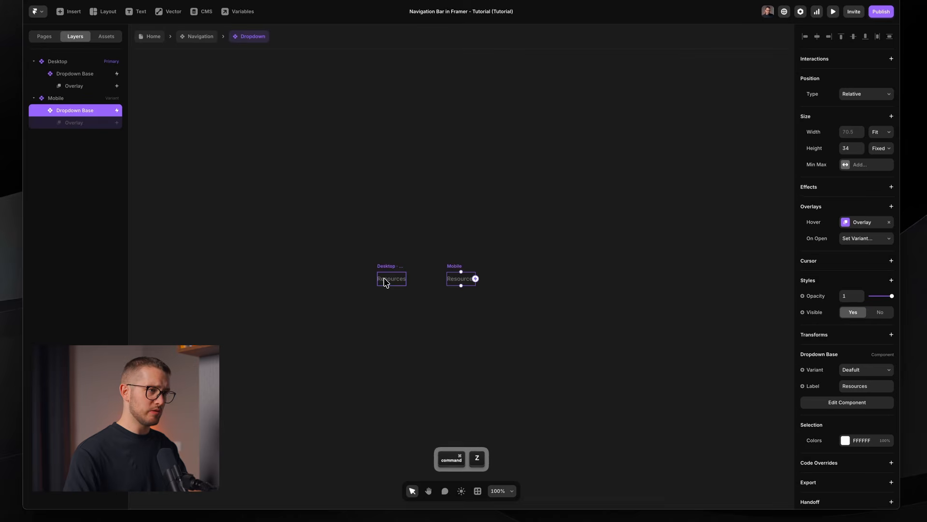
click(452, 267)
key(super+p)
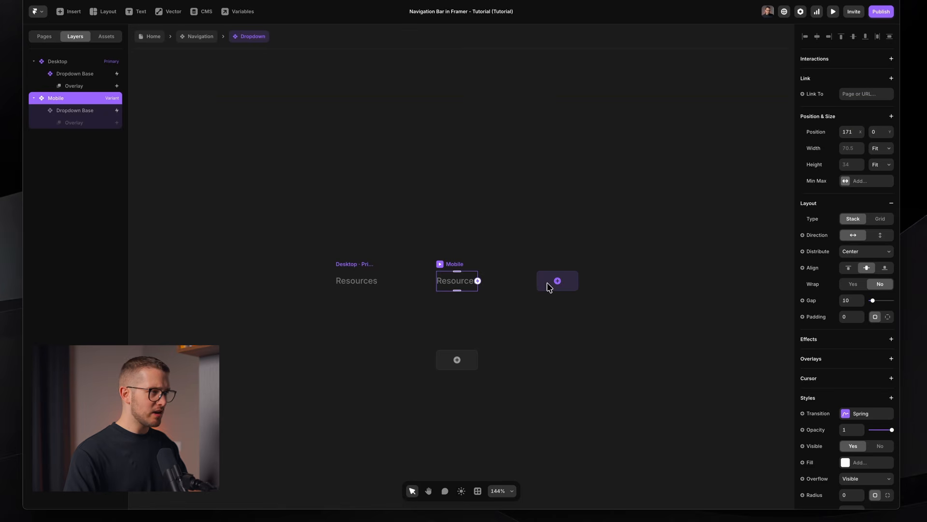
Draw a frame of about 115 × 48 and move it into the Desktop variant after the Dropdown Base.
key(f)
drag(327, 318, 395, 346)
key(super+x)
click(360, 264)
key(super+v)
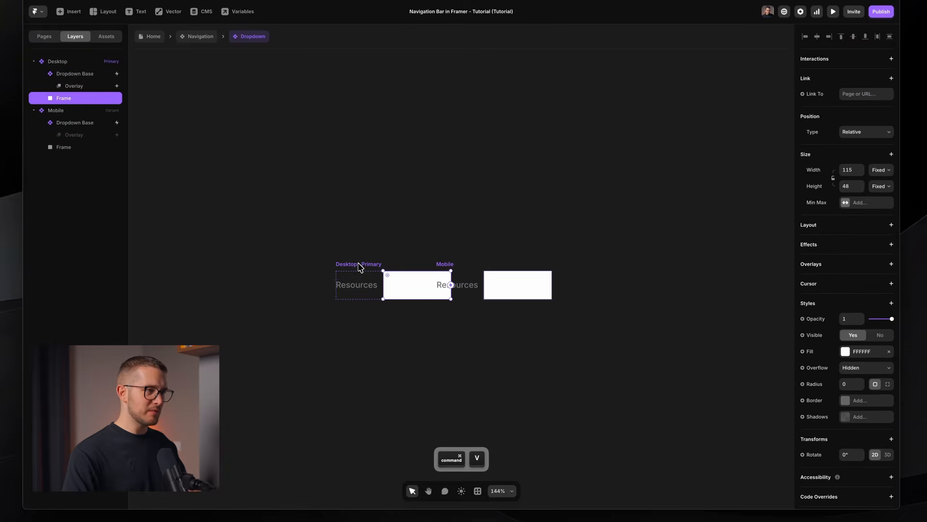
Stack the Desktop variant's contents vertically with left alignment, and hide its white frame.
click(365, 266)
click(880, 235)
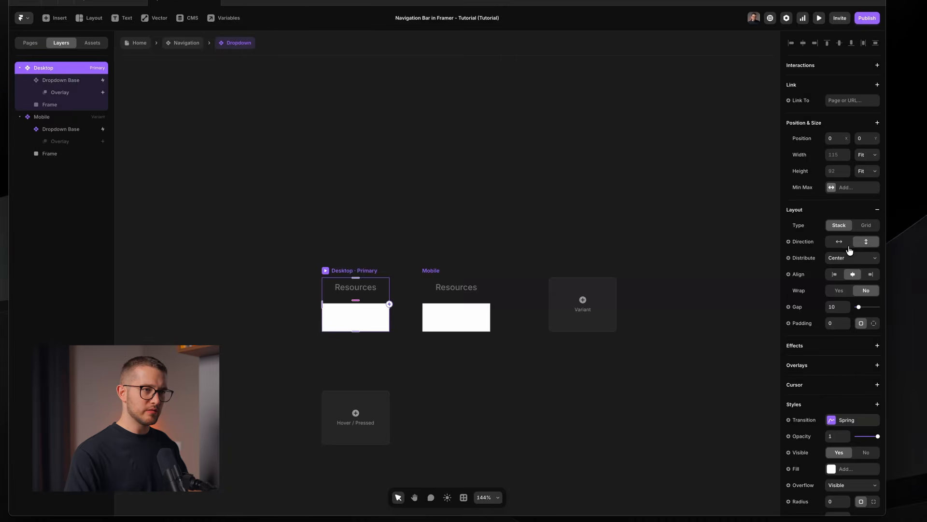
click(841, 264)
click(445, 261)
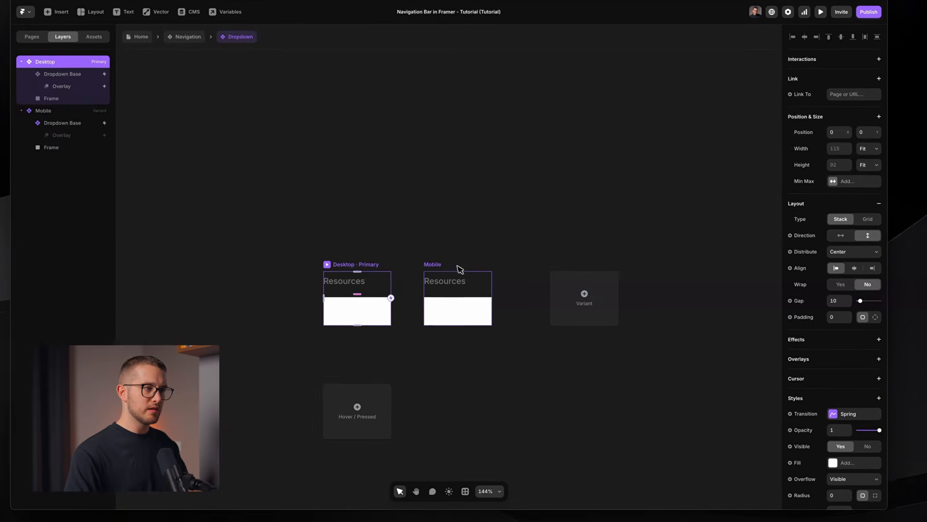
drag(461, 274, 486, 275)
super+click(383, 312)
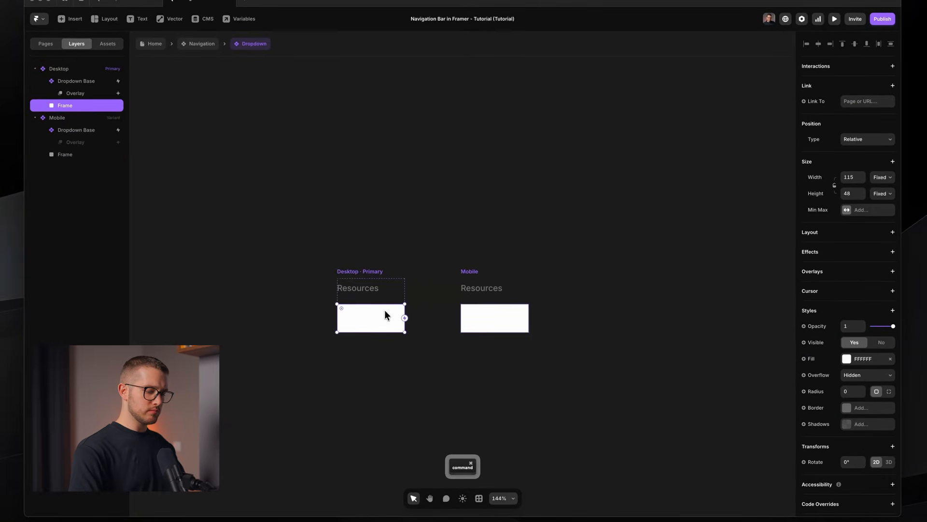
key(super+semicolon)
Add another variant based on Mobile and name it Mobile Open.
click(475, 271)
click(565, 289)
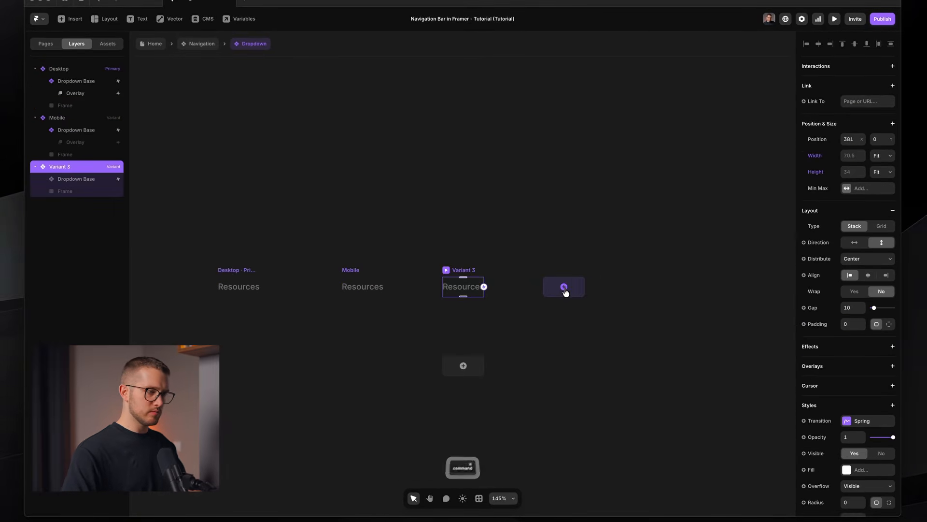
key(super+r)
text(MObile)
key(Return)
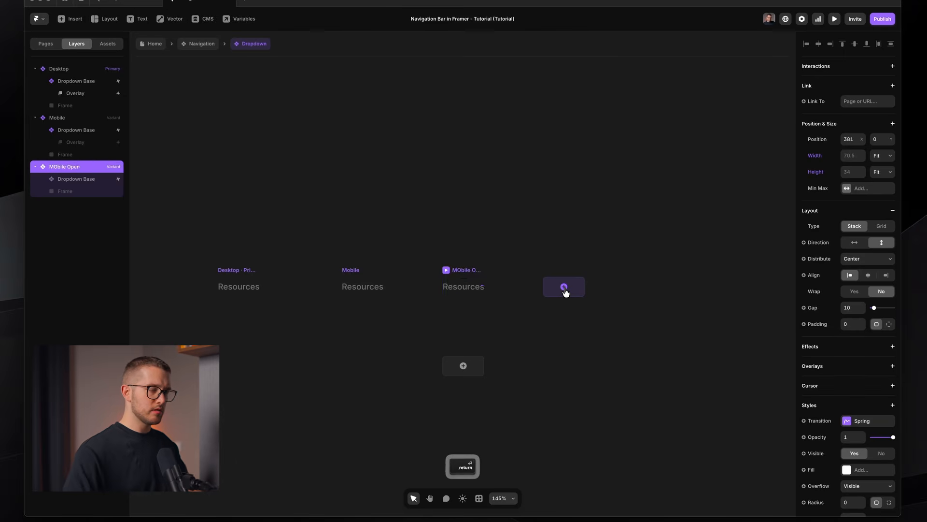
key(super+r)
text(Mobile Open)
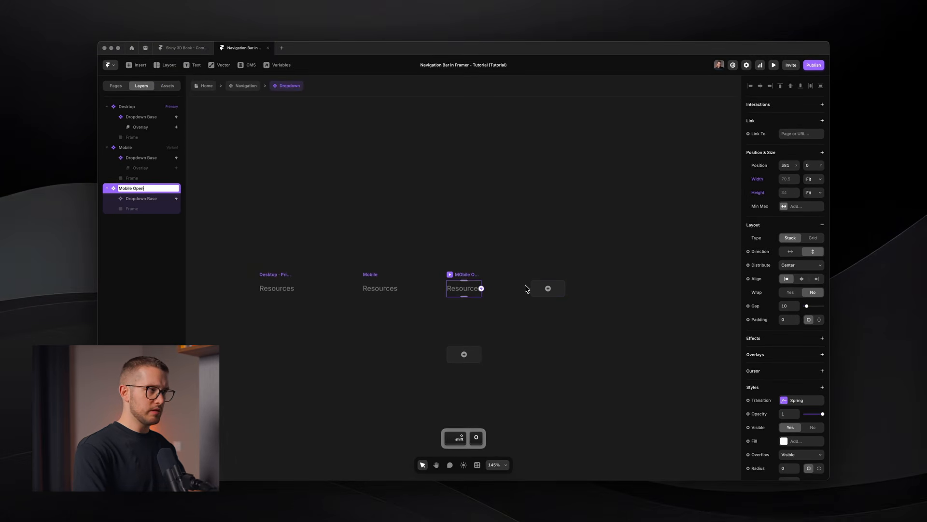
key(Return)
Make the hidden frame visible in the Mobile Open variant.
click(479, 302)
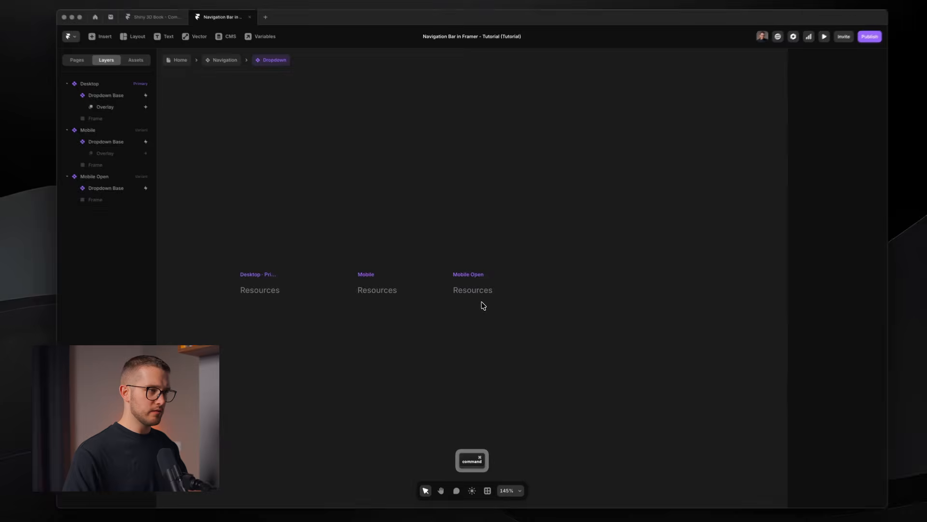
click(138, 208)
key(super+é)
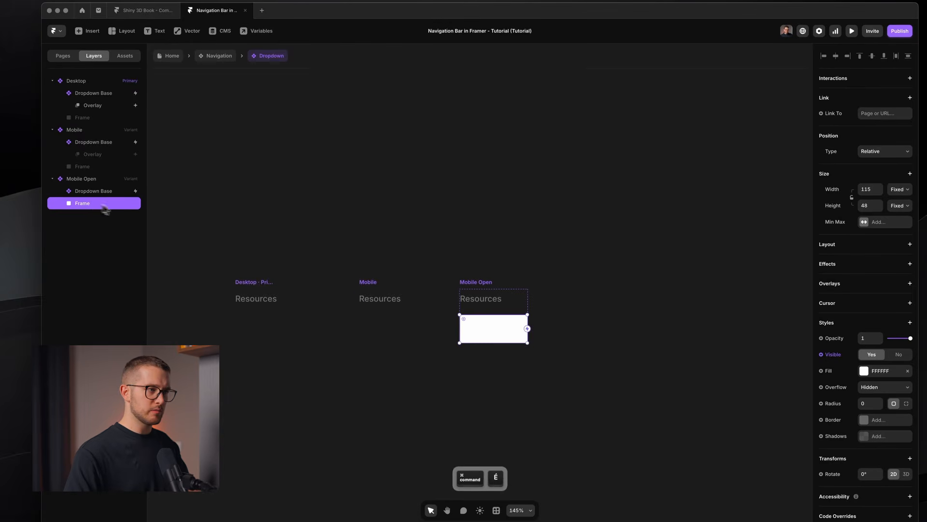
Connect the Mobile variant to Mobile Open with a click interaction.
super+click(383, 295)
click(382, 287)
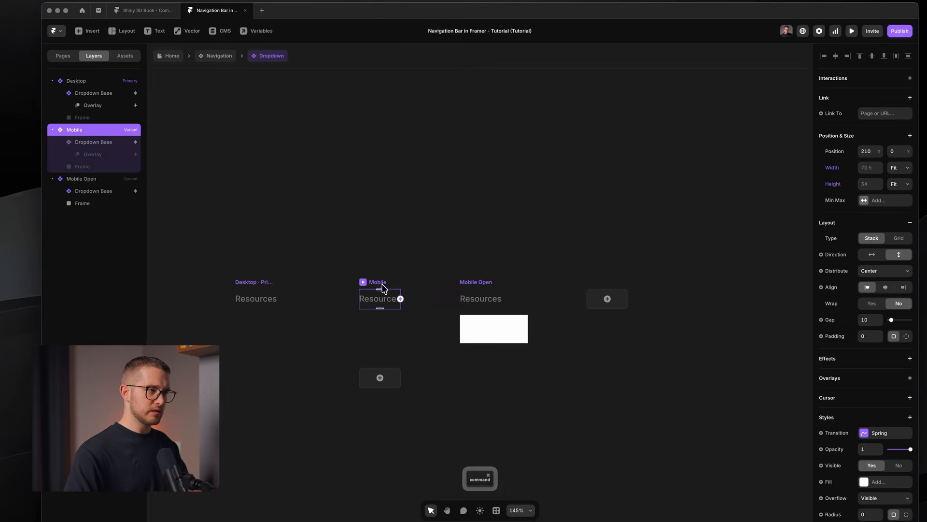
drag(401, 299, 502, 302)
click(508, 264)
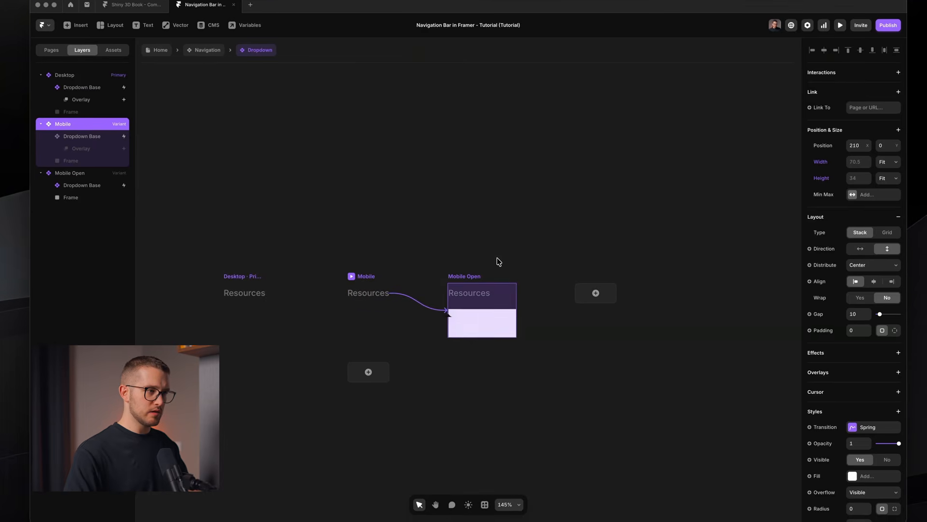
Preview the Desktop variant's overlay on hover and the Mobile variant's frame opening on click.
click(242, 276)
click(230, 276)
mouse_move(468, 279)
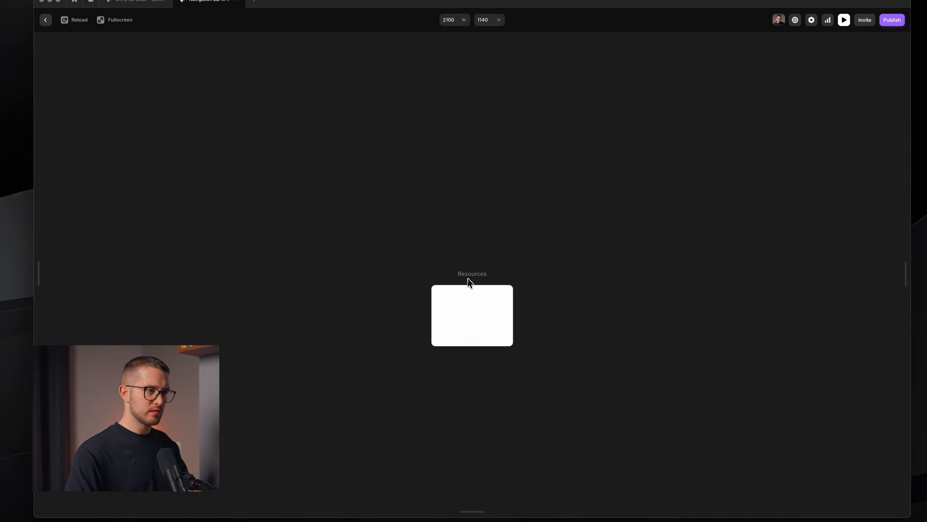
key(Escape)
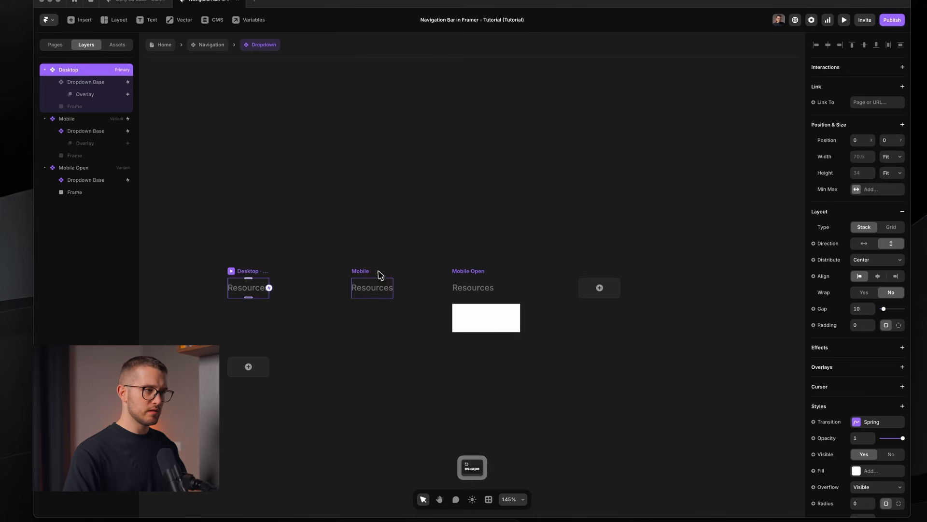
click(355, 273)
click(354, 272)
mouse_move(473, 277)
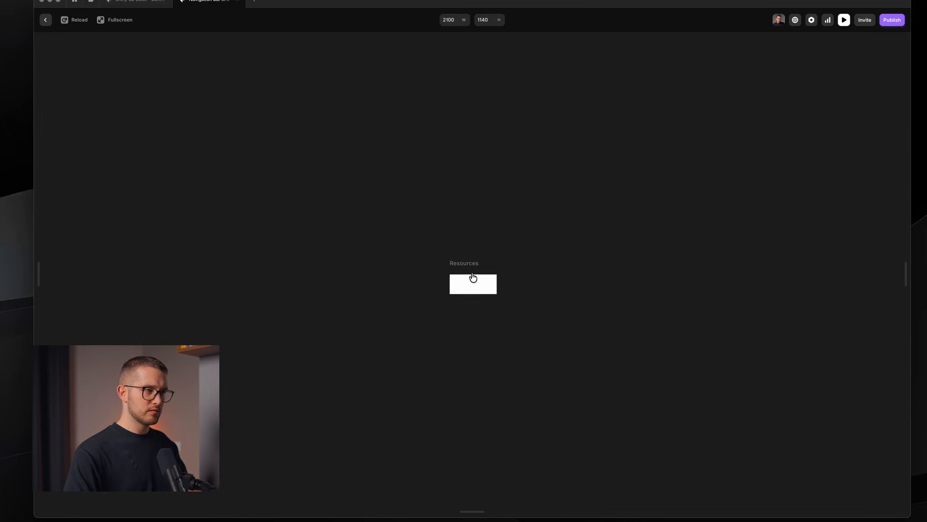
key(Escape)
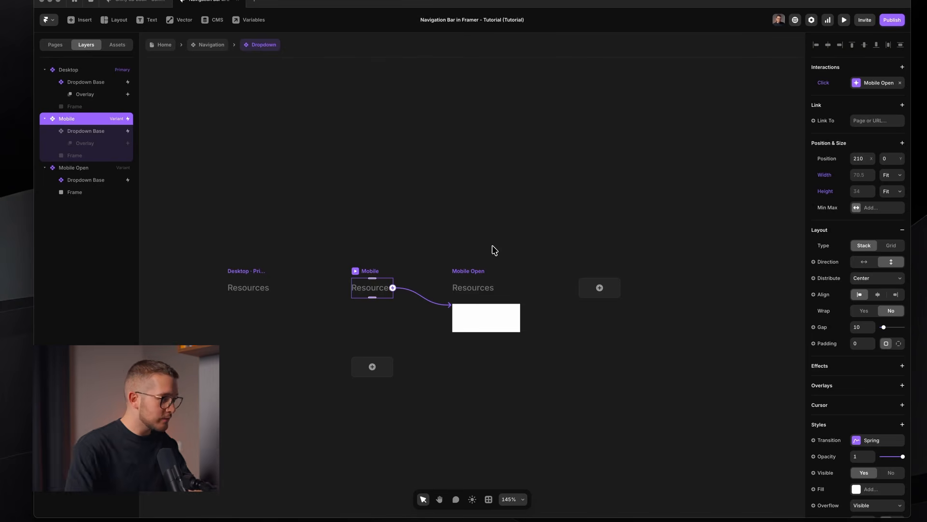
Undo the click interaction and the Mobile Open variant, and delete the Mobile variant.
click(429, 207)
scroll(434, 232, down, 3)
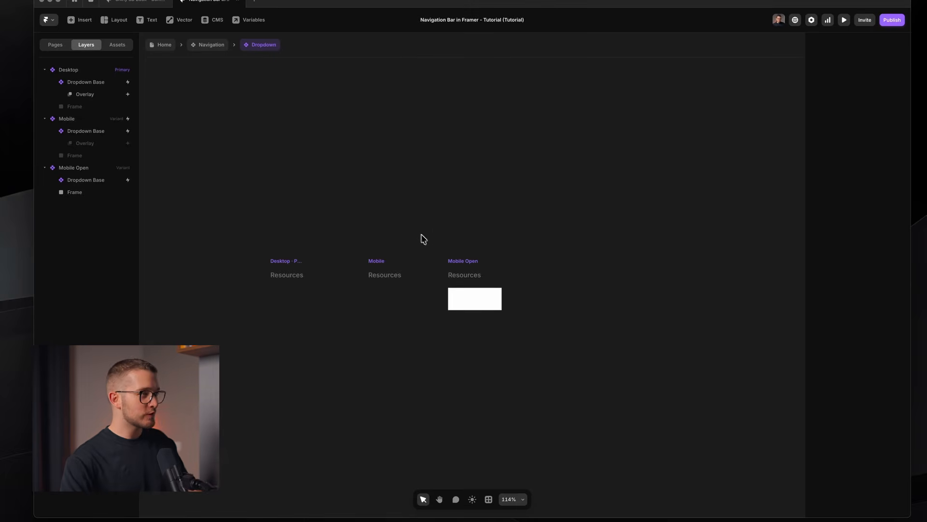
key(super+z)
key(super+z)
key(super+z)
key(super+z)
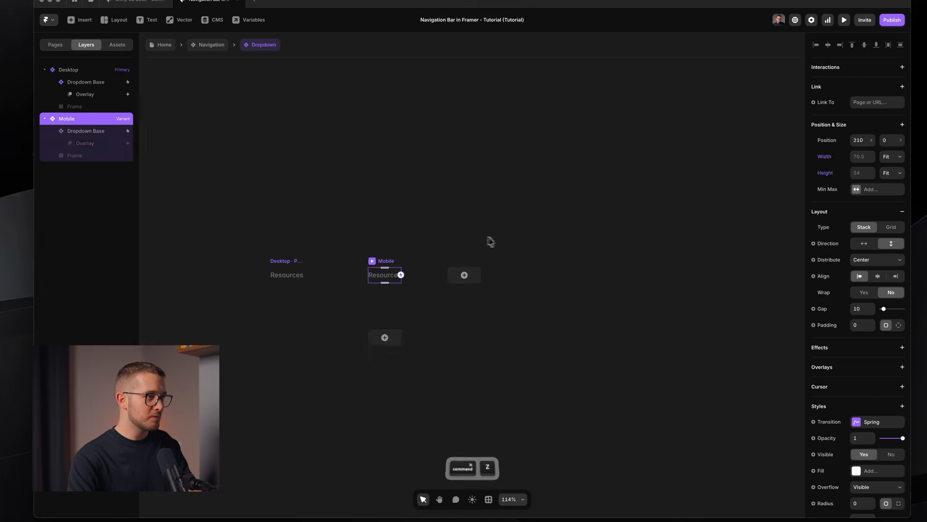
click(373, 304)
key(BackSpace)
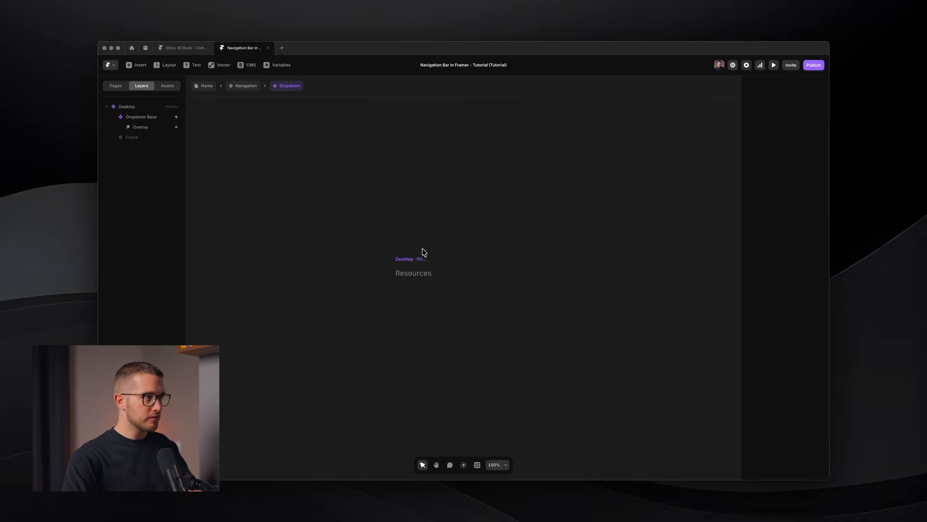
Return to the Navigation component and delete the loose Menu Item Tuto instance below the navigation bar.
click(246, 85)
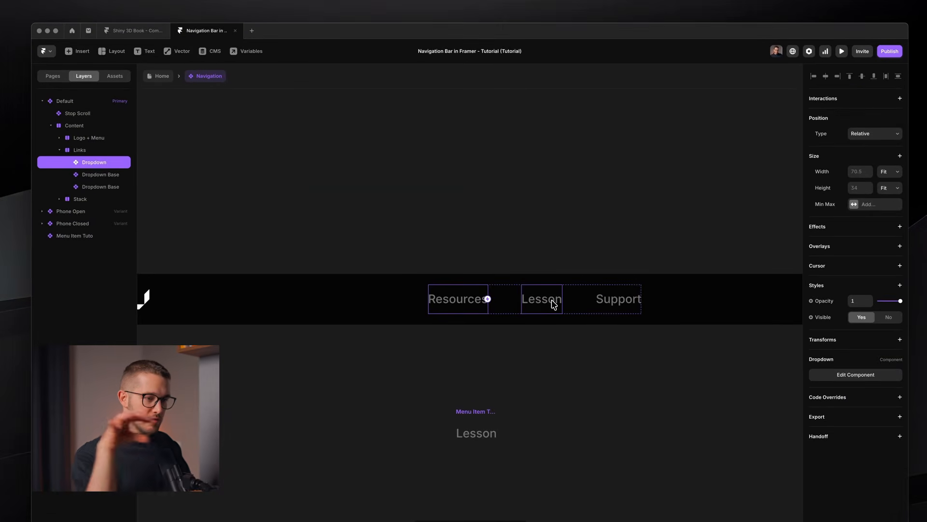
click(478, 412)
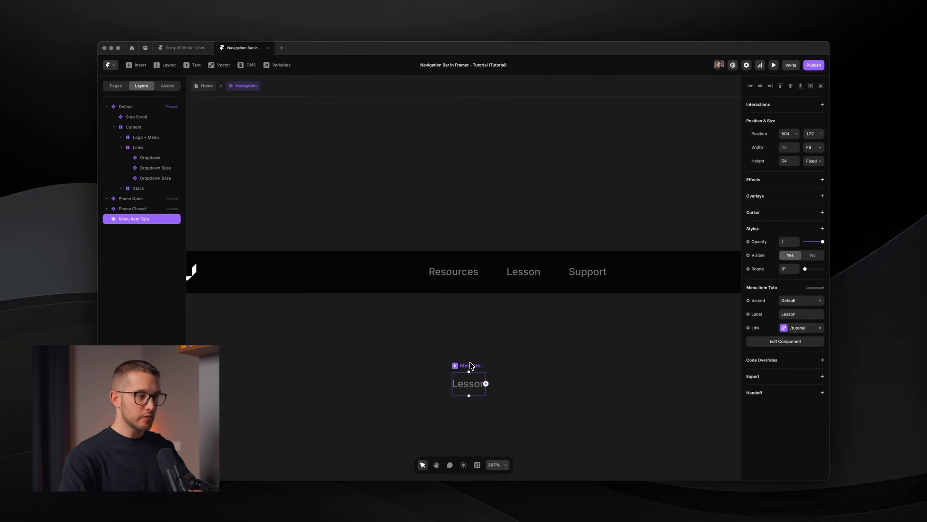
key(BackSpace)
Open the Dropdown component from the Resources link and delete the hidden Frame layer from its Desktop variant.
double_click(460, 271)
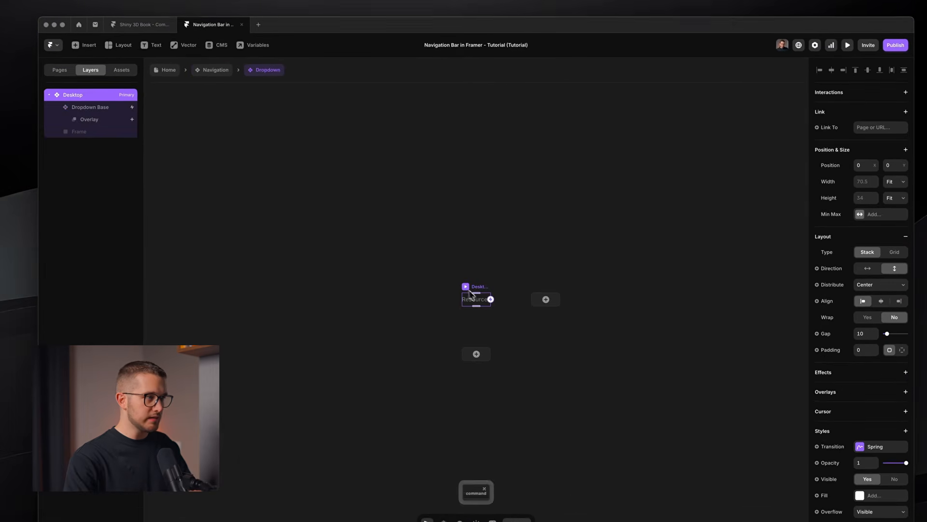
click(86, 132)
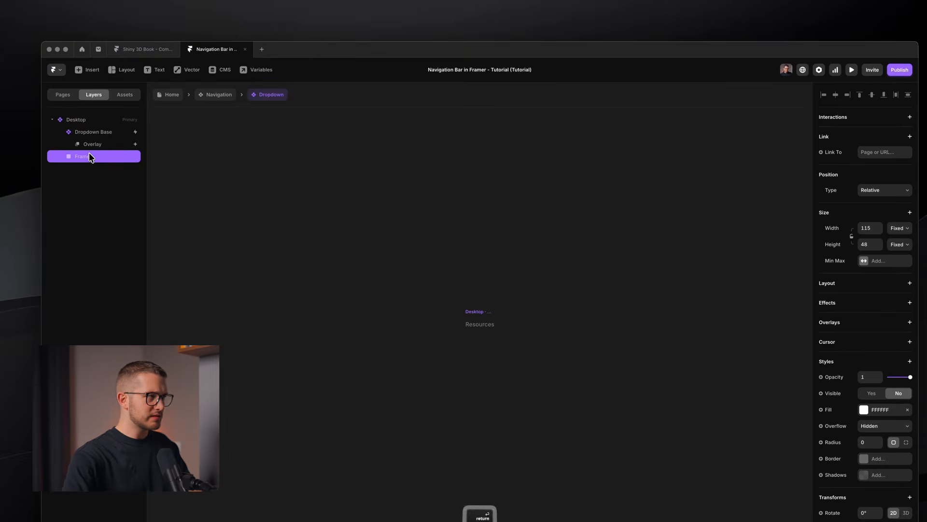
key(BackSpace)
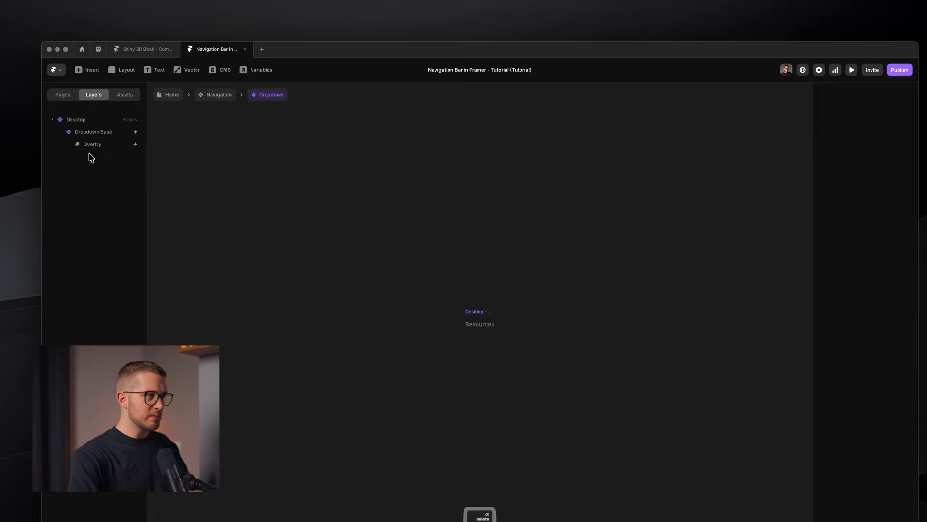
Open the Desktop variant's overlay for editing and reduce its height to 94.
click(96, 145)
key(alt)
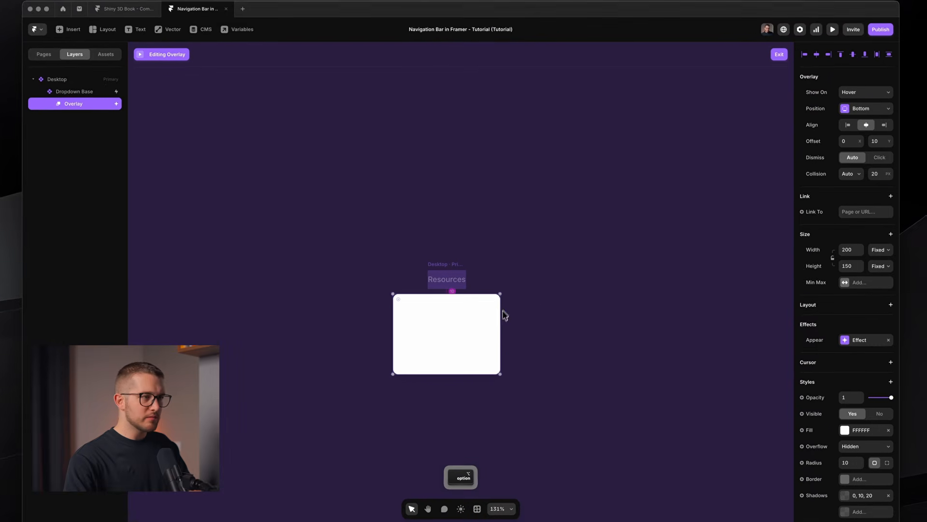
drag(482, 376, 482, 359)
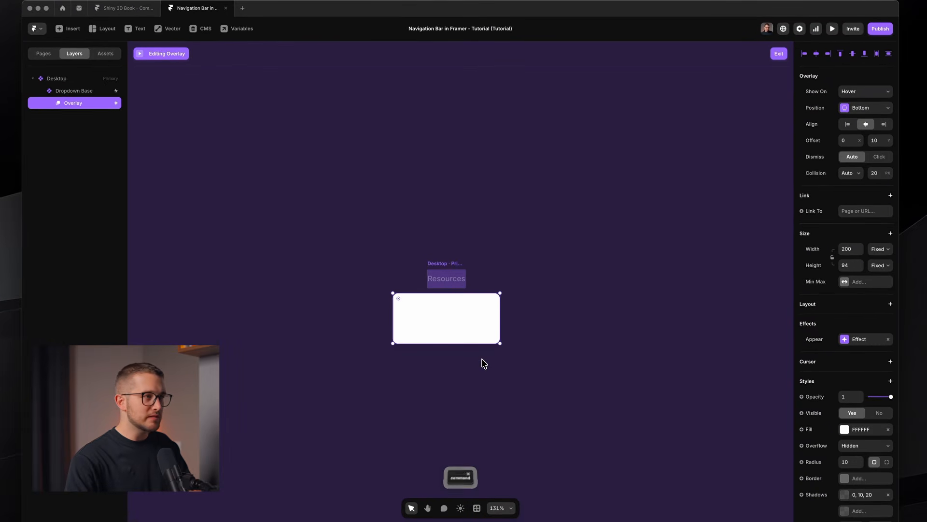
Switch to the Framer website in the browser, widen it to desktop size, close the developer tools, and examine the Features dropdown.
key(super+Tab)
click(444, 44)
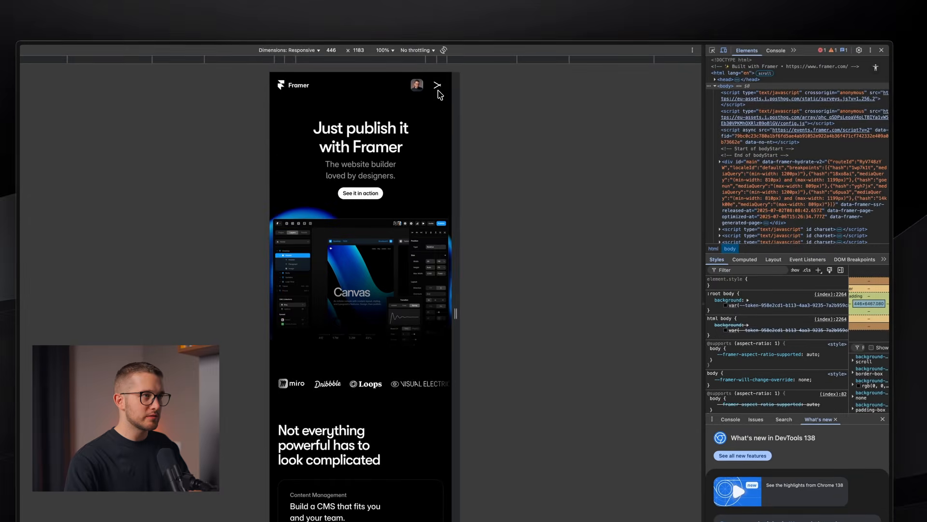
drag(461, 274, 670, 273)
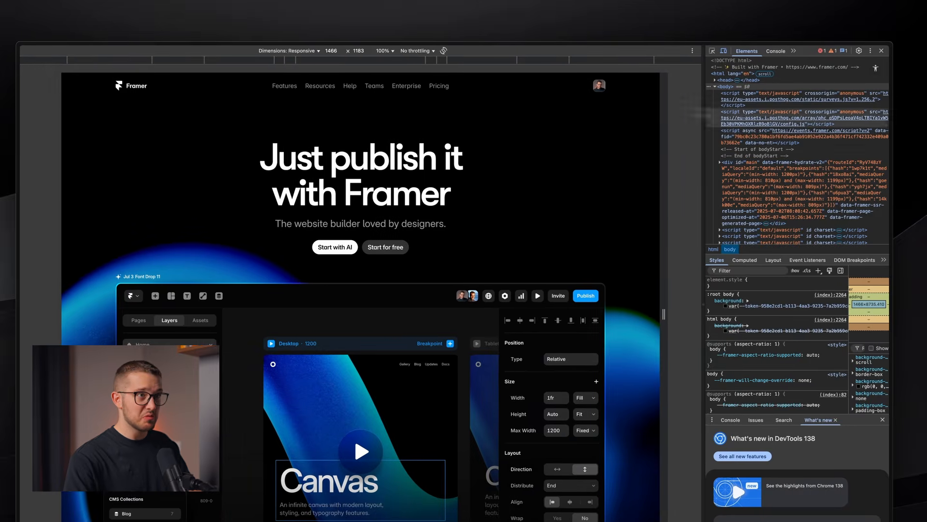
click(875, 51)
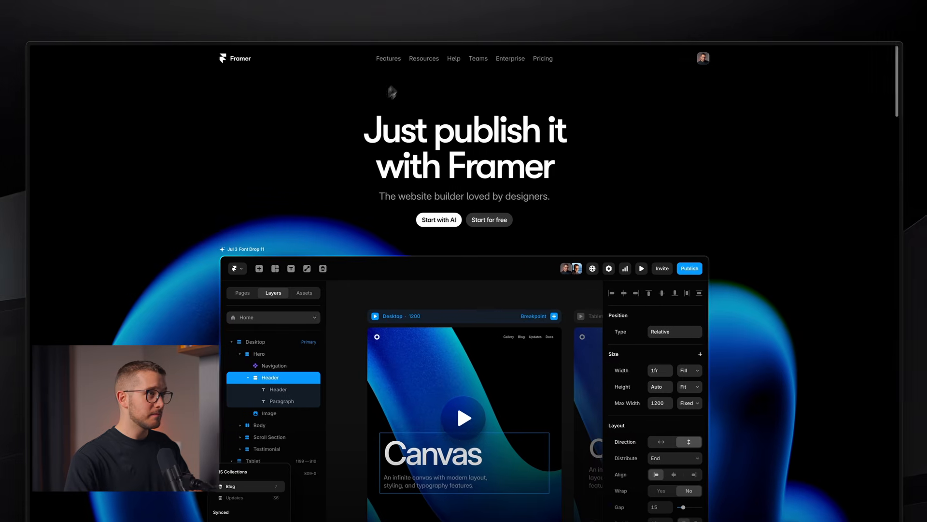
mouse_move(381, 63)
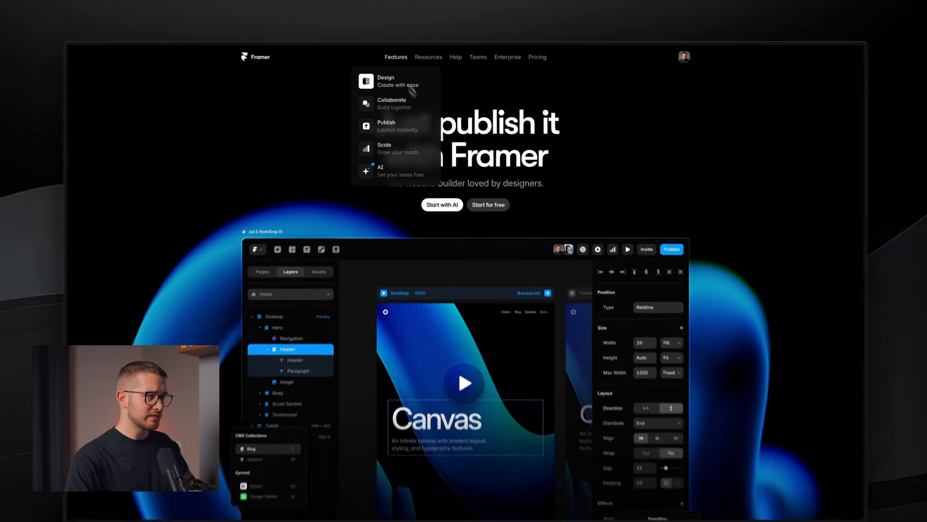
mouse_move(406, 59)
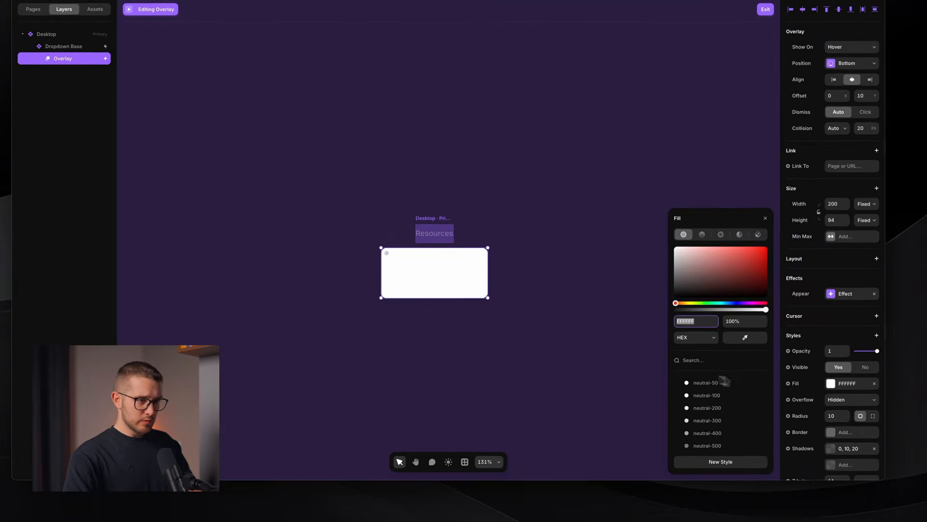
Set the overlay's fill to the neutral-900 color style, leave overlay editing and preview the component.
scroll(724, 382, down, 3)
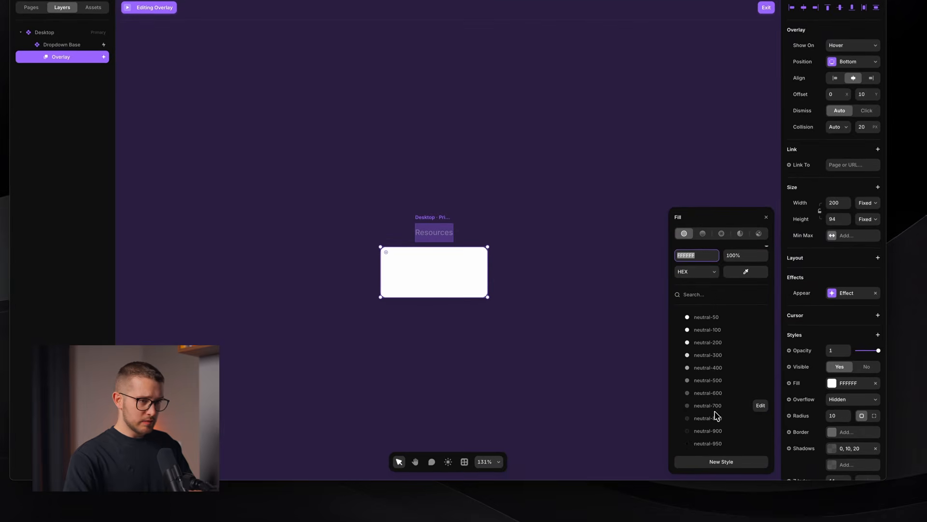
click(715, 430)
click(717, 418)
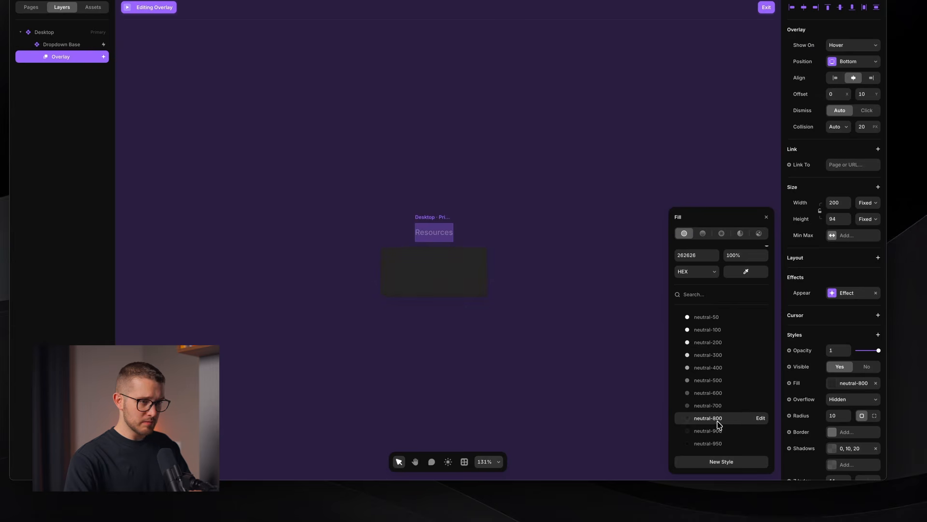
click(719, 431)
key(Escape)
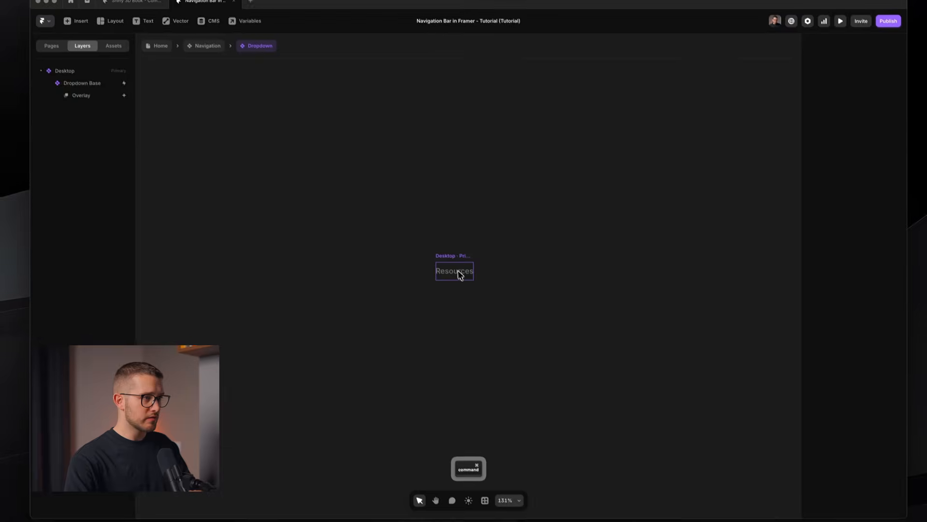
key(super+p)
key(Escape)
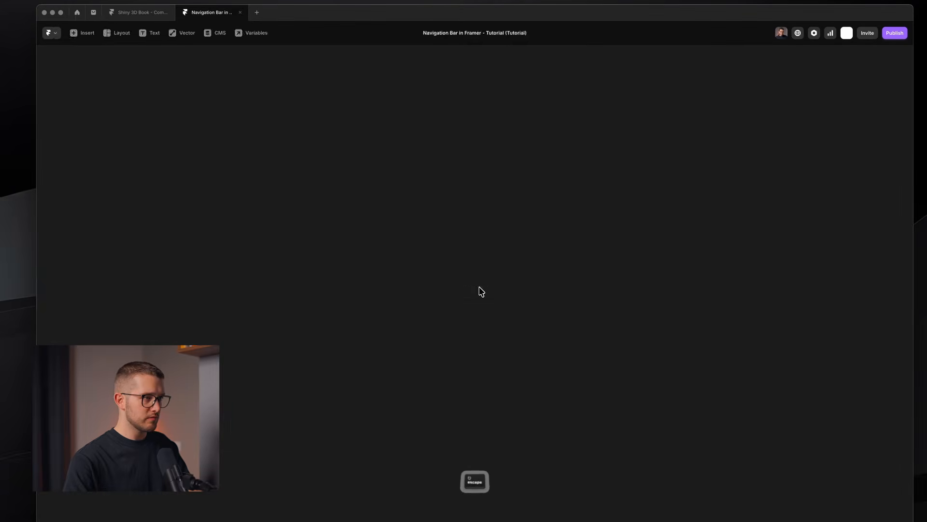
Paste the copied Lesson menu item into the overlay and give the overlay a stack layout.
click(102, 106)
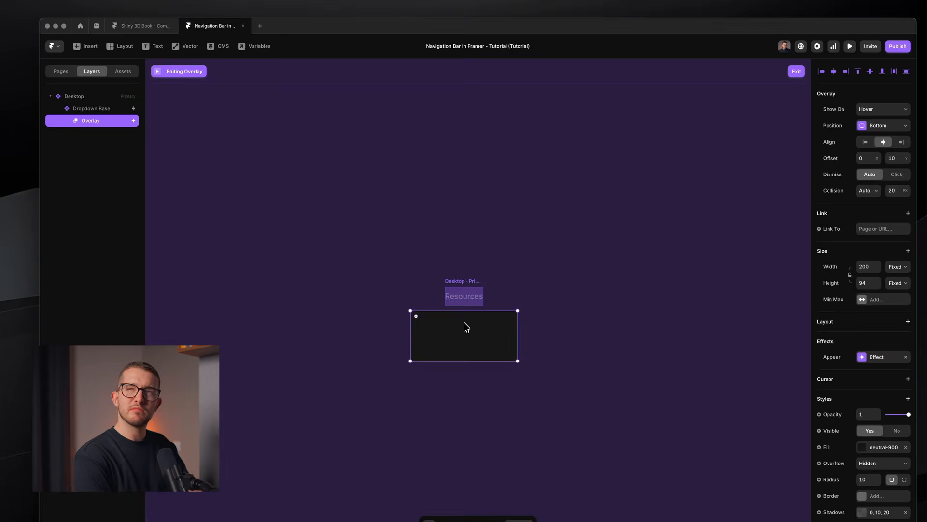
key(super+v)
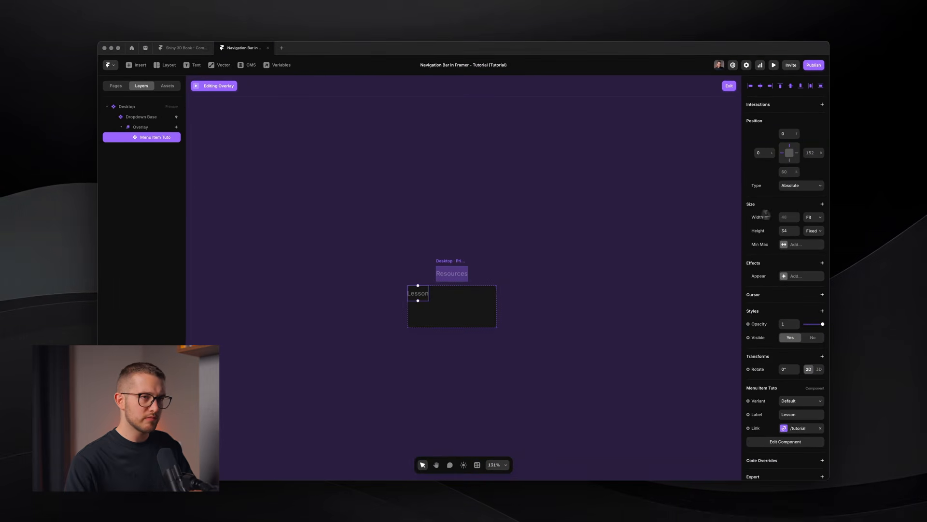
key(Escape)
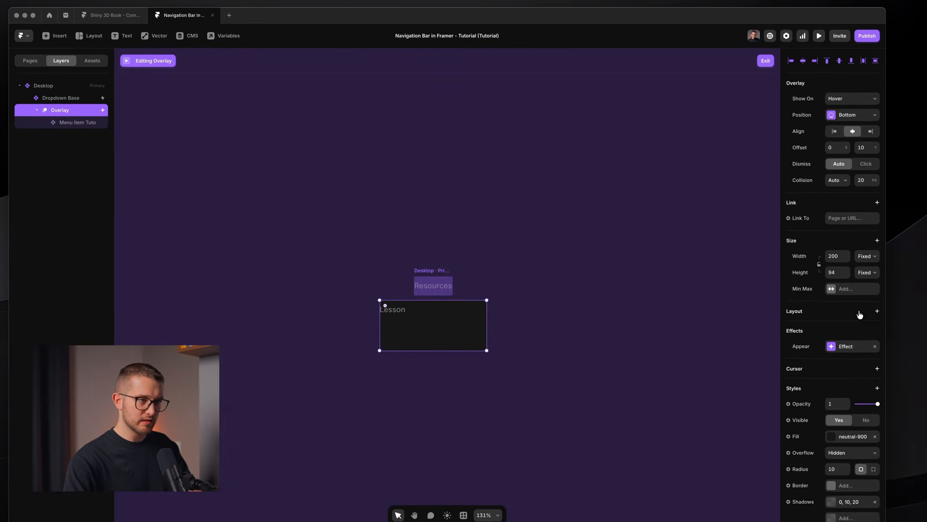
click(860, 311)
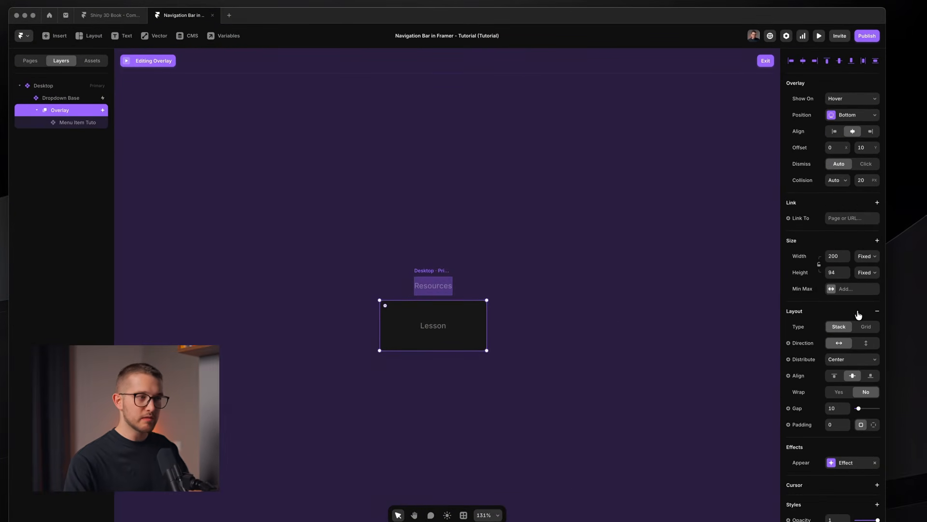
Set the width of the Lesson menu item inside the overlay to Fill.
click(434, 325)
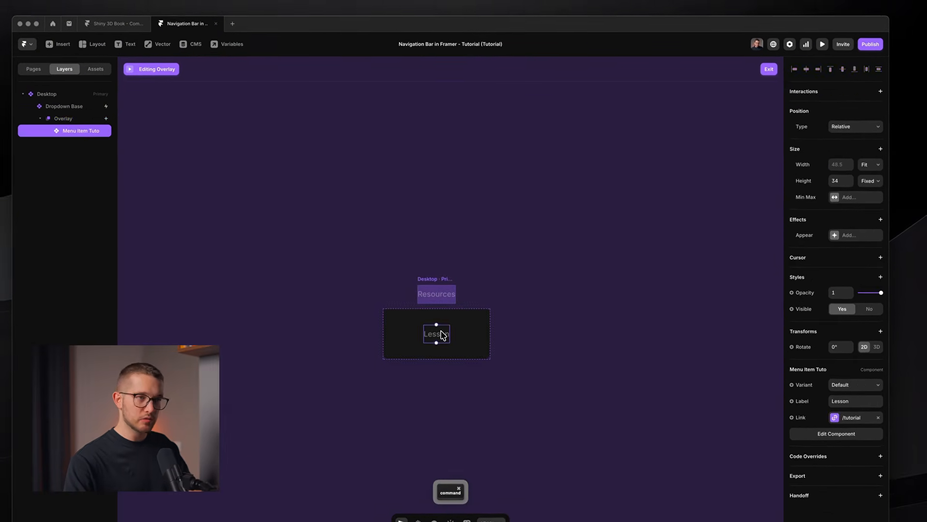
click(868, 167)
click(871, 158)
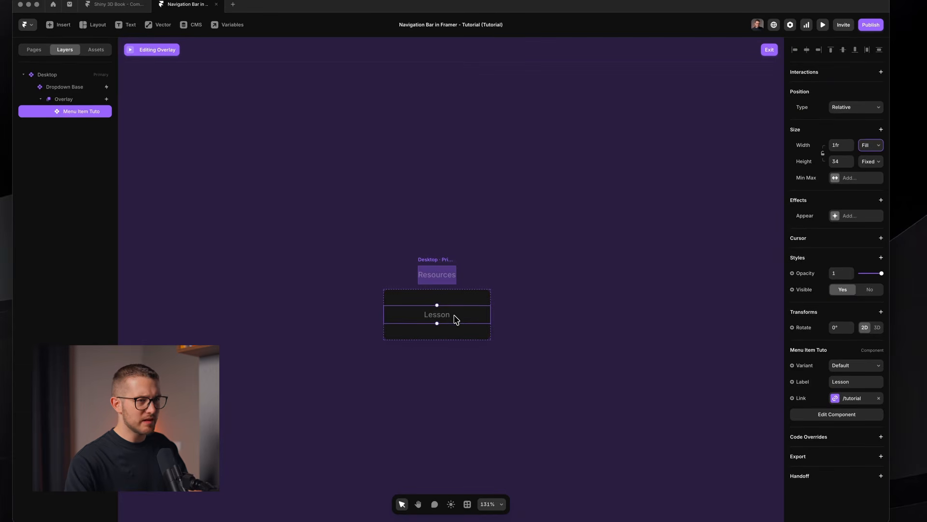
Open the Menu Item Tuto component, left-align the Default variant's Resources text and set its width to Fill.
double_click(454, 318)
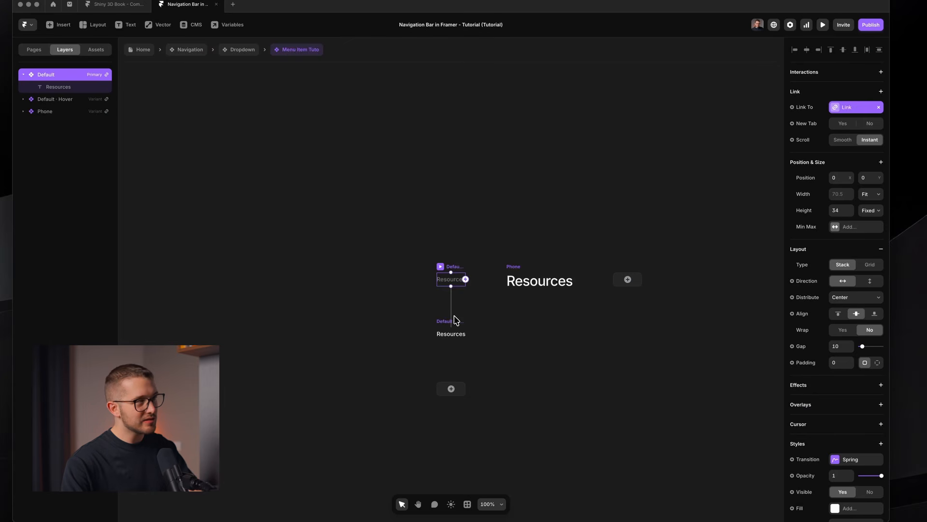
scroll(454, 319, up, 5)
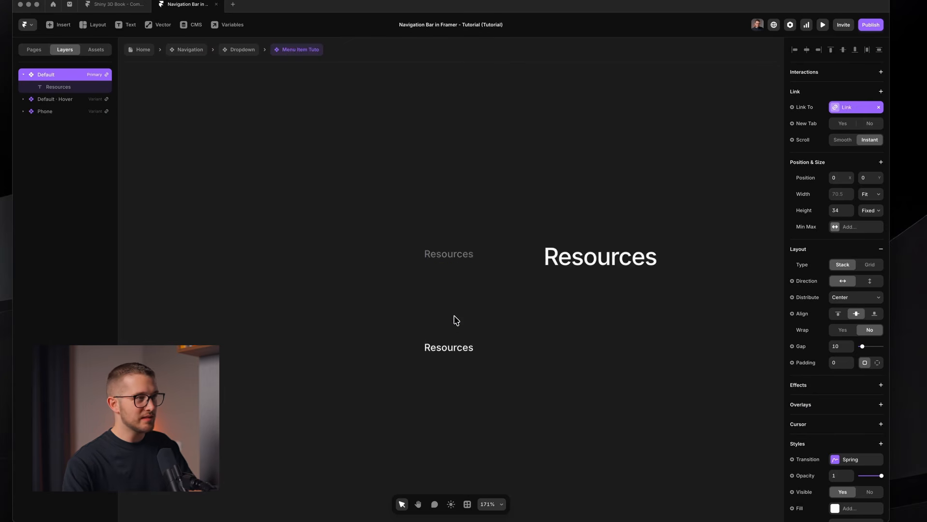
click(448, 262)
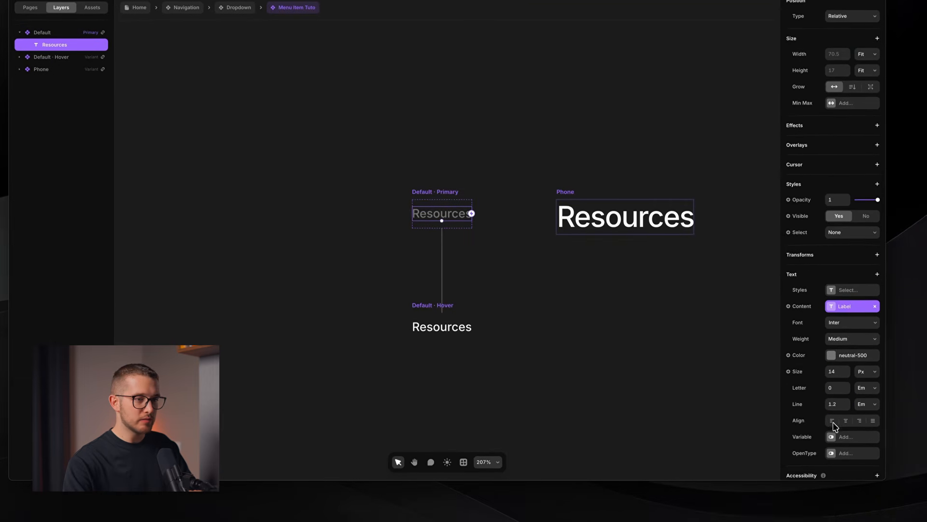
click(834, 424)
click(864, 55)
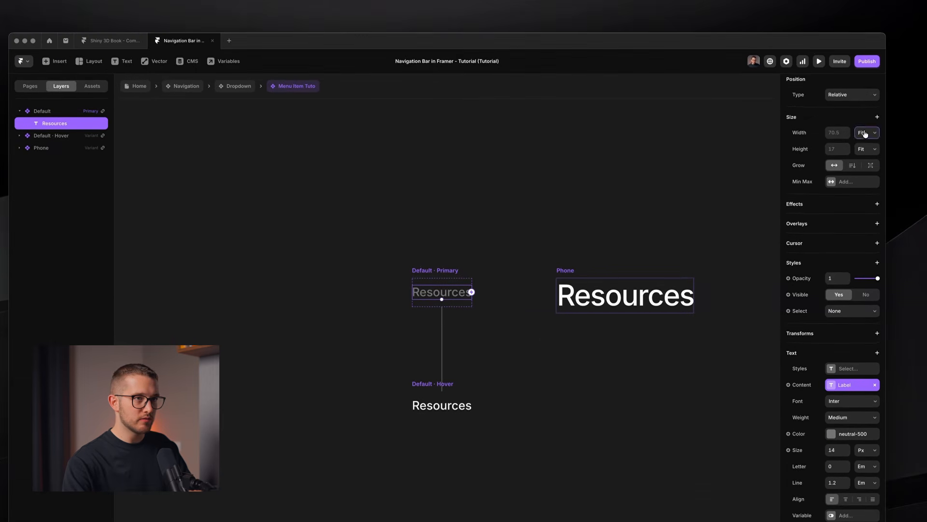
click(865, 109)
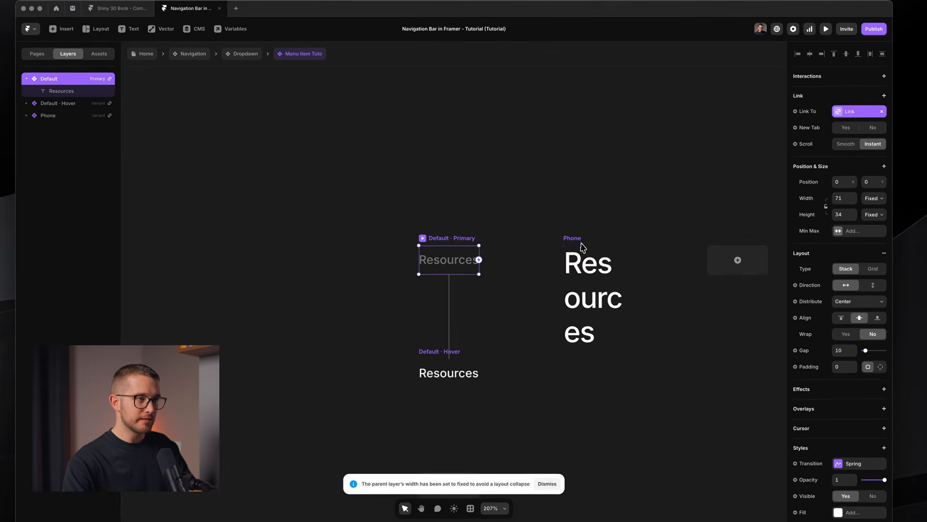
Widen the Phone variant to 210 so its Resources label fits on one line.
click(581, 244)
drag(623, 263, 742, 263)
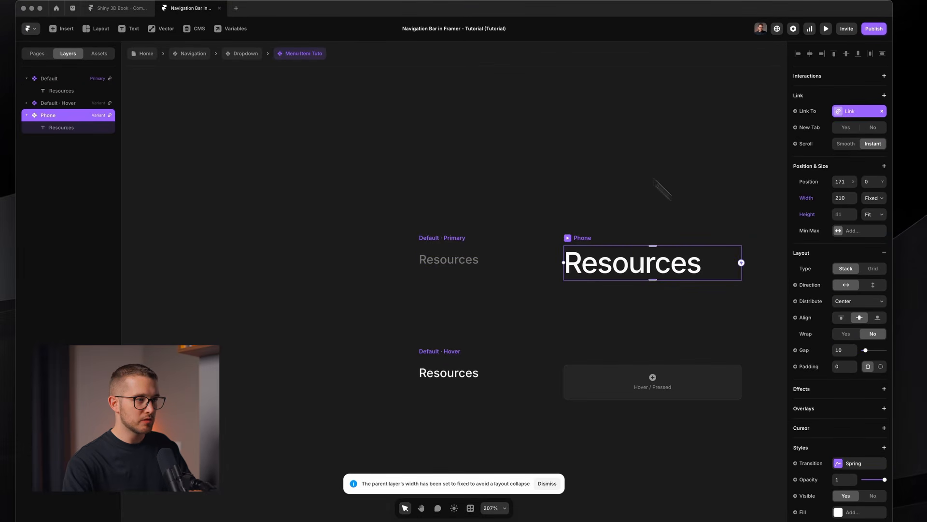
click(644, 171)
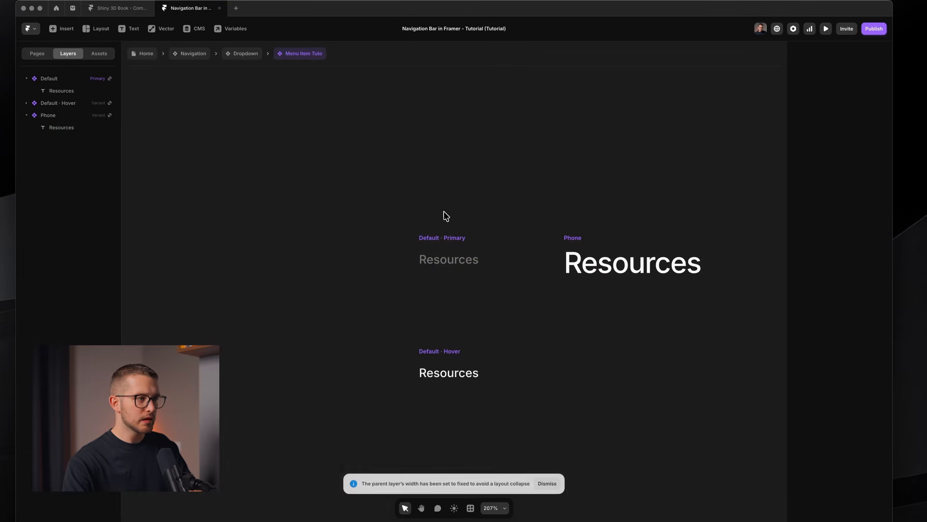
Add a 16 × 16 frame before the Resources text in the Default variant and widen the variant to fit both.
click(429, 262)
key(f)
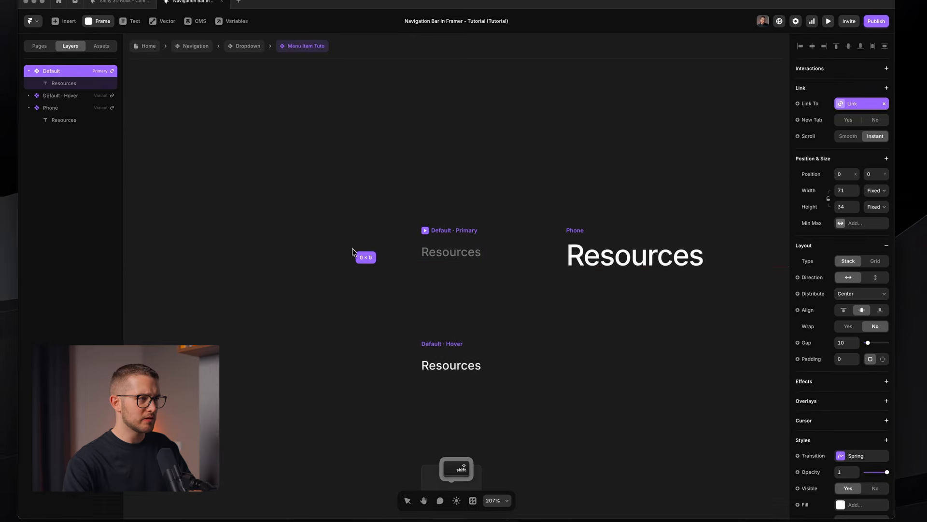
drag(353, 249, 369, 264)
key(super+x)
click(443, 250)
key(super+v)
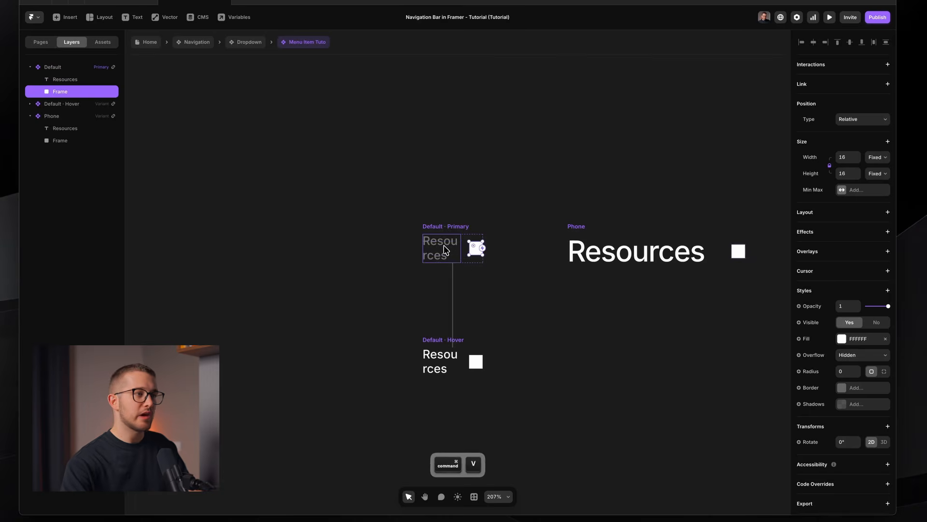
key(Left)
click(443, 225)
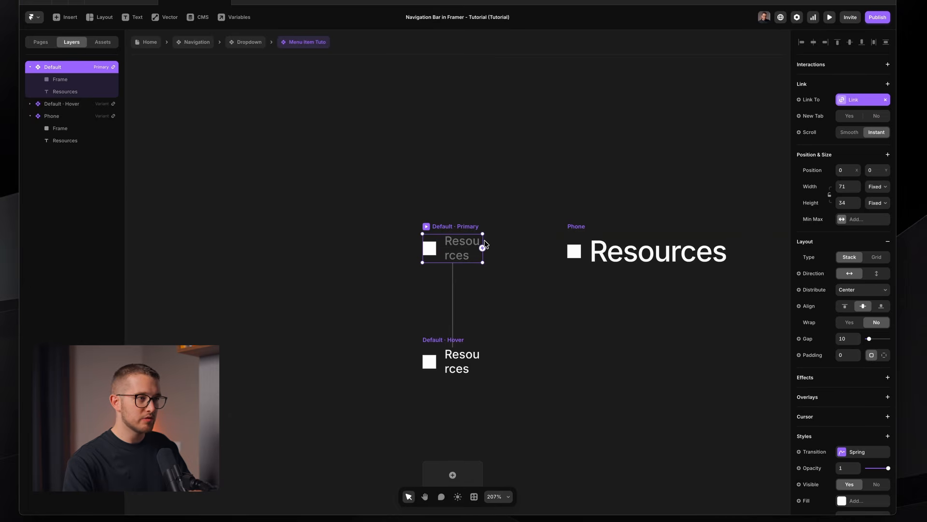
drag(485, 245, 515, 245)
Round the Default variant's small frame with a radius of 40 and lower its white fill's opacity to 40%.
click(429, 248)
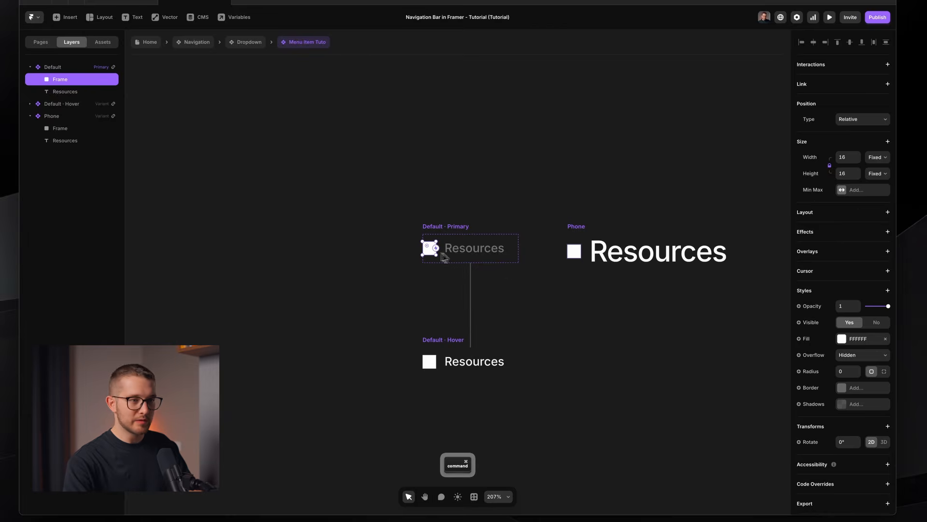
click(848, 373)
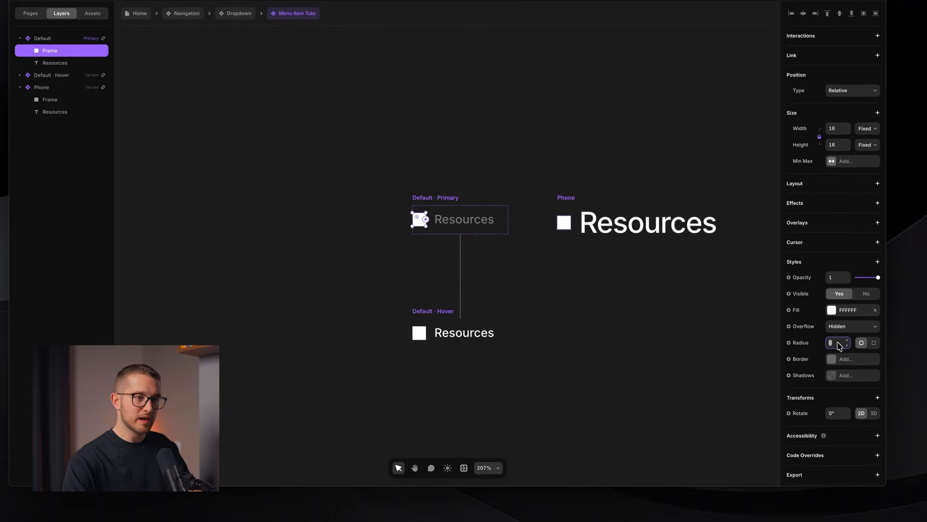
key(shift+Up)
key(shift+Up)
key(shift+Up)
key(shift+Up)
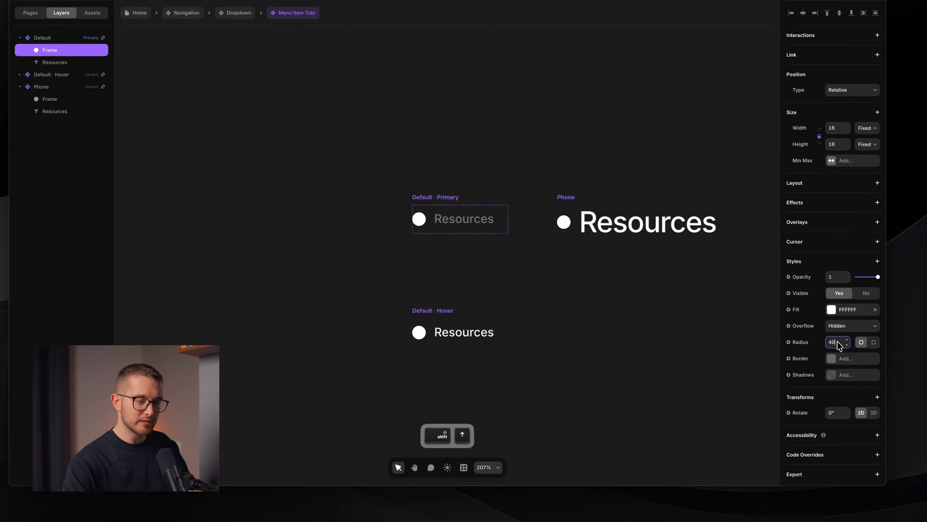
click(843, 310)
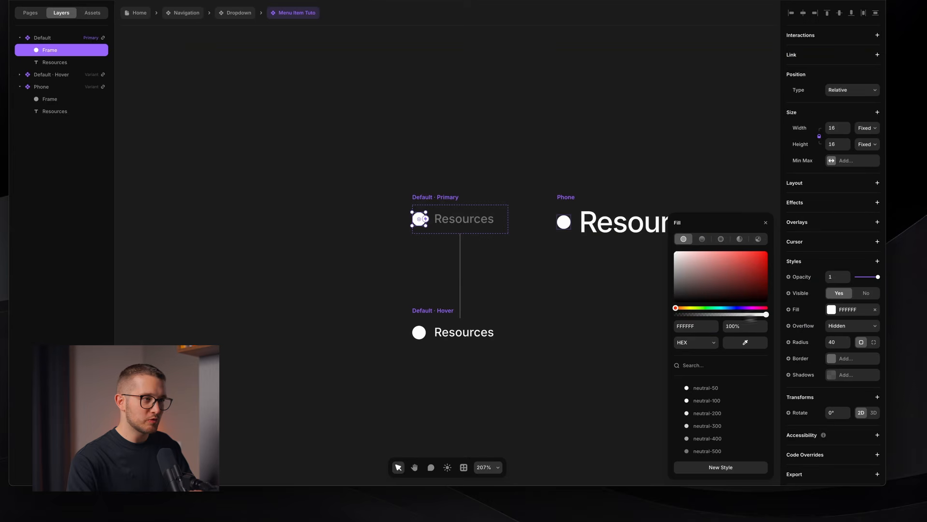
drag(715, 318, 703, 317)
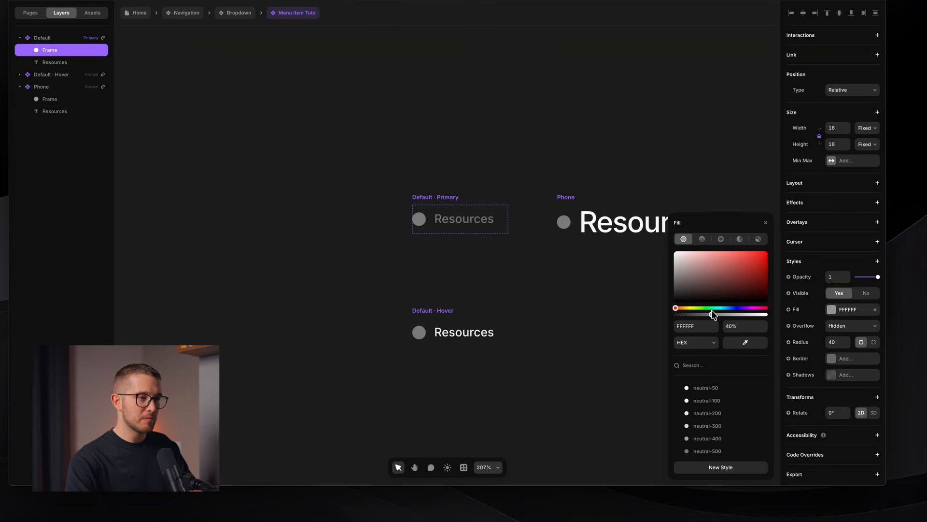
Raise the white fill's opacity to 100% on the round frame in the Default Hover variant.
super+click(419, 335)
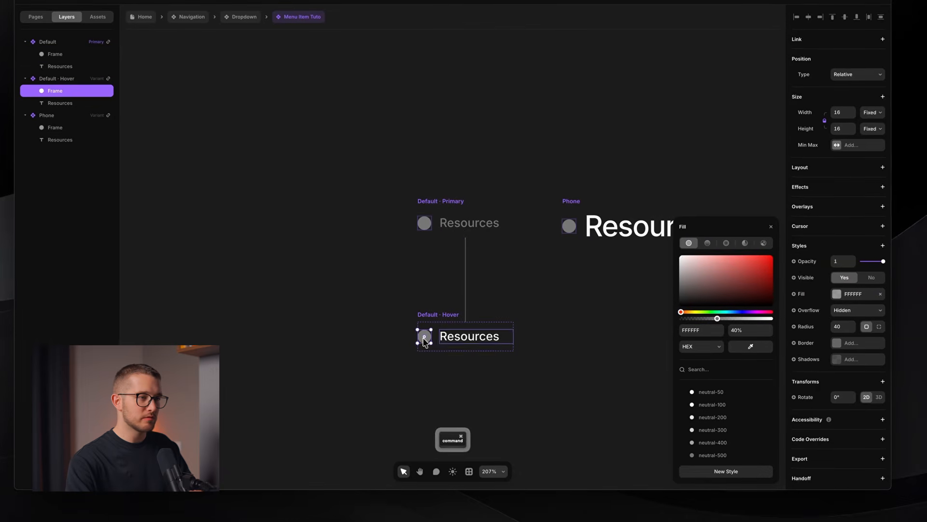
drag(718, 318, 774, 319)
click(599, 332)
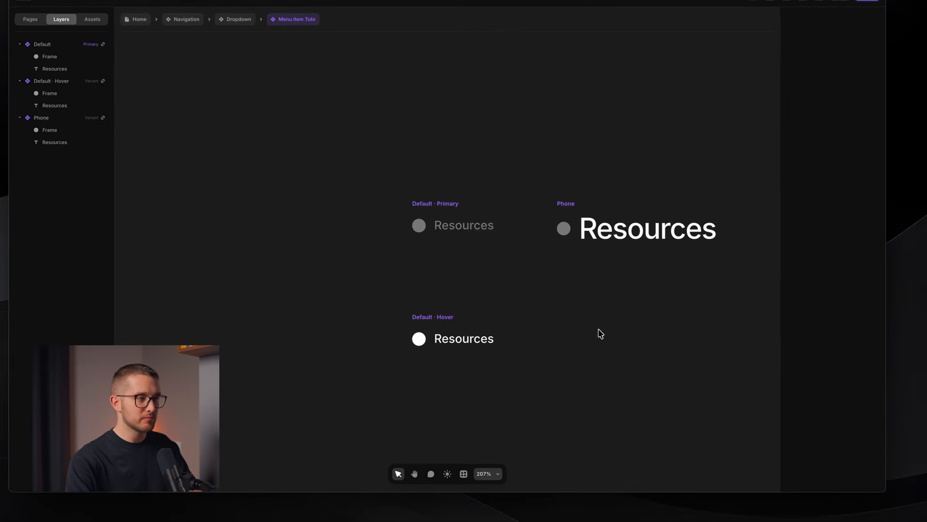
Preview the Default variant of the menu item and return to the canvas.
click(447, 201)
click(428, 238)
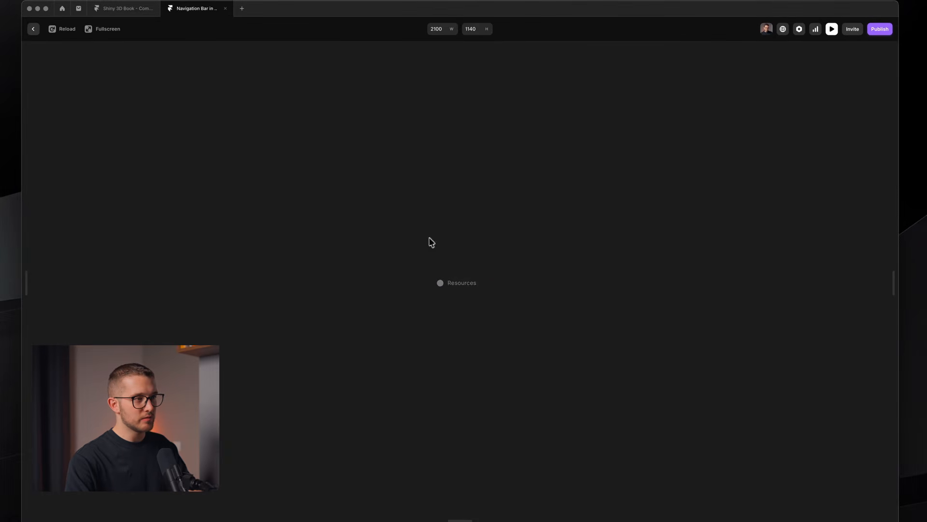
key(Escape)
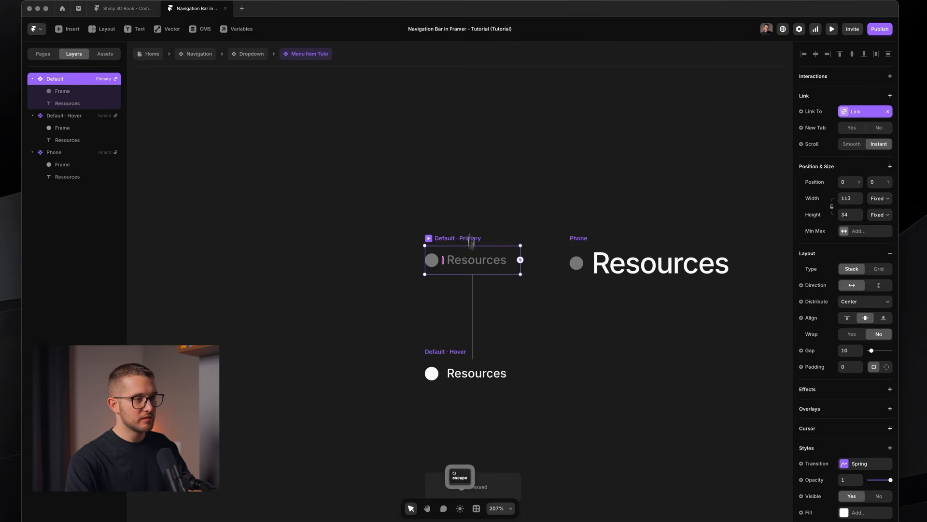
click(473, 213)
scroll(473, 213, right, 1)
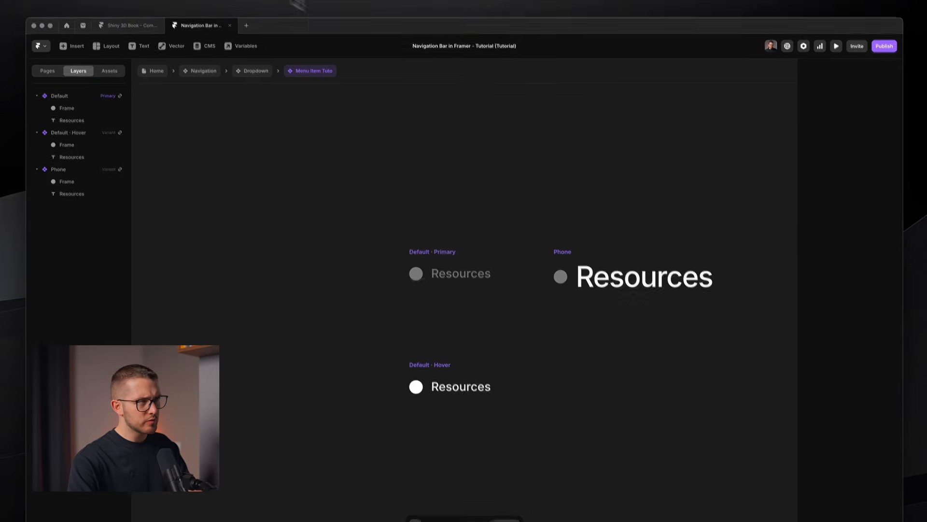
Return to the Dropdown component and open the Dropdown Base's overlay for editing.
click(265, 101)
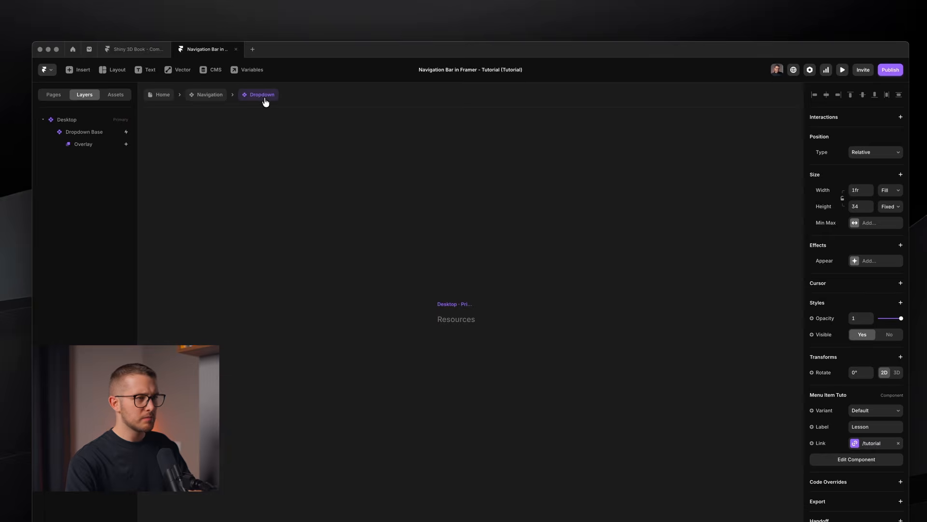
click(457, 316)
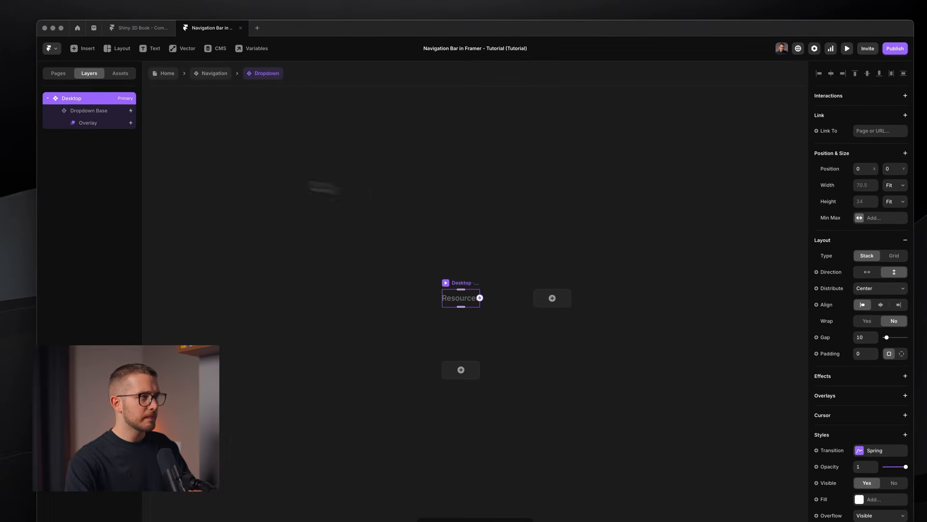
click(110, 114)
click(108, 120)
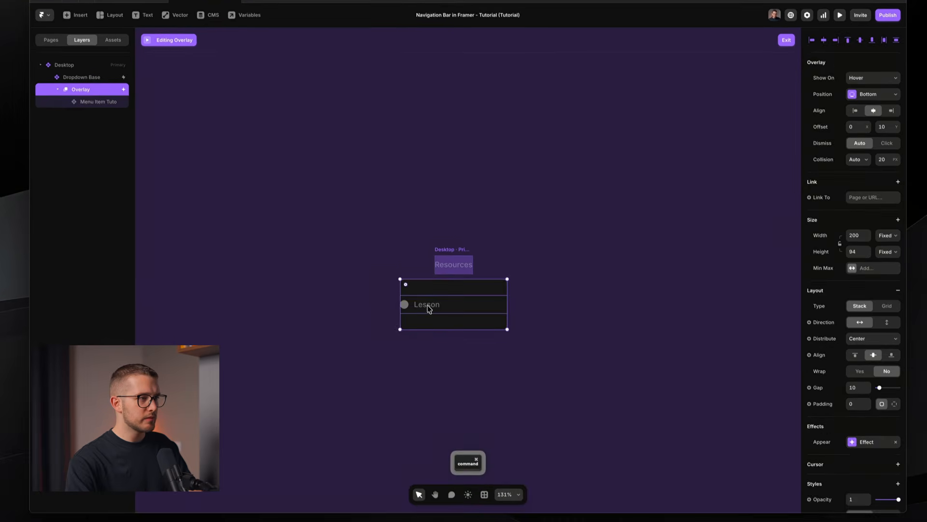
Duplicate the Lesson menu item twice inside the overlay.
super+click(427, 309)
scroll(427, 304, up, 5)
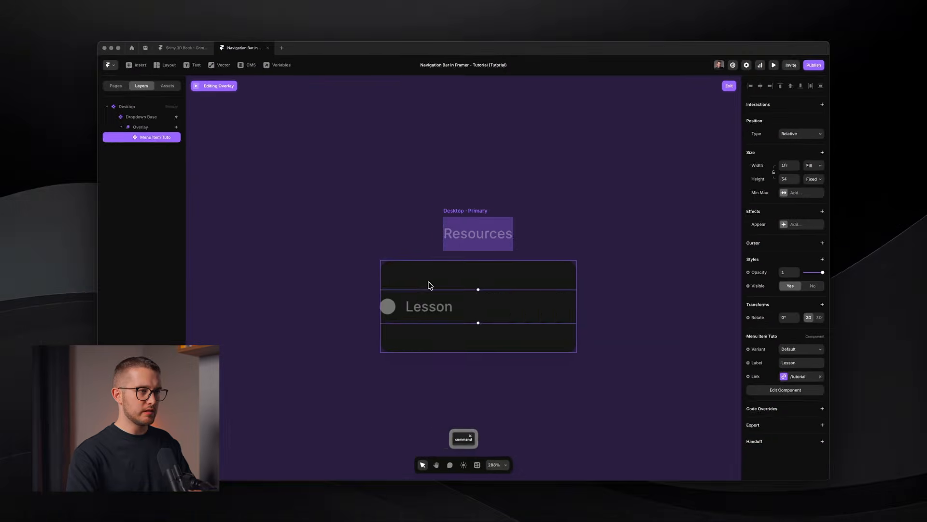
key(super+d)
Stack the overlay's items vertically, set its height to Fit and its gap to 0.
super+click(461, 280)
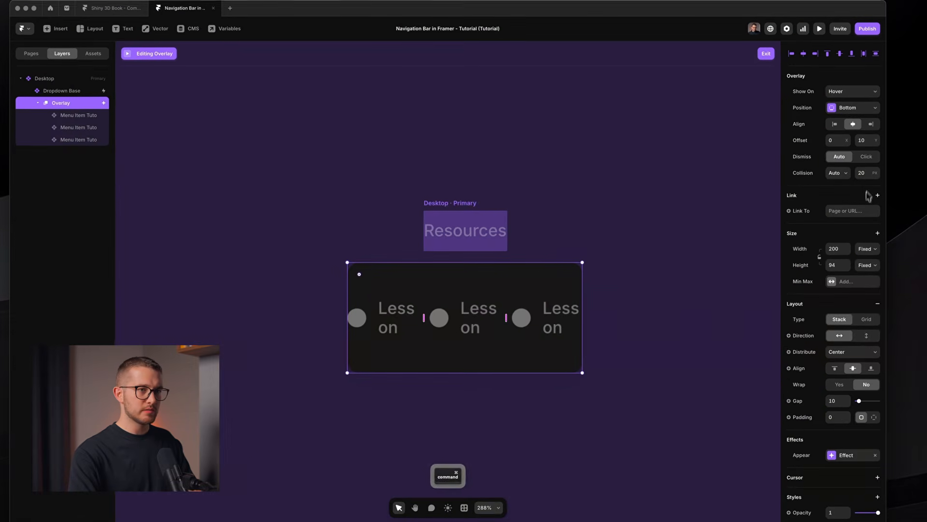
click(865, 336)
scroll(579, 285, down, 3)
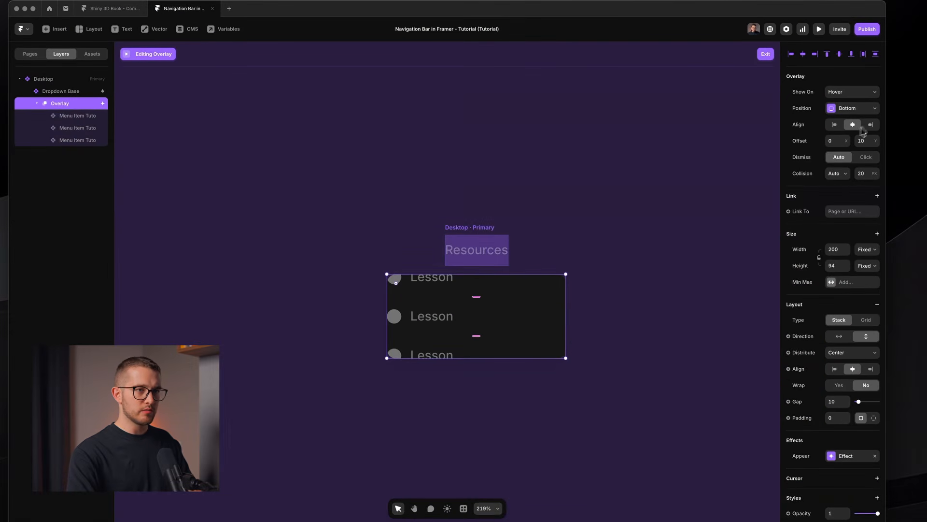
click(864, 266)
click(873, 295)
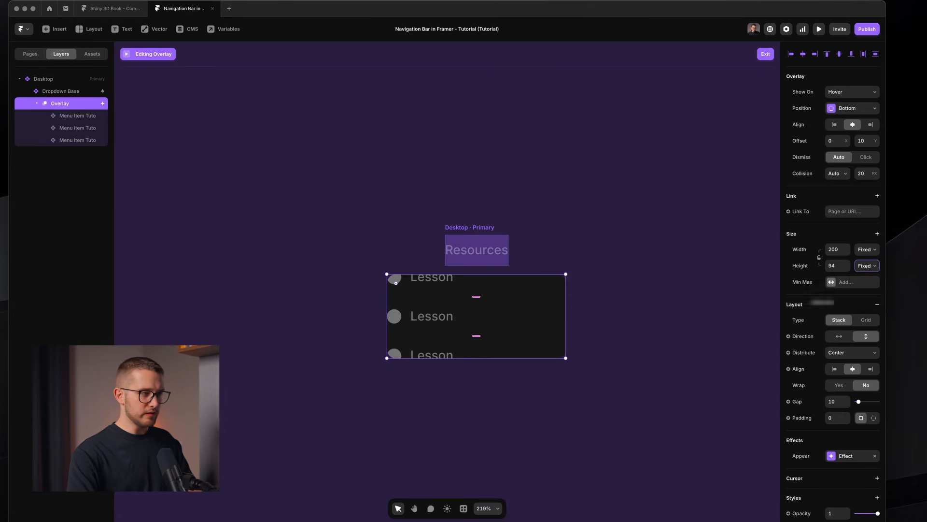
double_click(835, 401)
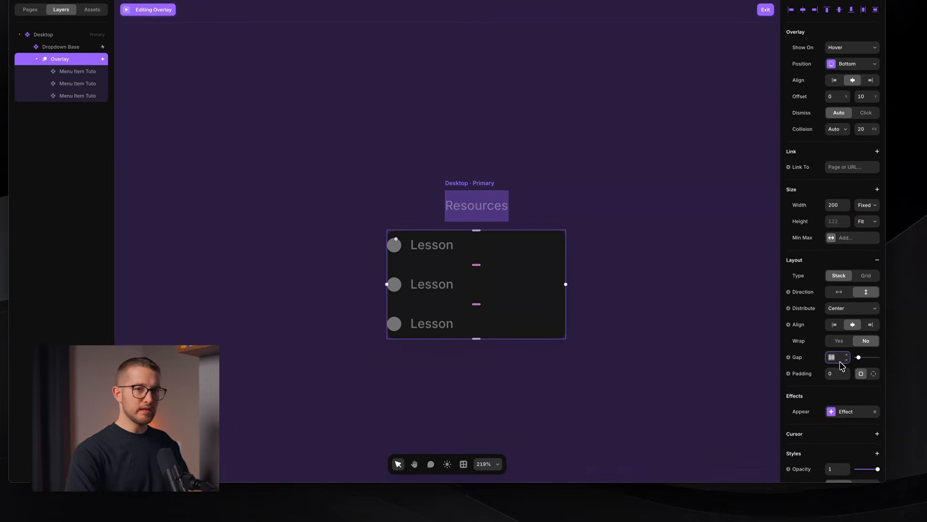
text(0)
key(Return)
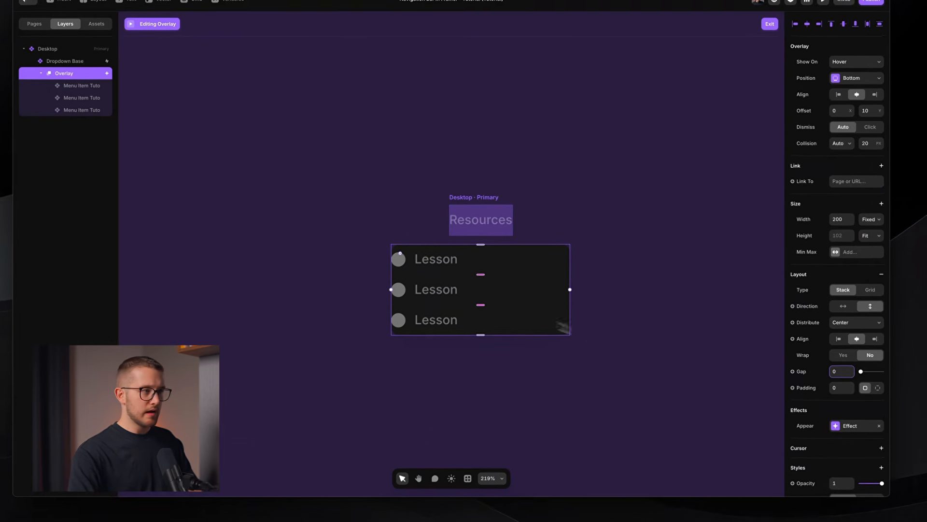
Wrap the three Lesson menu items in a stack and set the stack's gap to 0.
click(492, 244)
shift+click(458, 295)
shift+click(453, 322)
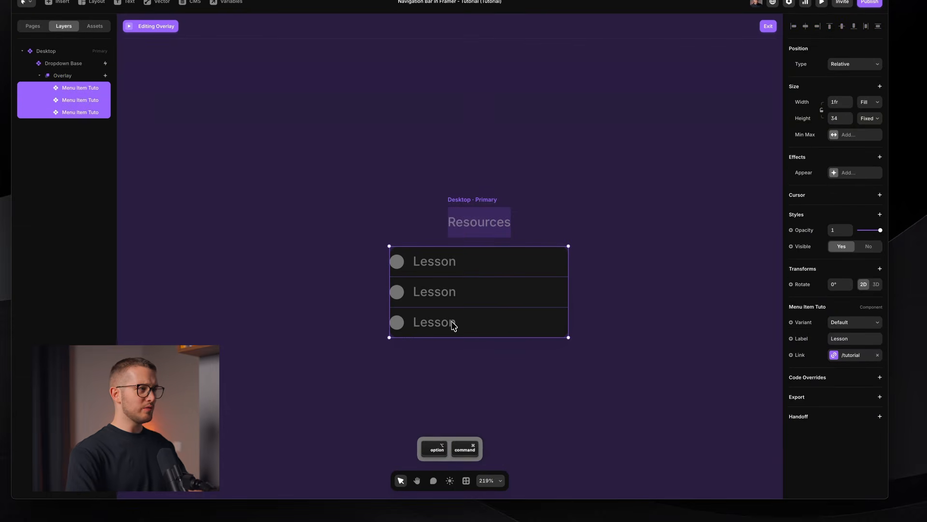
key(alt+super+Return)
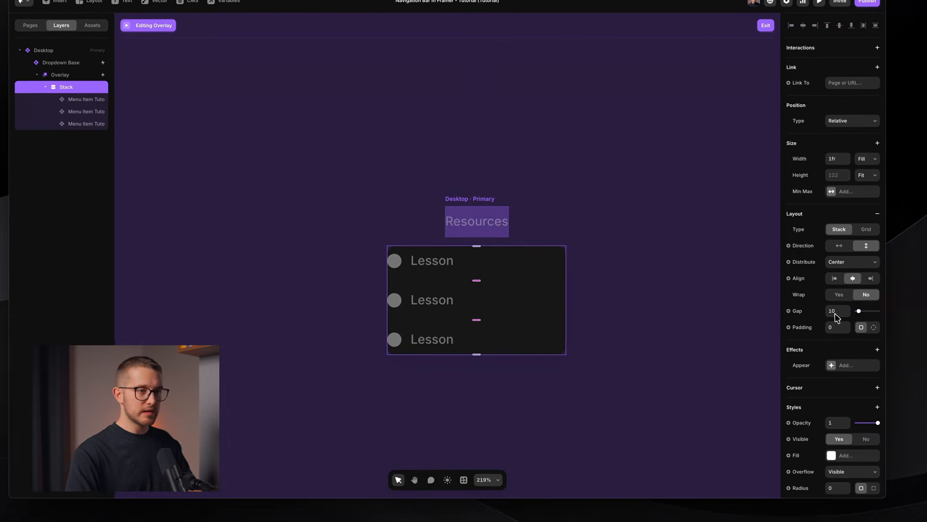
key(Return)
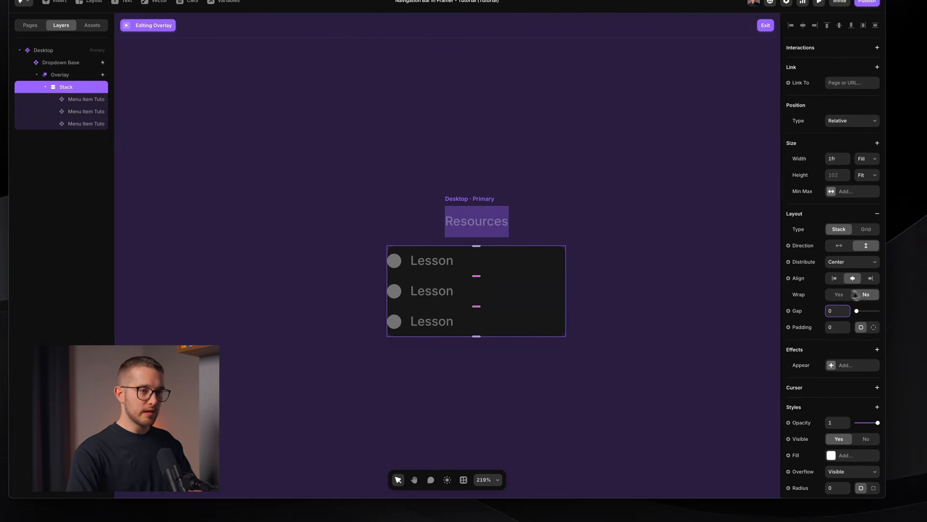
Set the menu item stack's padding to 10 on all sides.
drag(848, 331, 848, 328)
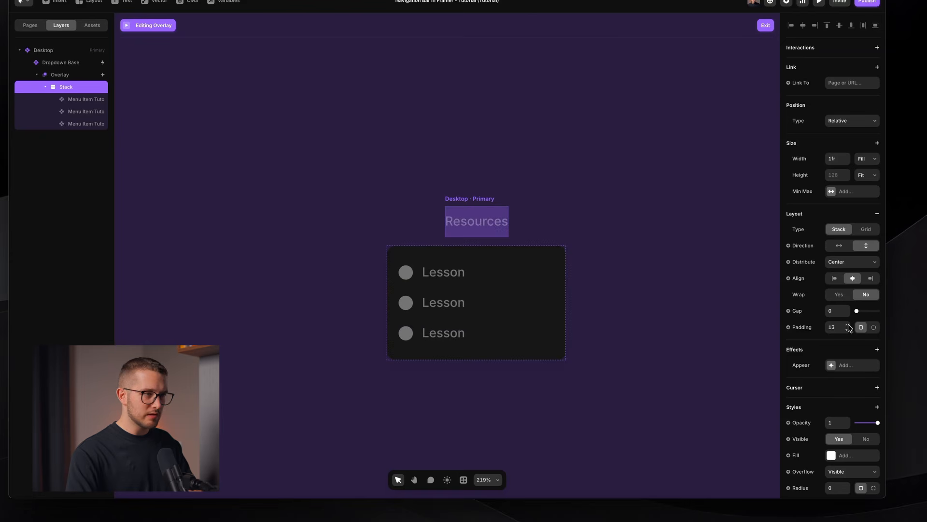
key(super)
click(845, 331)
click(846, 332)
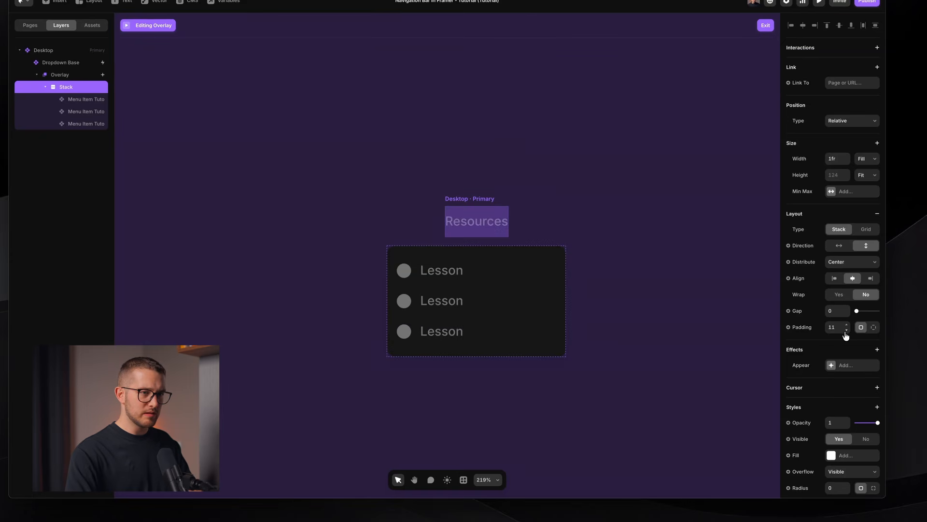
click(846, 331)
click(847, 330)
click(847, 326)
Give the stack individual paddings, with 16 on its left and right sides.
click(873, 331)
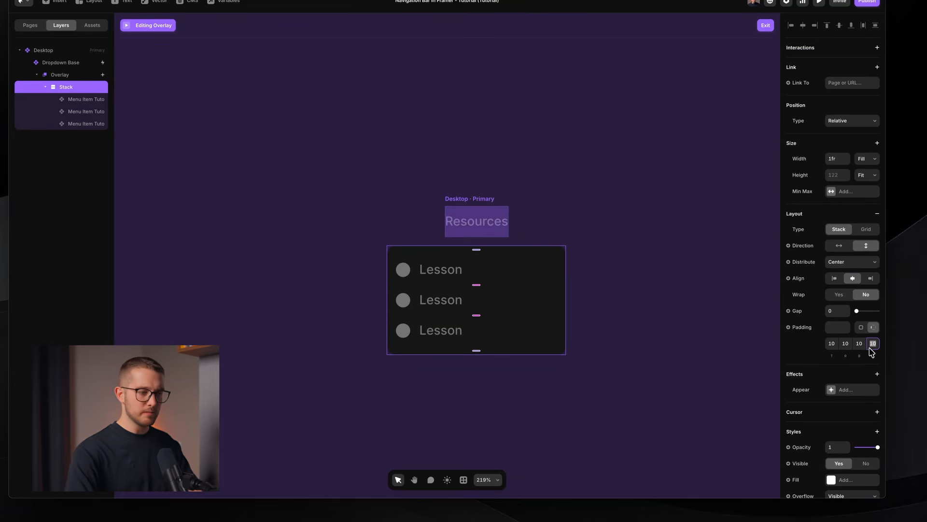
key(Return)
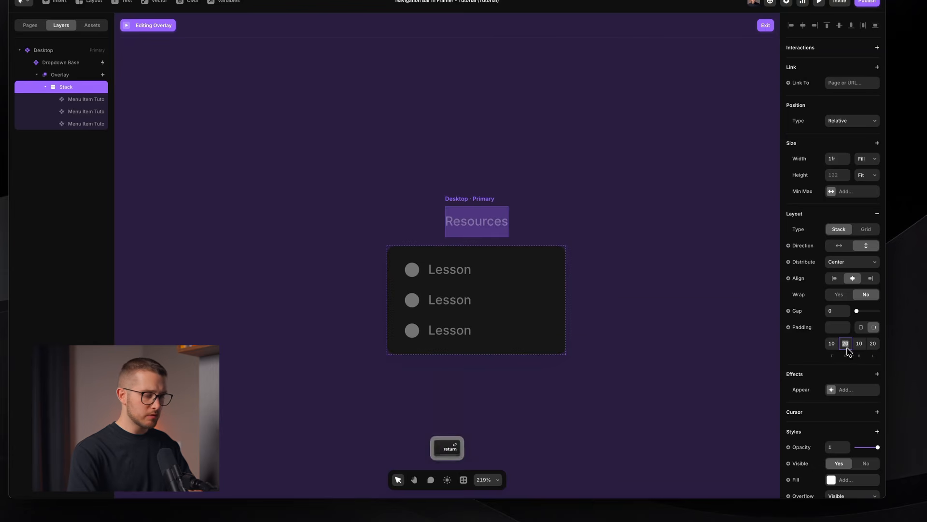
key(Return)
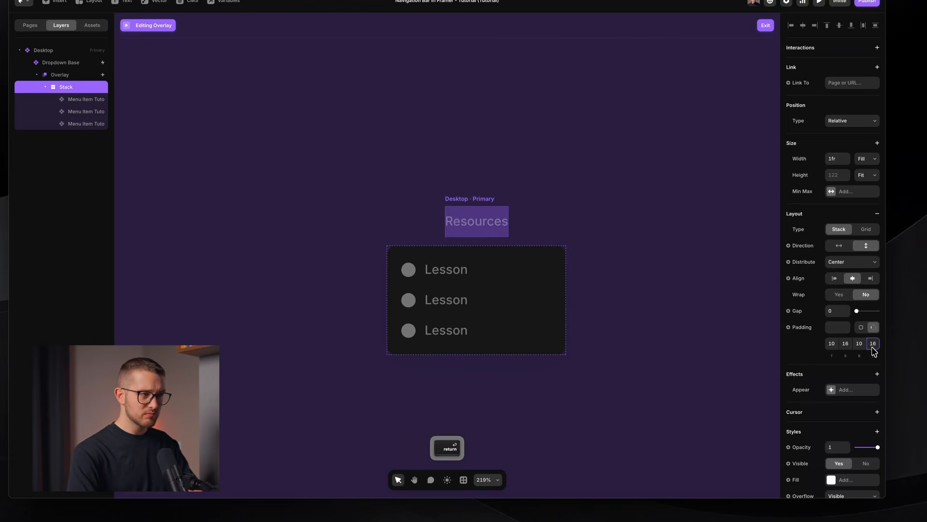
Exit the overlay and preview the dropdown to check its hover menu and menu item hover states.
key(Escape)
click(478, 226)
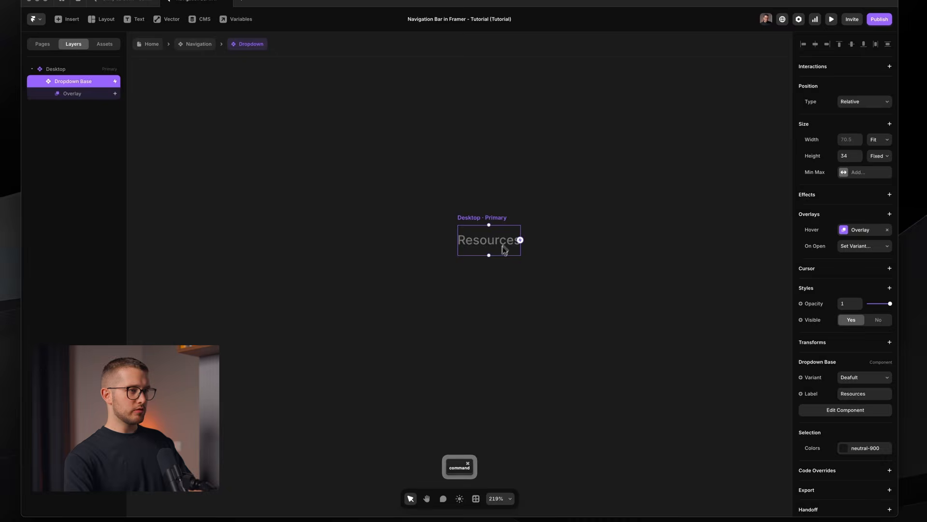
key(super+p)
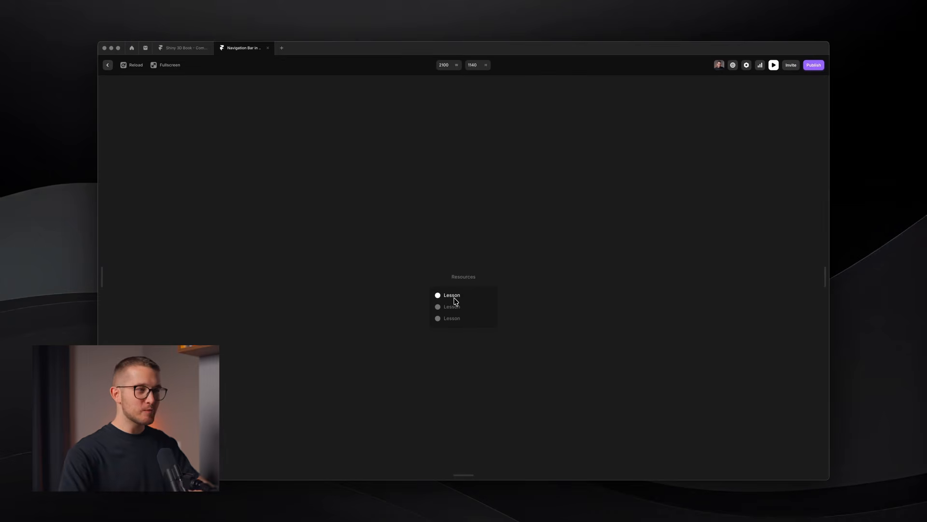
key(Escape)
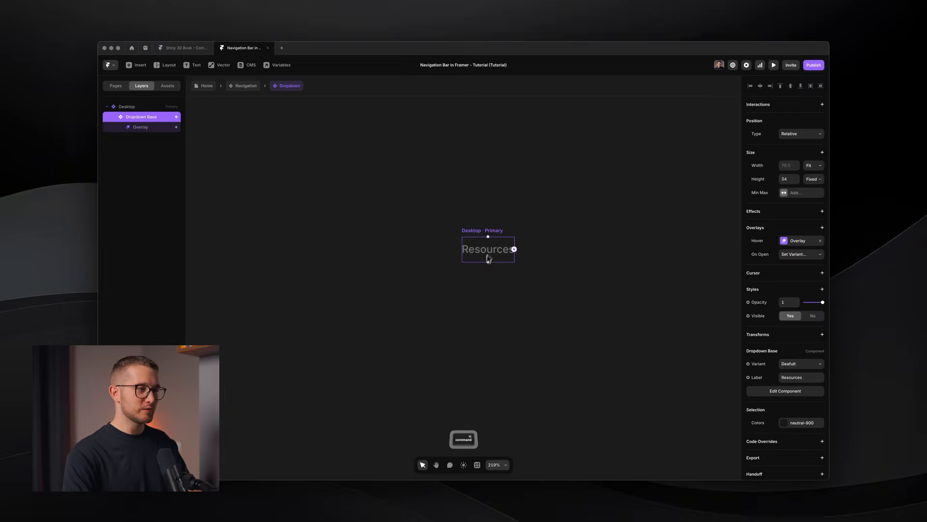
Reopen the overlay, rename its stack to Overlay Links and turn that stack into a component.
click(155, 125)
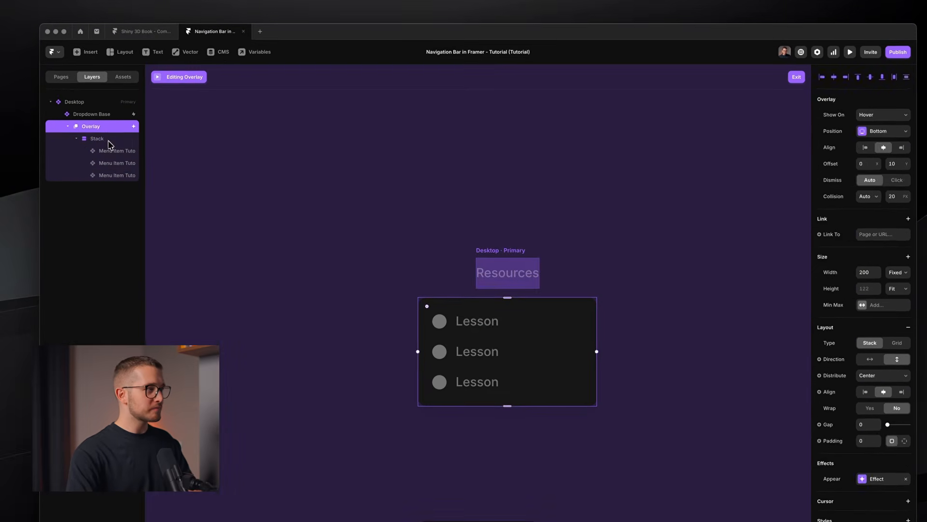
click(110, 144)
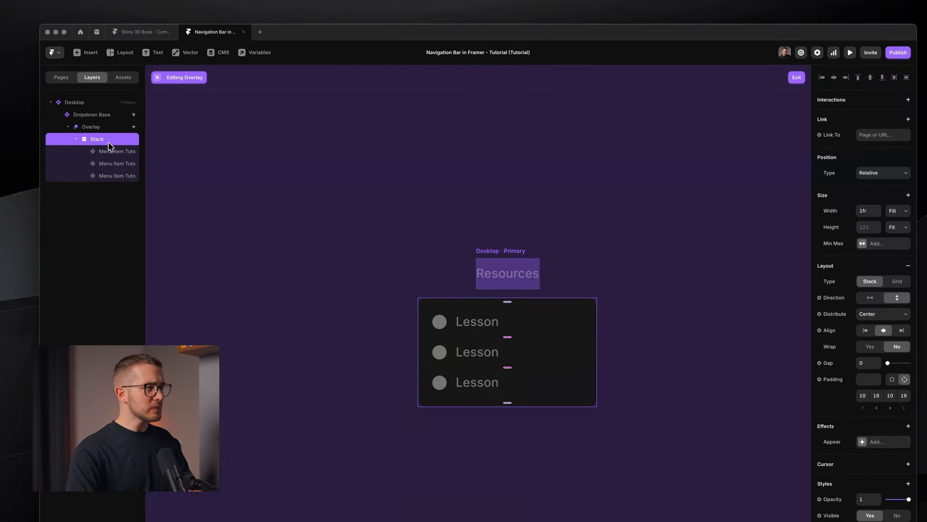
key(super+r)
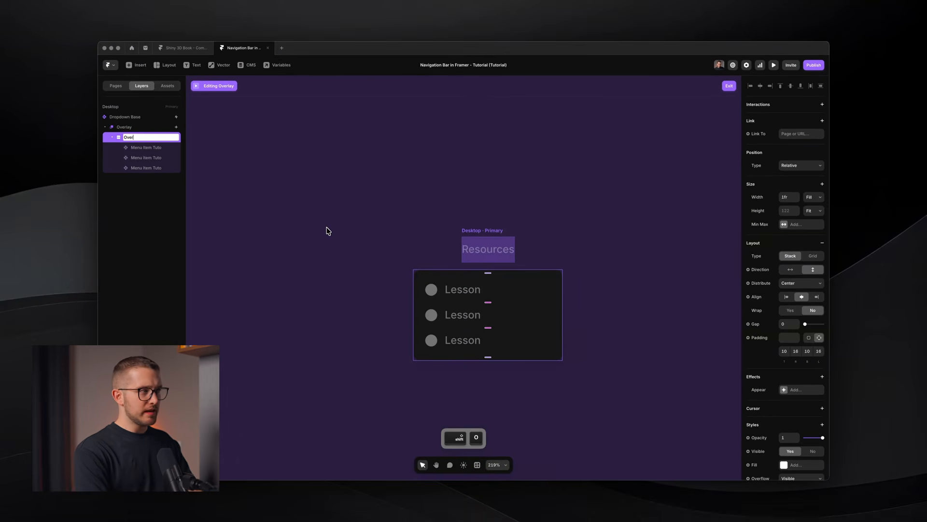
text(ks)
key(Return)
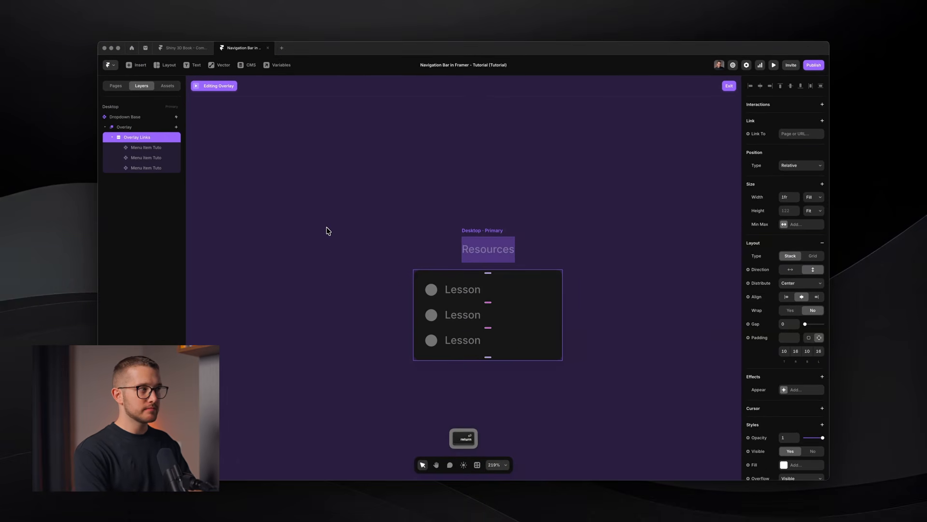
key(super+k)
key(Return)
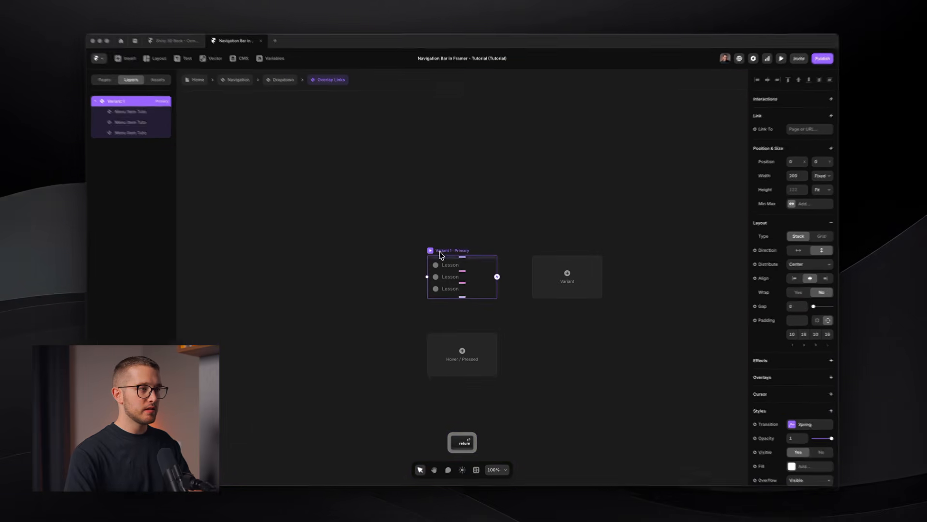
Rename the Overlay Links component's primary variant to Default.
double_click(441, 253)
text(Defa)
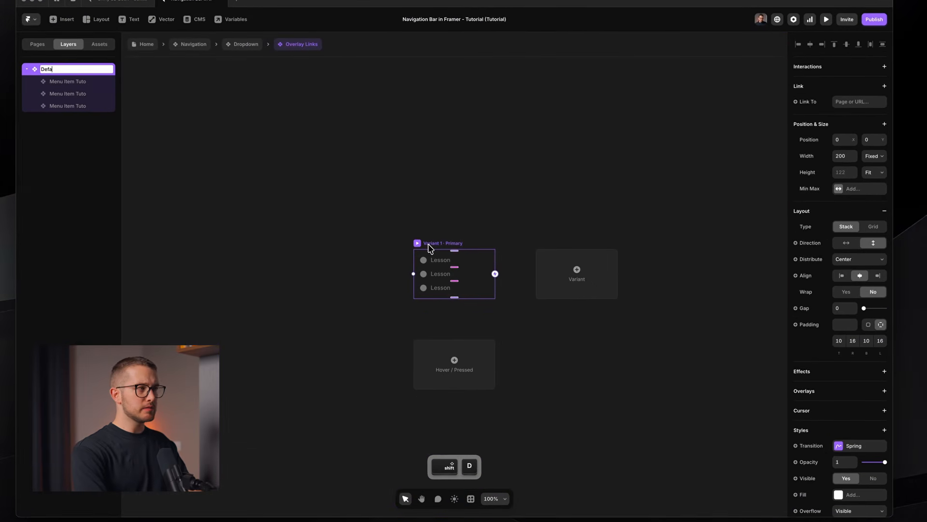
key(BackSpace)
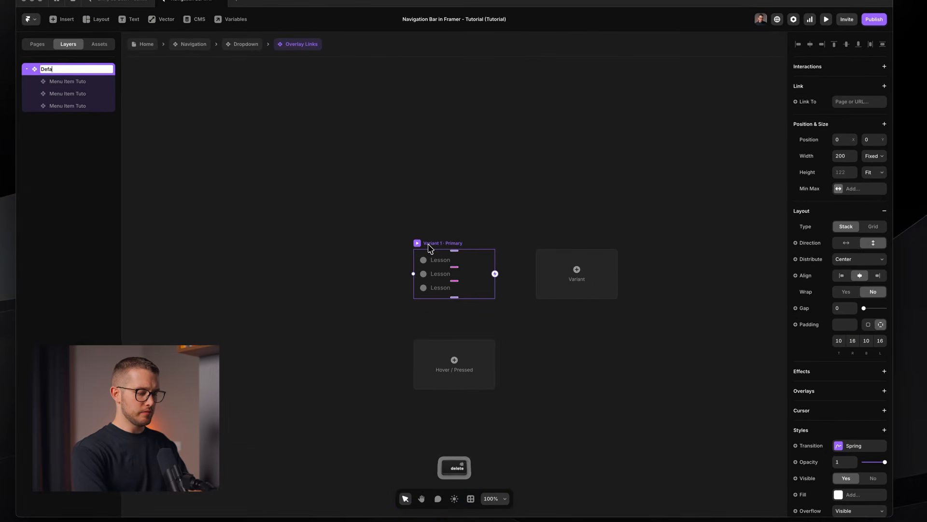
text(ult)
key(Return)
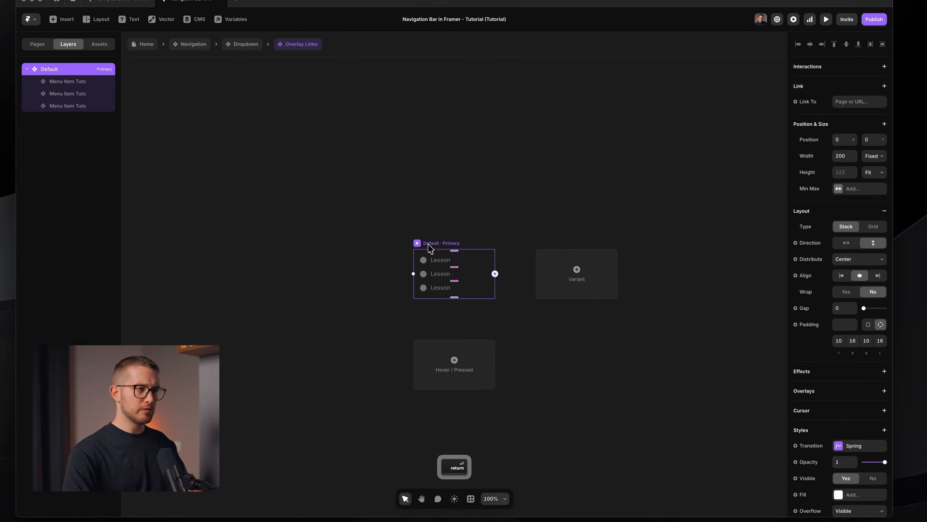
Duplicate the last Lesson menu item twice in the Default variant to make five items.
click(441, 288)
key(super+d)
key(super+d)
Create a separate label variable for each of the first and second menu items in the Default variant.
click(443, 261)
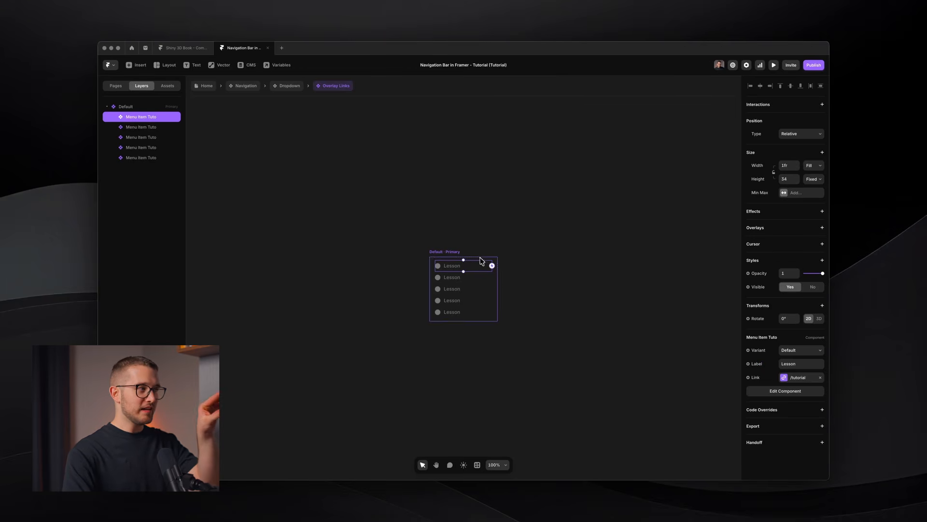
click(758, 365)
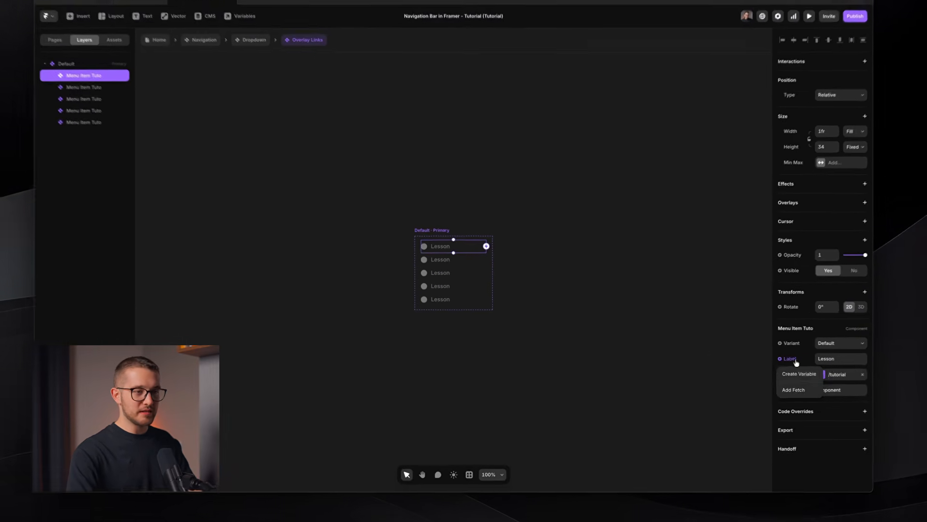
click(764, 377)
click(763, 377)
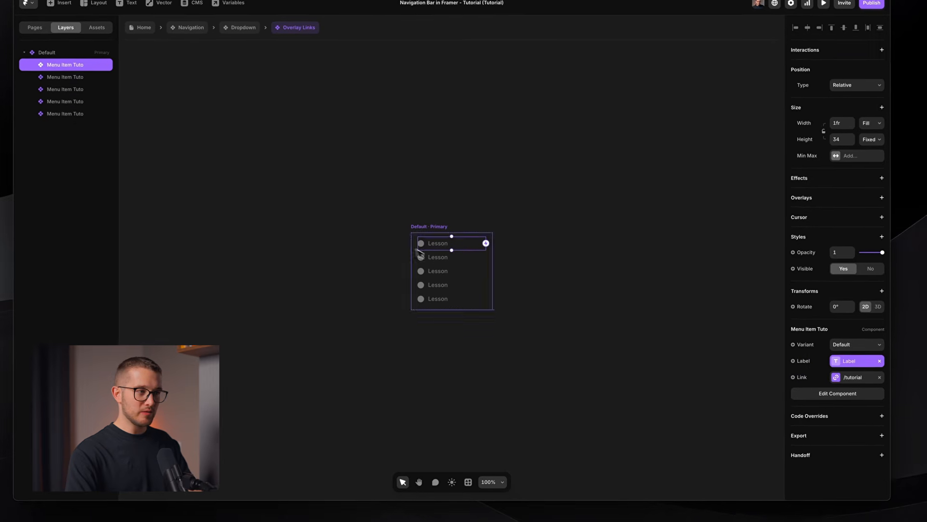
click(442, 254)
click(811, 372)
click(812, 373)
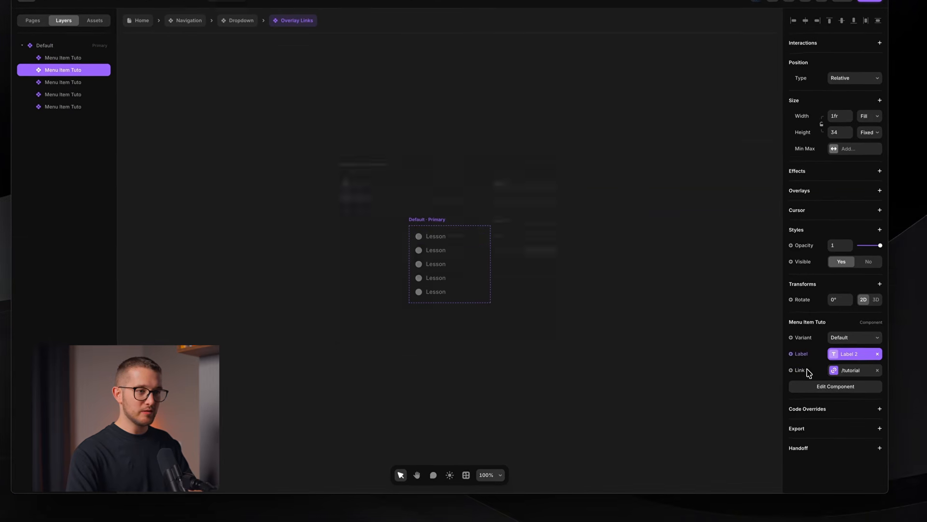
click(583, 393)
Create a separate label variable for each of the third, fourth and fifth menu items.
click(441, 269)
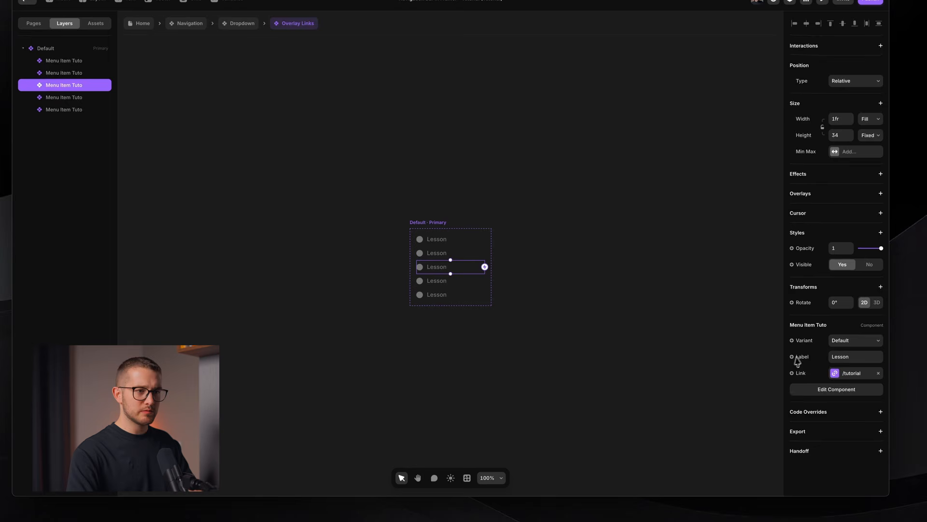
click(792, 355)
click(804, 373)
click(586, 342)
click(471, 283)
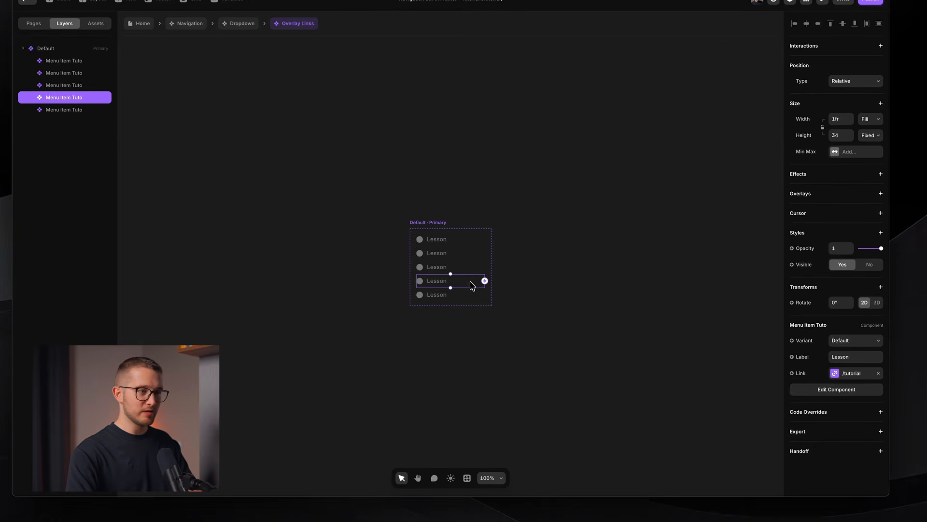
click(803, 357)
click(804, 373)
click(608, 369)
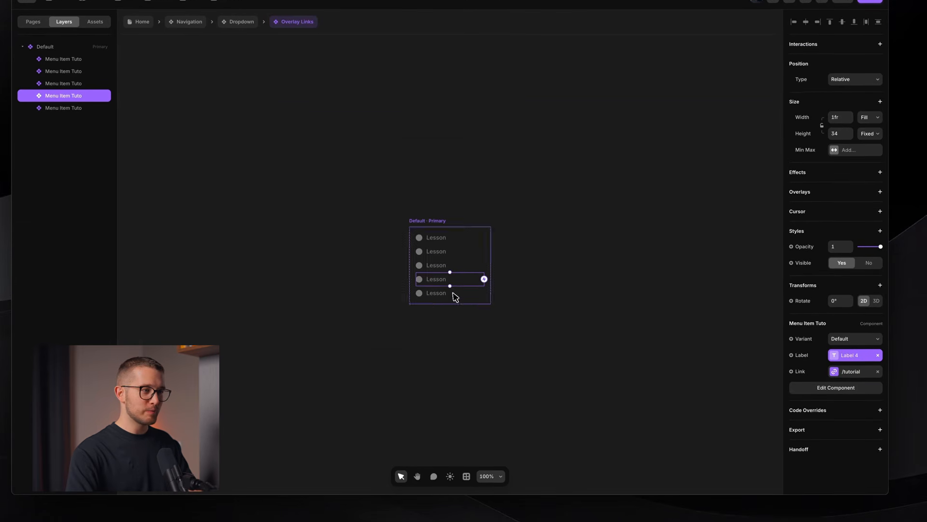
click(453, 294)
click(800, 358)
click(804, 373)
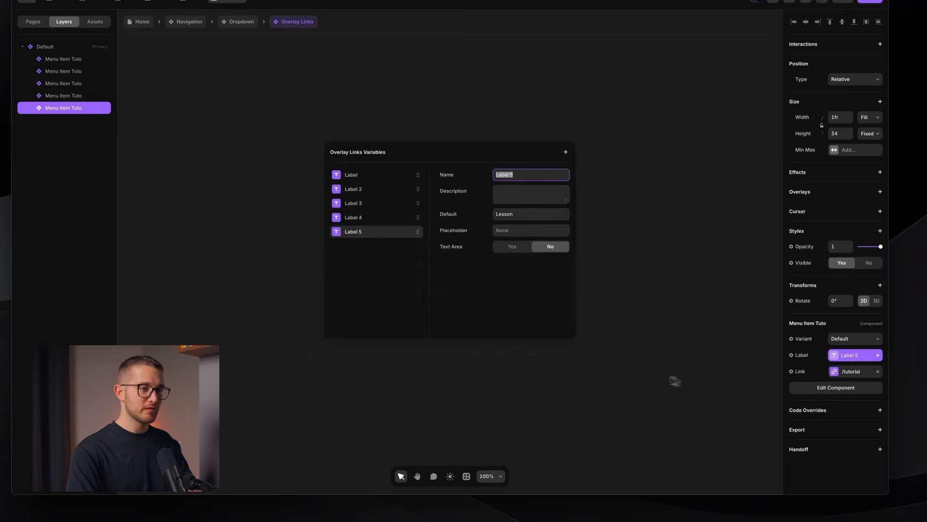
click(666, 379)
Return to the Dropdown component, reopen its overlay and set Label 2 of the Overlay Links instance to "Write here".
click(244, 35)
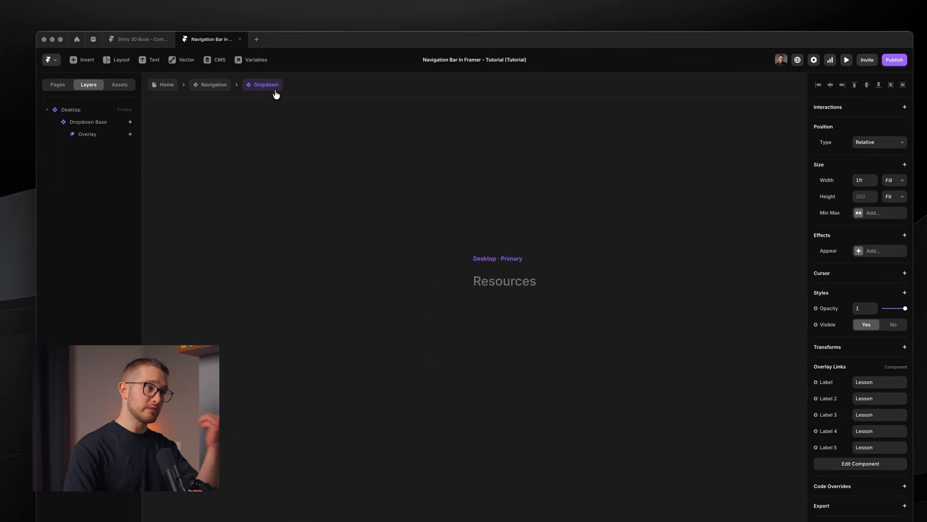
click(502, 289)
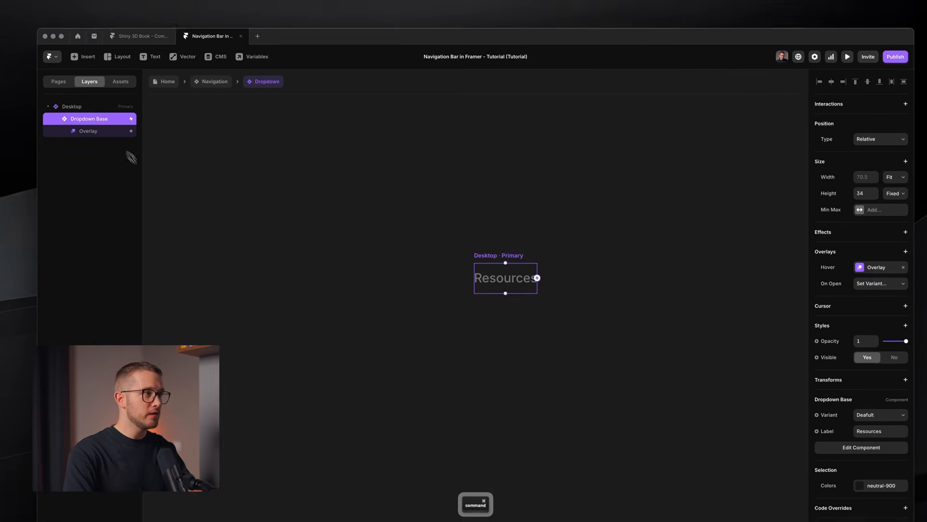
click(117, 137)
click(118, 137)
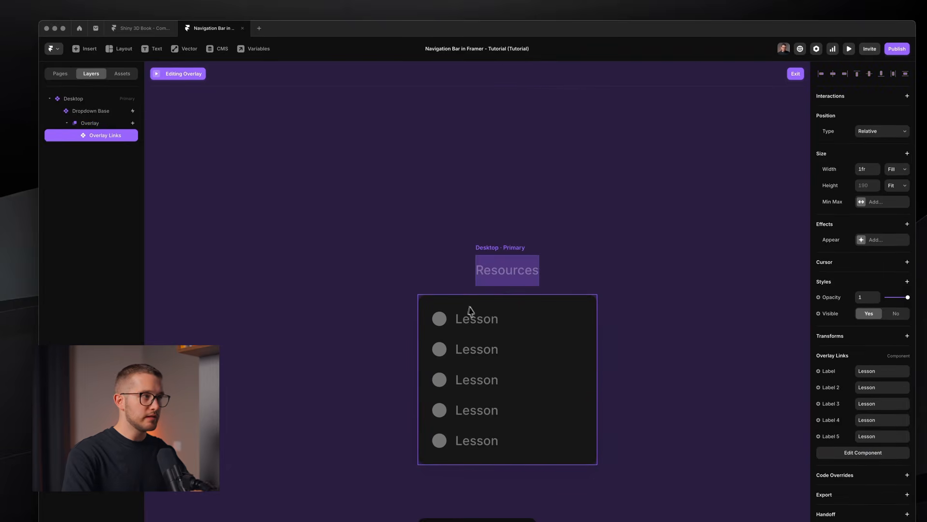
click(860, 349)
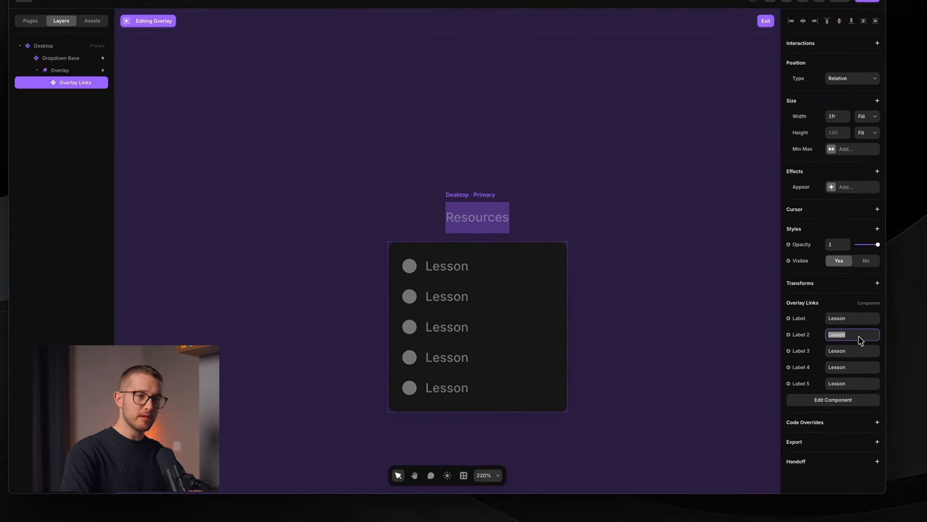
text(Write here)
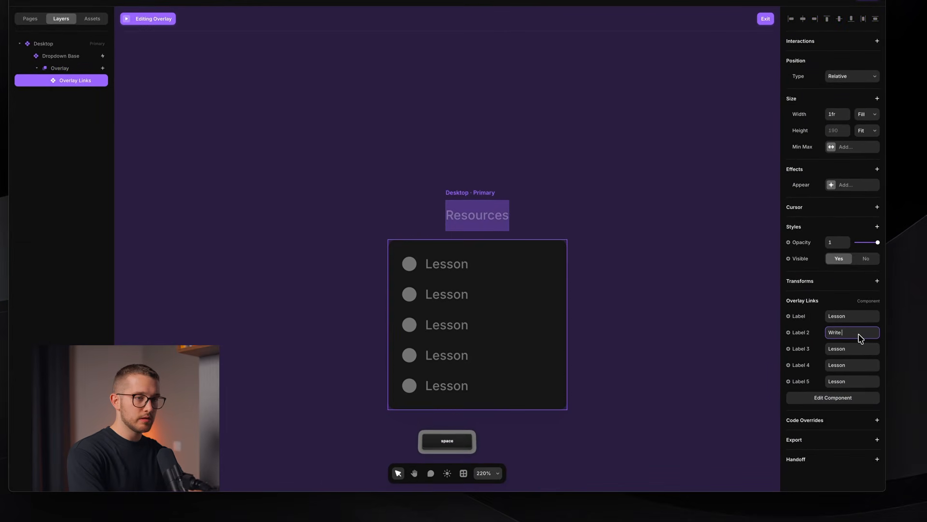
key(Return)
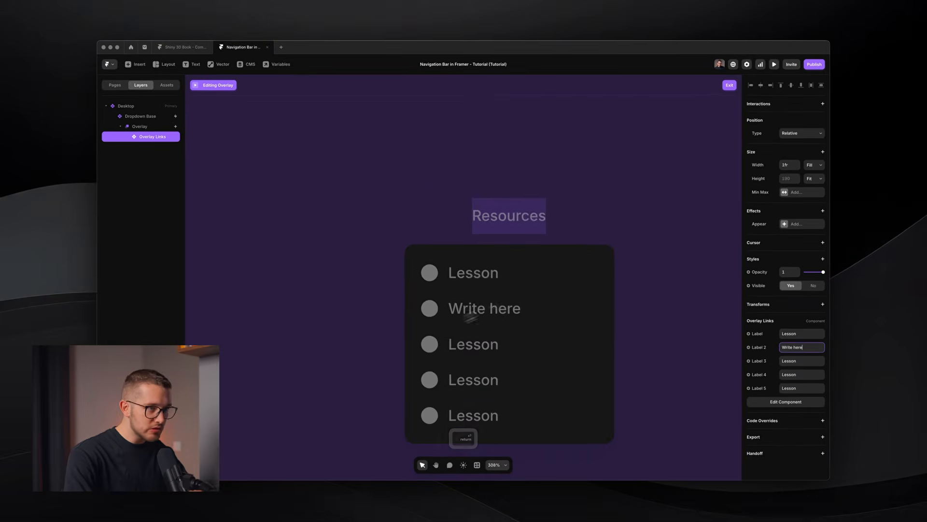
scroll(522, 305, right, 1)
scroll(521, 304, down, 1)
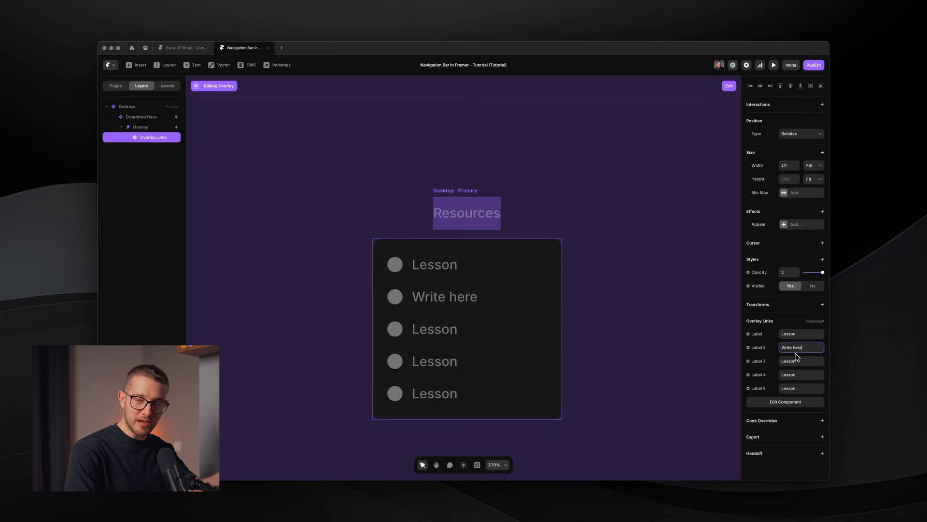
Reopen the Overlay Links component from the dropdown's overlay and inspect the first menu item's label variable.
click(583, 309)
super+click(475, 221)
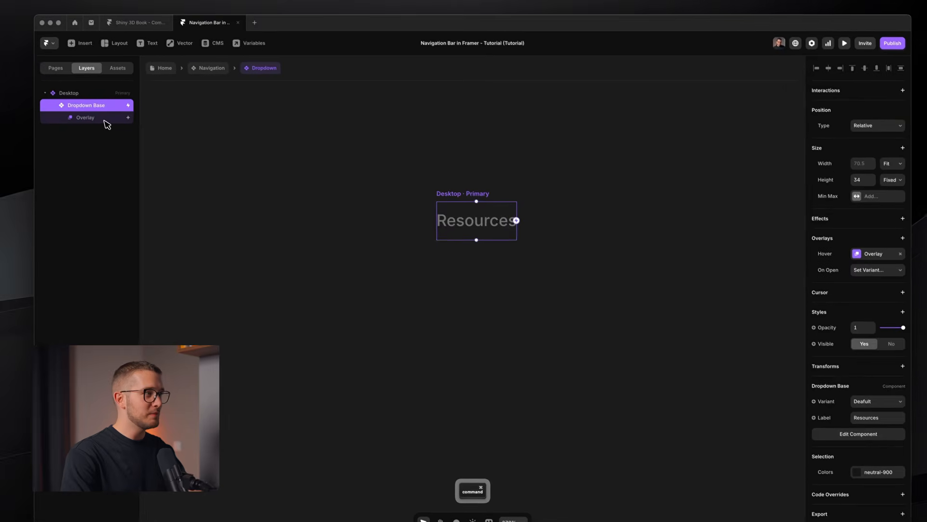
click(84, 95)
double_click(437, 291)
super+click(460, 273)
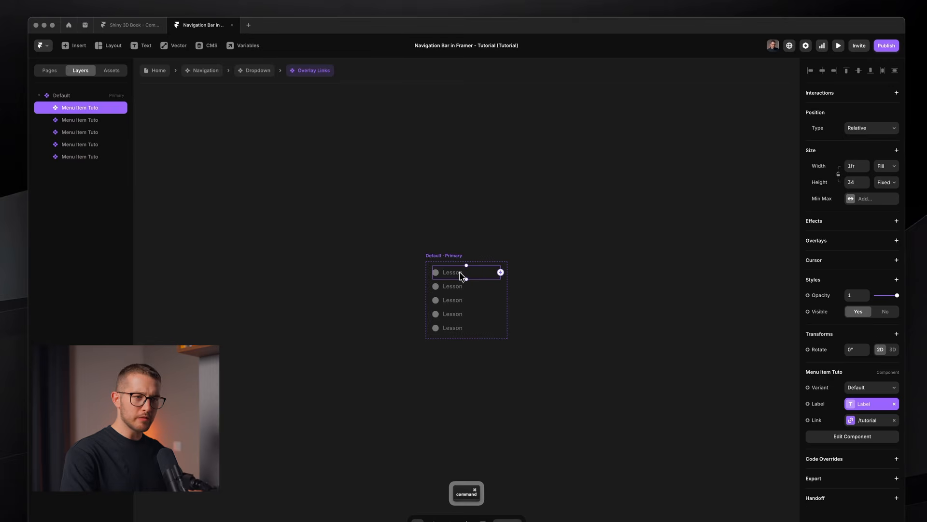
click(261, 71)
Reopen the dropdown's overlay and clear Label 5 of the Overlay Links instance.
super+click(476, 236)
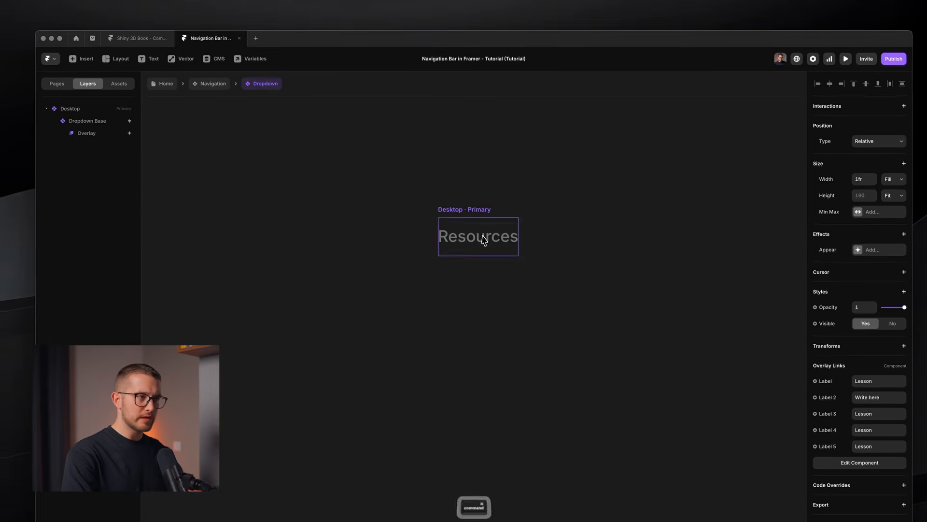
click(118, 133)
super+click(495, 388)
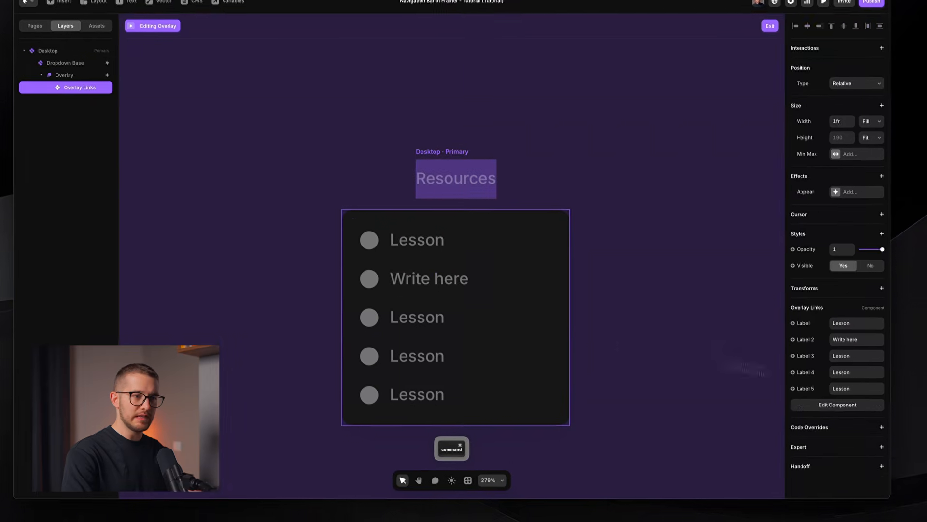
click(895, 447)
key(BackSpace)
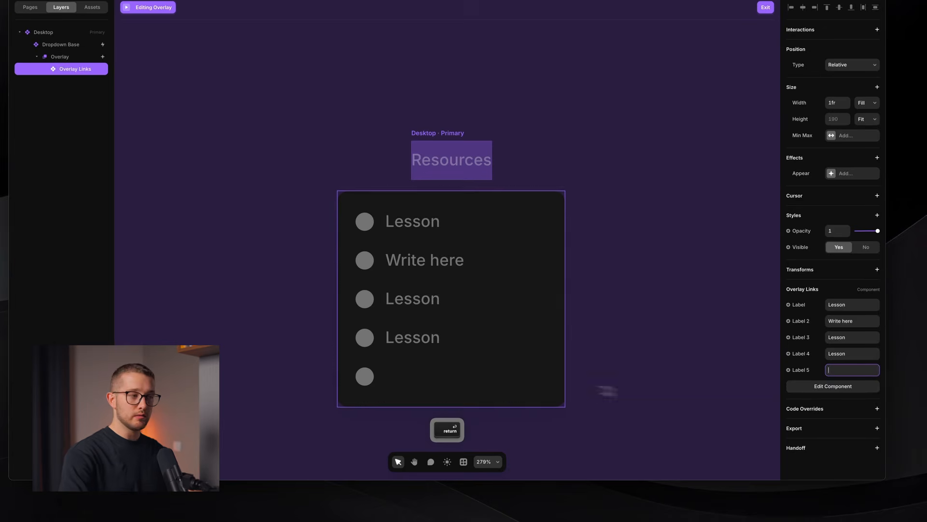
Open the Overlay Links component and make the first menu item visible only when its Label variable is set.
super+double_click(416, 349)
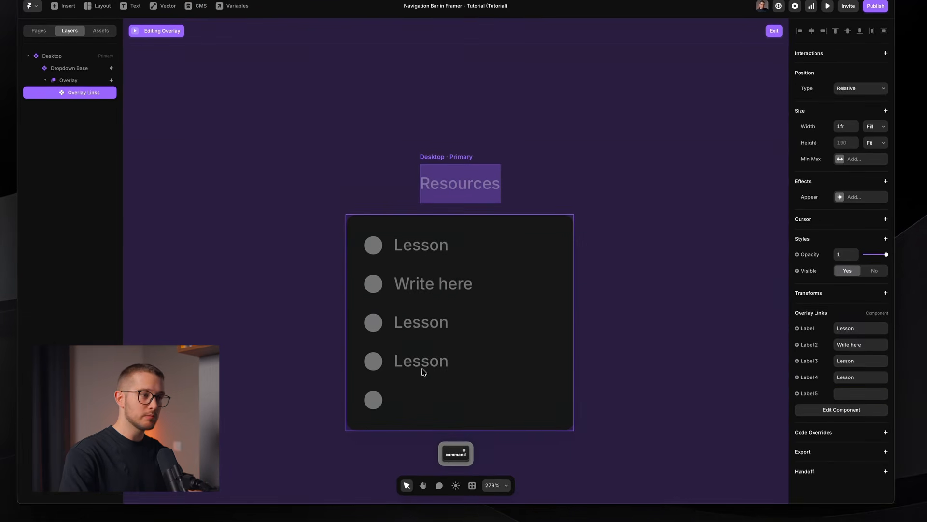
super+click(459, 288)
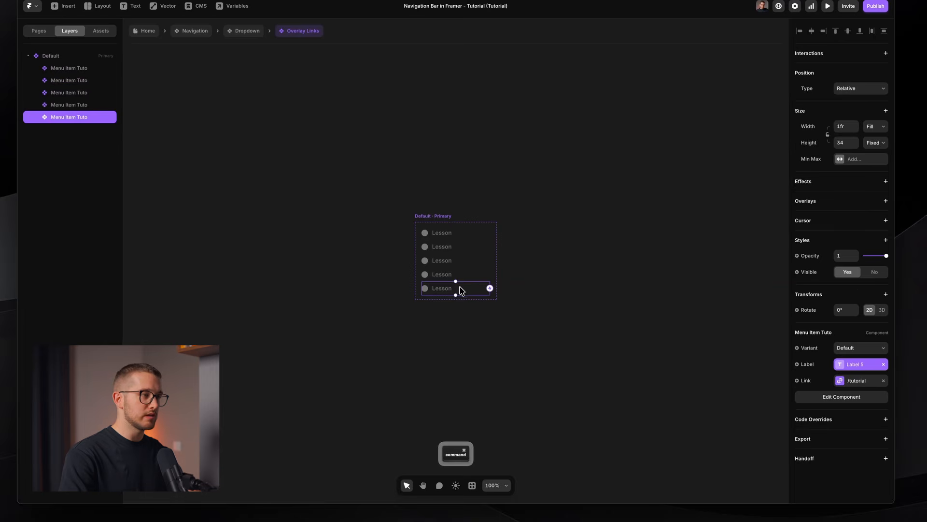
super+click(462, 240)
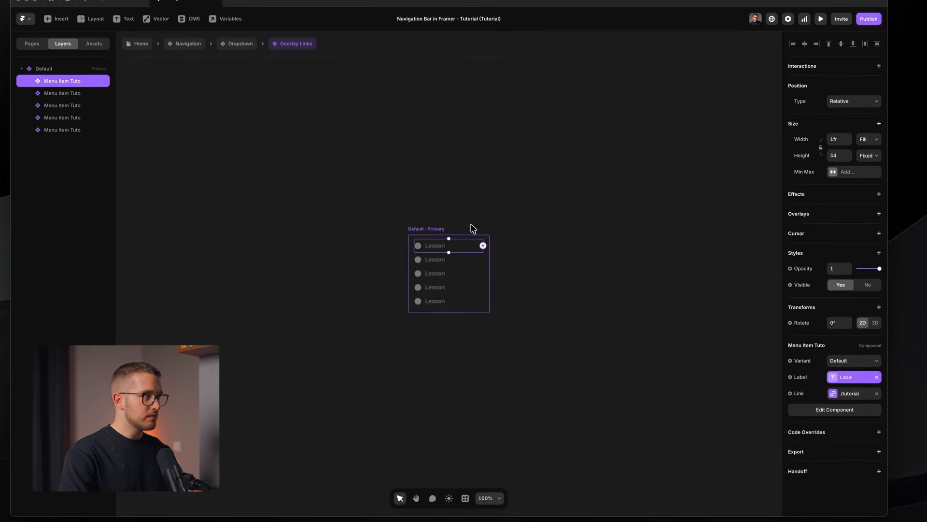
click(811, 289)
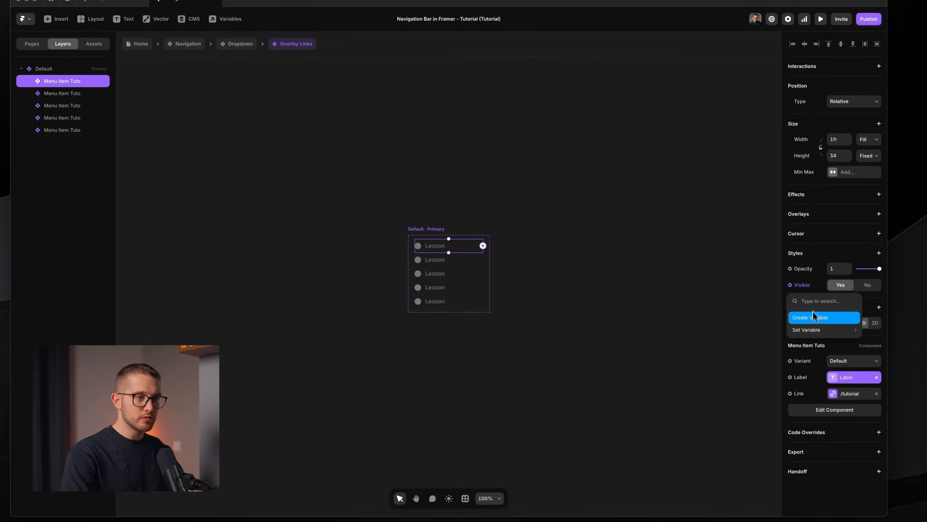
mouse_move(817, 329)
mouse_move(773, 330)
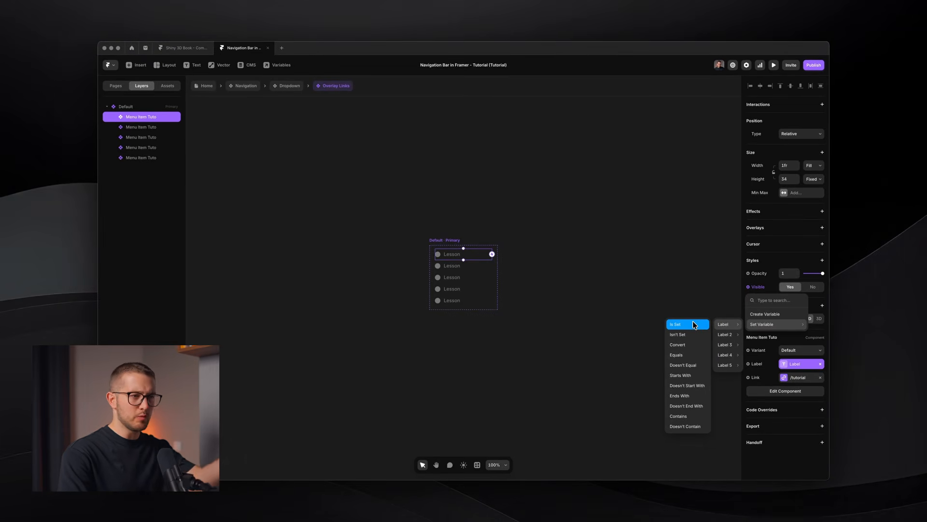
click(694, 324)
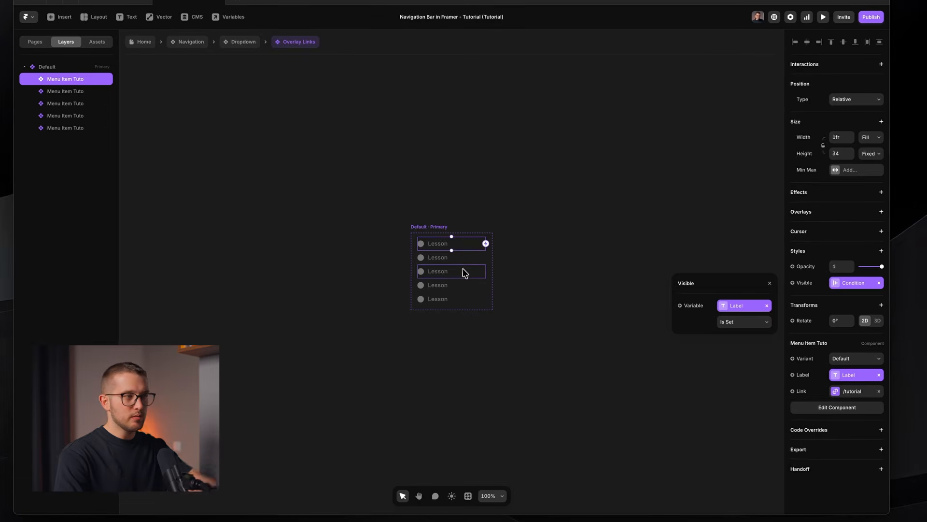
Assign a variable to the second menu item's Visible property.
click(467, 259)
click(793, 282)
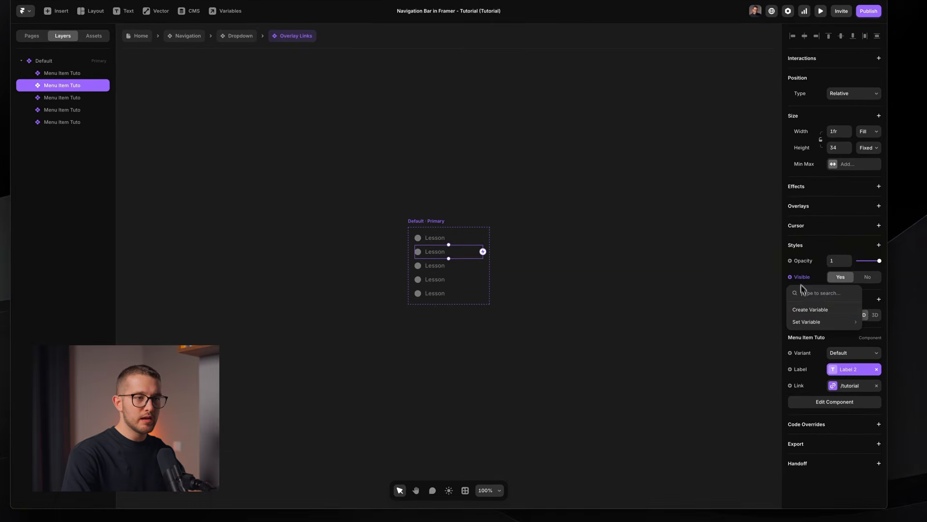
Make the second and third menu items visible only when Label 2 and Label 3, respectively, are set.
mouse_move(816, 331)
mouse_move(761, 322)
click(729, 337)
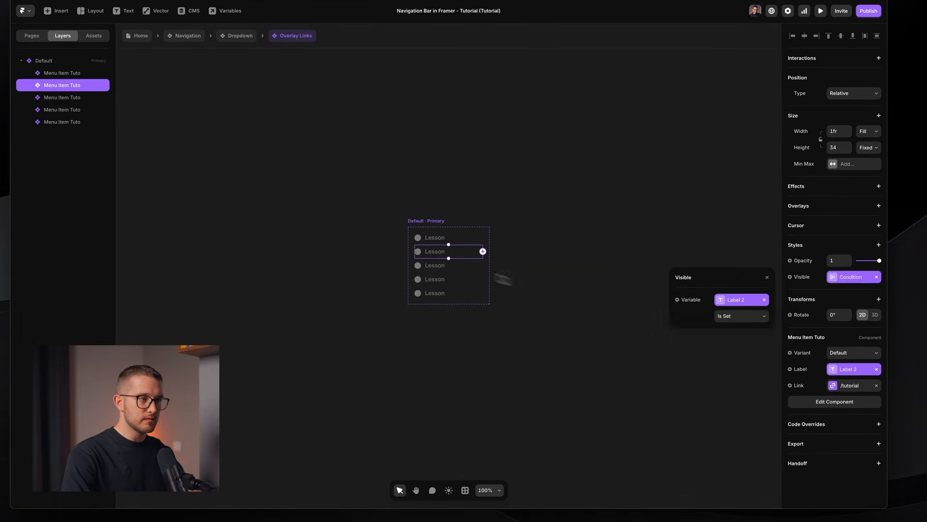
click(470, 271)
click(796, 276)
mouse_move(807, 321)
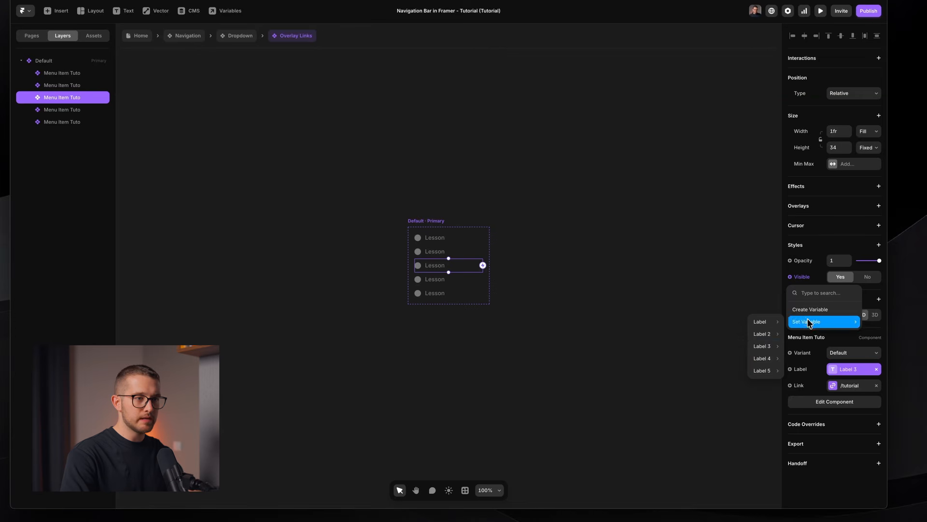
mouse_move(762, 343)
click(715, 346)
Make the fourth and fifth menu items visible only when Label 4 and Label 5, respectively, are set.
click(449, 280)
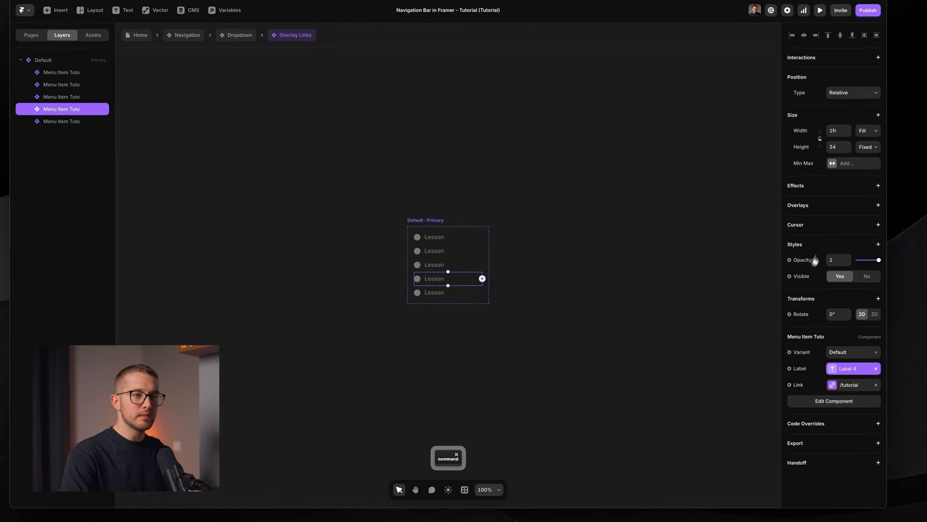
click(790, 277)
mouse_move(805, 322)
mouse_move(762, 359)
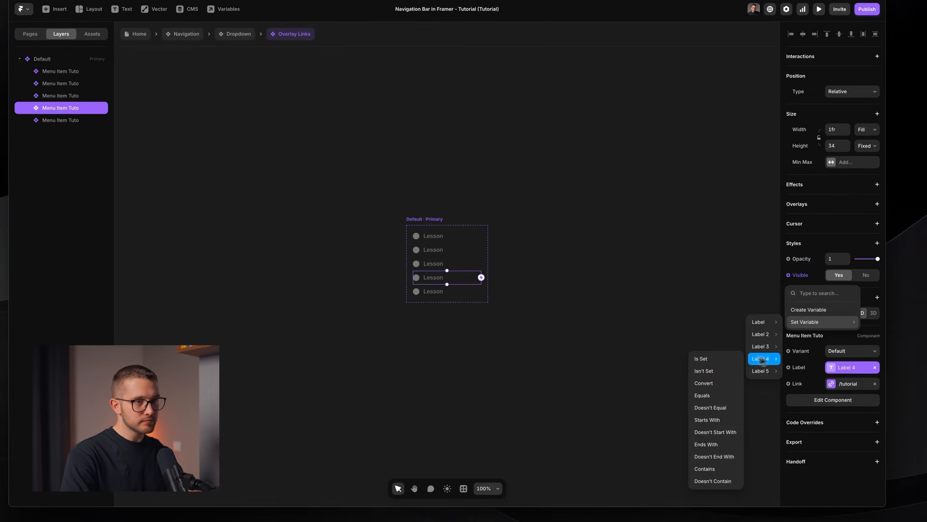
click(727, 360)
click(471, 291)
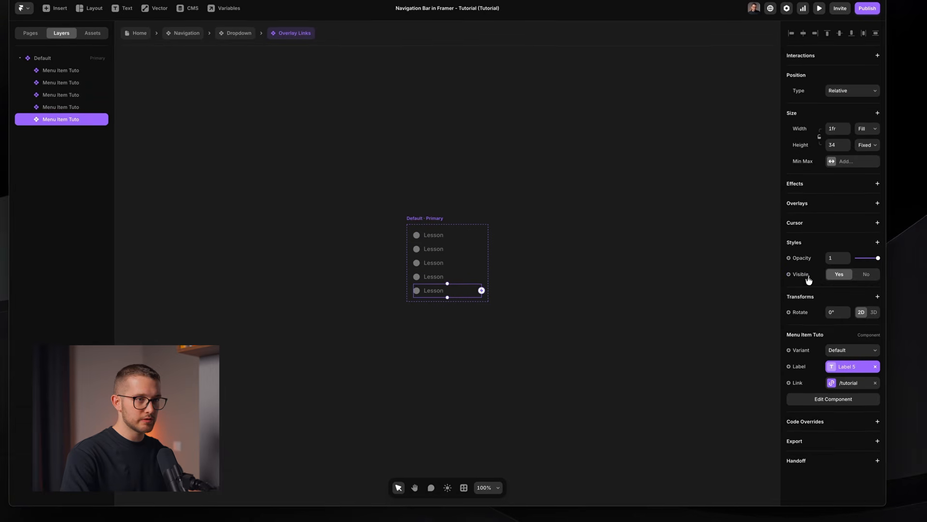
click(790, 275)
mouse_move(805, 318)
mouse_move(763, 367)
click(720, 368)
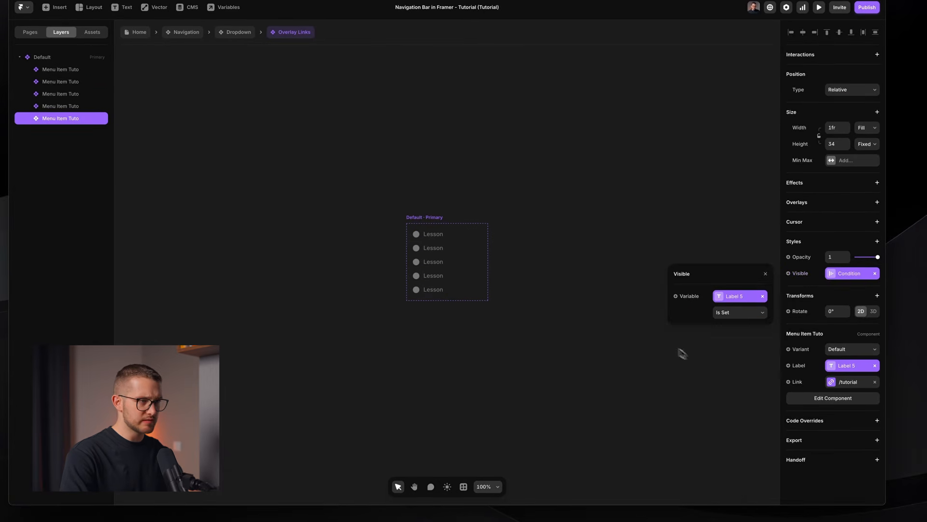
click(672, 345)
Return to the Dropdown component and select the Overlay Links instance inside its overlay.
click(236, 31)
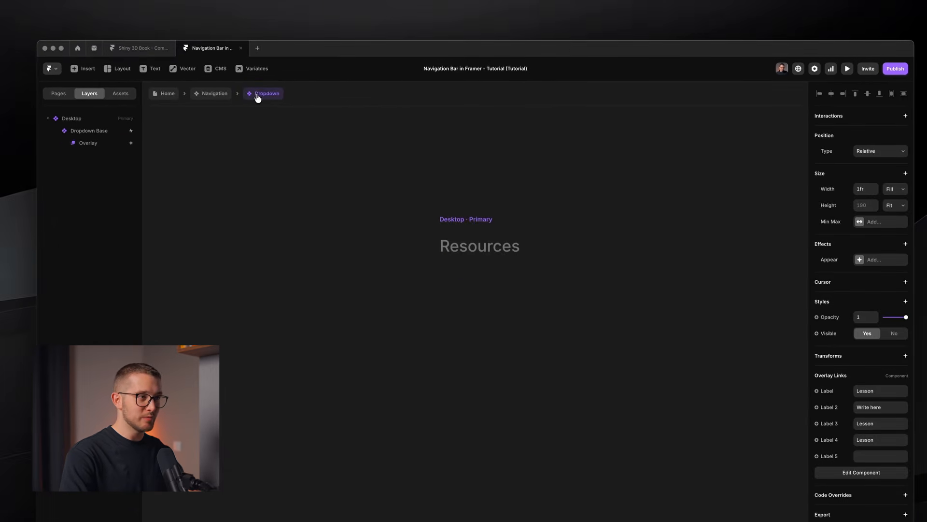
super+click(465, 241)
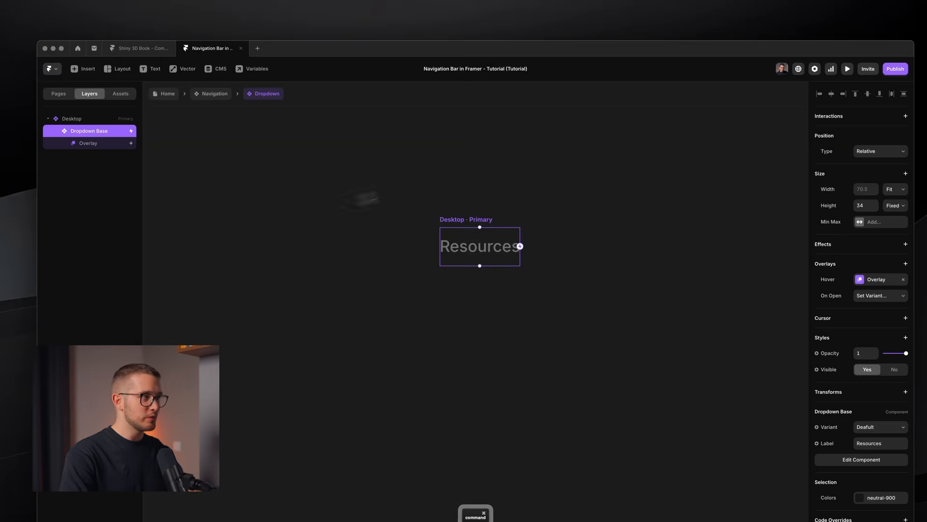
click(116, 144)
click(117, 156)
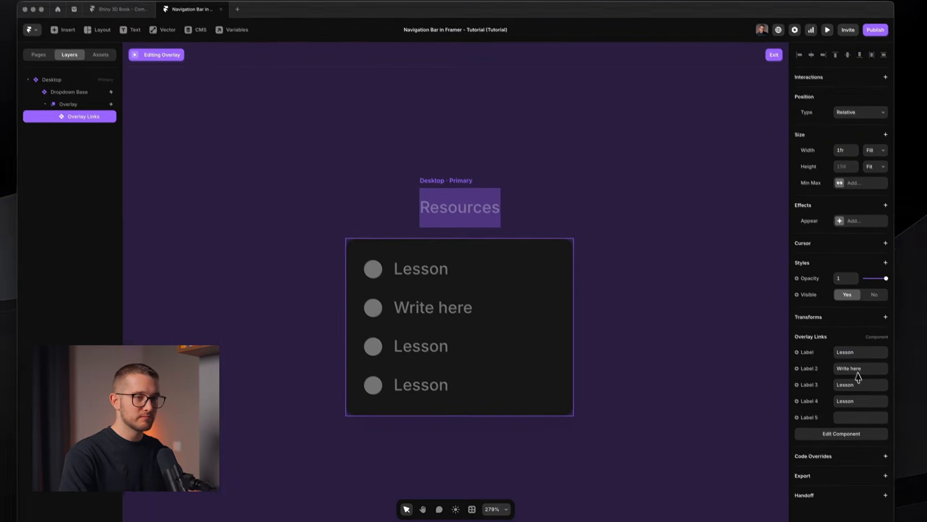
Set the Overlay Links' first label to "Item 1" and Label 2 to "Item 2".
click(857, 371)
key(super+a)
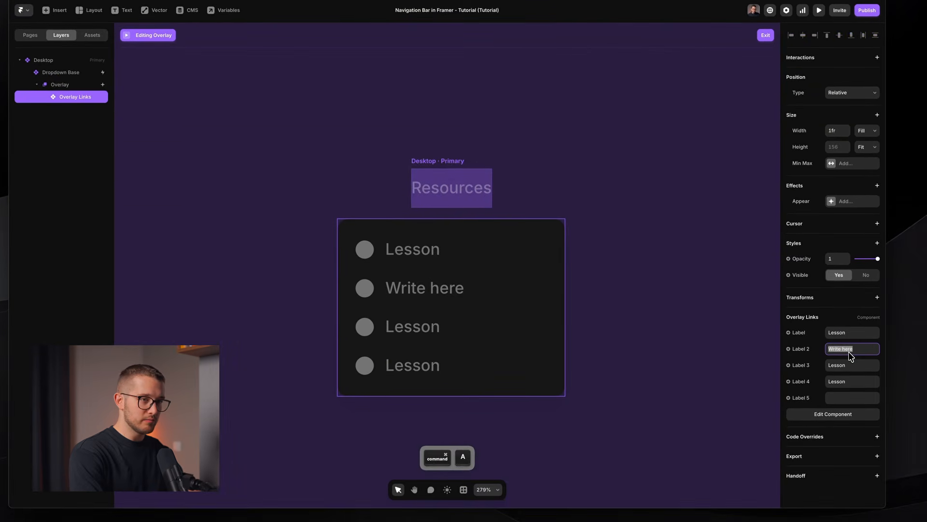
click(853, 332)
key(super+a)
text(Item 1)
key(Return)
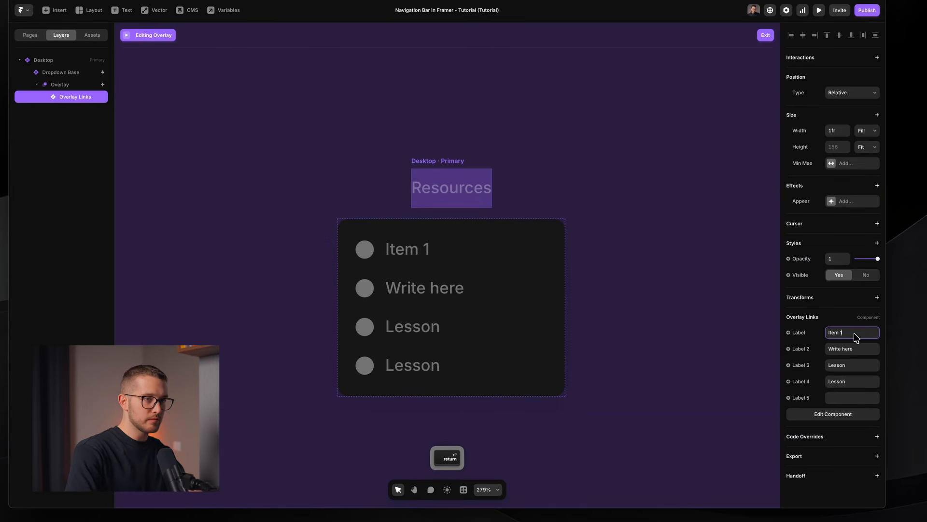
click(857, 349)
key(super+a)
text(Item 2)
key(Return)
key(super+a)
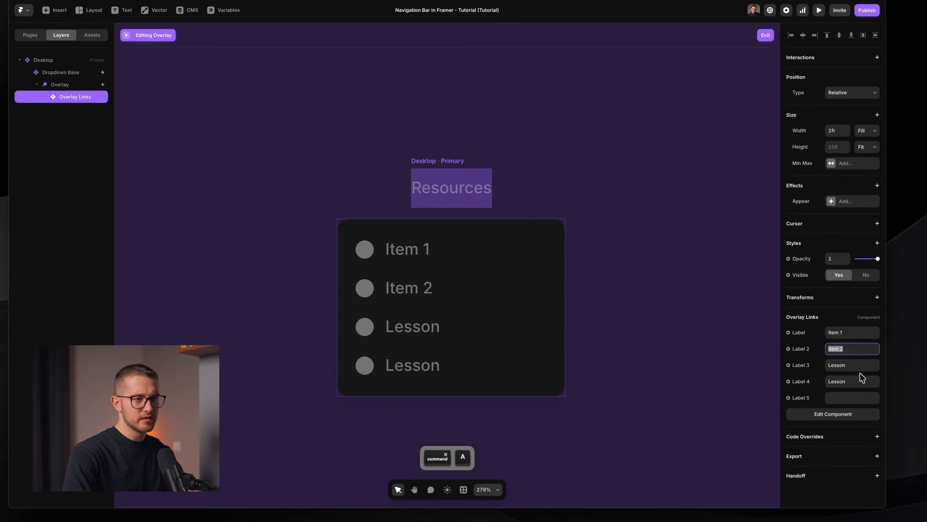
Set Label 3 of the Overlay Links to "Item 3" and clear Label 4.
click(860, 369)
key(super+a)
text(Item 3)
key(Return)
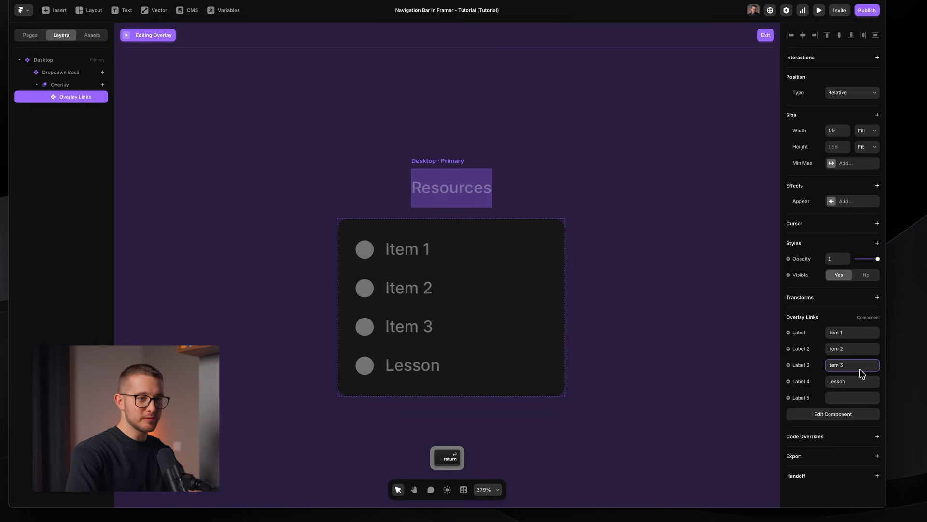
click(857, 382)
key(super+a)
key(BackSpace)
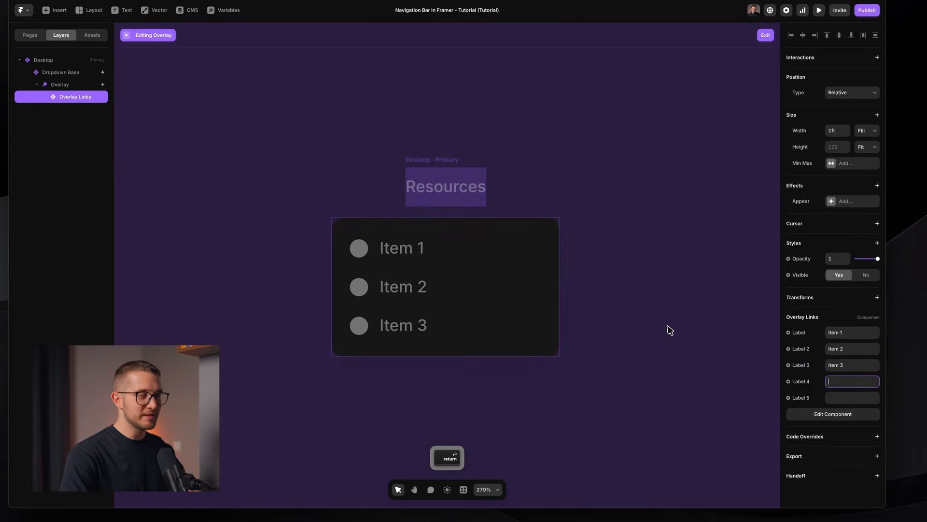
Exit overlay editing and preview the Resources dropdown to check its hover behaviour.
scroll(621, 256, down, 2)
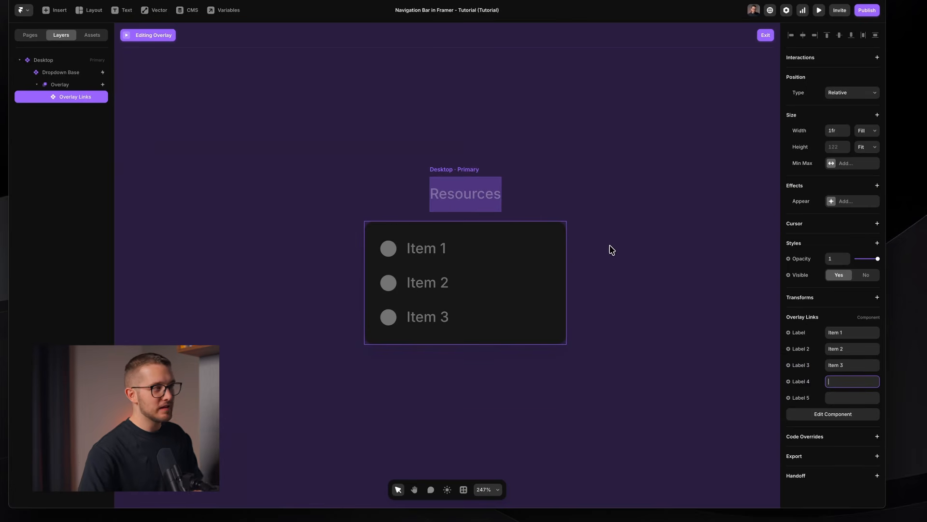
key(Escape)
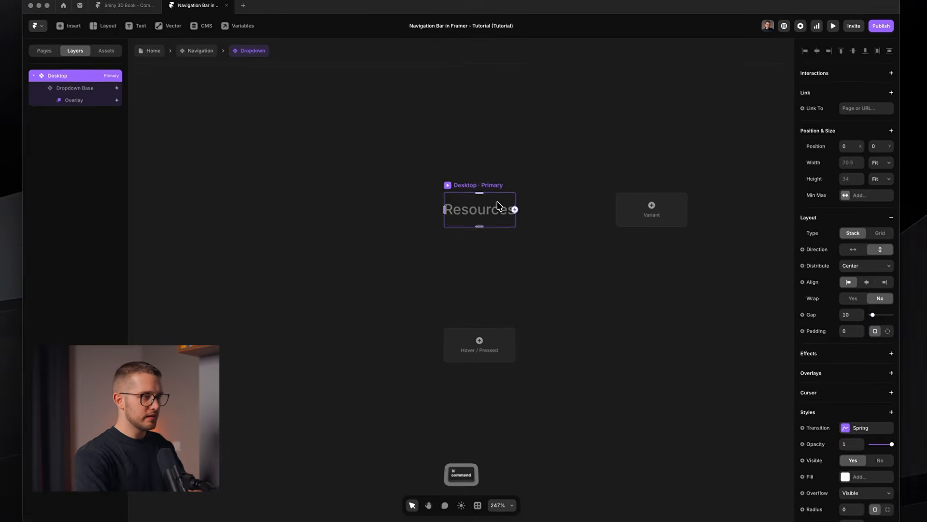
key(super+p)
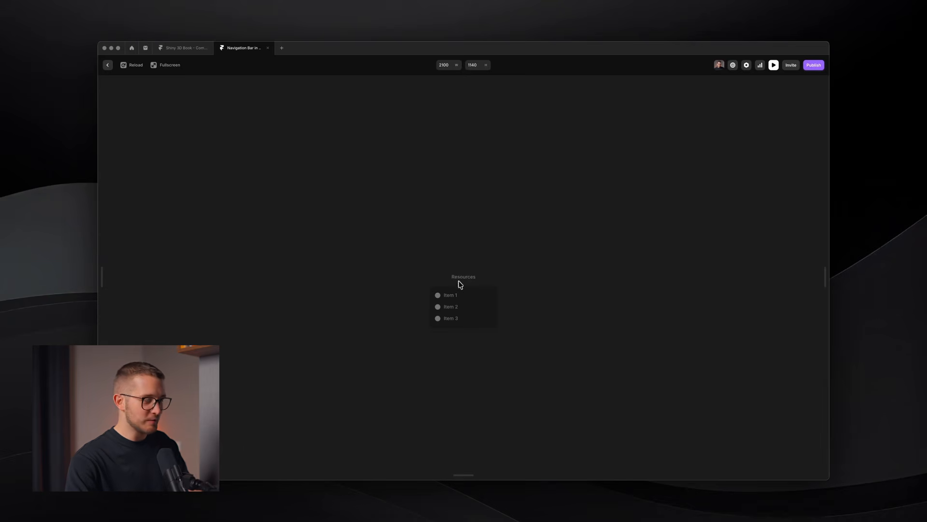
key(Escape)
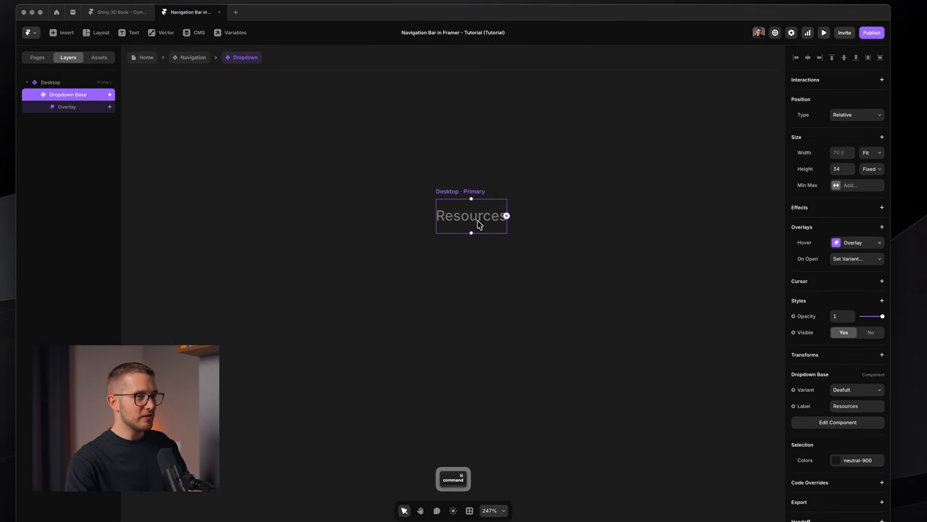
key(super+p)
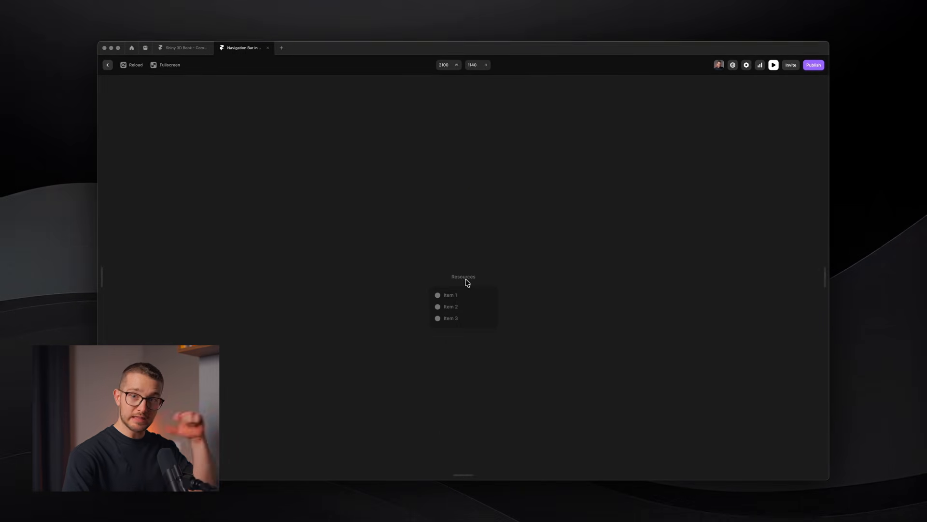
key(Escape)
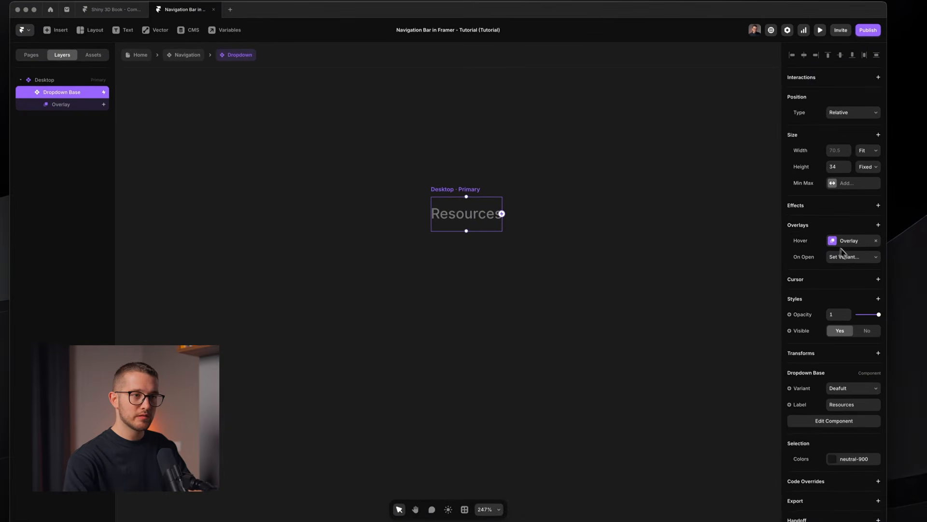
Set the Dropdown Base's On Open variant for the overlay to Hovered and check it in the preview.
click(853, 261)
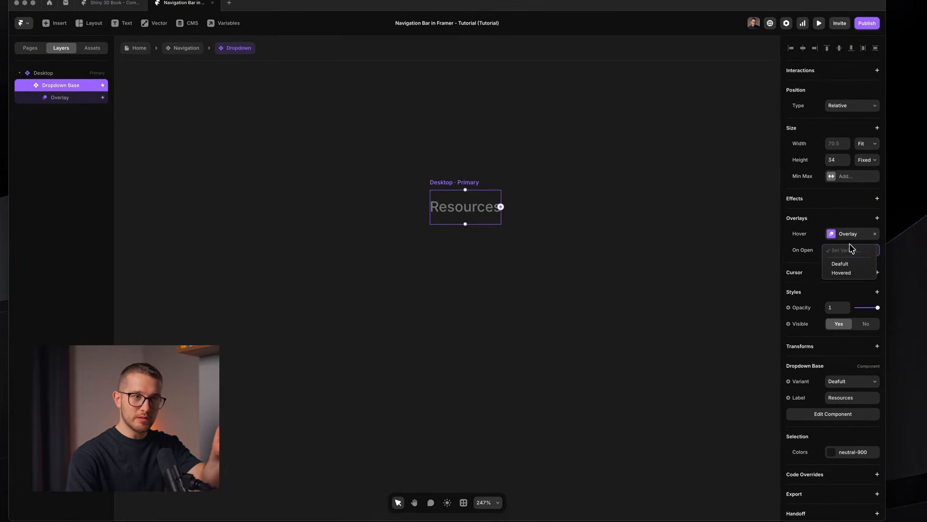
click(850, 273)
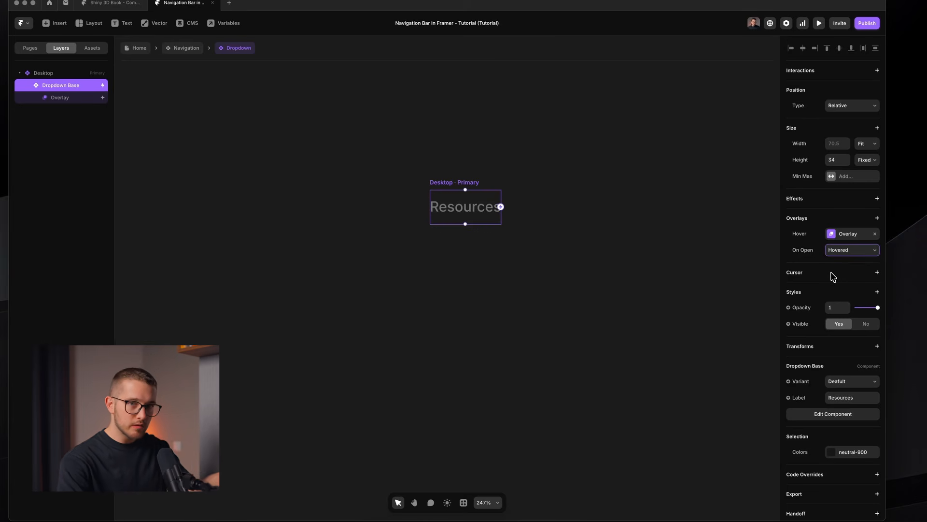
key(super+p)
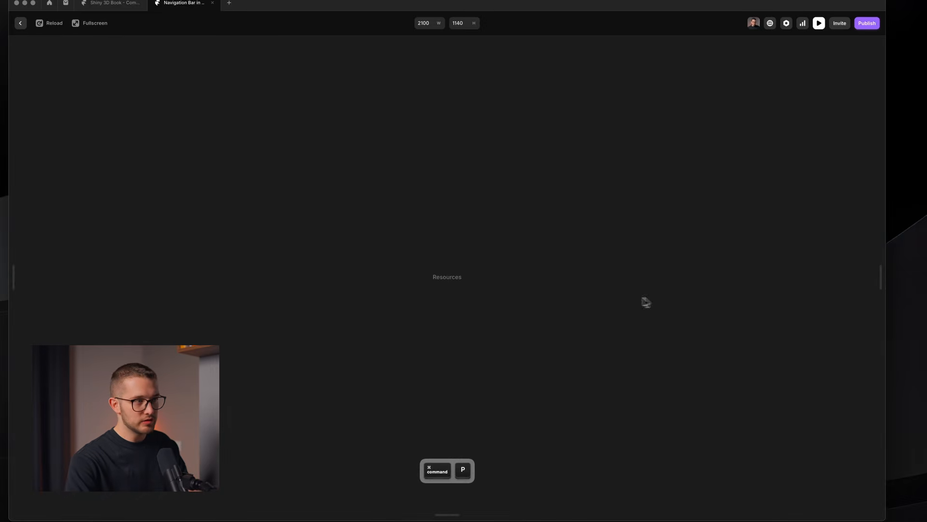
mouse_move(450, 285)
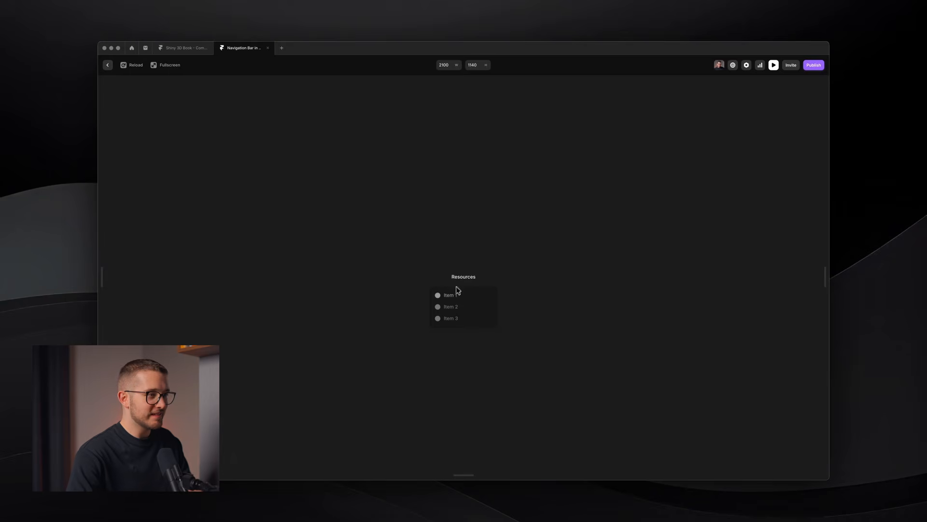
key(Escape)
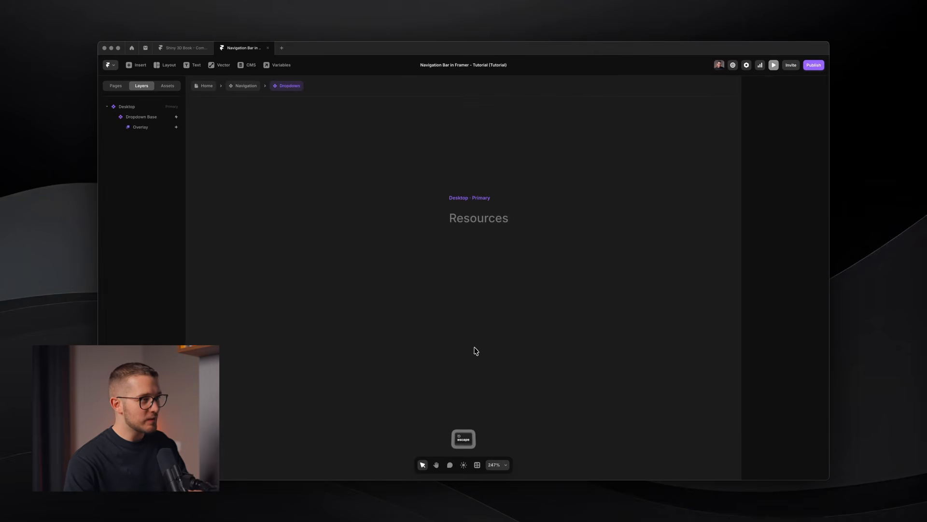
click(478, 220)
click(140, 127)
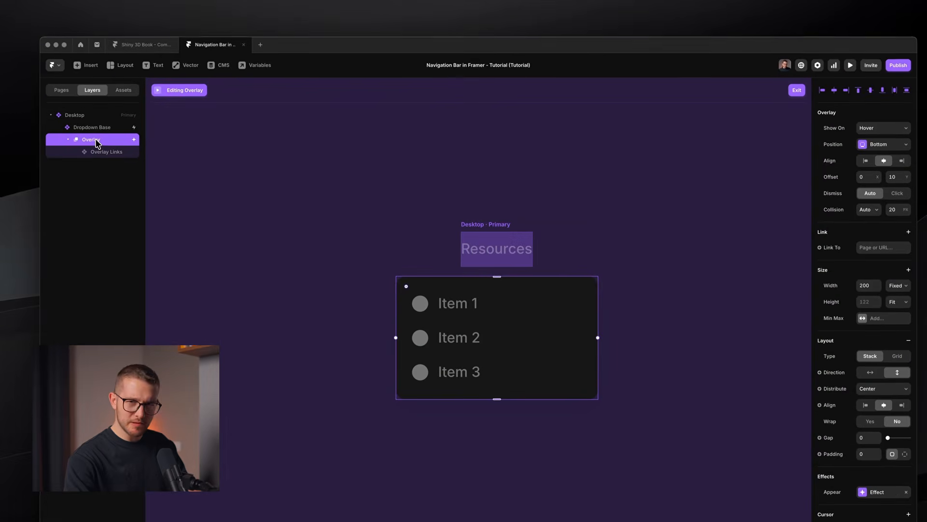
click(251, 154)
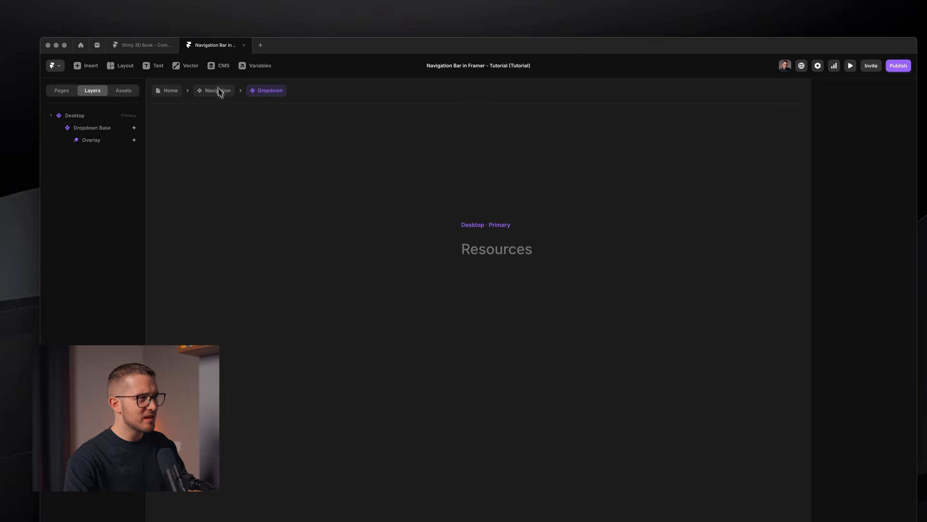
Return to the Navigation component, select the Lesson link and preview the Resources dropdown within the bar.
click(217, 92)
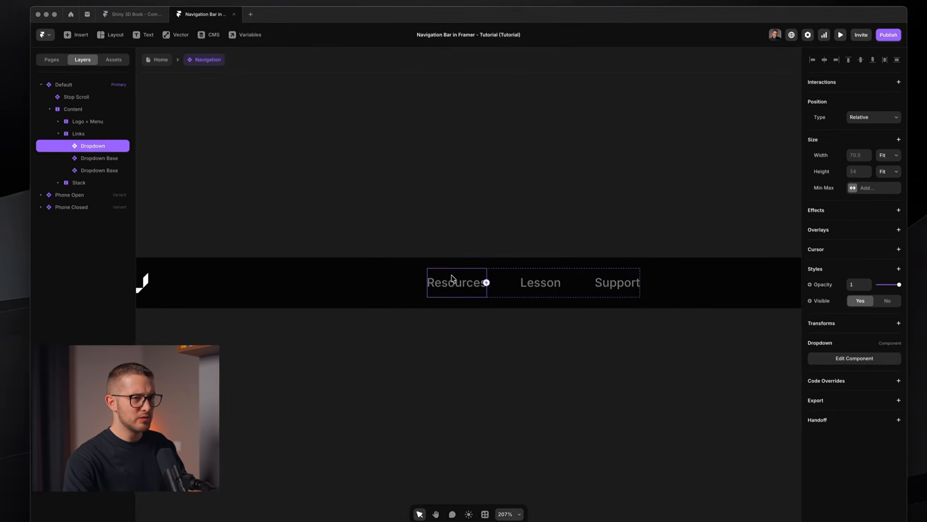
super+click(543, 314)
super+click(599, 280)
super+click(541, 278)
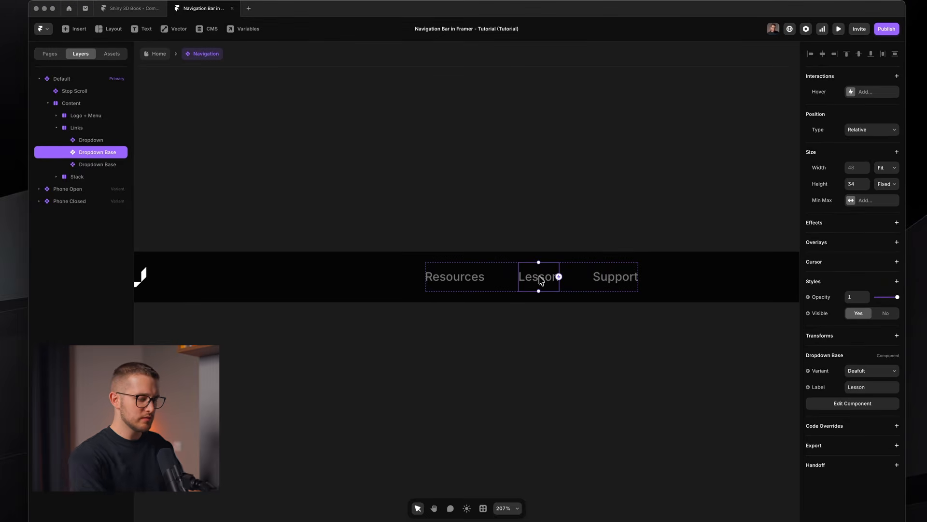
key(super+p)
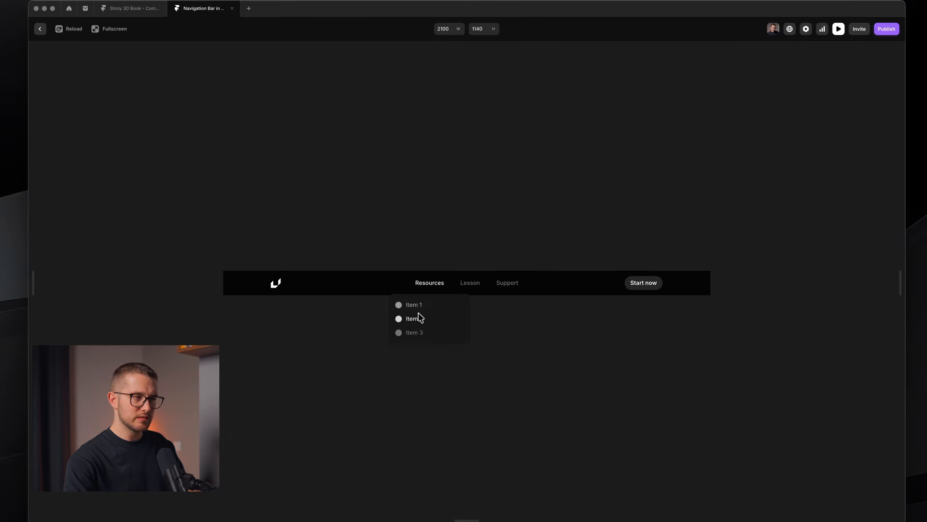
key(Escape)
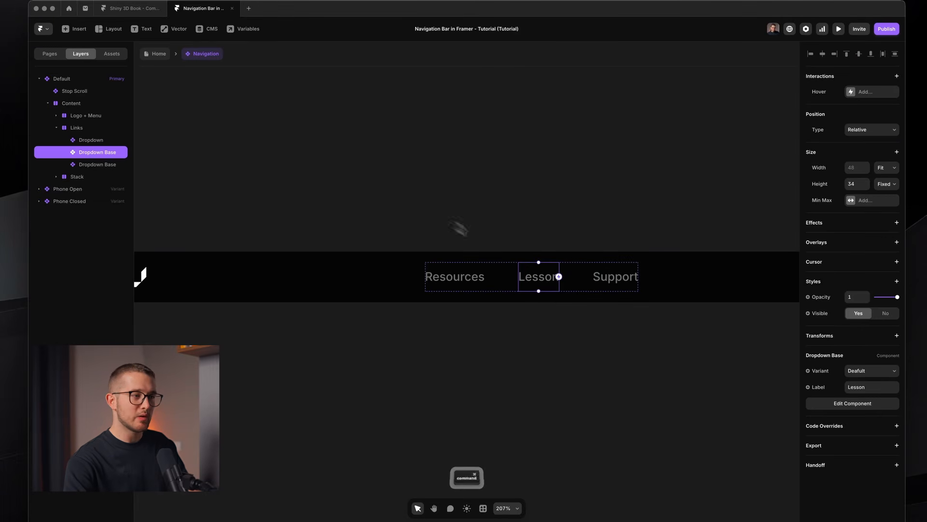
Replace the Lesson and Support links with two duplicates of the Resources dropdown and preview the navigation bar.
shift+click(609, 280)
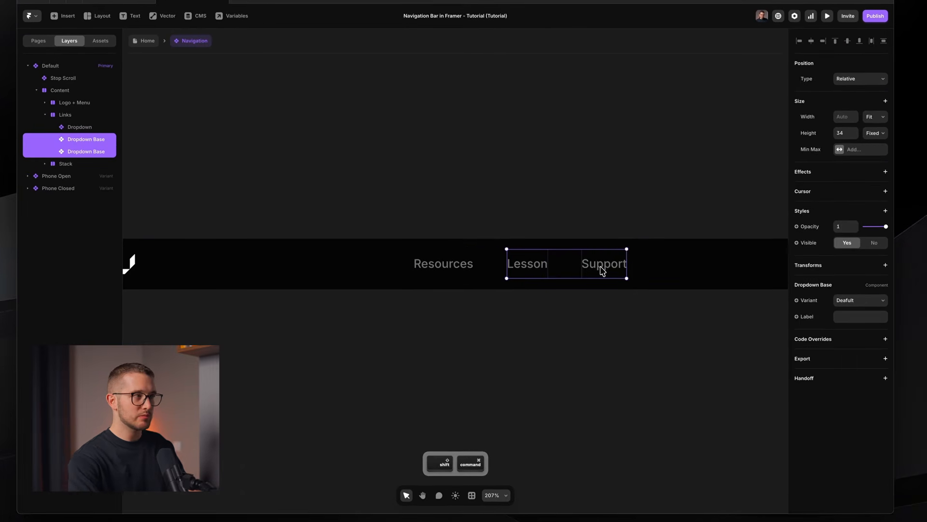
key(BackSpace)
click(545, 269)
key(super+d)
key(super+d)
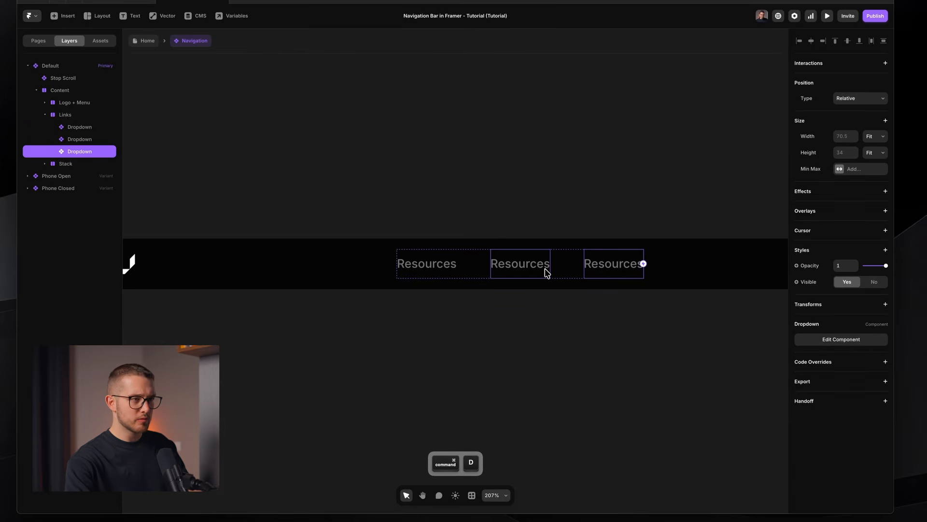
key(super+p)
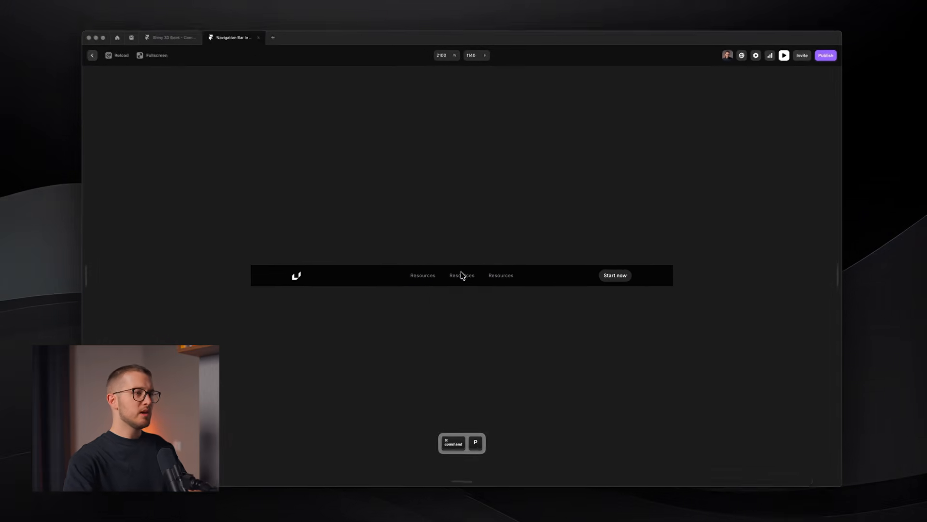
mouse_move(432, 284)
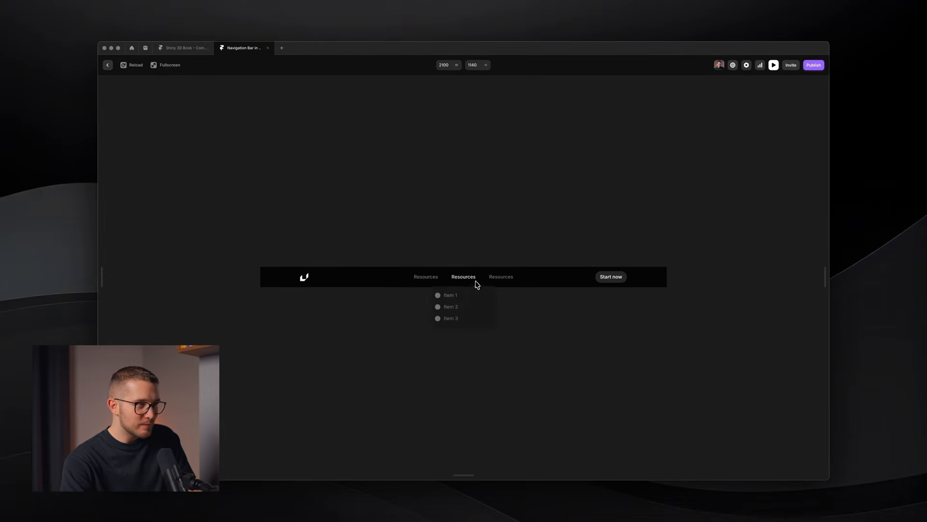
In the Dropdown component, create a variable named Main Label from the Dropdown Base's Label property.
mouse_move(498, 289)
key(Escape)
click(455, 280)
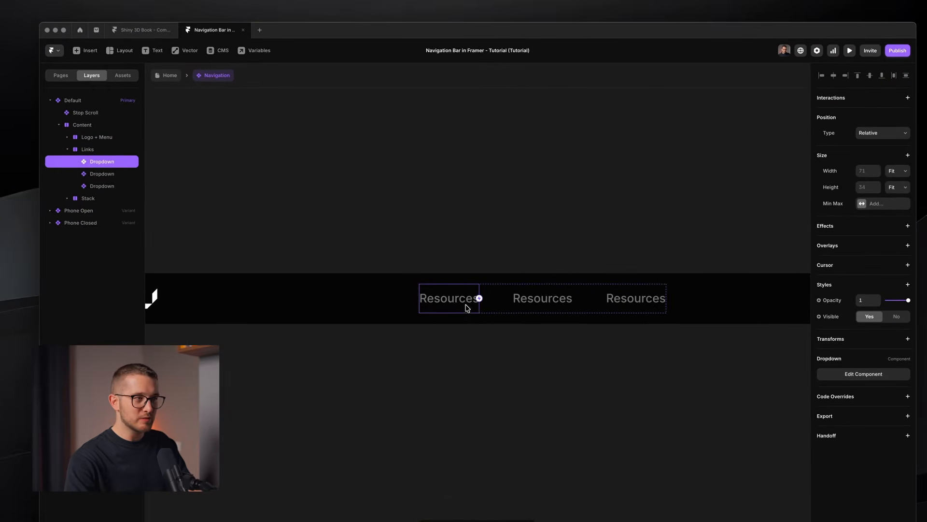
double_click(467, 308)
click(106, 114)
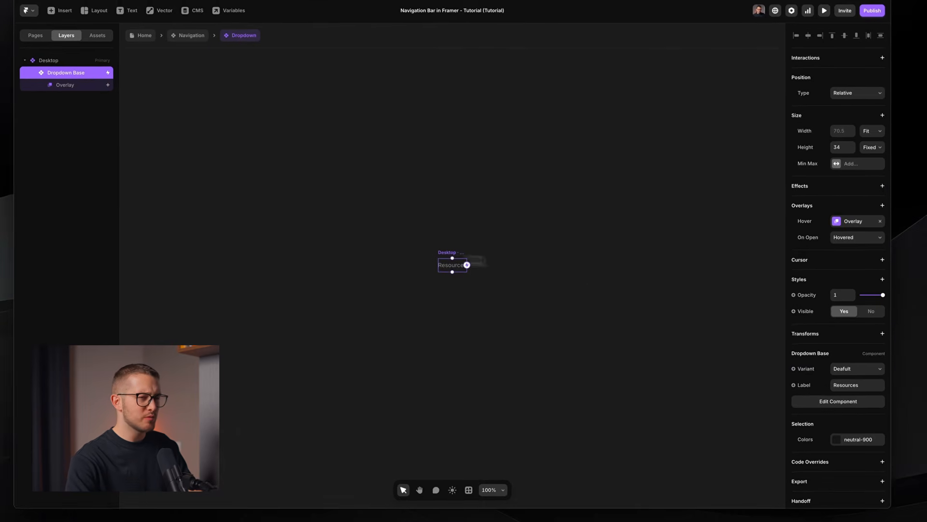
click(804, 385)
click(810, 401)
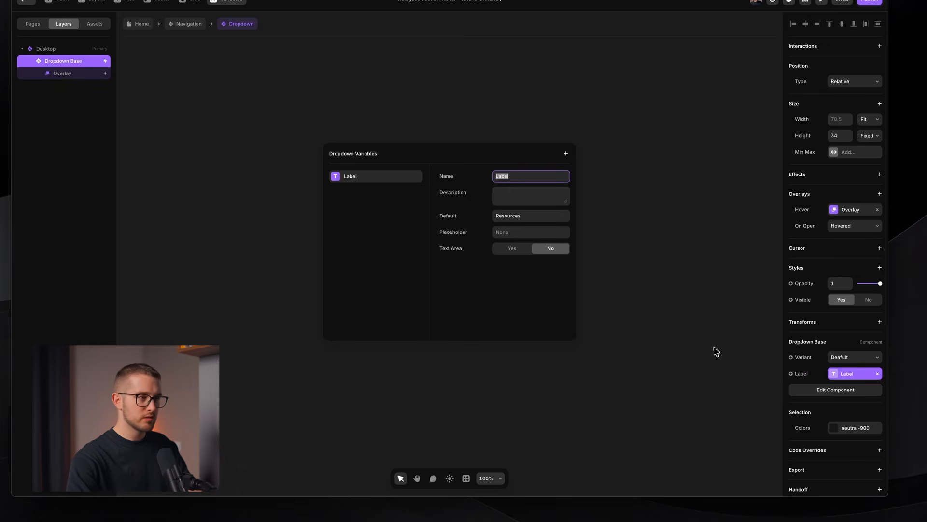
text(Main Lab)
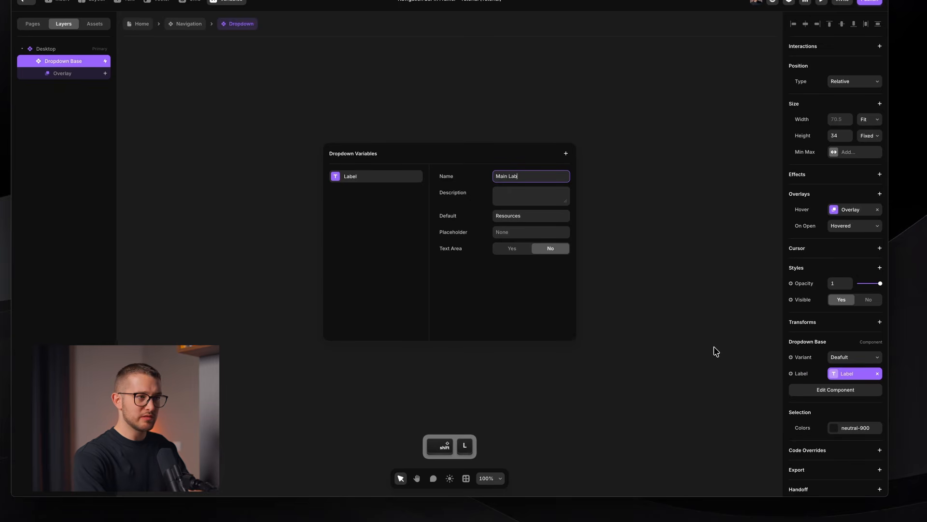
text(el)
key(Return)
click(681, 347)
In the Dropdown's overlay, create variables for Label through Label 5 of Overlay Links and exit overlay editing.
click(79, 75)
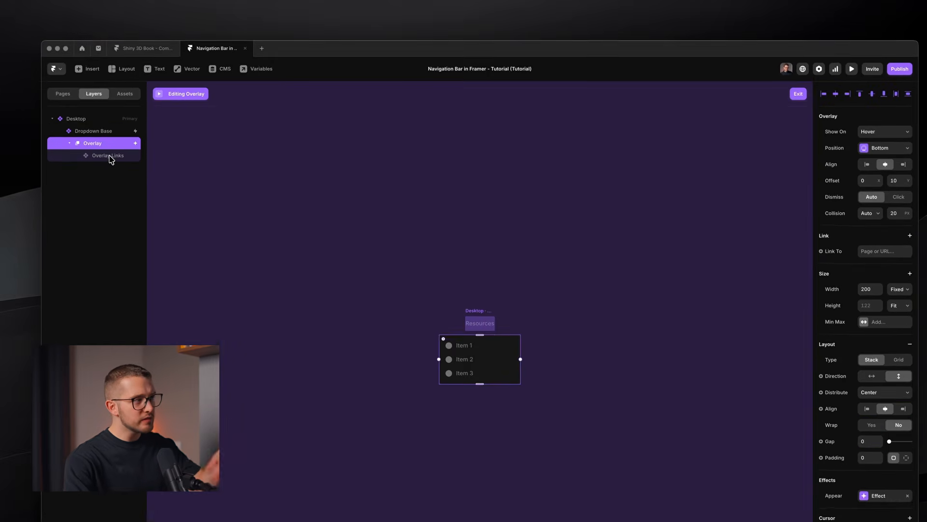
click(110, 156)
click(832, 394)
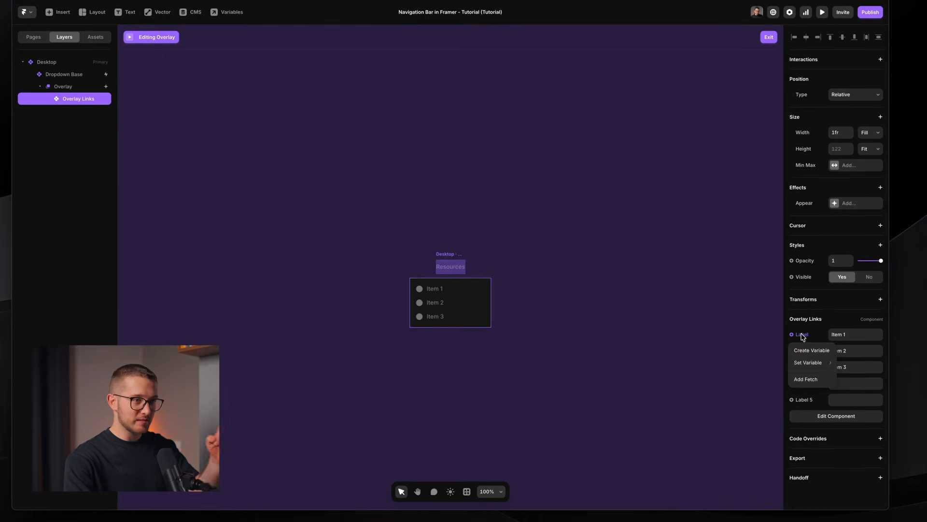
click(810, 349)
click(792, 350)
click(807, 366)
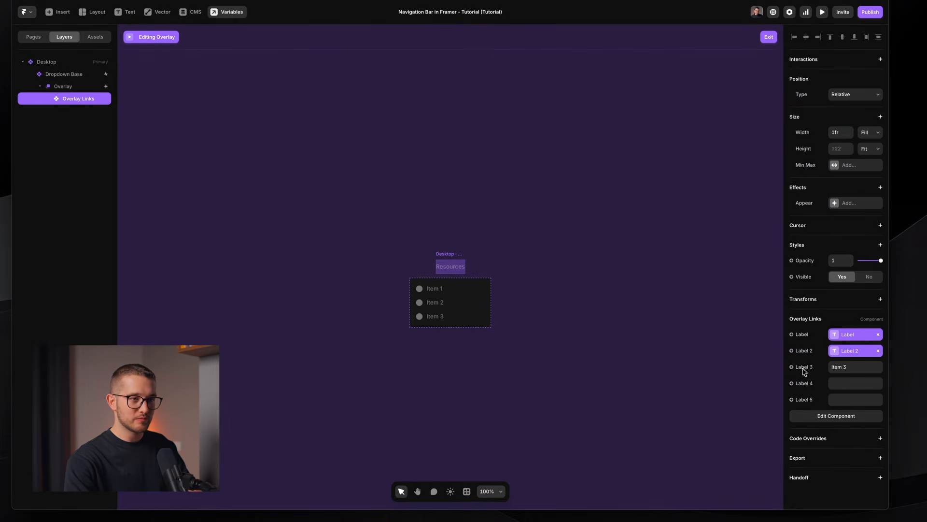
click(793, 366)
click(804, 383)
click(804, 384)
click(806, 400)
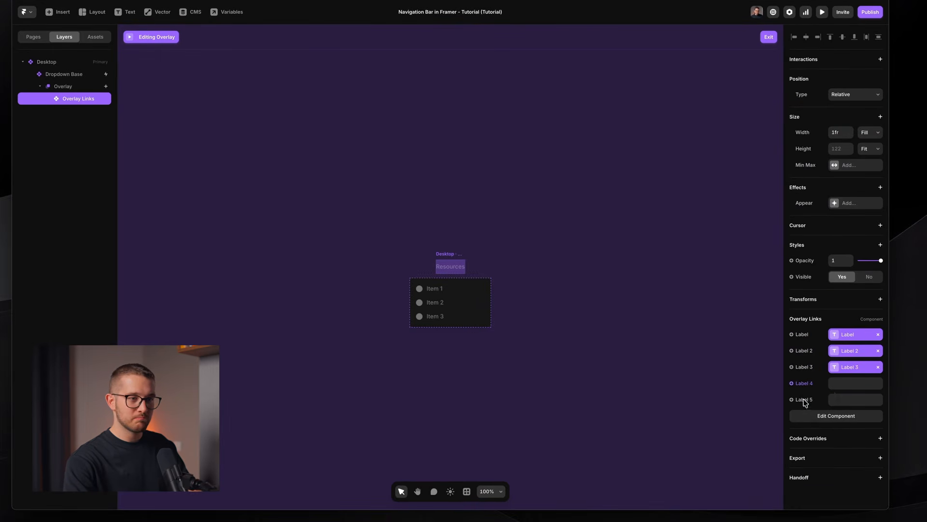
click(804, 404)
click(802, 414)
click(646, 387)
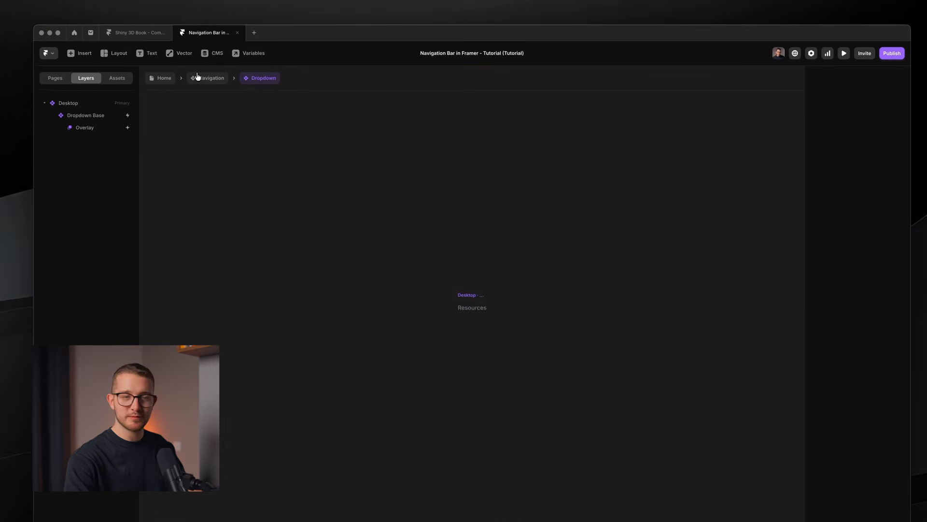
In the Navigation component, set the middle dropdown's Main Label to Lesson, Label to Item 4, Label 2 to Item 5, and start renumbering Label 3.
click(197, 77)
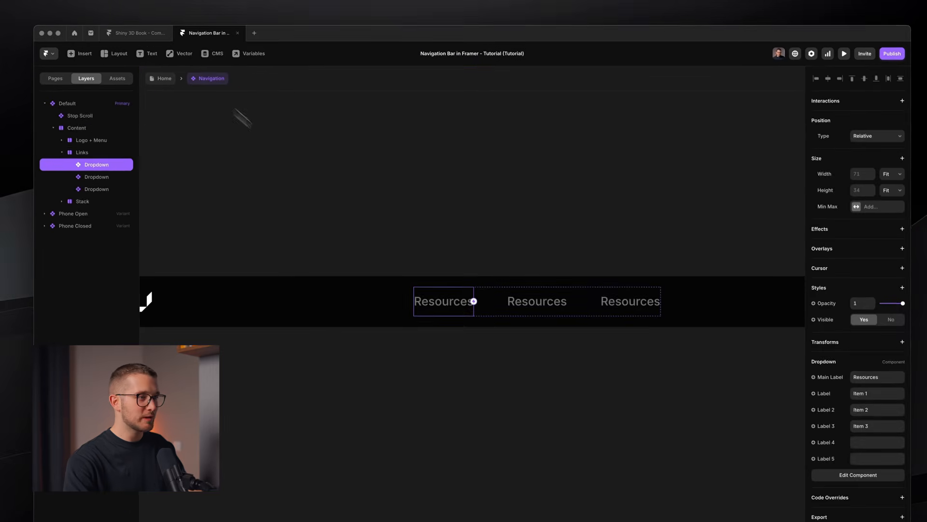
click(533, 263)
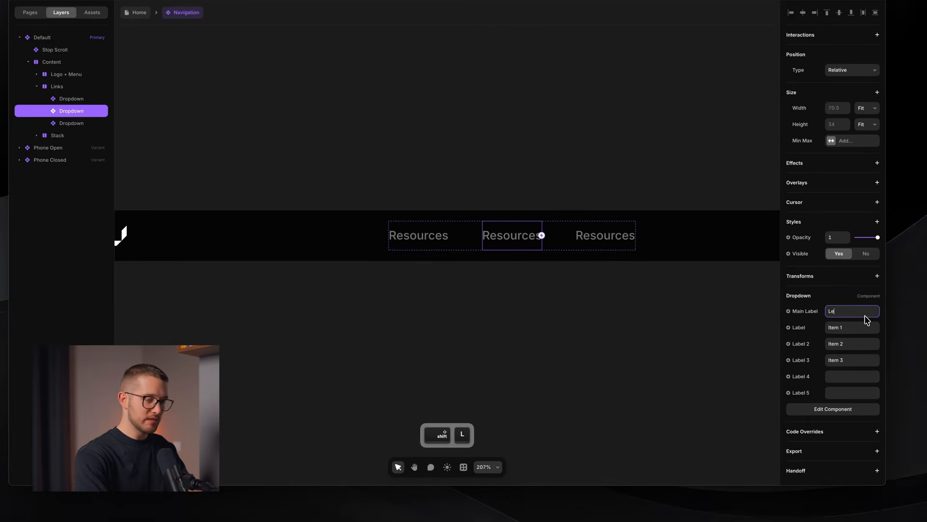
key(Return)
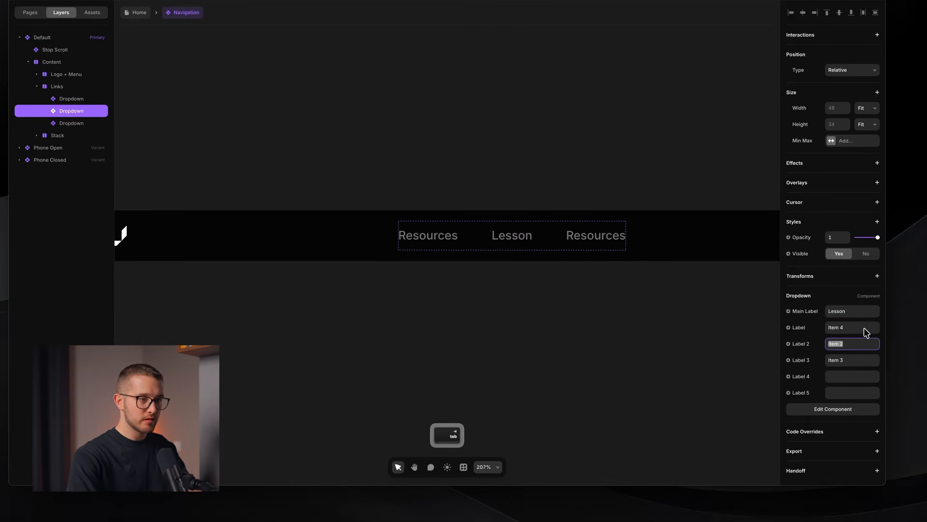
key(Right)
key(BackSpace)
text(5)
key(Tab)
key(Right)
key(BackSpace)
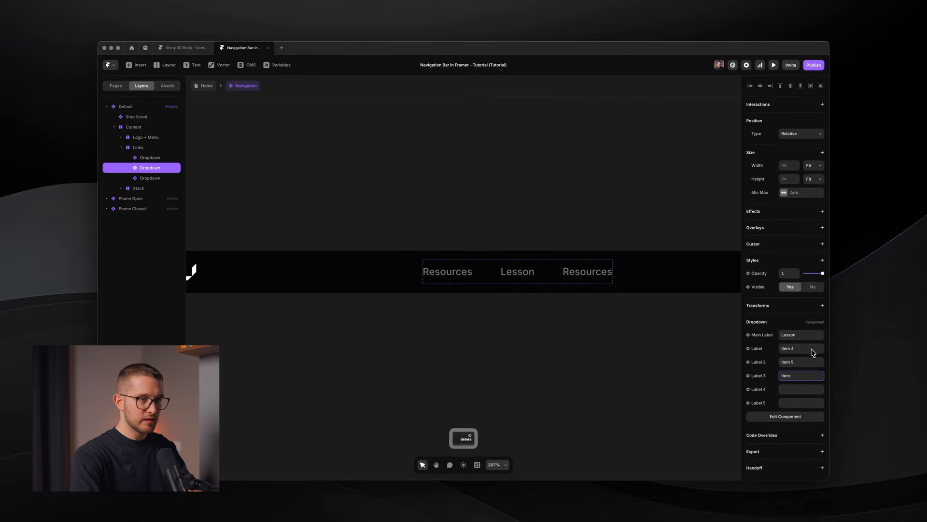
Set the last dropdown's Main Label to Support, Label to Item 7 and Label 2 to Item 8.
click(601, 272)
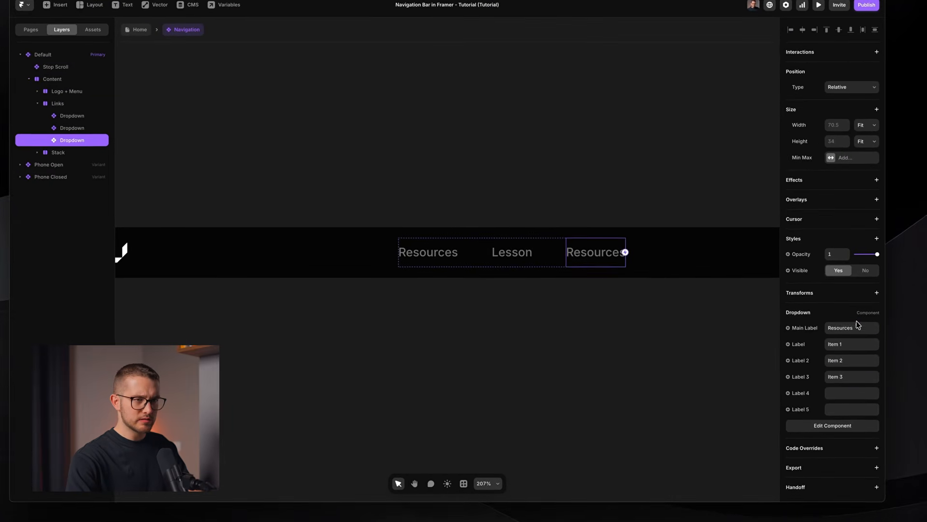
click(858, 328)
text(Support)
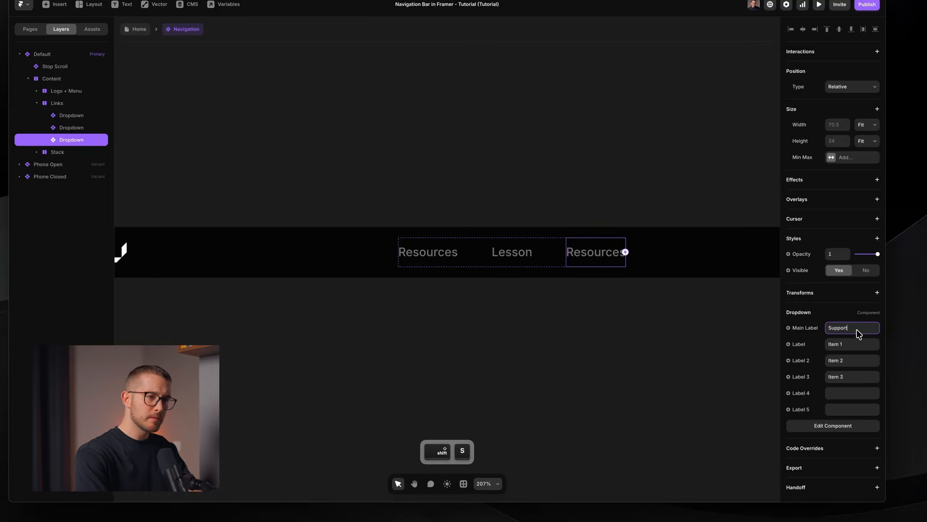
key(Tab)
key(Tab)
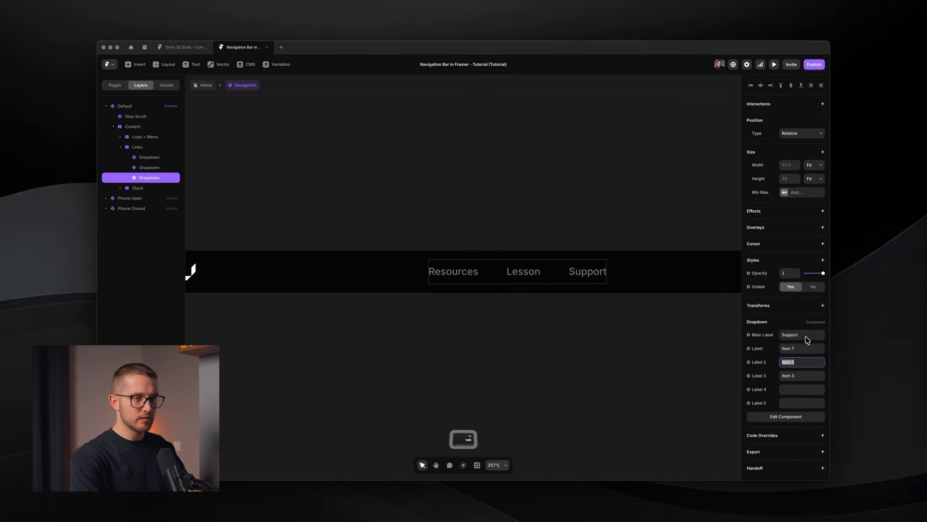
key(Right)
key(BackSpace)
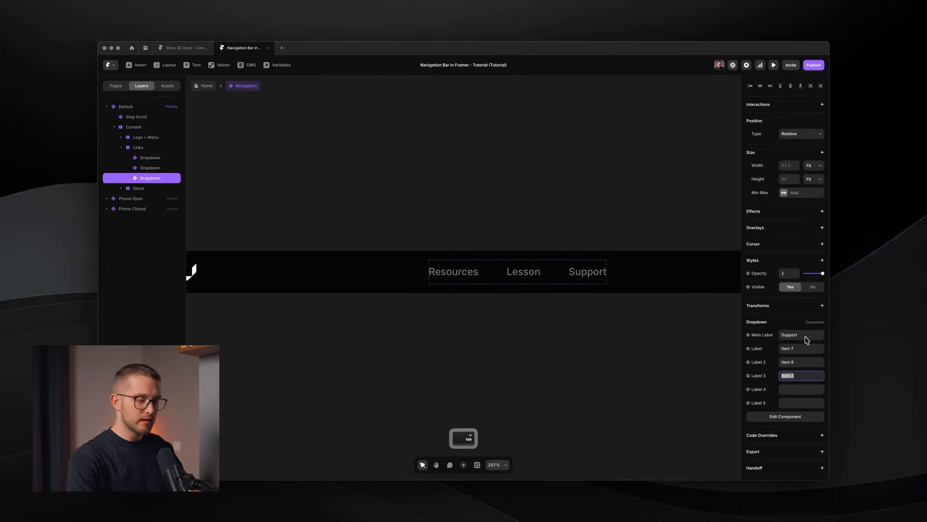
Preview the navigation bar and check the Resources dropdown's overlay items.
key(super+p)
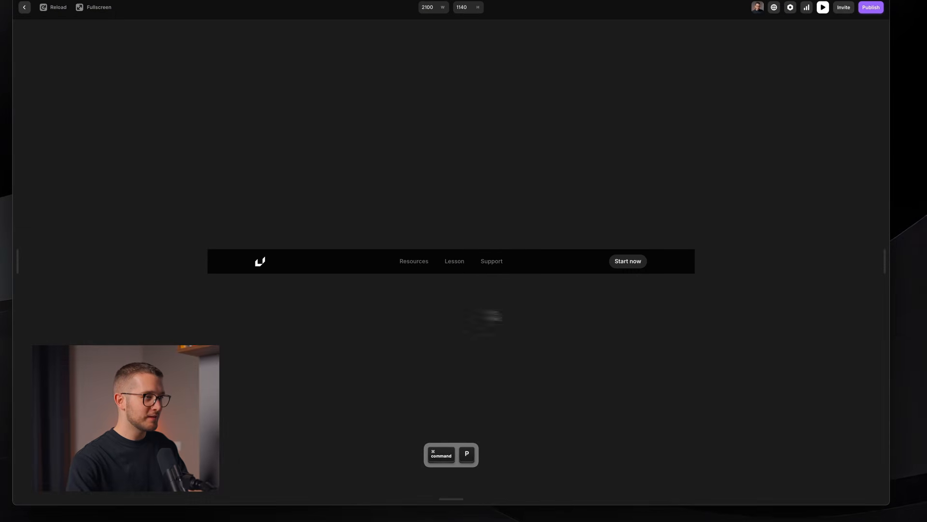
mouse_move(415, 266)
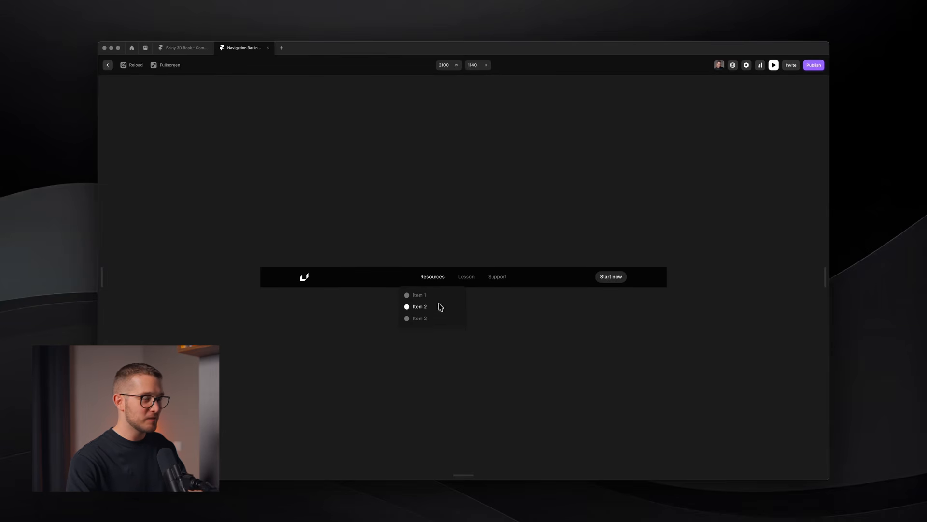
key(Escape)
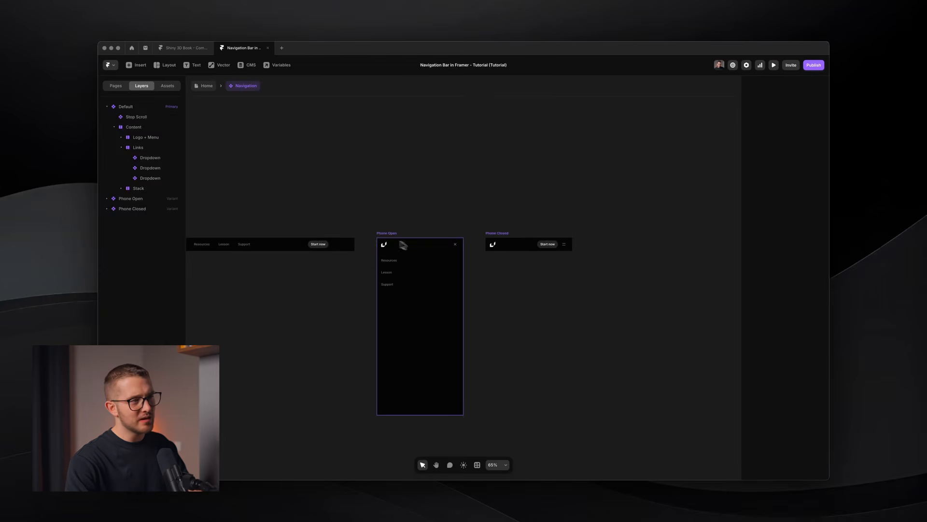
Preview the Navigation's Phone Open variant and go to the Dropdown component's Desktop variant.
click(392, 241)
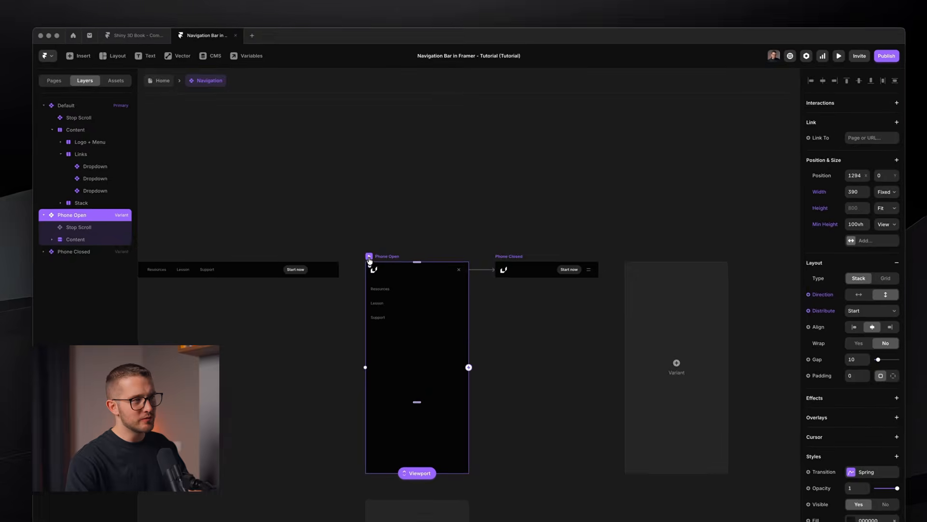
click(369, 257)
mouse_move(420, 126)
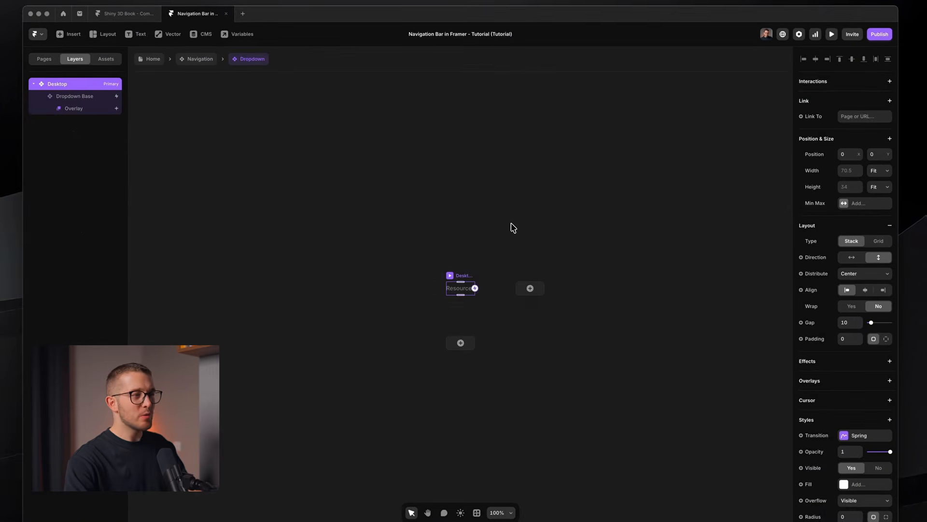
scroll(502, 269, up, 3)
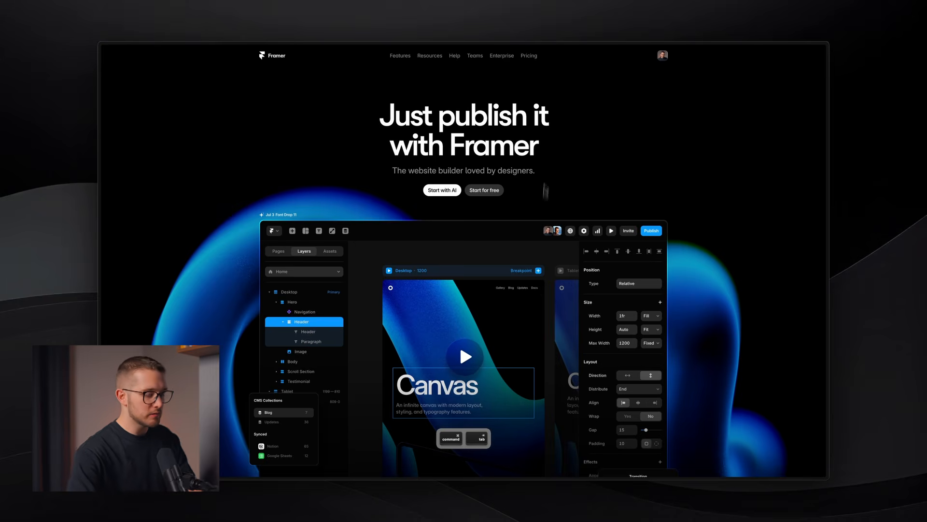
On the Framer website in the browser, open developer tools, narrow the responsive page to 467 px wide, reload it and open the mobile menu.
key(alt+super+i)
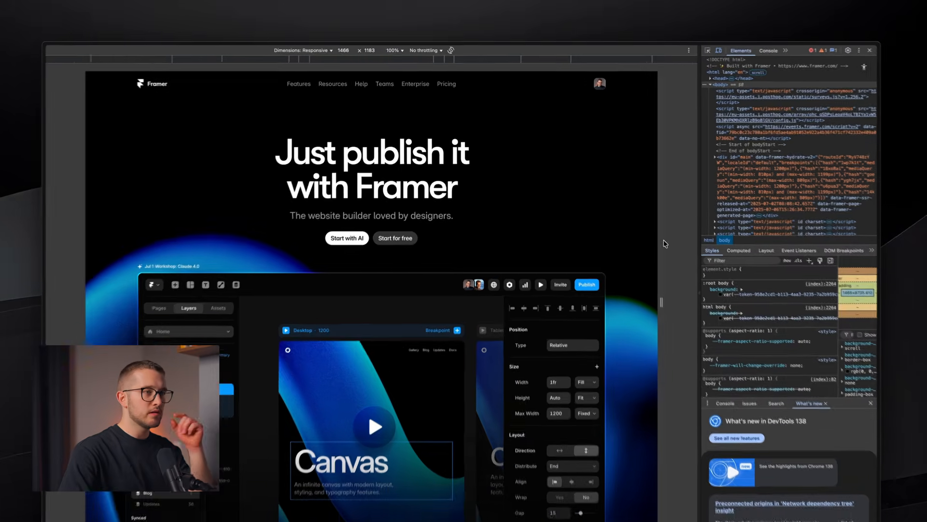
drag(638, 215, 505, 216)
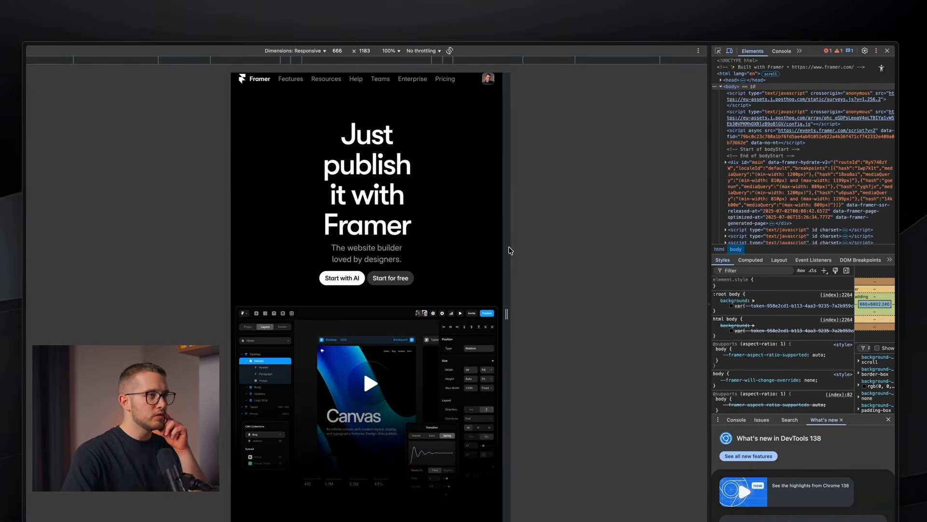
drag(510, 250, 468, 250)
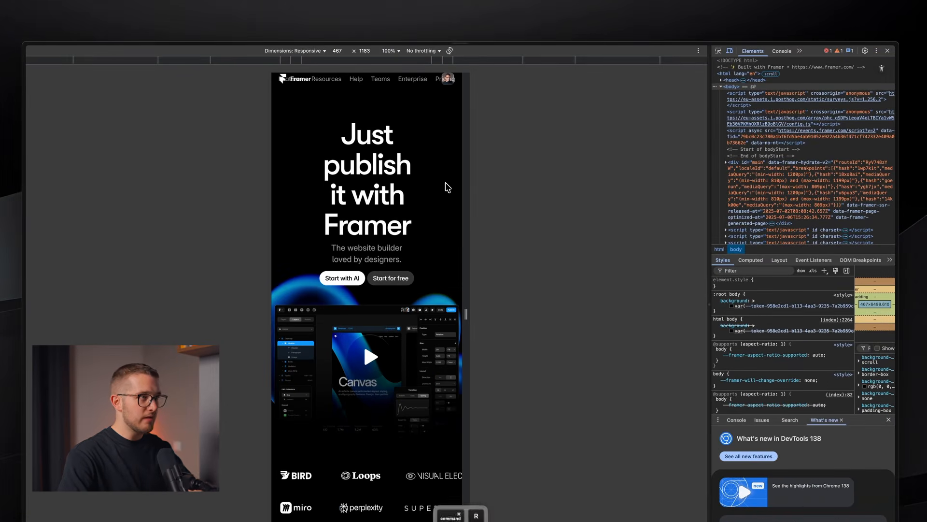
click(448, 88)
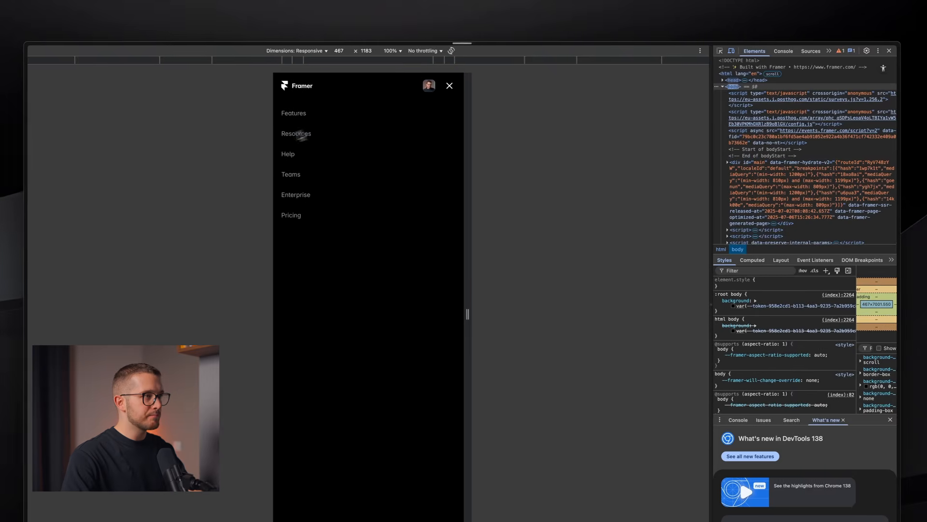
Expand and collapse Resources in the website's mobile menu to examine its accordion behaviour, and switch back to the Framer project.
click(287, 137)
click(286, 138)
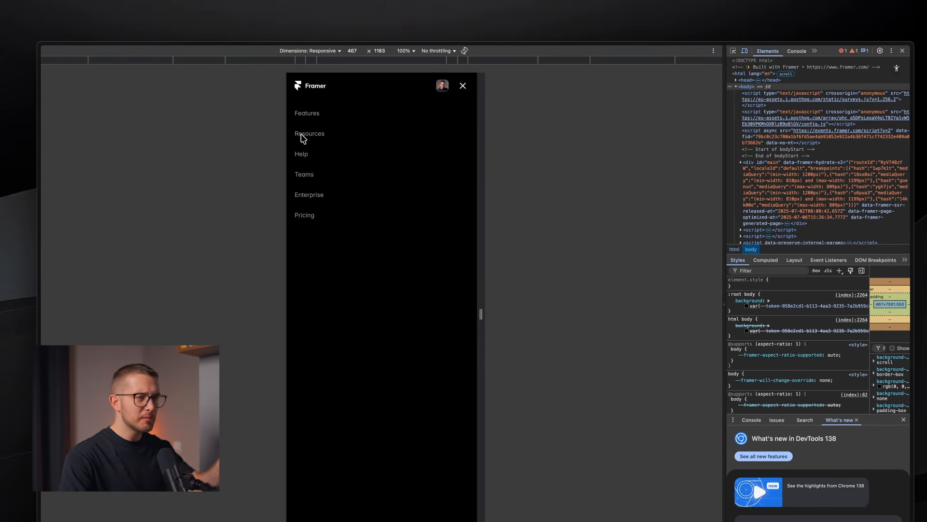
click(301, 135)
click(301, 135)
click(301, 136)
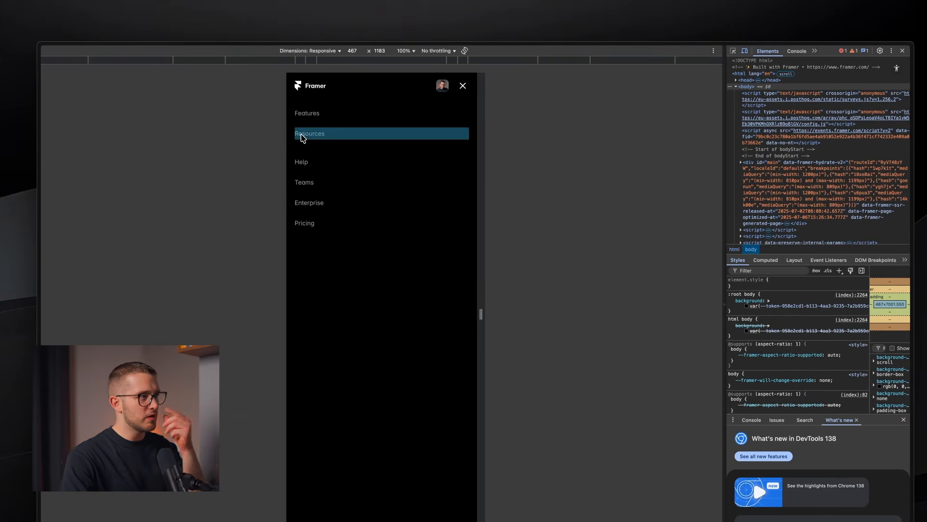
click(301, 135)
click(301, 135)
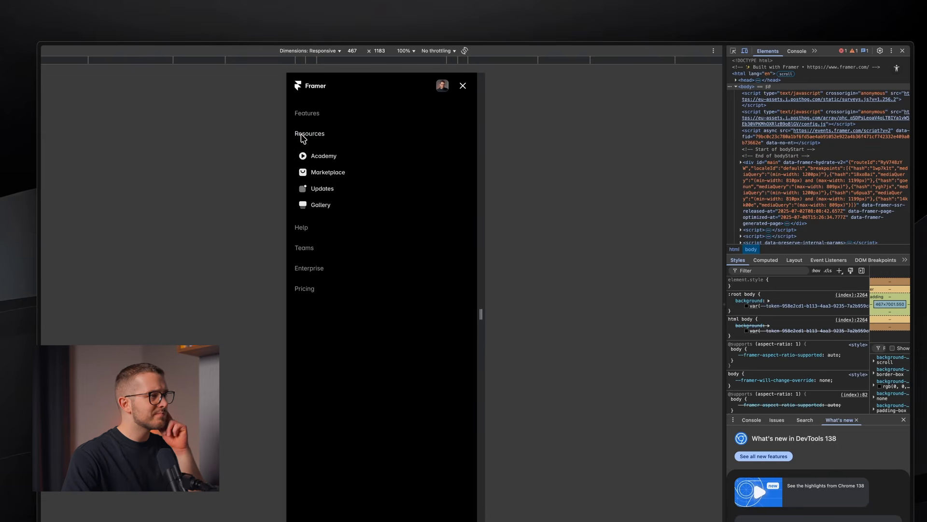
click(301, 135)
click(301, 136)
click(301, 135)
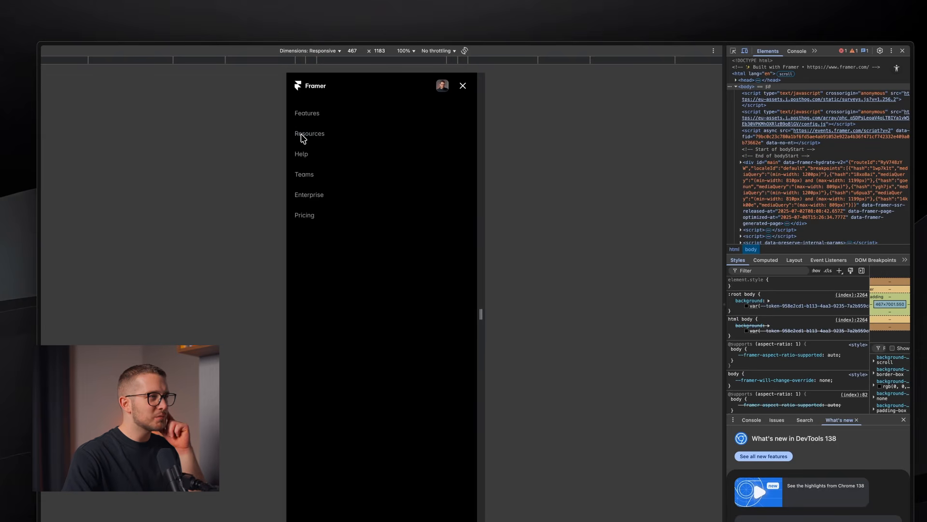
click(300, 135)
click(301, 135)
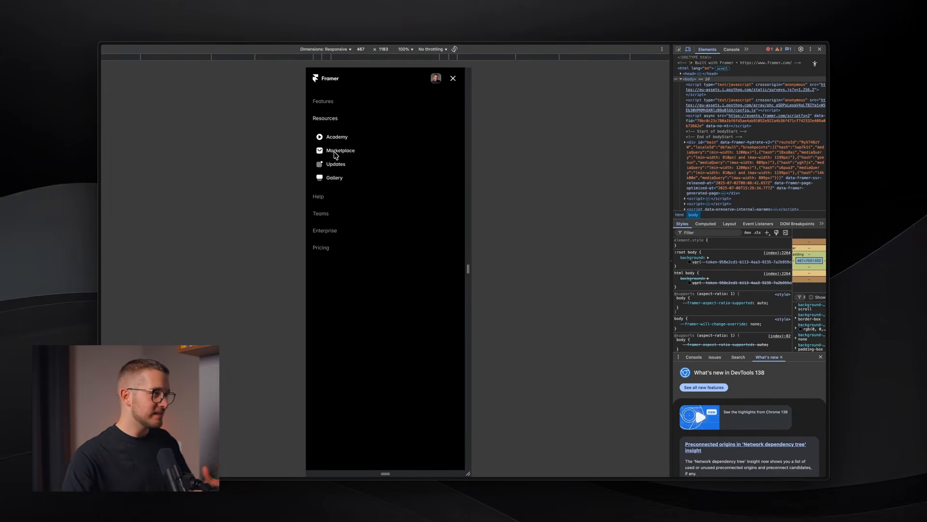
click(325, 118)
click(325, 118)
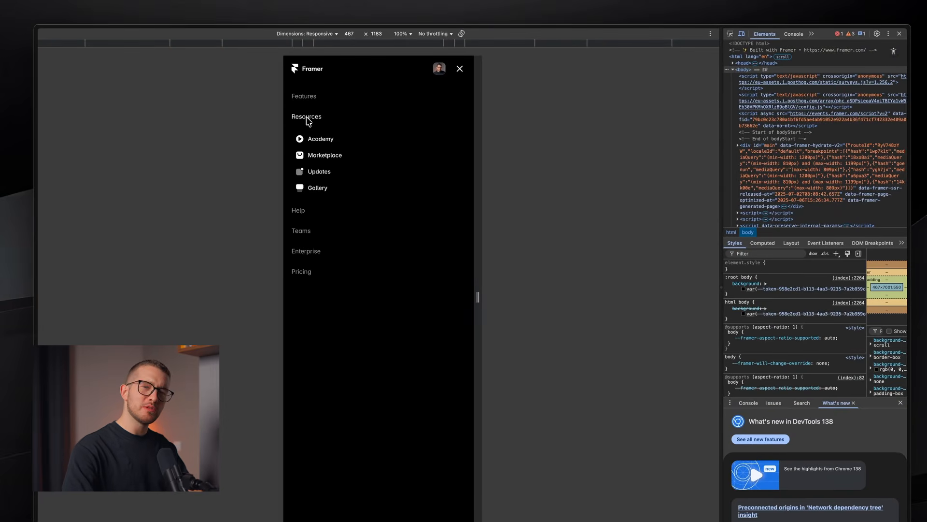
click(307, 121)
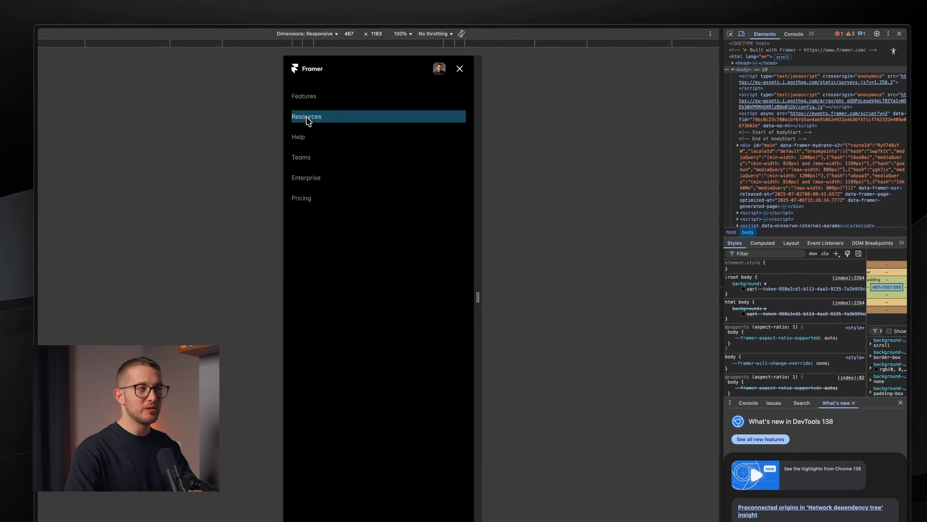
key(super+Tab)
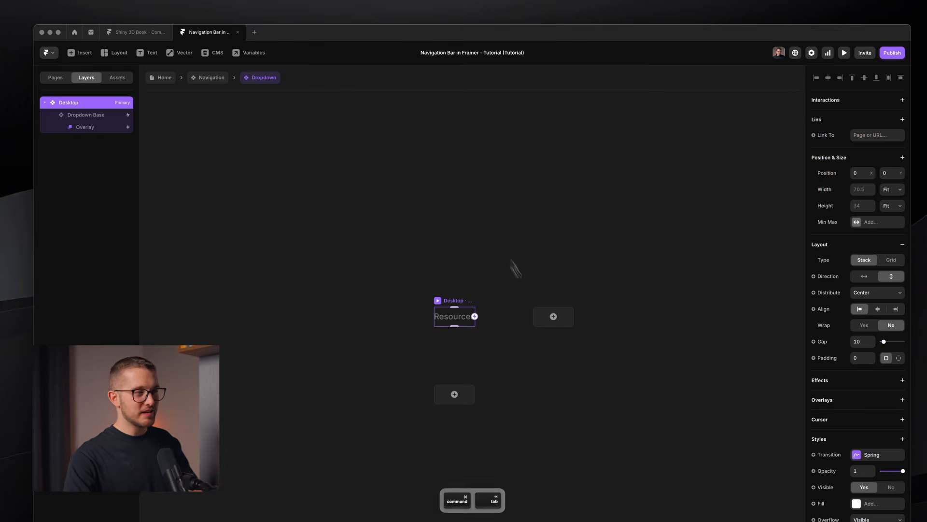
Select the Desktop variant's Dropdown Base, and check how Help expands in the Framer website's mobile menu in the browser.
click(86, 115)
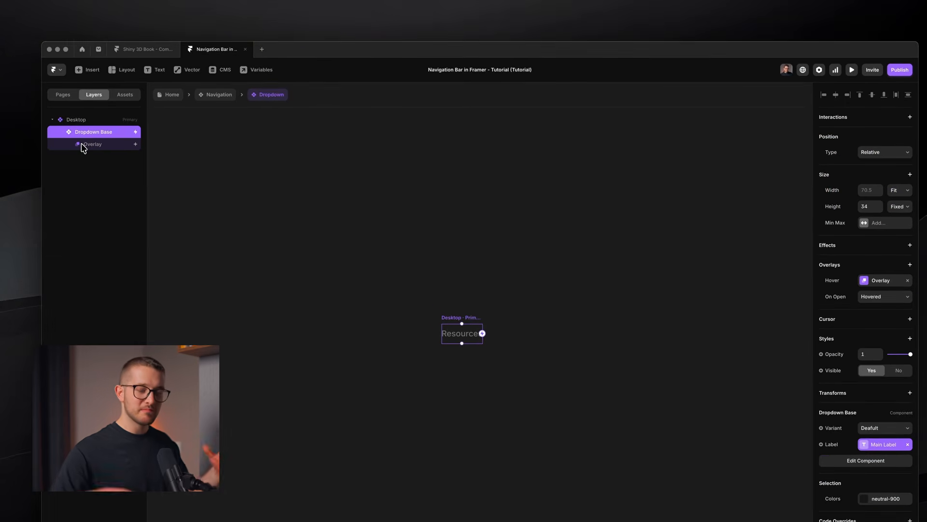
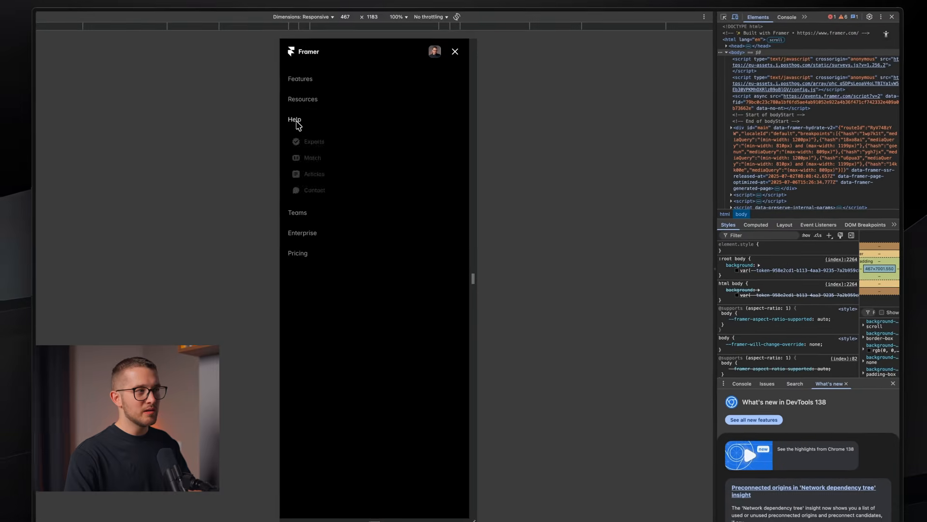
click(296, 124)
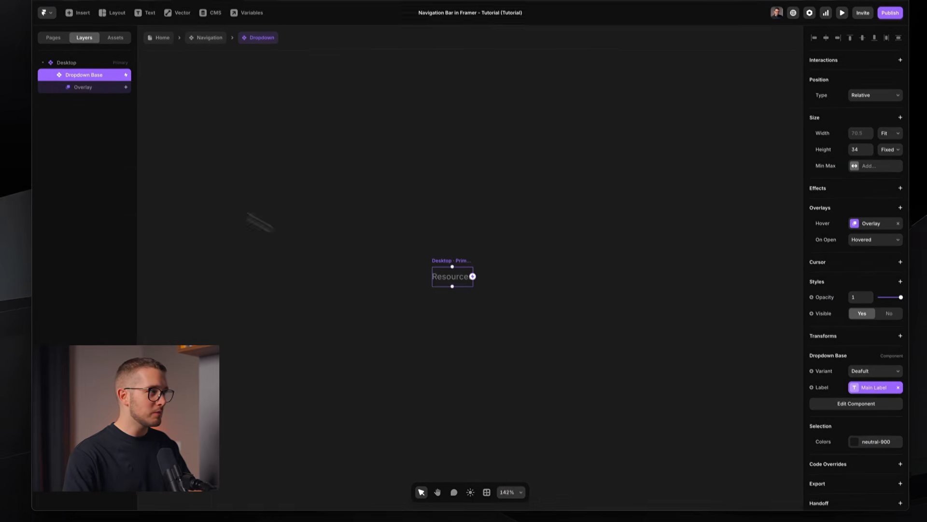
Copy Overlay Links from the Dropdown Base overlay in the Framer project and paste it directly into the Desktop variant.
click(100, 86)
click(103, 99)
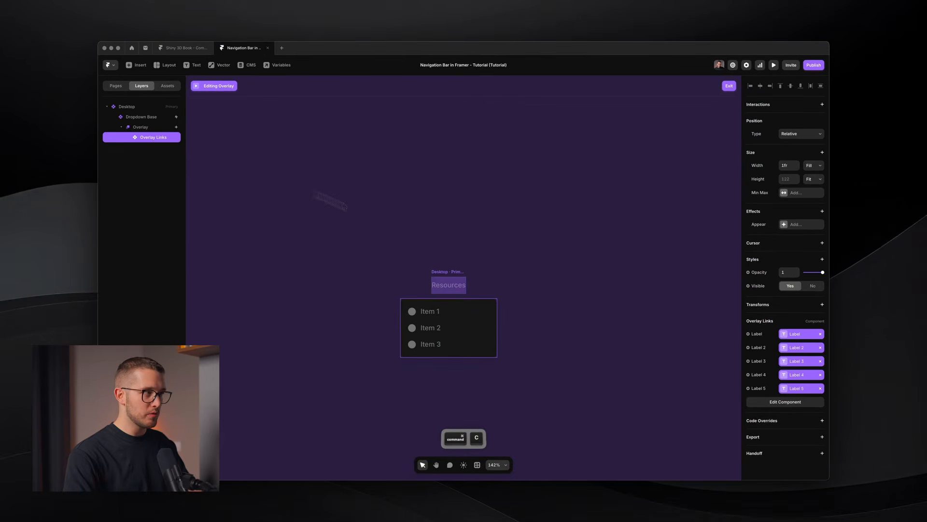
key(Escape)
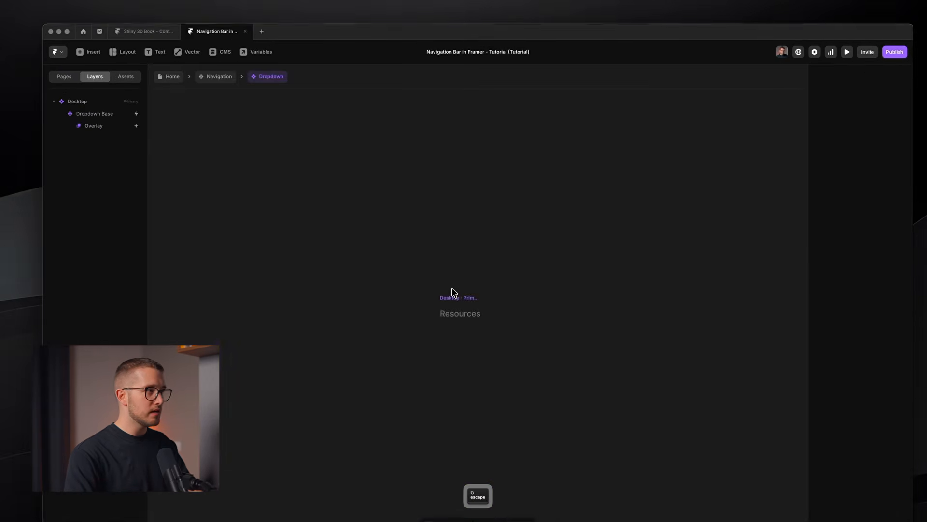
click(75, 112)
key(ctrl+v)
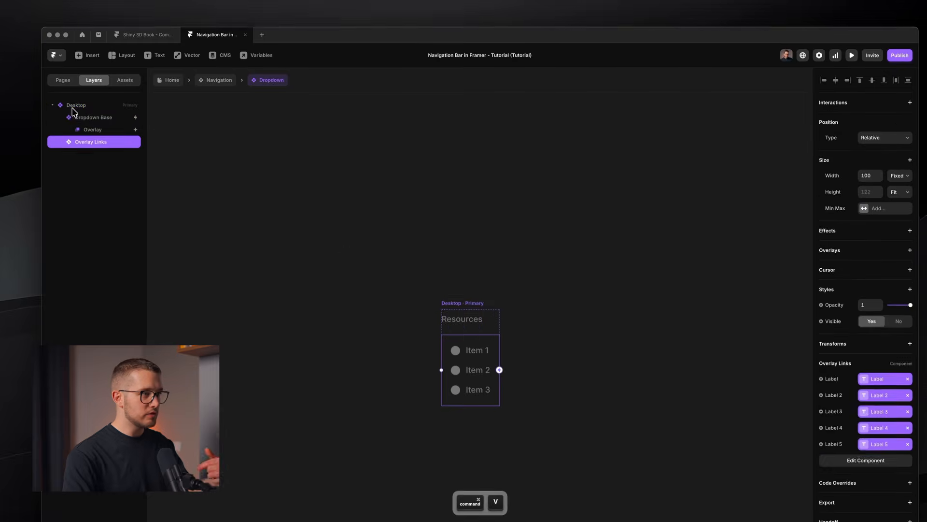
scroll(447, 316, up, 5)
scroll(467, 338, down, 2)
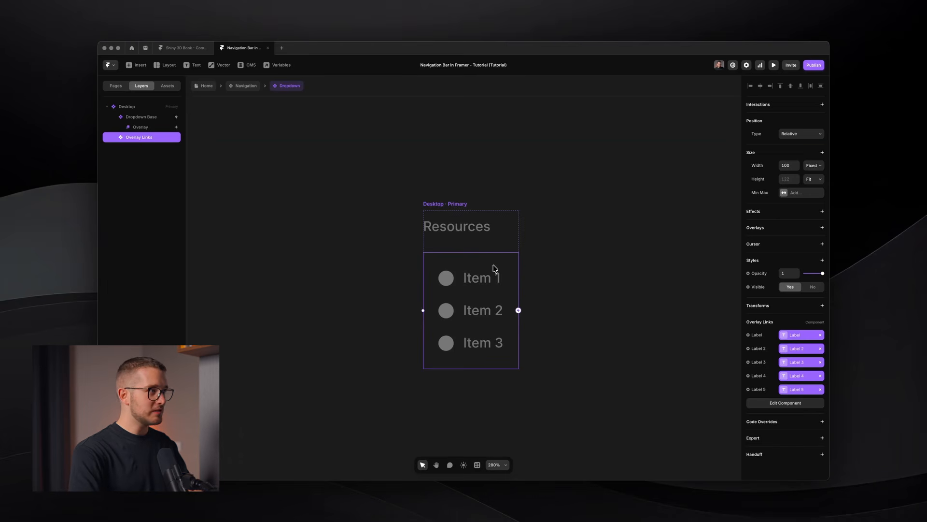
Toggle the visibility of the pasted Overlay Links in the Desktop variant, leaving it hidden.
key(ctrl+semicolon)
key(ctrl+semicolon)
key(ctrl+semicolon)
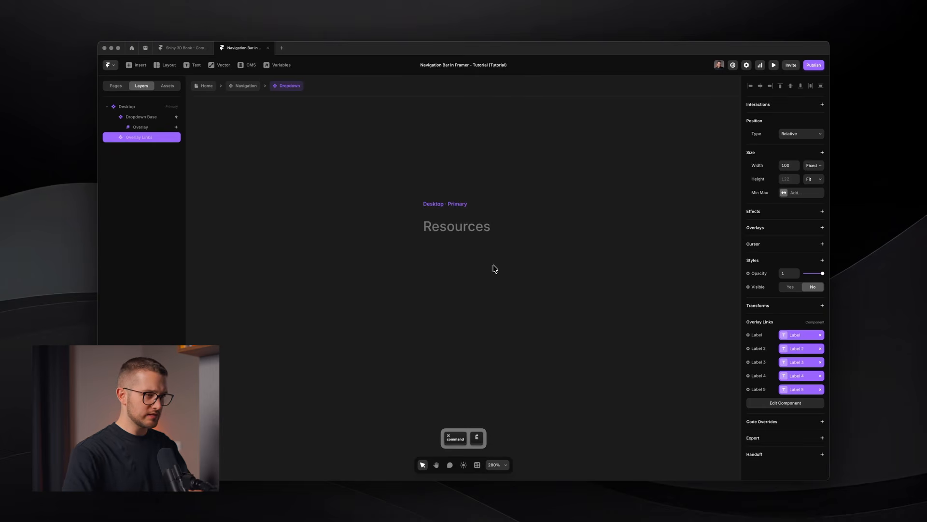
key(ctrl+semicolon)
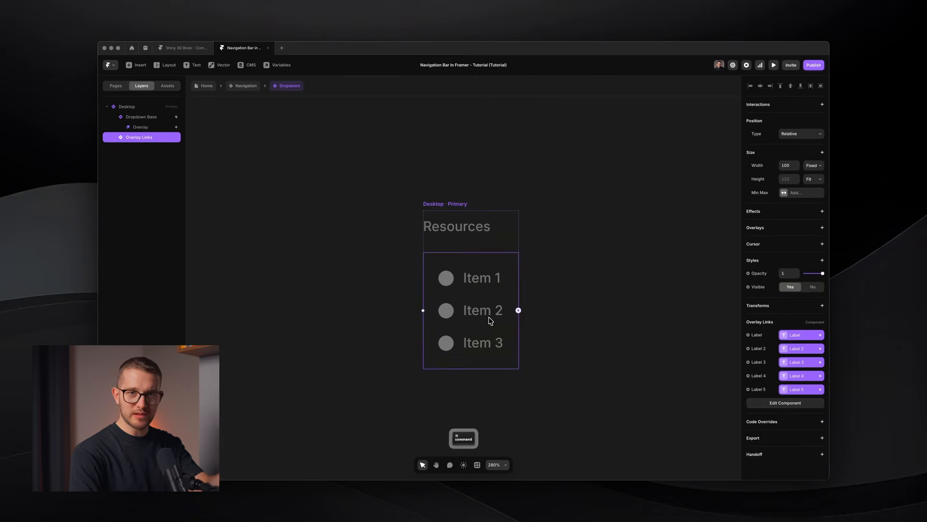
key(ctrl+semicolon)
key(ctrl+semicolon)
key(ctrl+semicolon)
key(ctrl+semicolon)
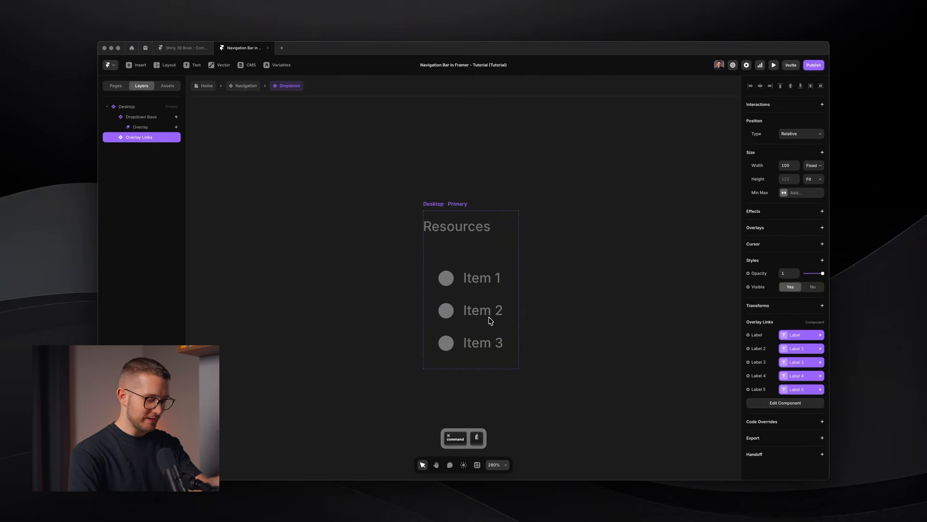
key(ctrl+semicolon)
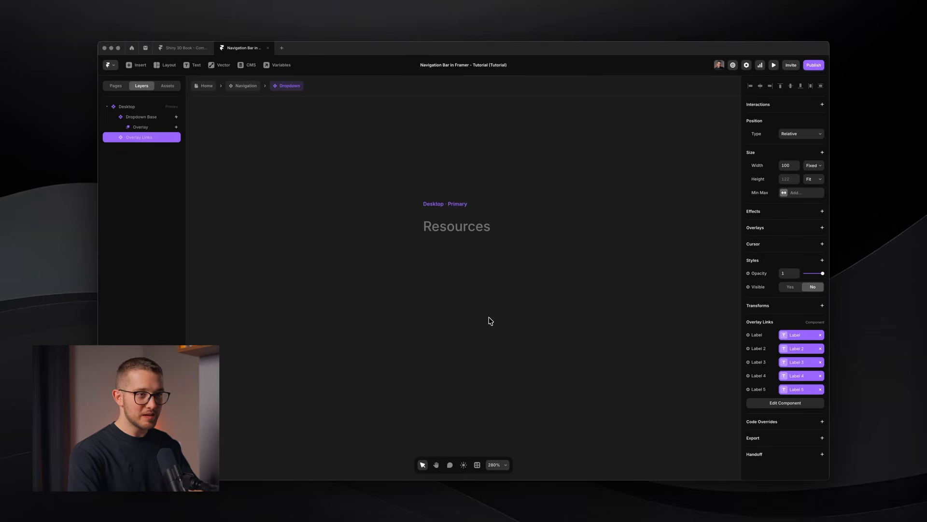
key(ctrl+semicolon)
key(ctrl+semicolon)
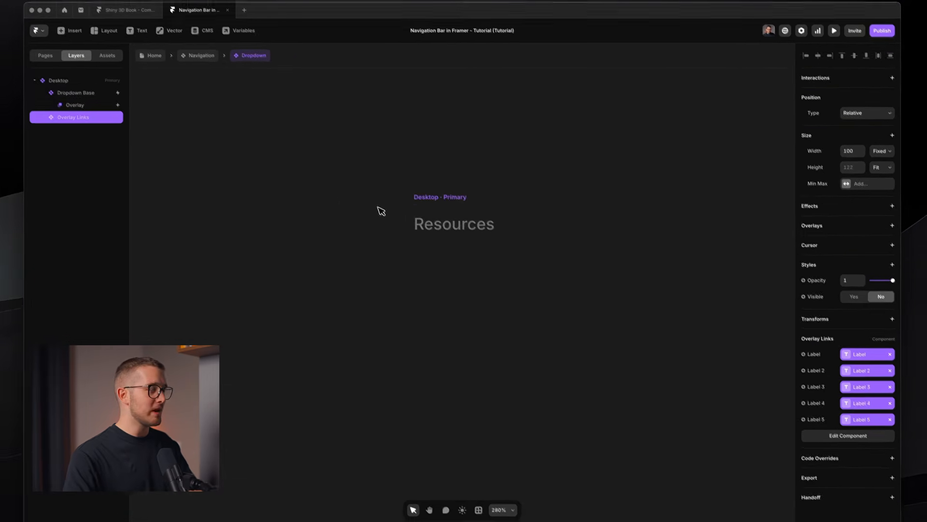
Add a new variant based on the Desktop dropdown and rename it Phone.
click(449, 198)
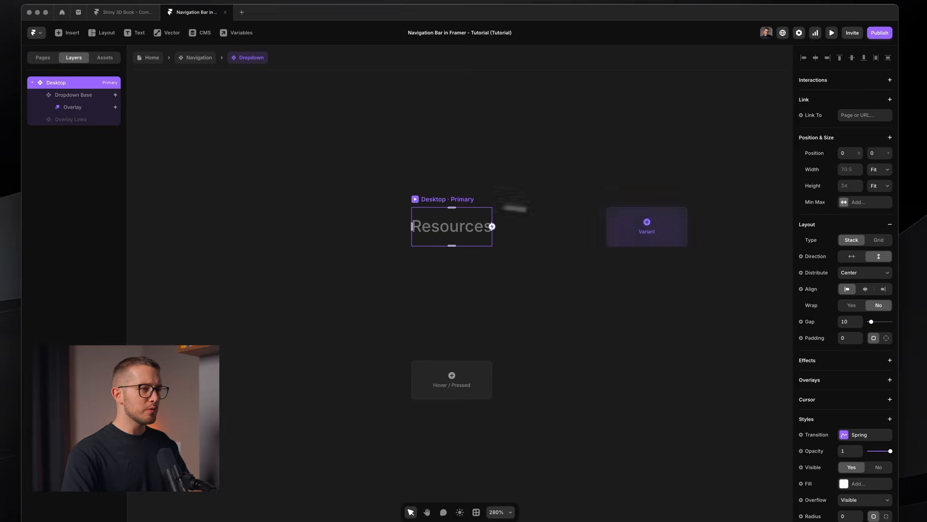
click(677, 237)
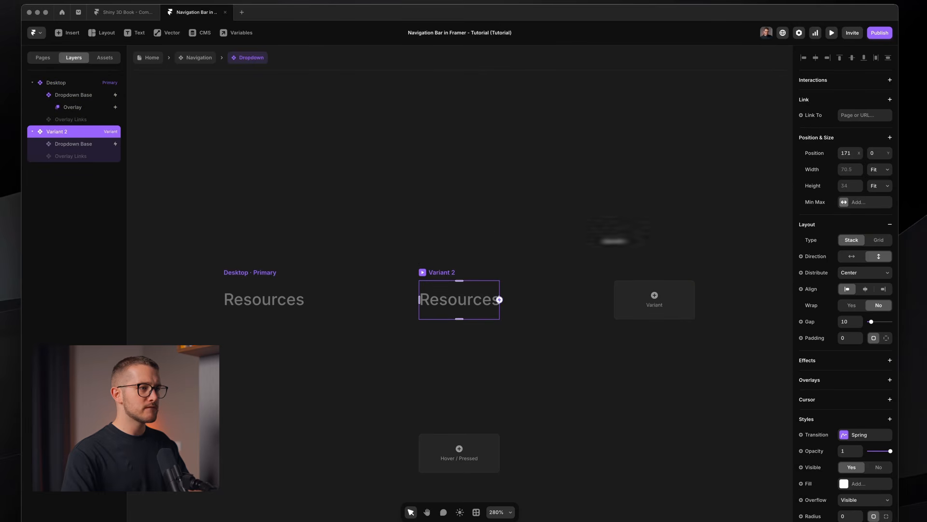
key(super+r)
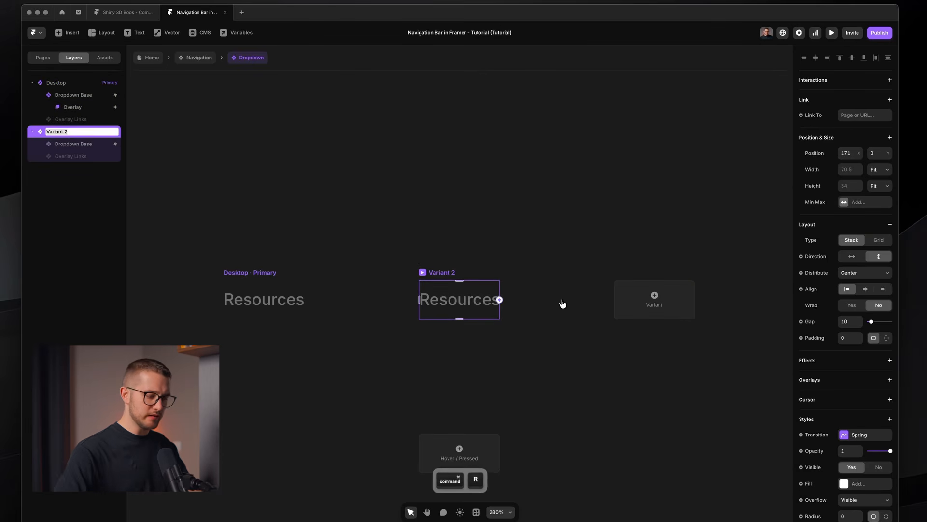
text(Phone)
key(Return)
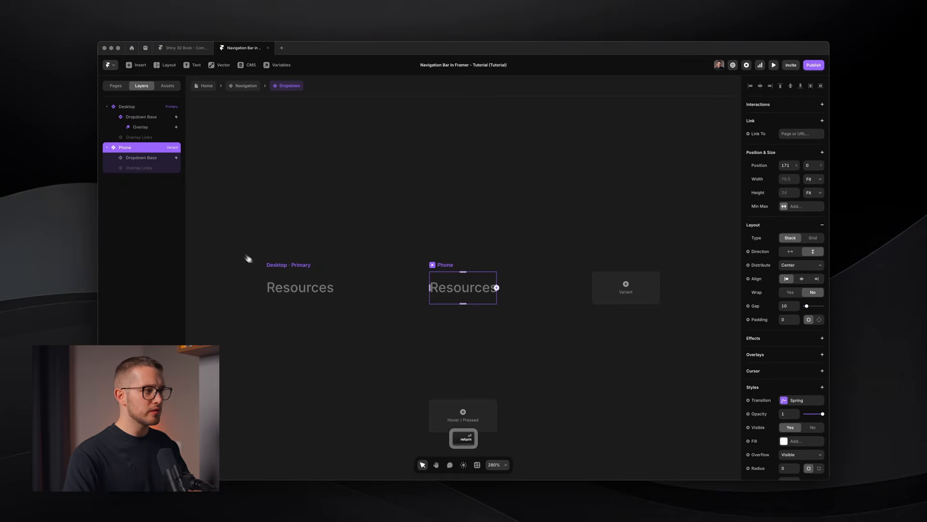
Delete the hover overlay from the Phone variant's Dropdown Base and exit overlay editing.
click(162, 160)
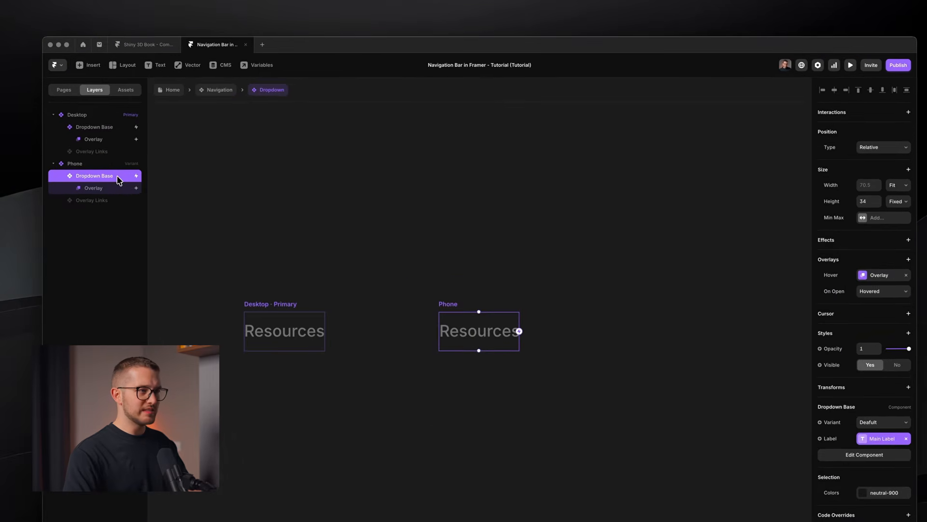
click(163, 167)
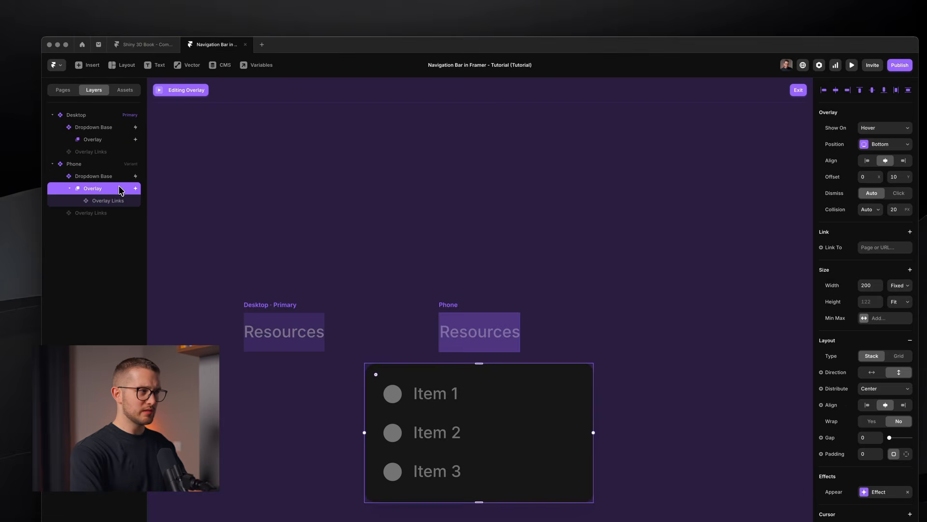
key(Delete)
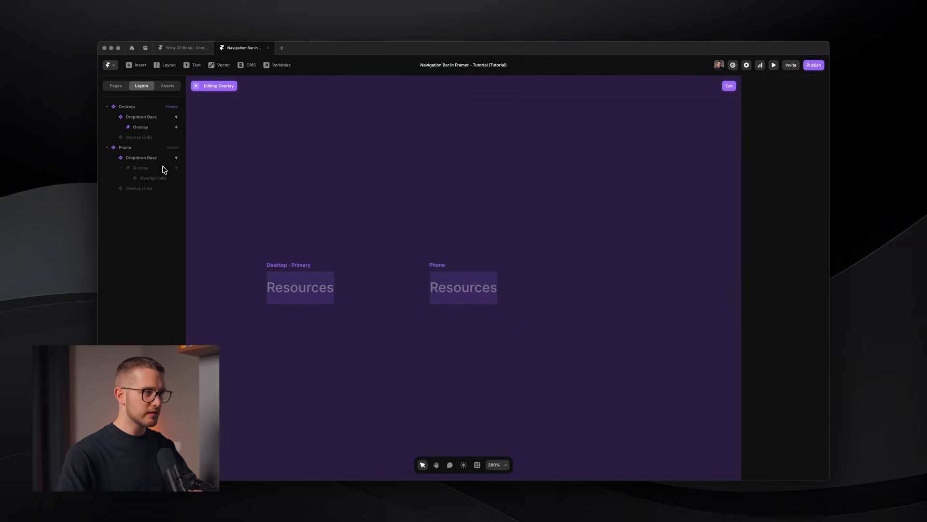
click(419, 229)
Add another variant based on the Phone variant and name it Phone Open.
click(432, 263)
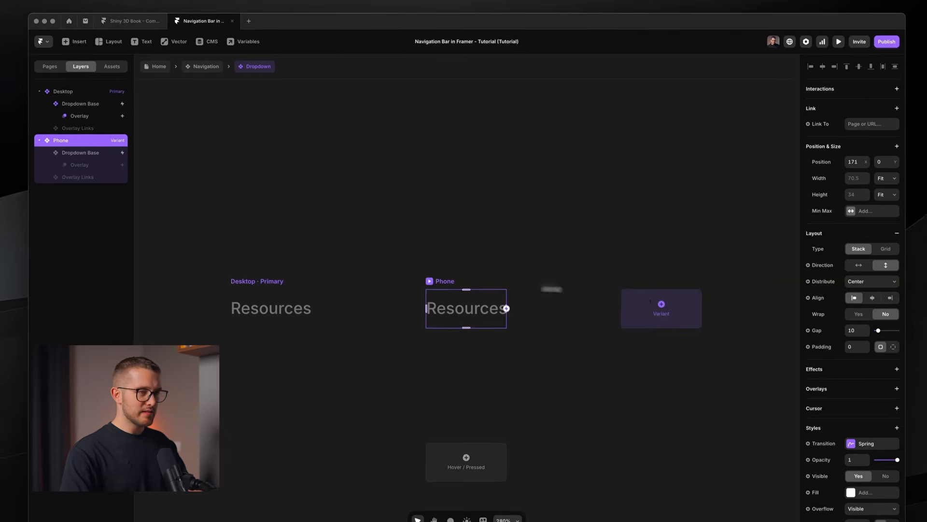
click(648, 301)
text(Phone)
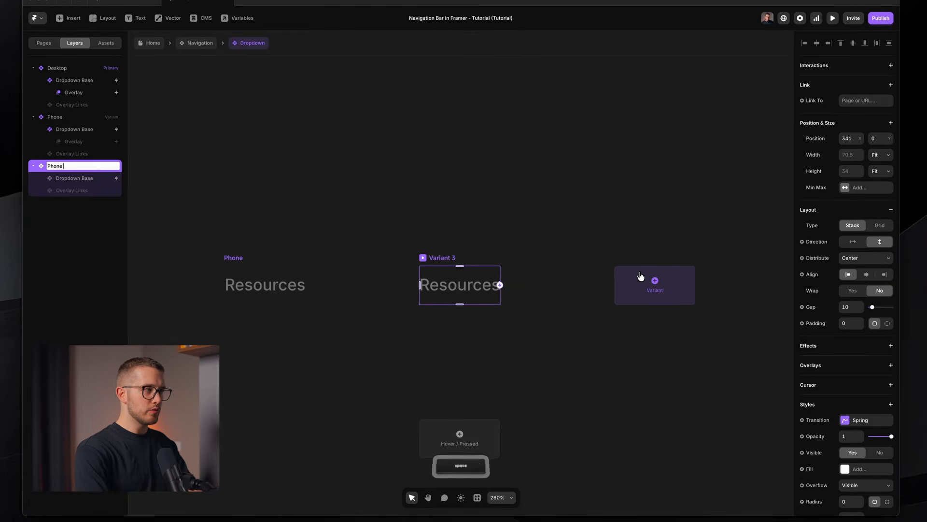
text( Open)
key(Return)
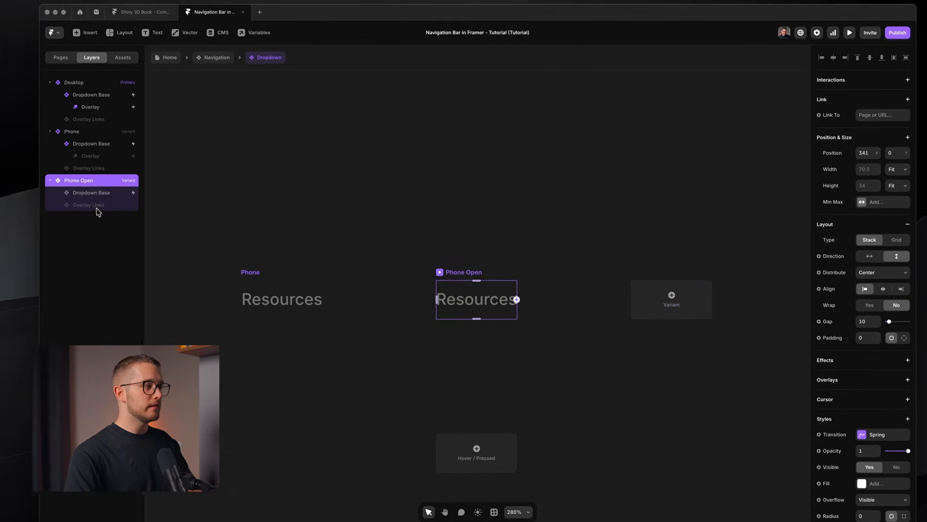
Make Overlay Links visible in the Phone Open variant.
click(78, 191)
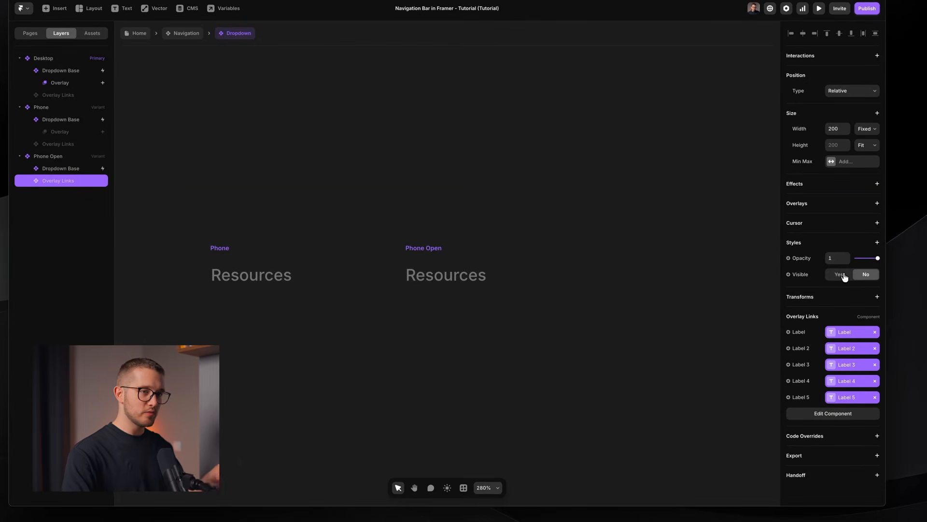
click(840, 274)
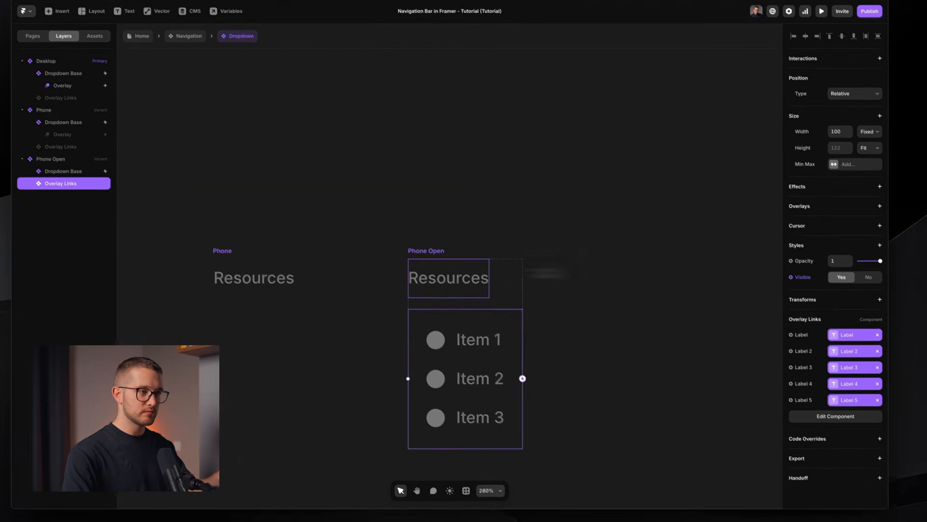
scroll(482, 273, down, 5)
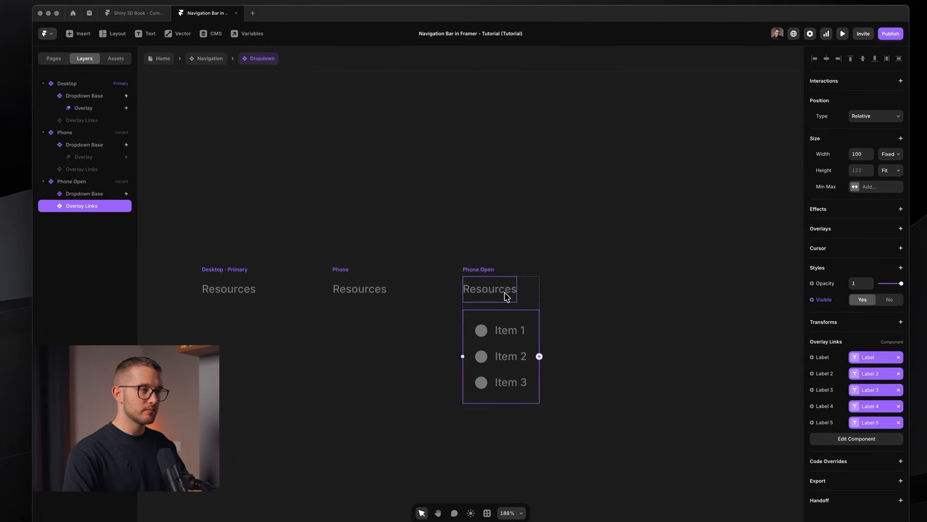
Set the layout gap of the primary Desktop variant to 0.
click(435, 298)
click(249, 289)
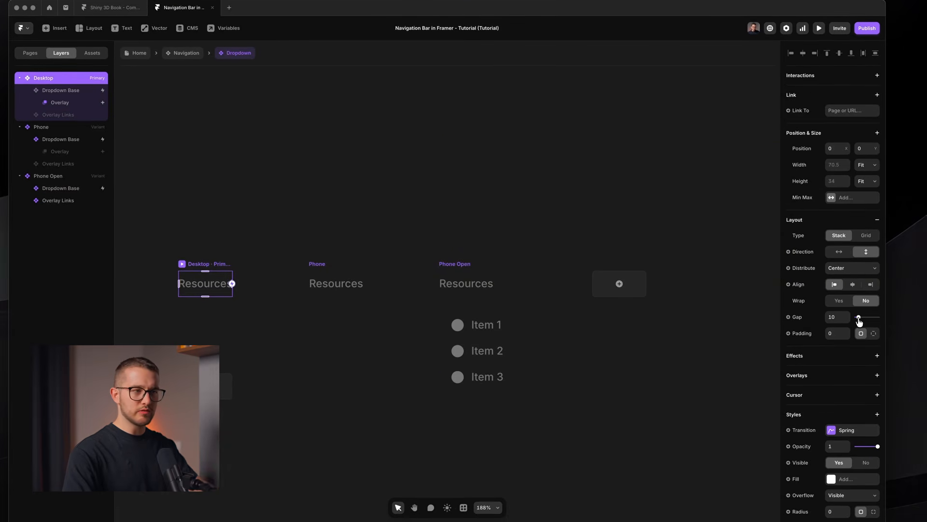
drag(859, 319, 857, 320)
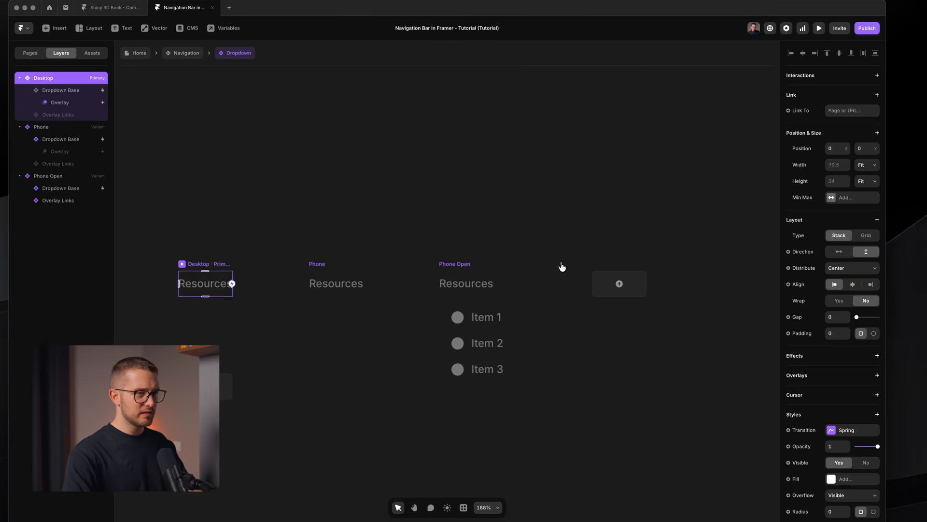
Set the width of both Dropdown Base and Overlay Links in the Desktop variant to Fill.
click(84, 92)
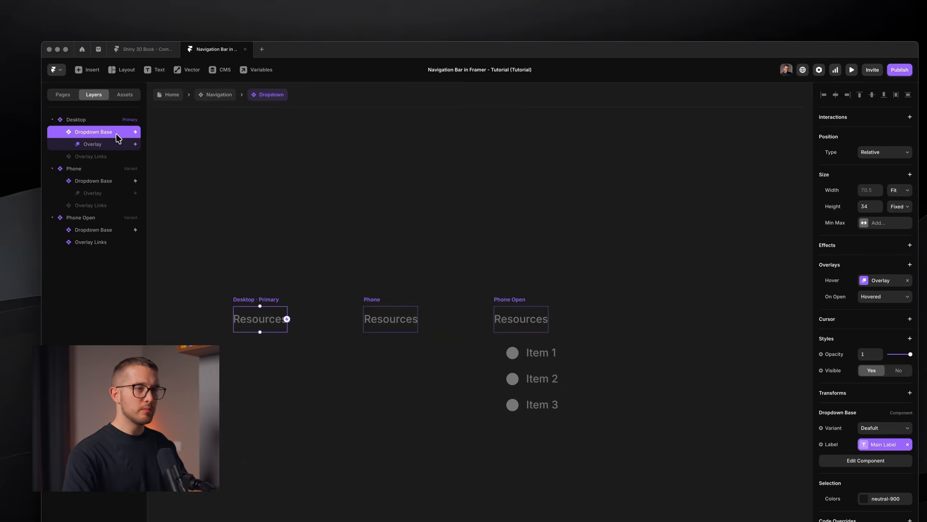
super+click(105, 158)
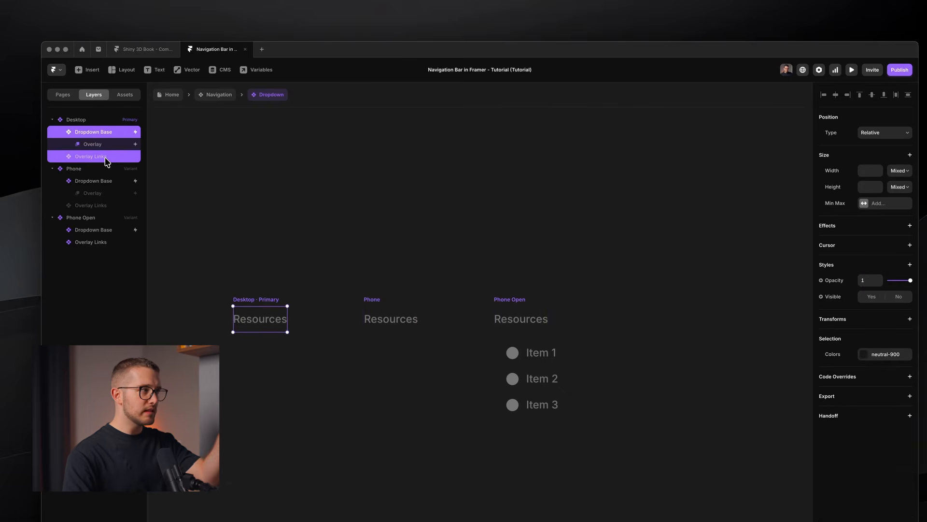
click(869, 172)
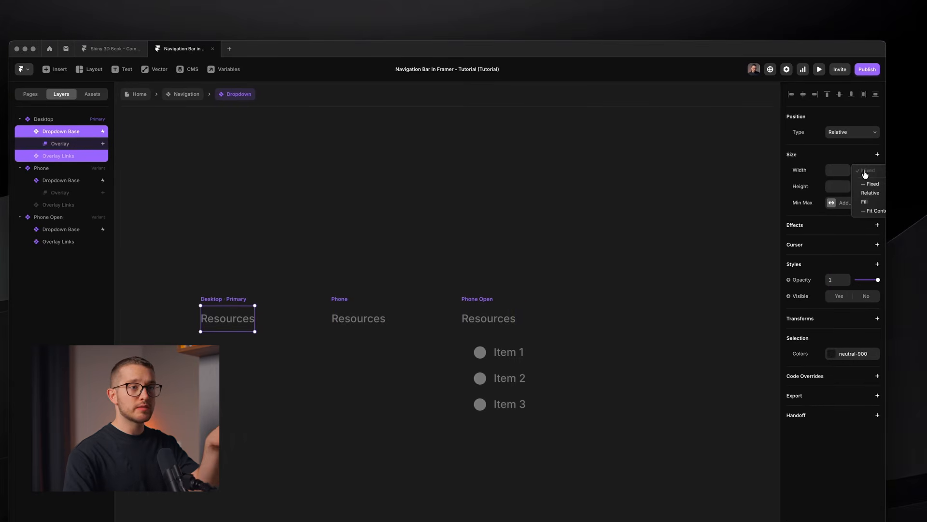
click(868, 202)
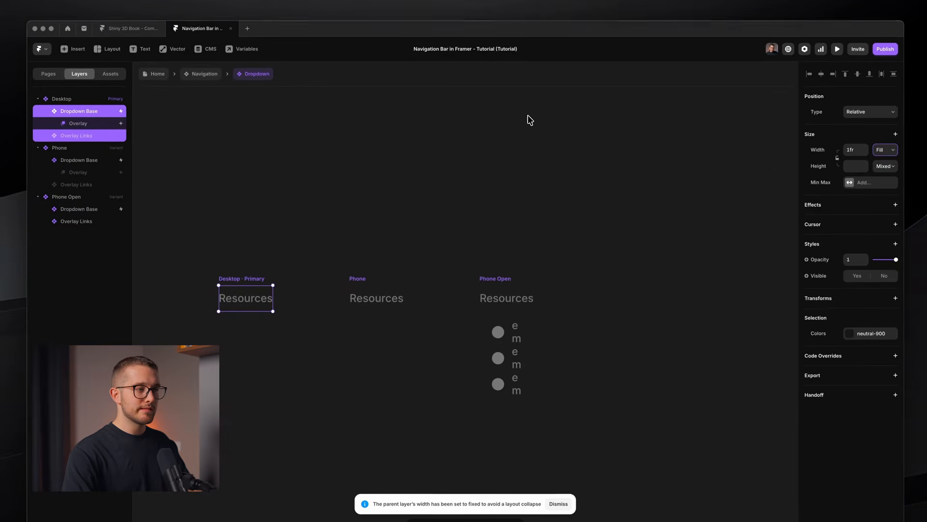
Widen the Phone Open variant to 171 px and select the primary Desktop variant.
click(496, 286)
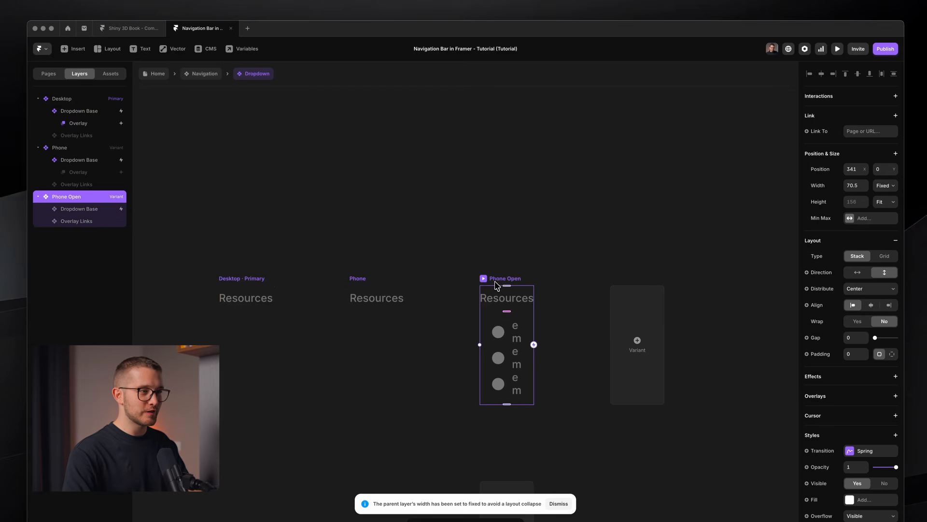
drag(534, 314, 611, 315)
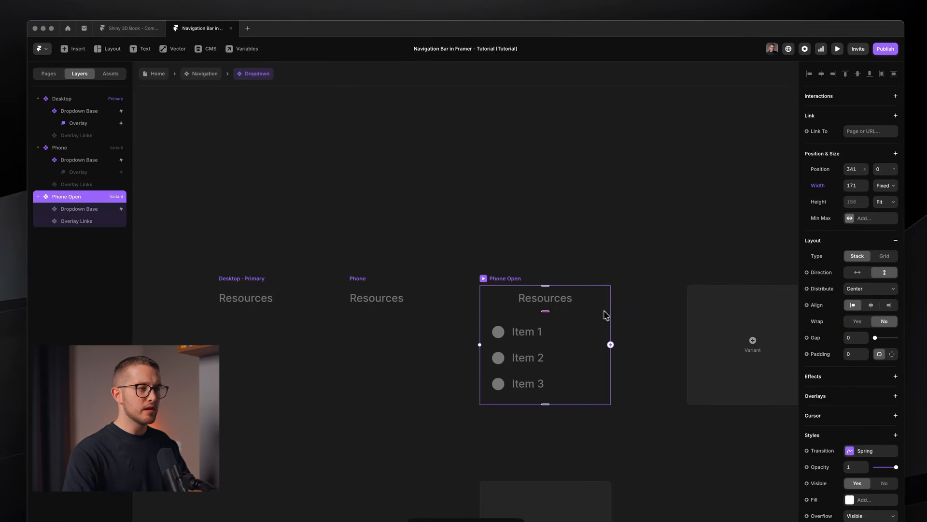
click(385, 290)
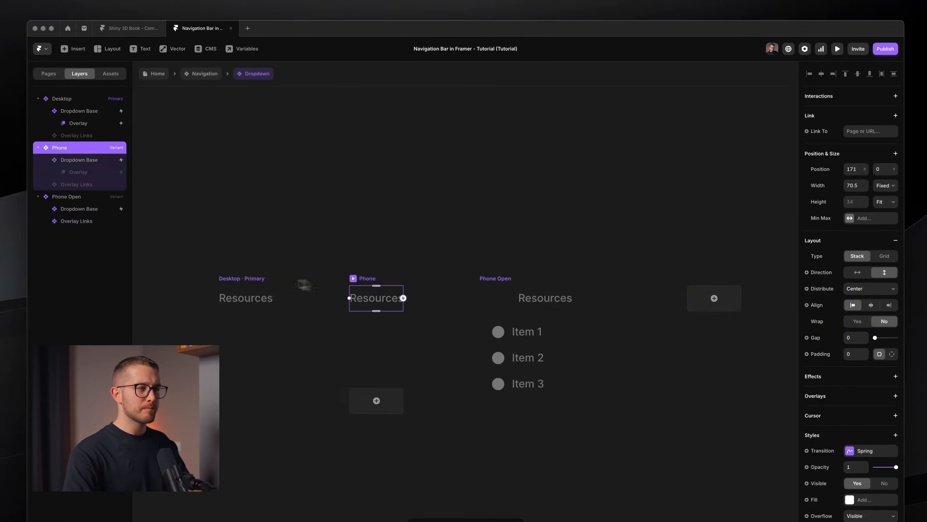
click(244, 295)
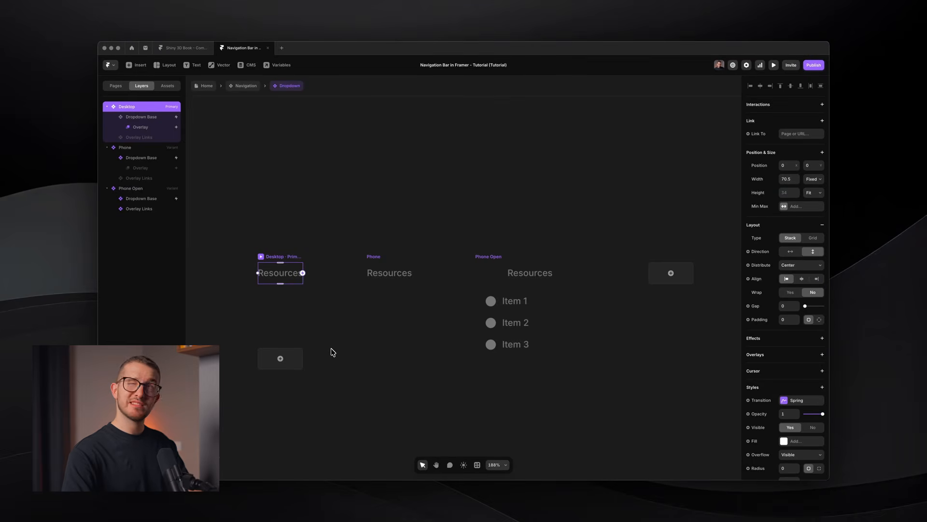
Undo the last width changes made to the Dropdown component's variants and layers.
key(super+z)
key(super+z)
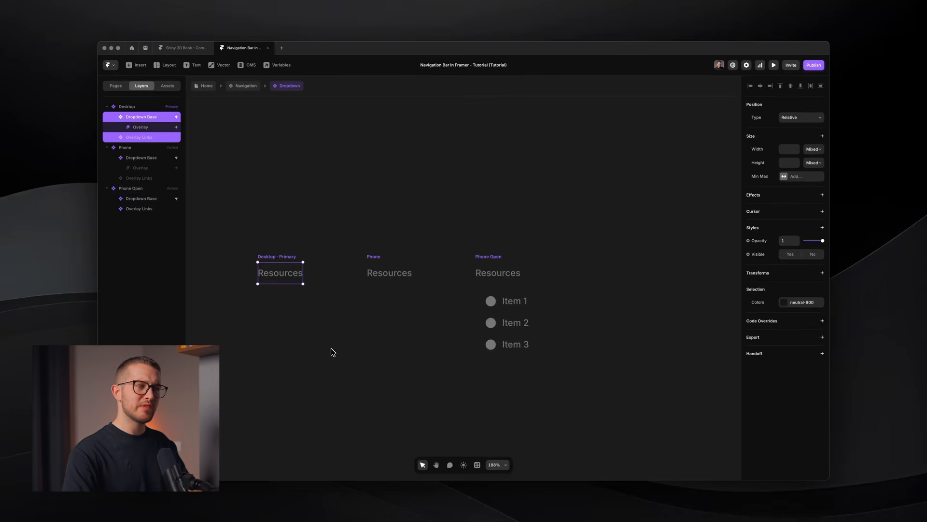
Examine the sizing and text settings of the Resources label inside the Dropdown Base component, and return to the Dropdown component.
double_click(490, 275)
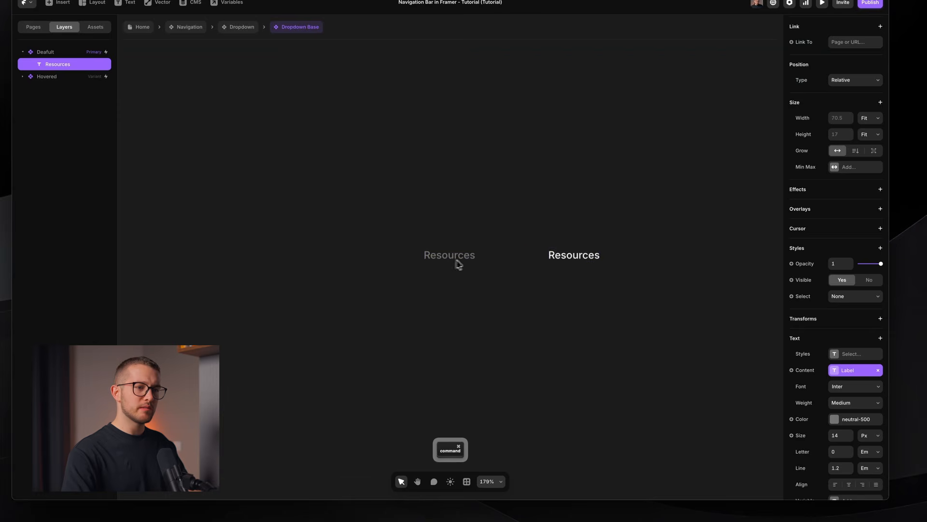
scroll(845, 455, down, 1)
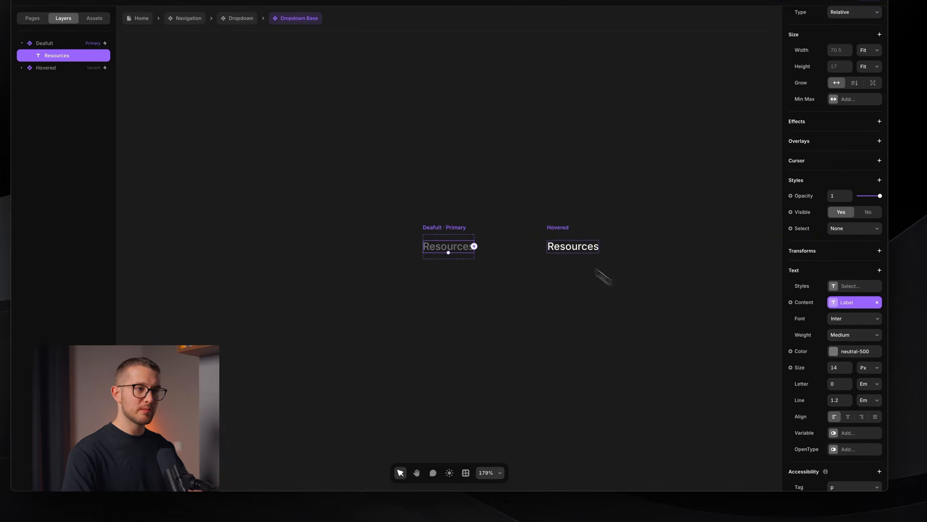
super+click(572, 249)
super+click(446, 247)
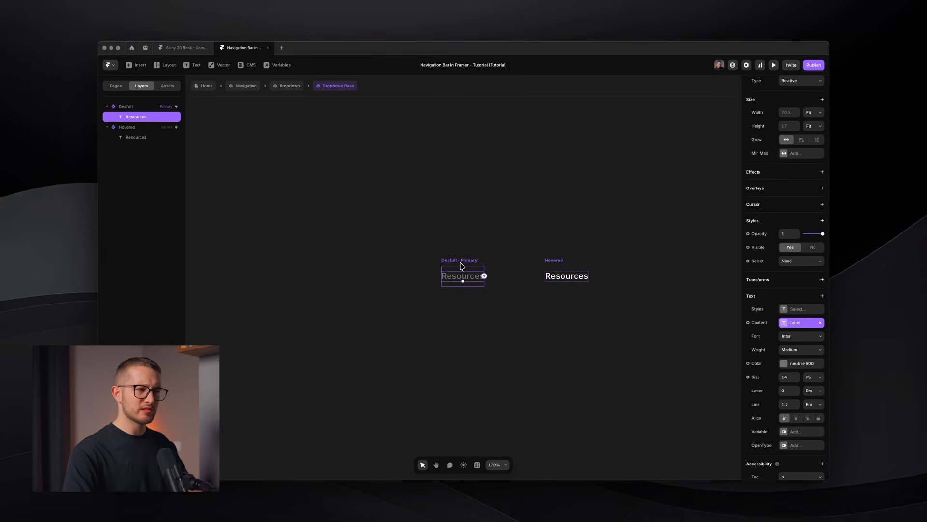
click(462, 278)
super+click(463, 279)
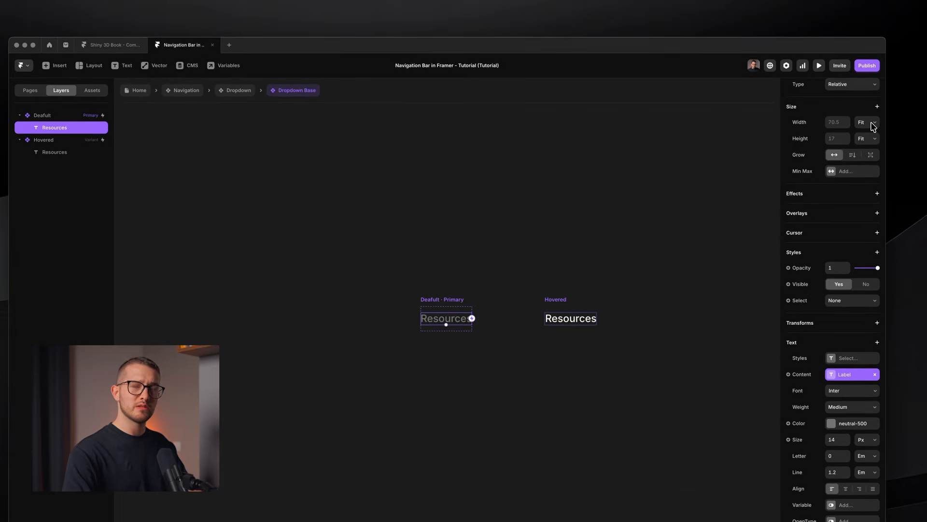
click(560, 223)
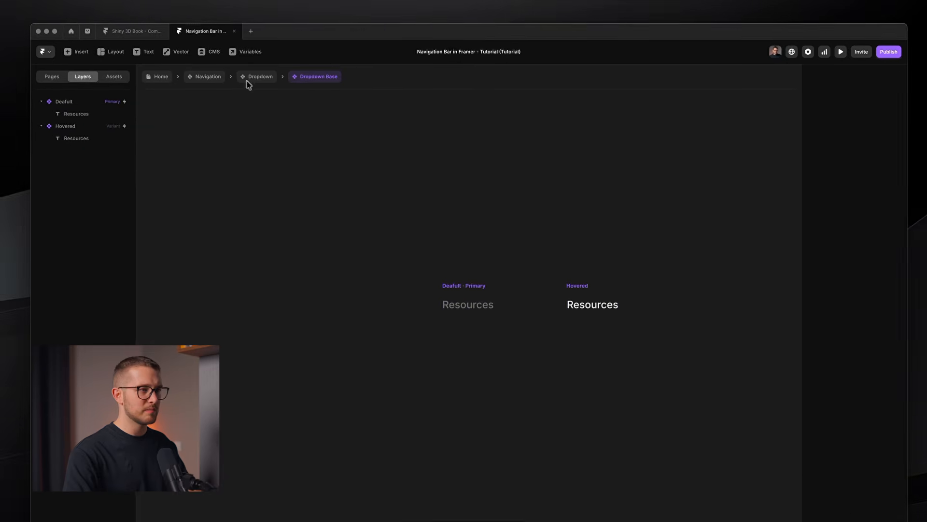
click(236, 91)
click(443, 296)
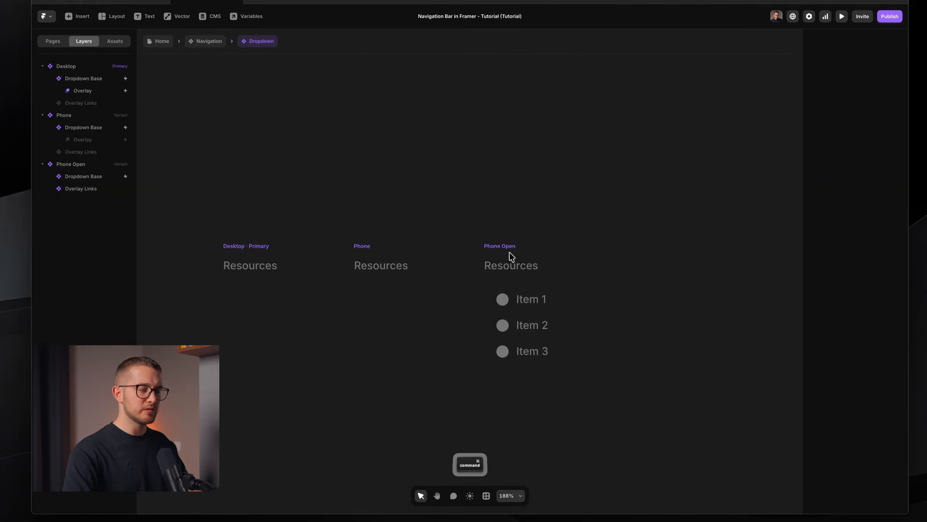
Set the Dropdown Base in the Phone Open variant to its Hovered variant.
click(245, 250)
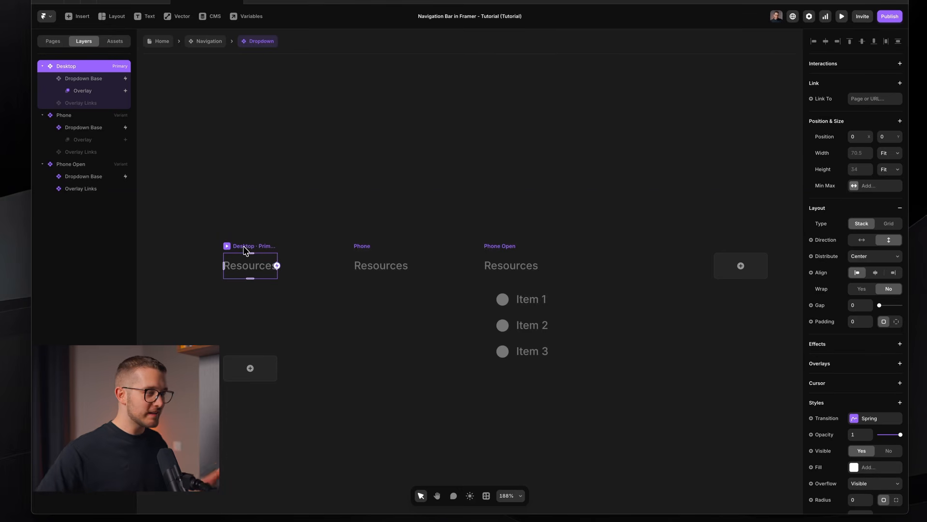
click(371, 256)
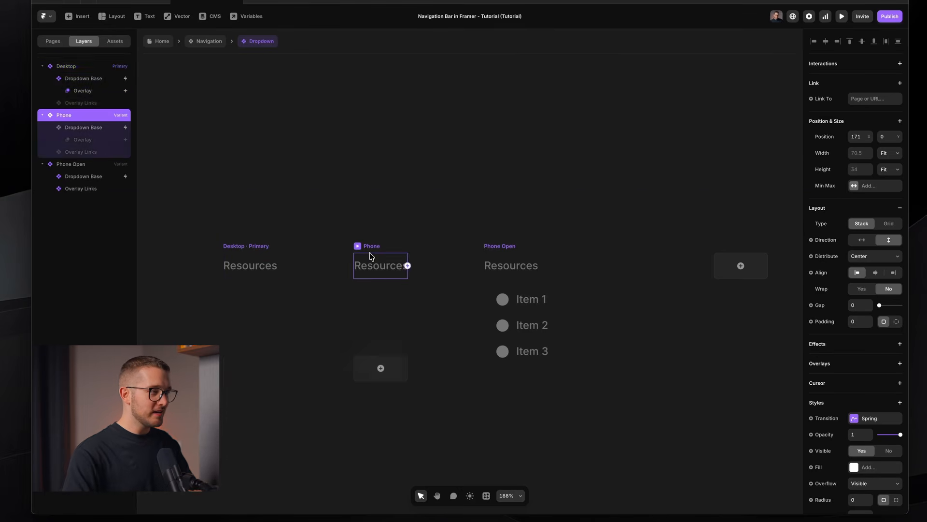
click(529, 266)
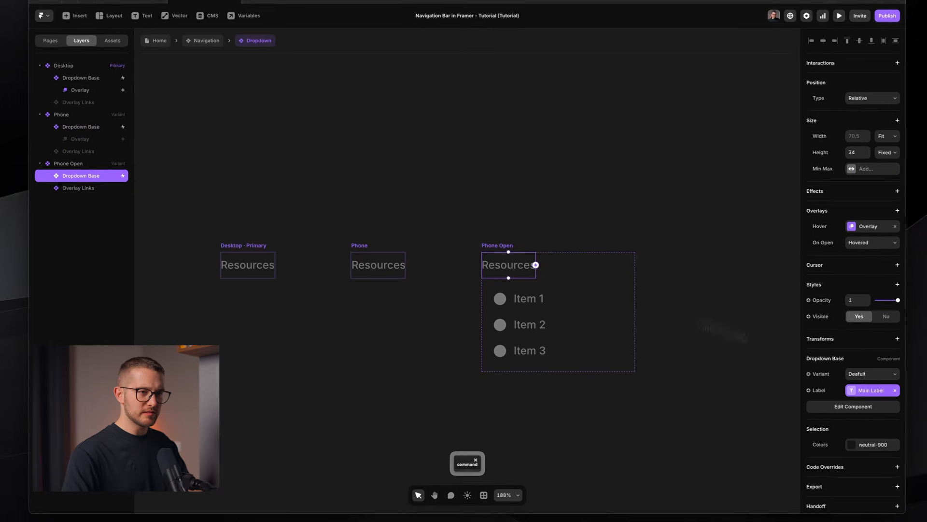
click(869, 377)
click(845, 380)
click(626, 205)
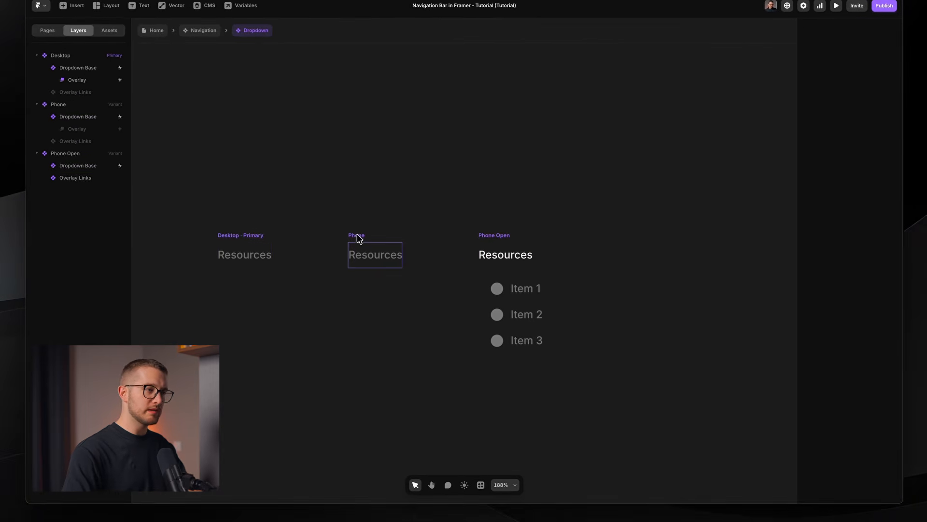
Add a Click interaction that switches the Phone variant to Phone Open.
click(357, 236)
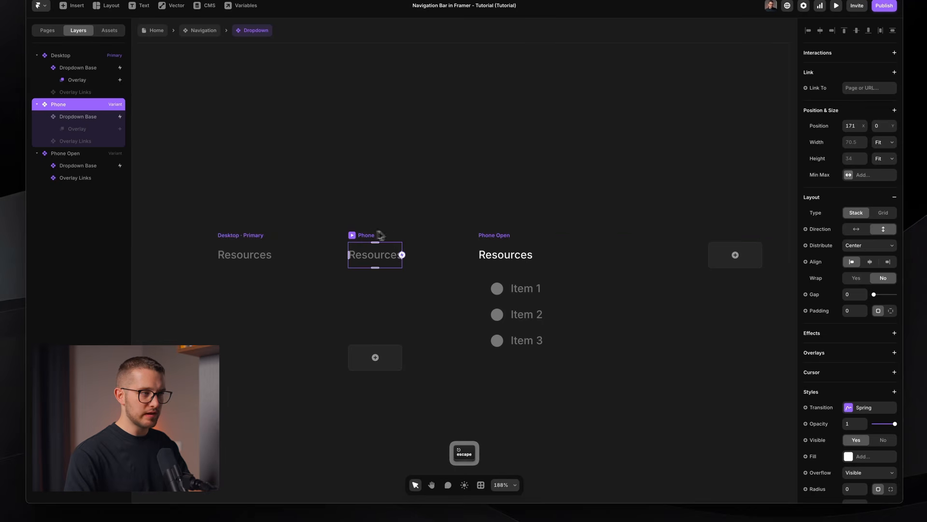
drag(402, 255, 534, 280)
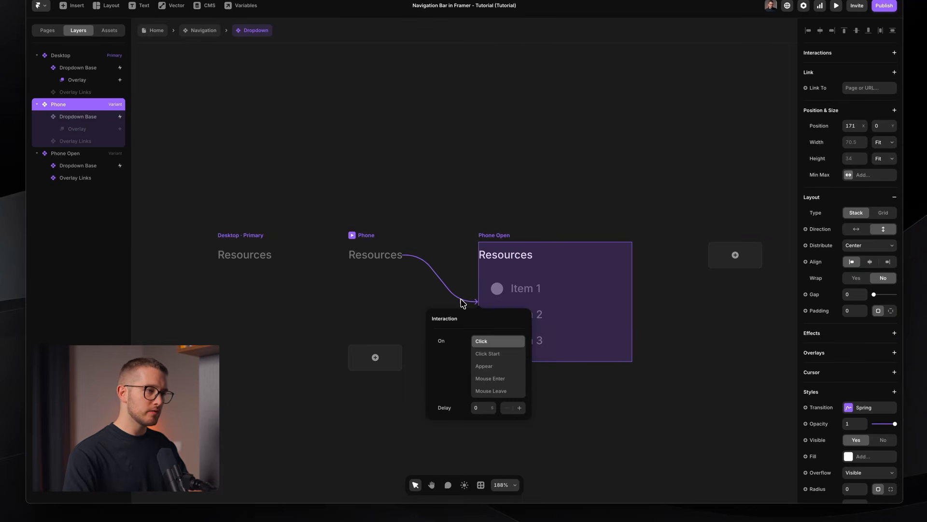
click(569, 432)
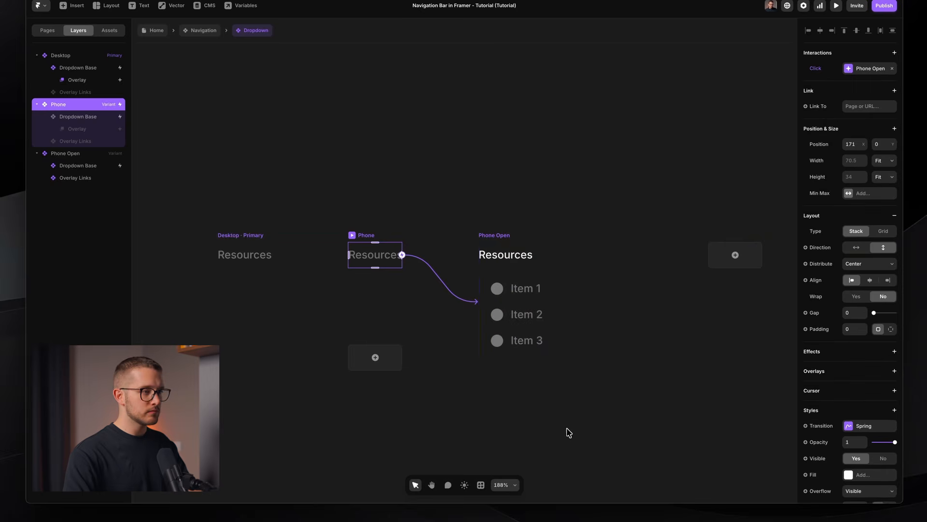
Add a Click interaction that switches the Phone Open variant back to Phone.
click(517, 265)
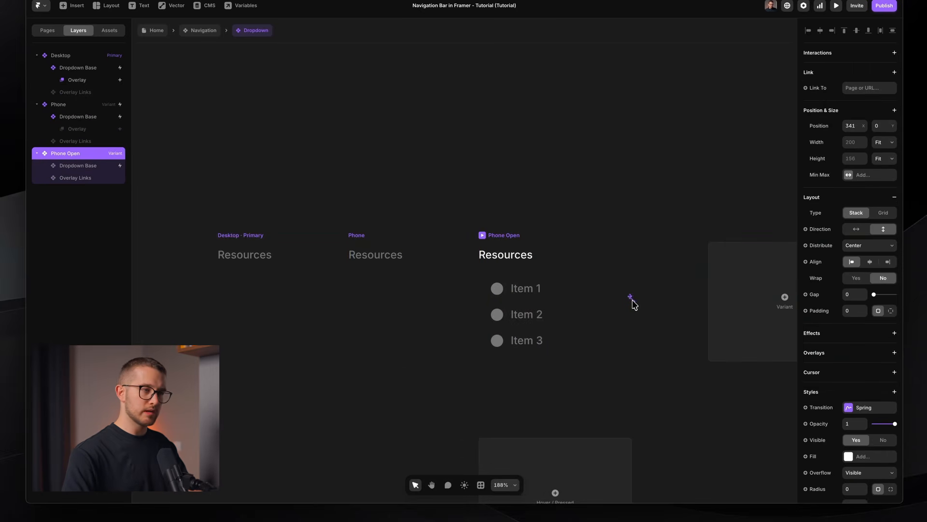
click(394, 261)
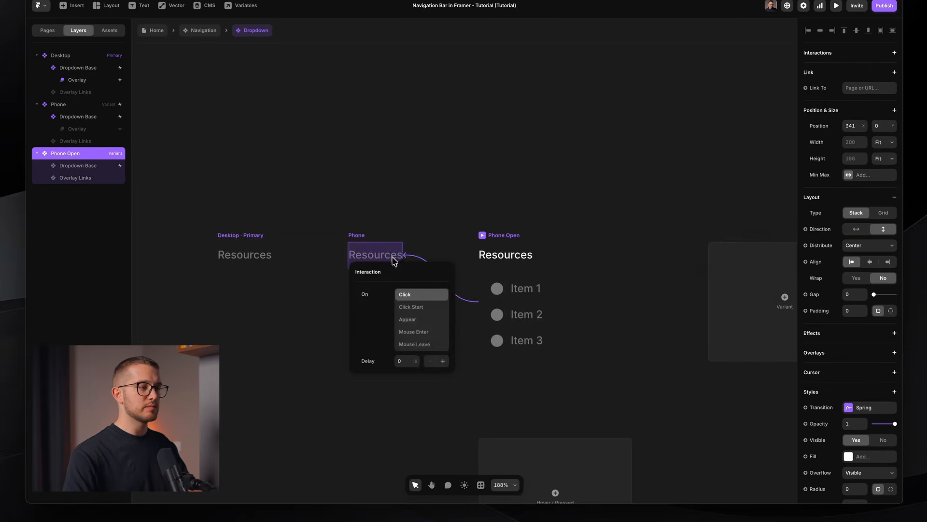
click(454, 220)
Preview the Phone variant and test opening the dropdown from its Resources label.
click(358, 247)
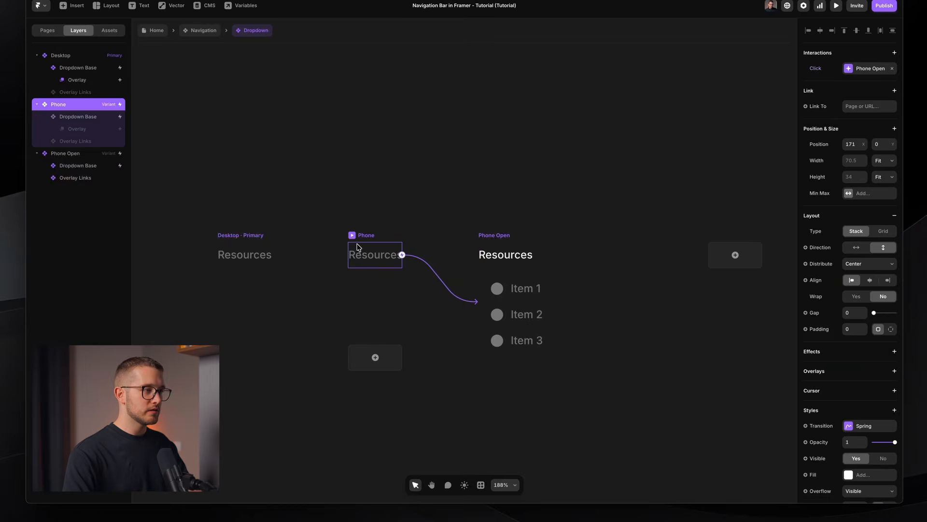
click(352, 235)
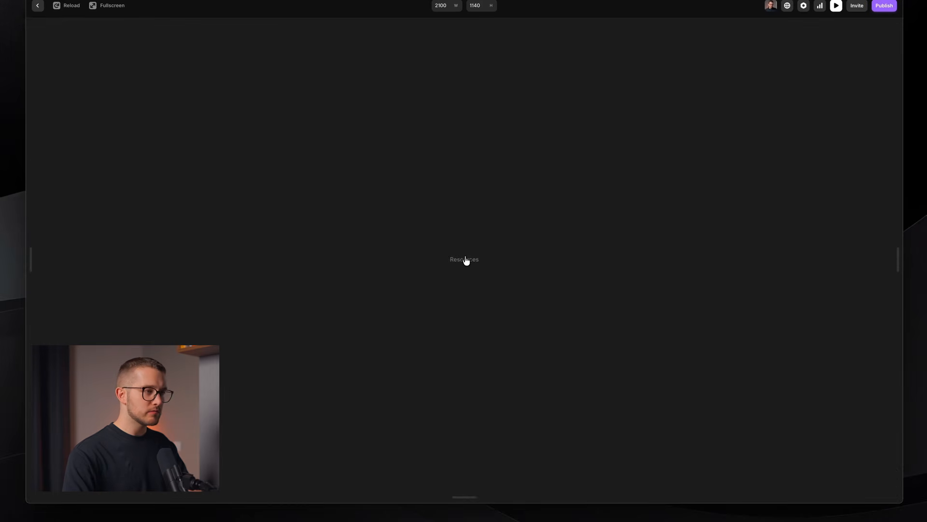
key(super+r)
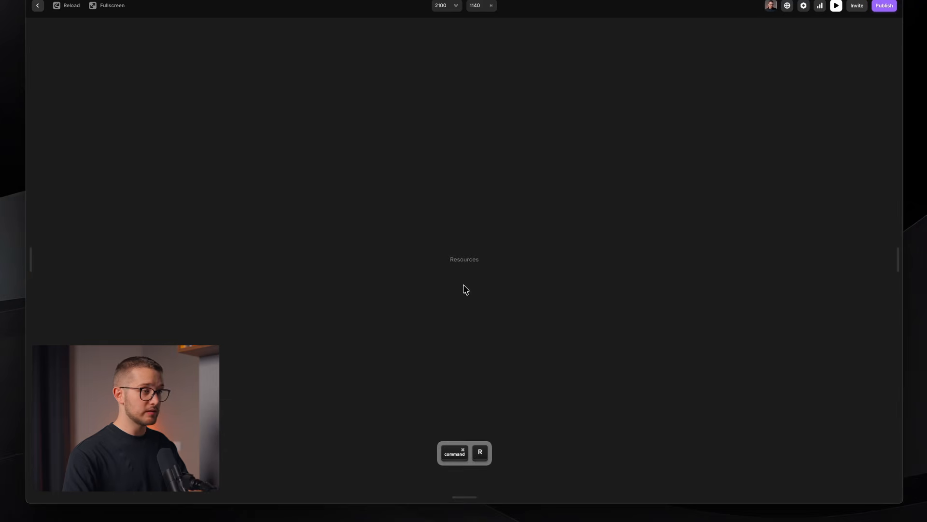
click(470, 264)
key(Escape)
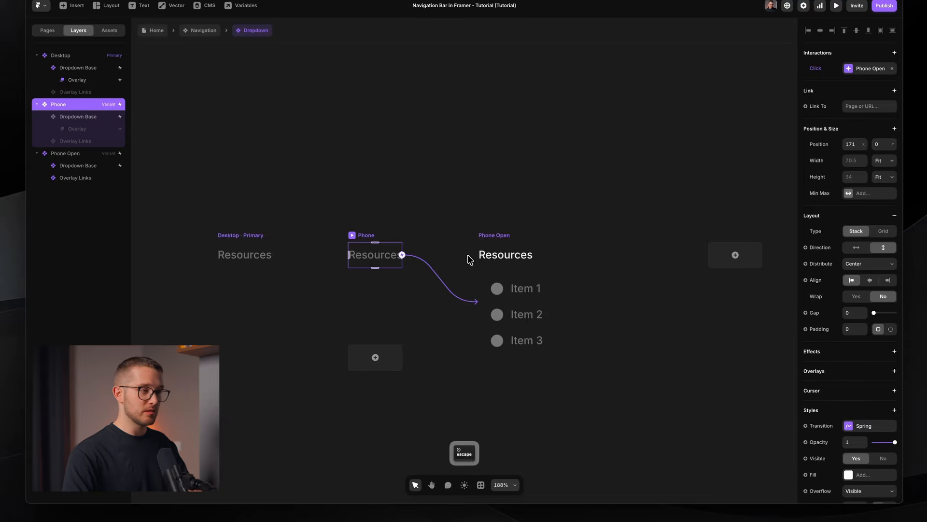
Check the Label variable's settings for the Desktop variant's Overlay Links.
super+click(259, 254)
click(106, 94)
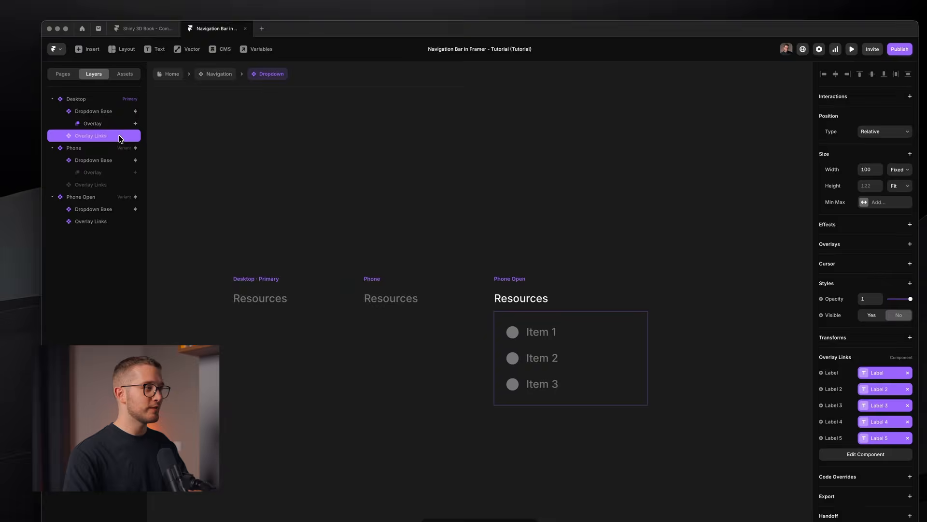
click(889, 373)
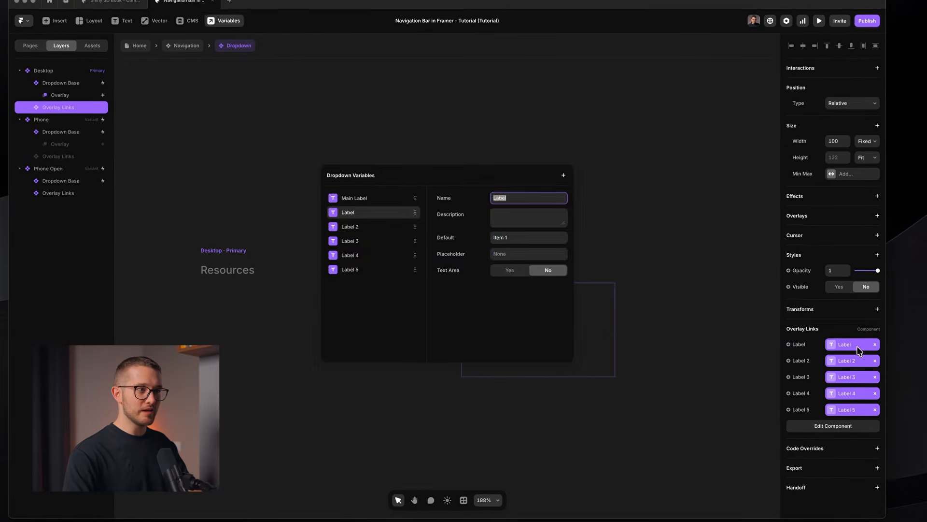
click(889, 372)
super+click(505, 299)
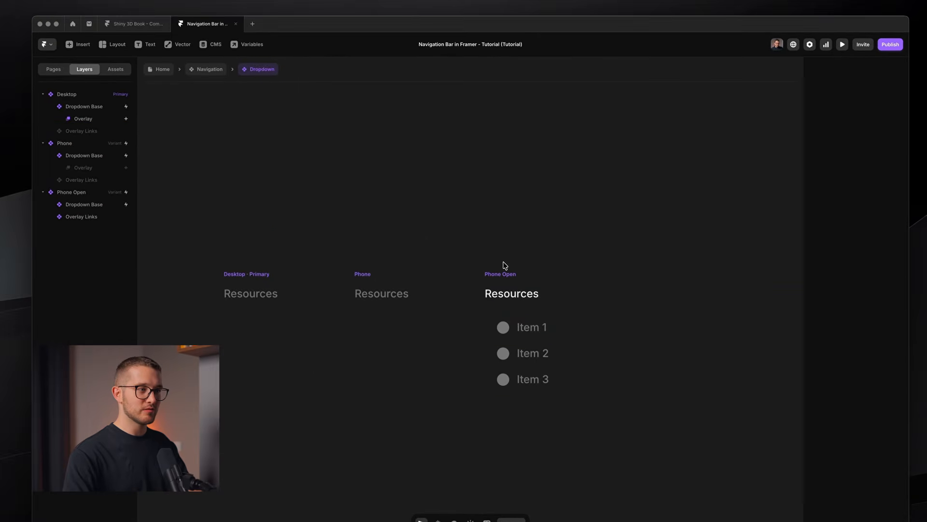
Preview the Dropdown component again starting from its Phone variant.
key(super+p)
key(Escape)
click(382, 293)
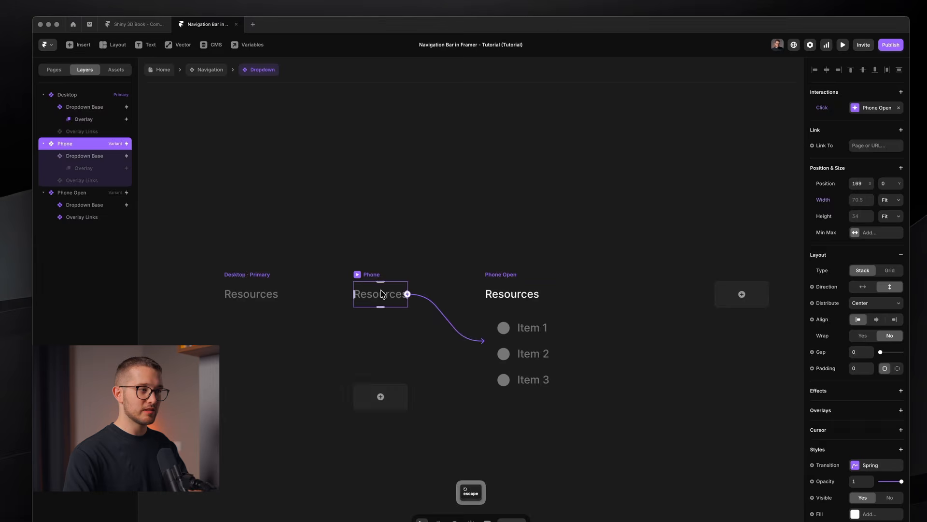
key(super+p)
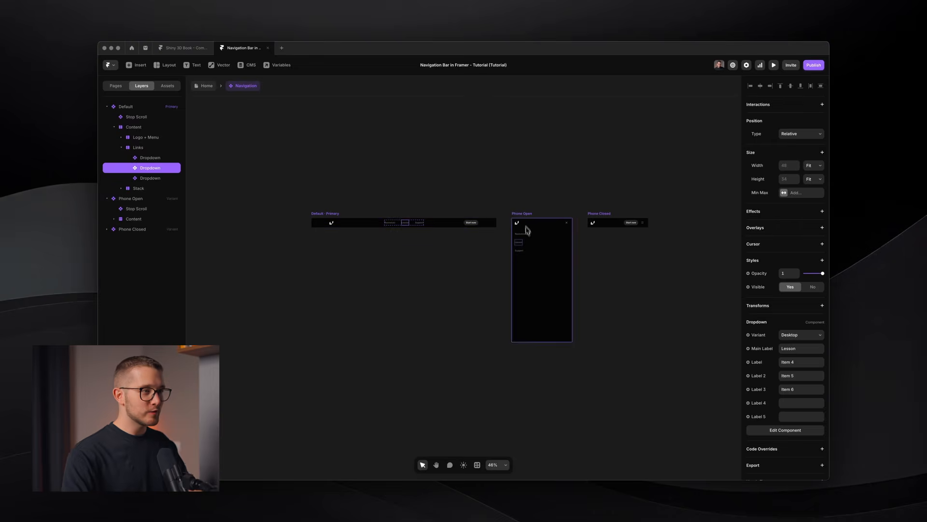
In the Navigation component, expand the Content and Links layers of Phone Closed to reveal its nested Dropdown instances.
click(520, 234)
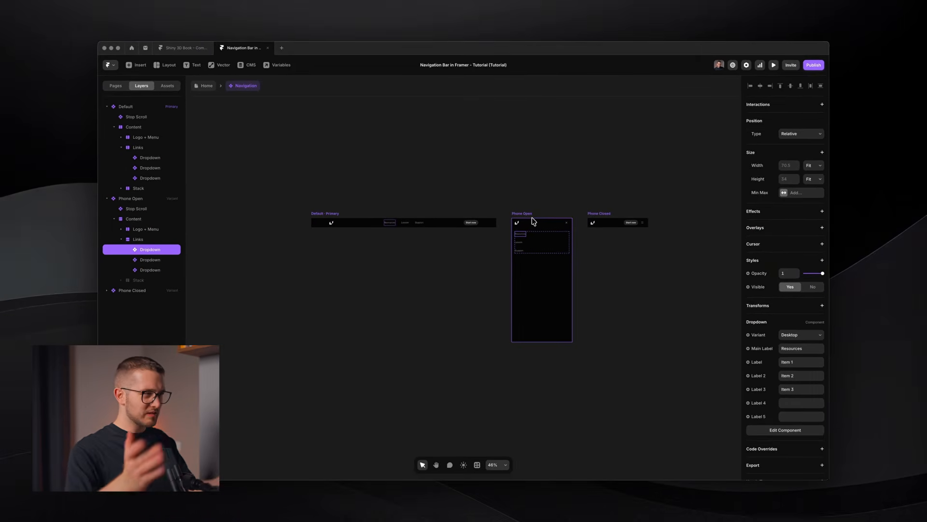
scroll(536, 253, up, 5)
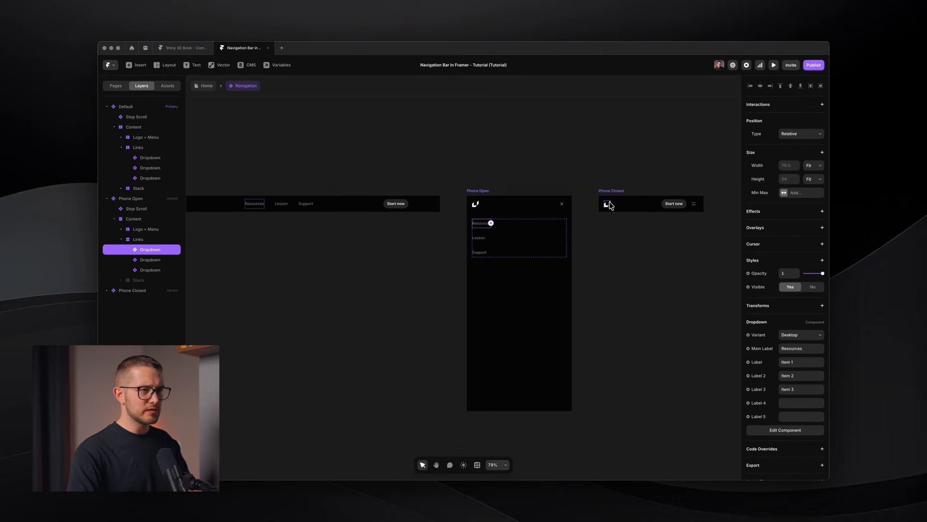
scroll(504, 215, up, 2)
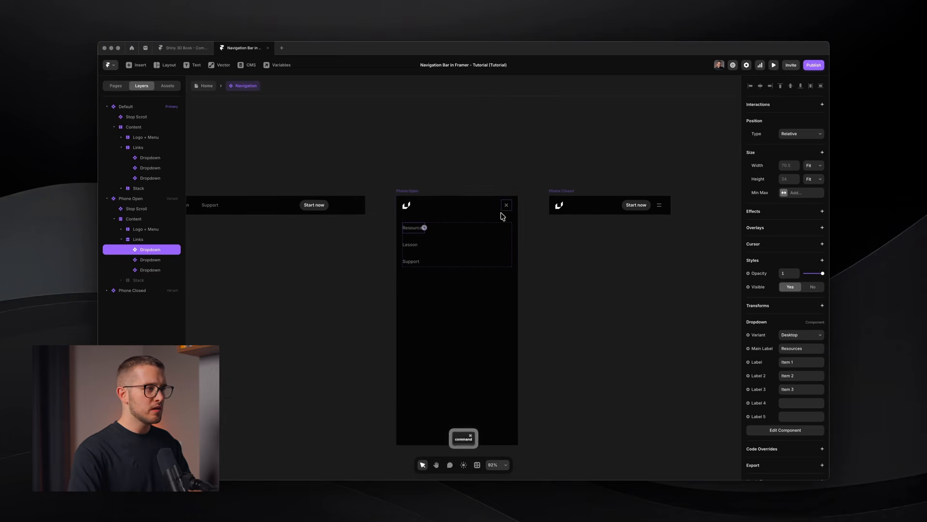
click(561, 192)
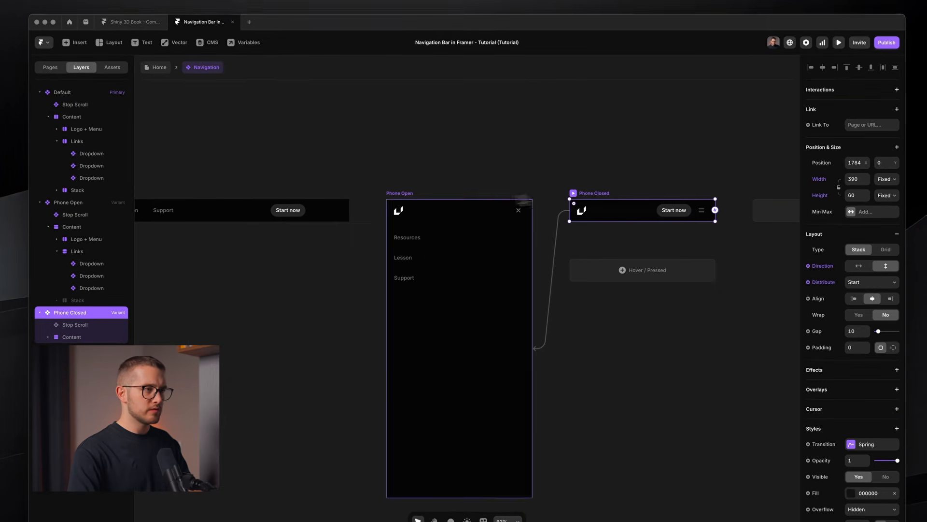
click(419, 196)
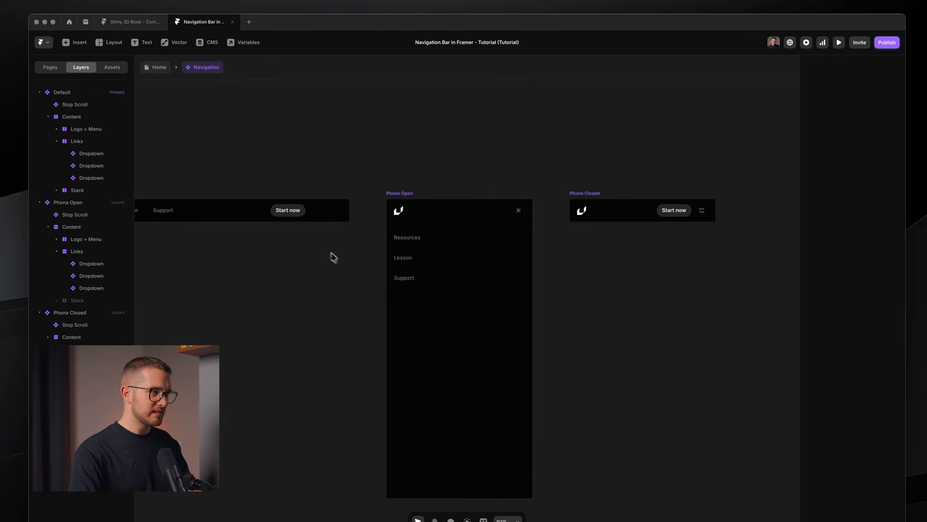
click(48, 337)
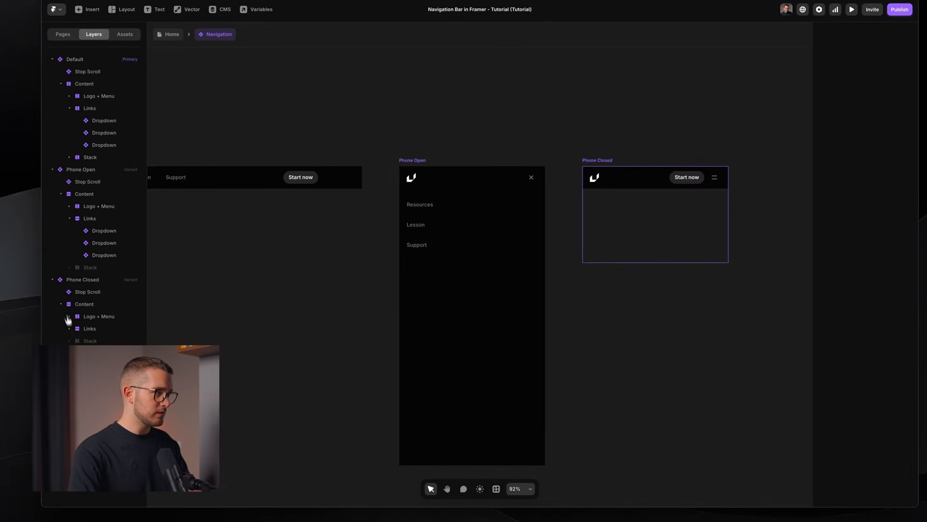
click(57, 362)
click(97, 342)
Undo the last four actions and reopen the Navigation component.
key(super+z)
key(super+z)
key(super+z)
key(super+z)
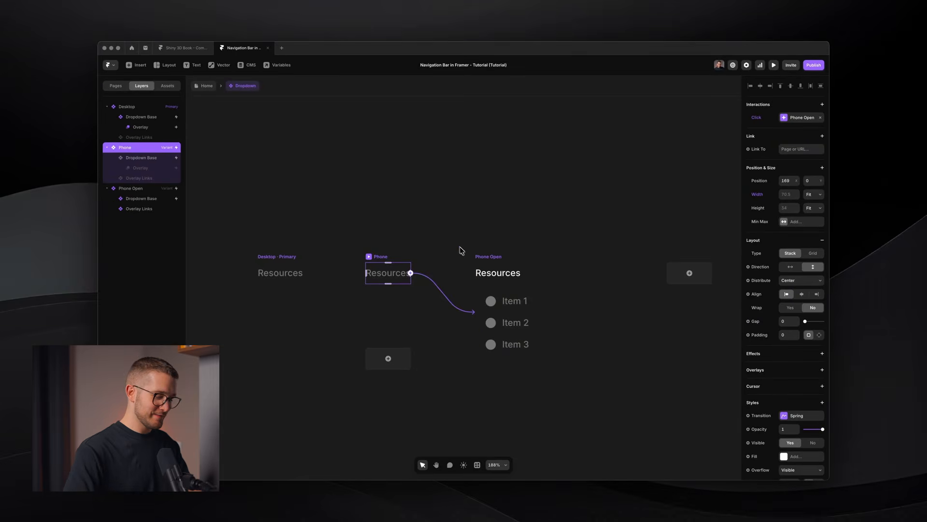
key(super+odoubleacute)
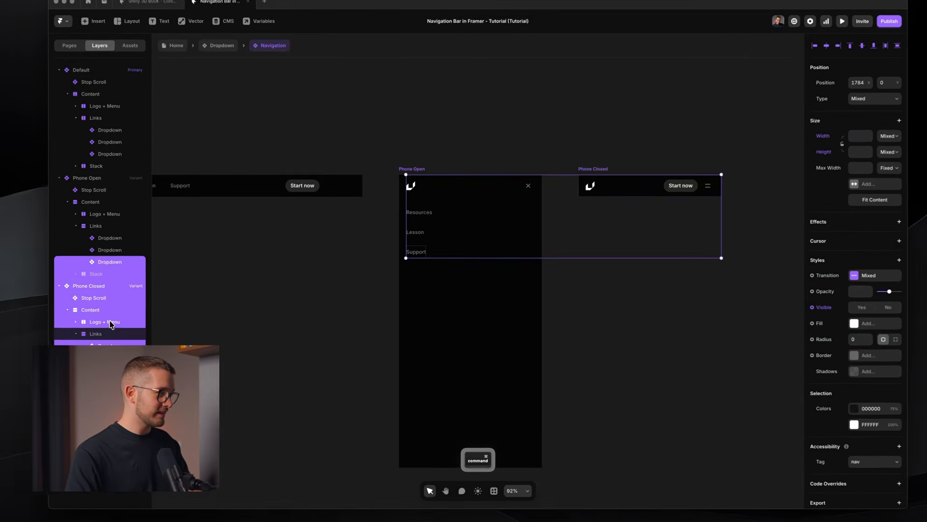
Set the Variant of all Dropdown instances inside the Phone Open and Phone Closed navigation variants to Phone.
super+click(105, 288)
super+click(110, 261)
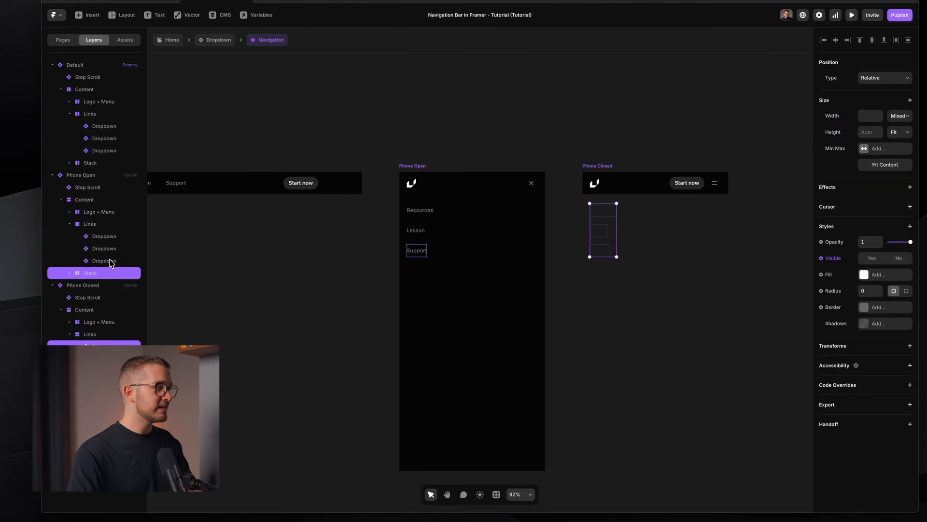
super+click(109, 262)
super+click(102, 274)
super+click(105, 256)
super+click(108, 239)
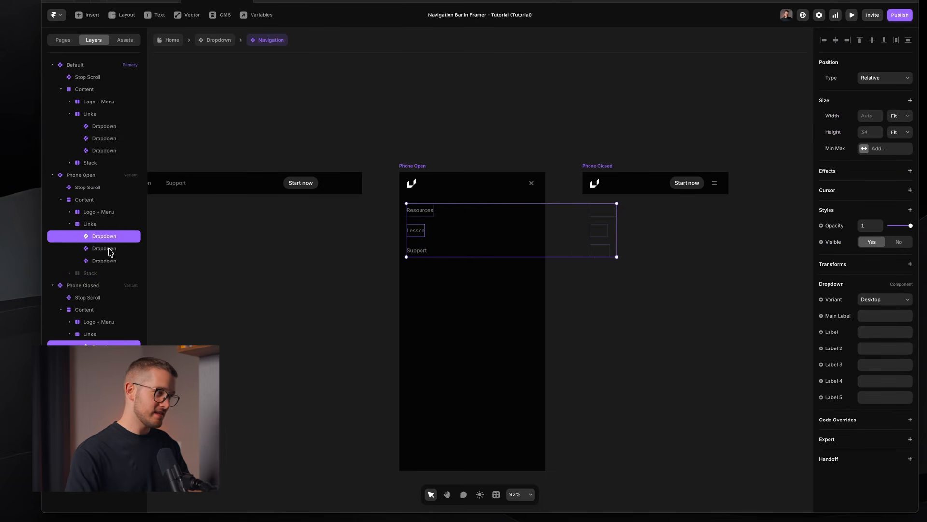
super+click(109, 248)
super+click(109, 259)
click(875, 300)
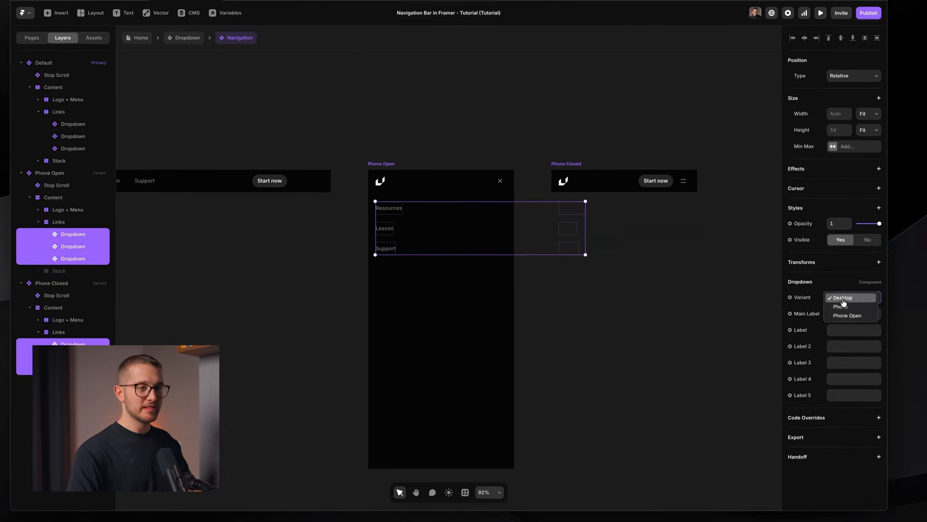
click(875, 308)
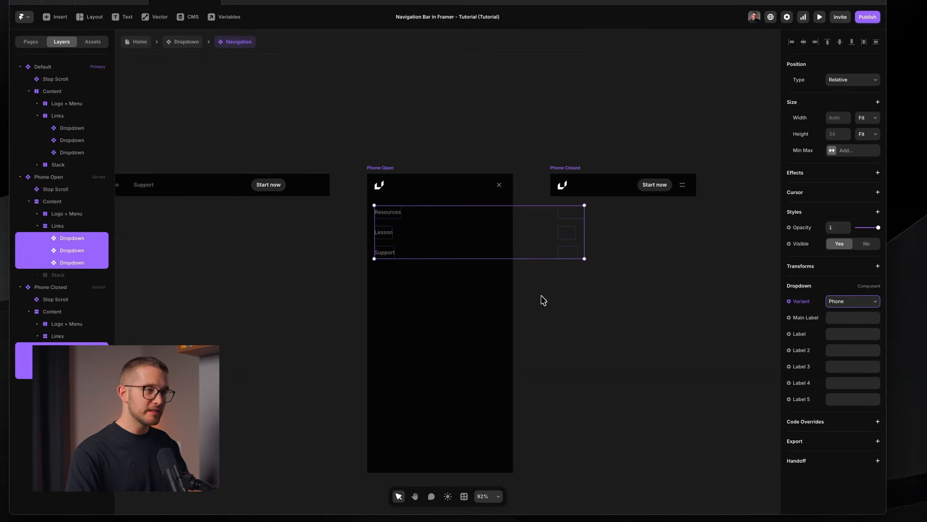
click(544, 299)
Preview the Navigation component's Phone Open variant and test expanding the Resources dropdown.
click(382, 176)
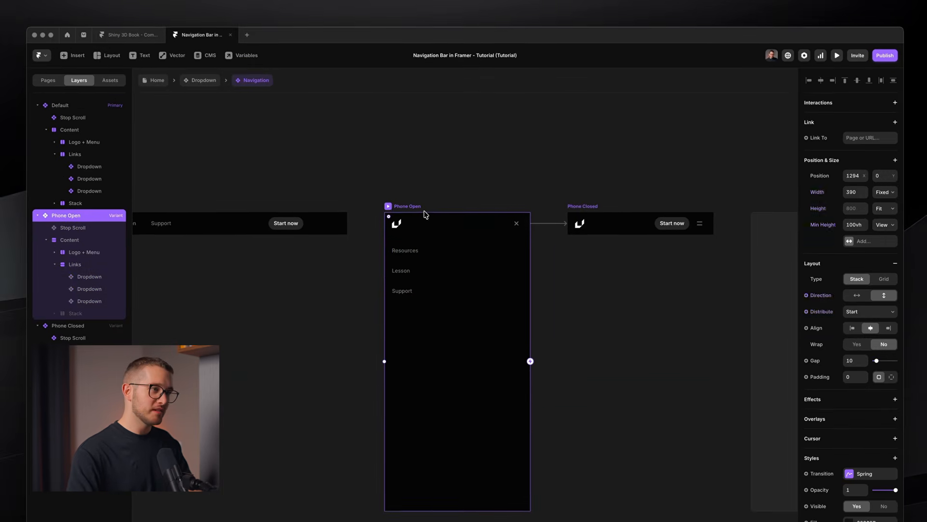
click(391, 208)
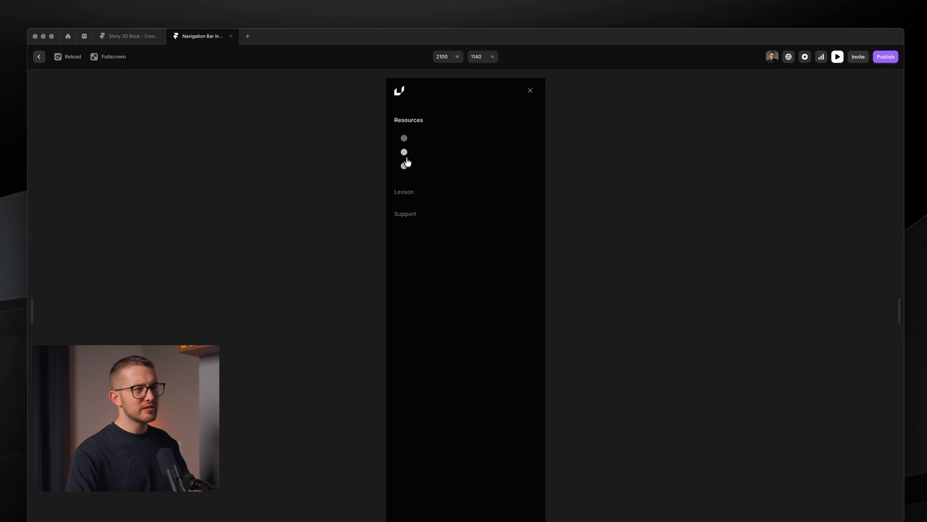
key(Escape)
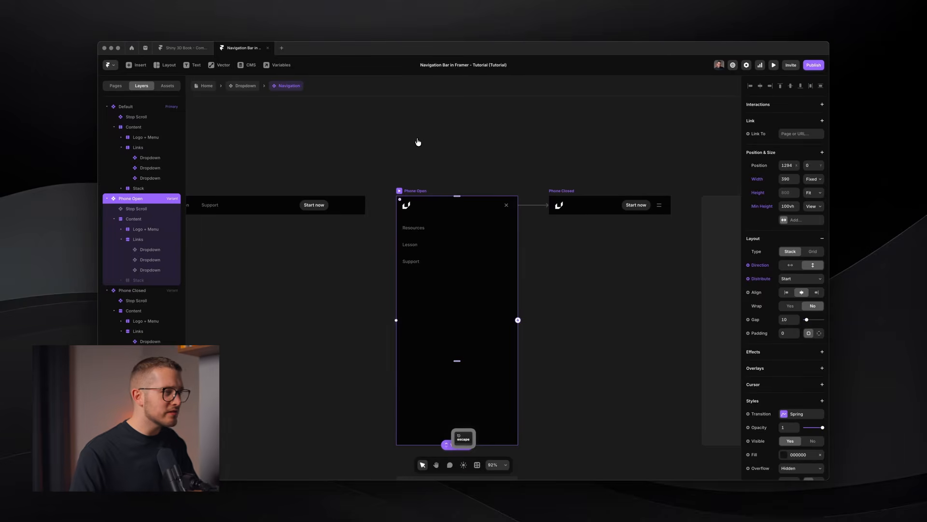
Publish the site and open the live page in the browser with developer tools in a phone-width responsive view.
key(super+shift+p)
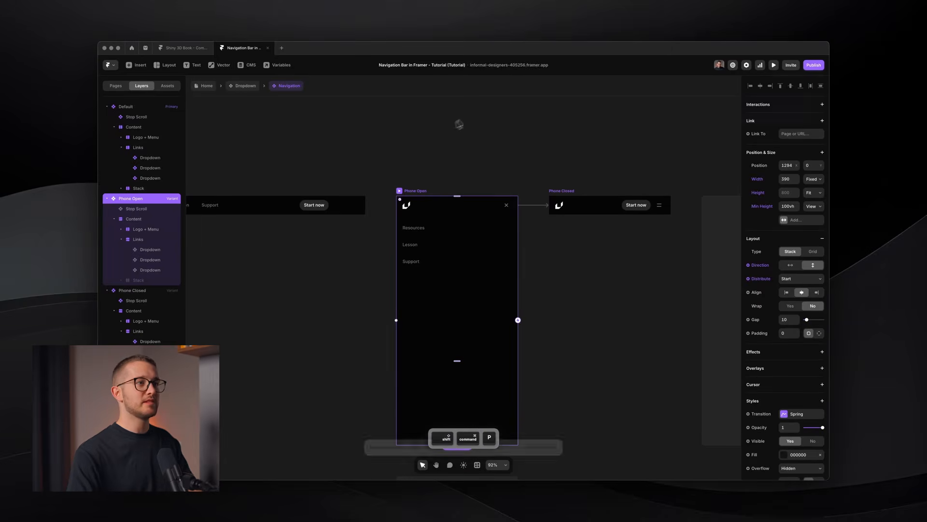
key(super+o)
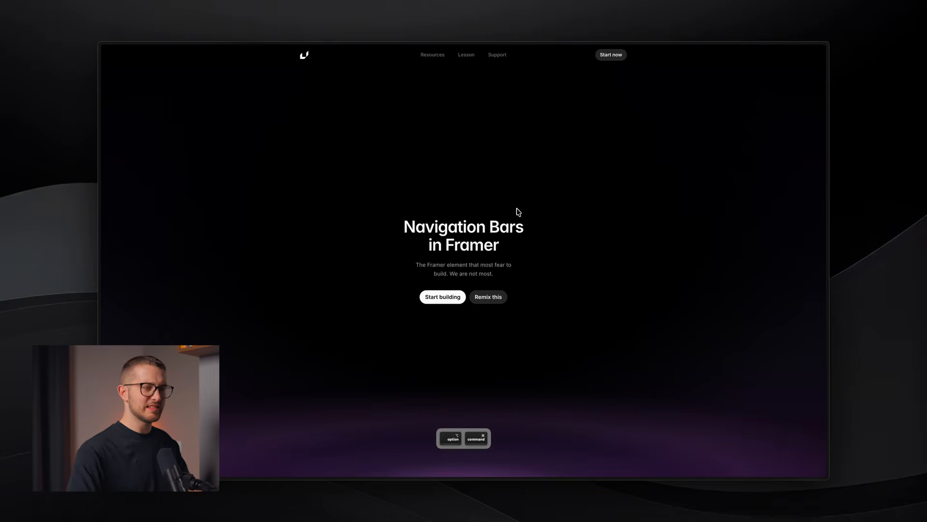
key(alt+super+i)
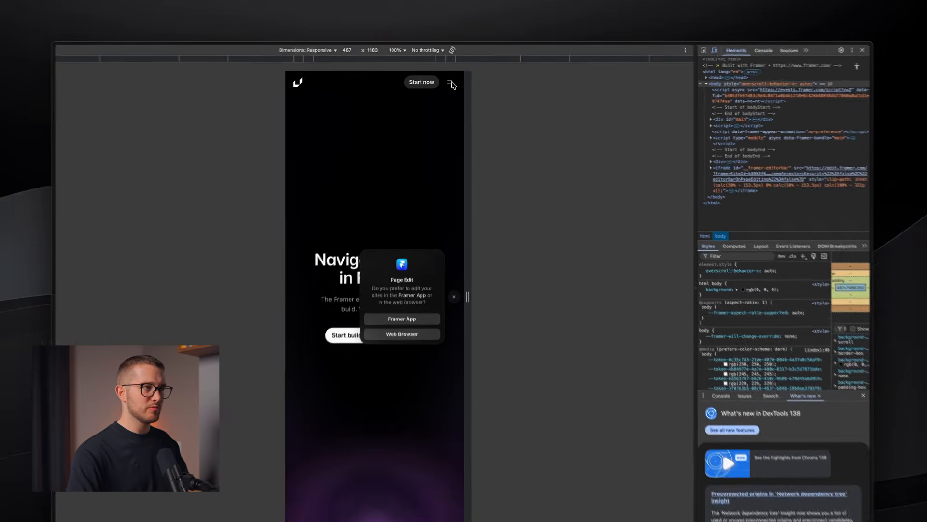
Expand Resources in the live mobile menu and inspect the first dropdown item's markup down to its text element.
click(452, 83)
click(315, 115)
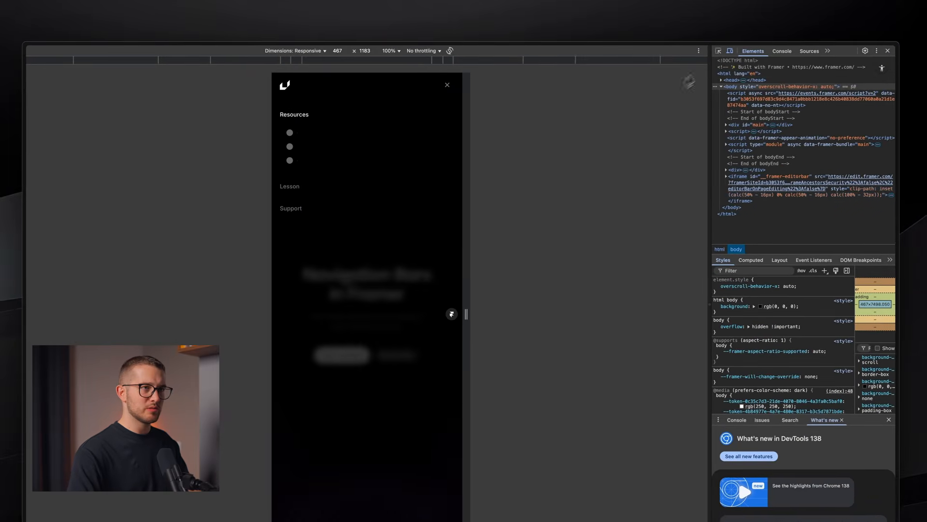
key(super+shift+c)
click(298, 136)
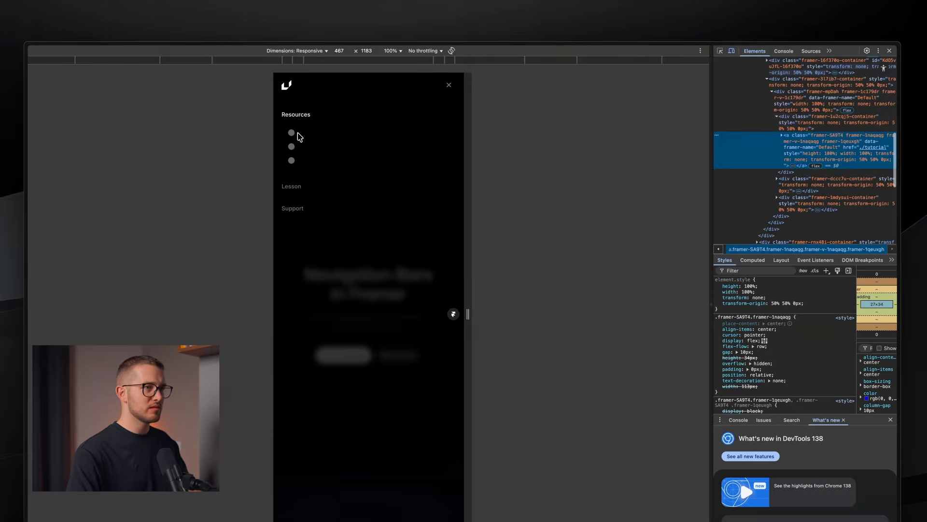
click(783, 137)
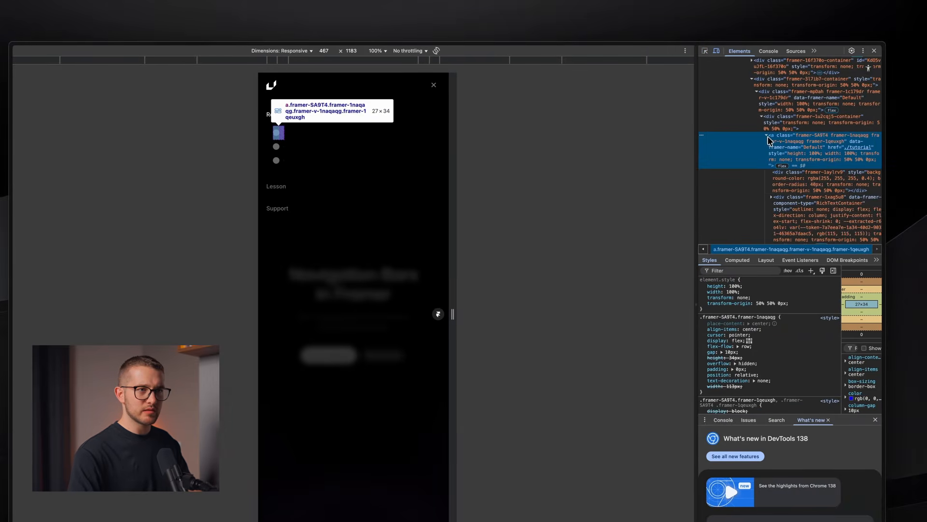
scroll(770, 140, down, 3)
click(769, 123)
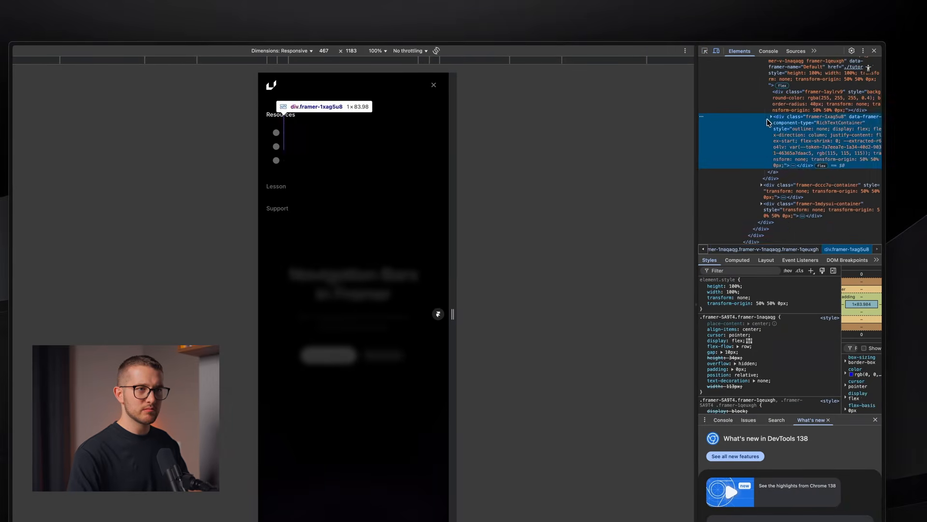
click(771, 116)
click(796, 201)
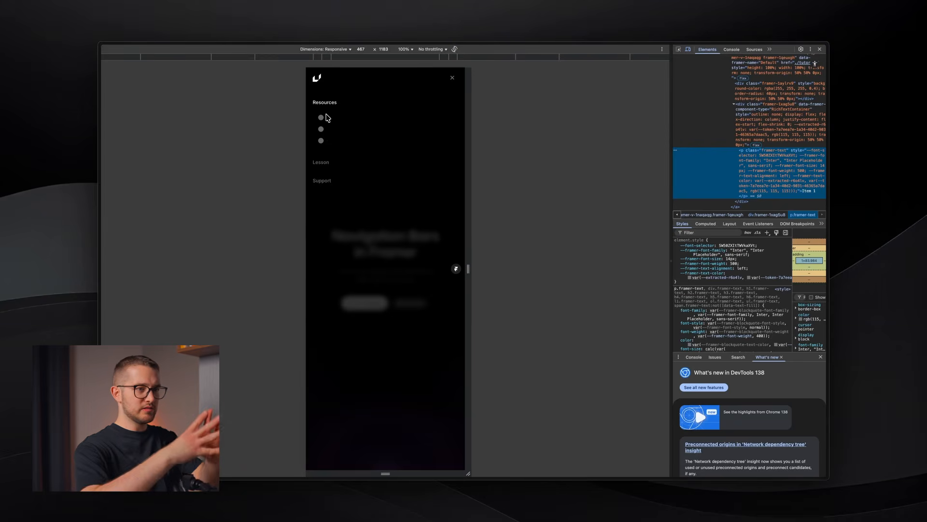
scroll(326, 115, up, 5)
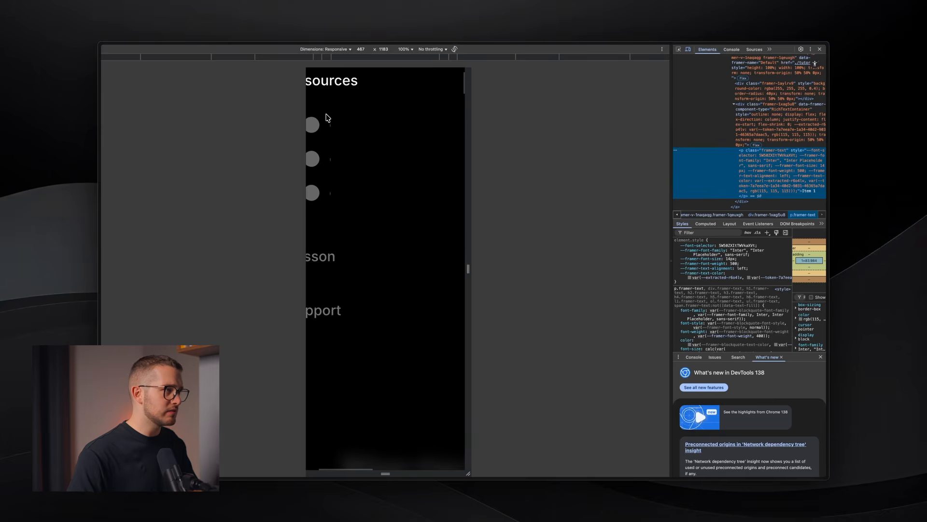
scroll(326, 114, down, 5)
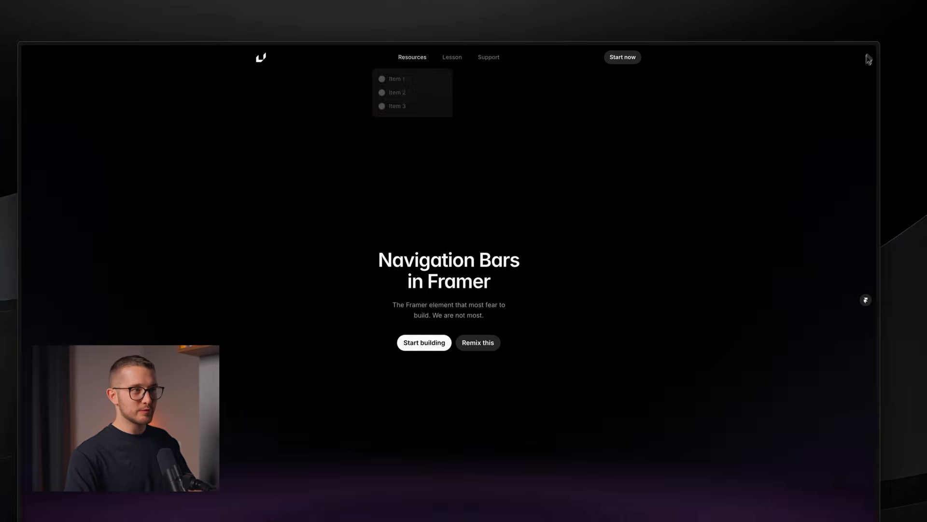
Back in Framer, set the width of the three Dropdown instances in the Phone Open variant to Fill.
key(super+Tab)
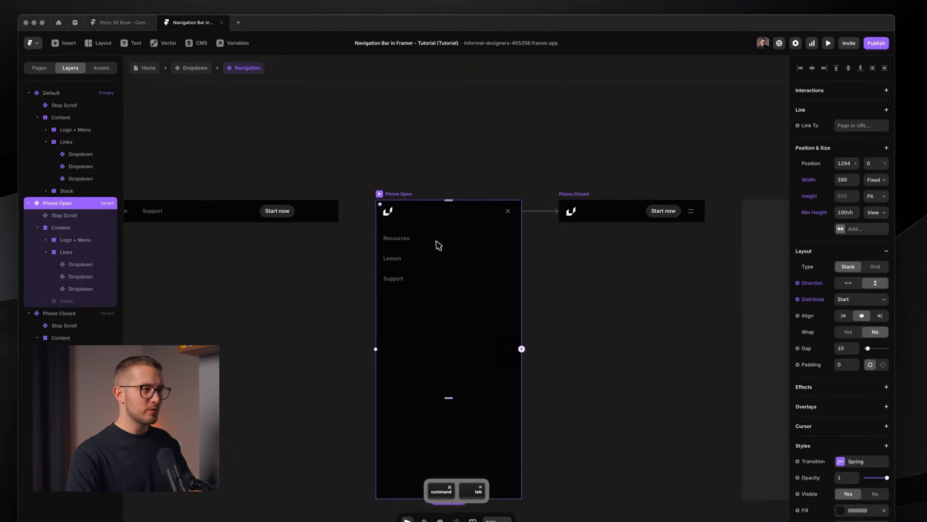
super+click(427, 271)
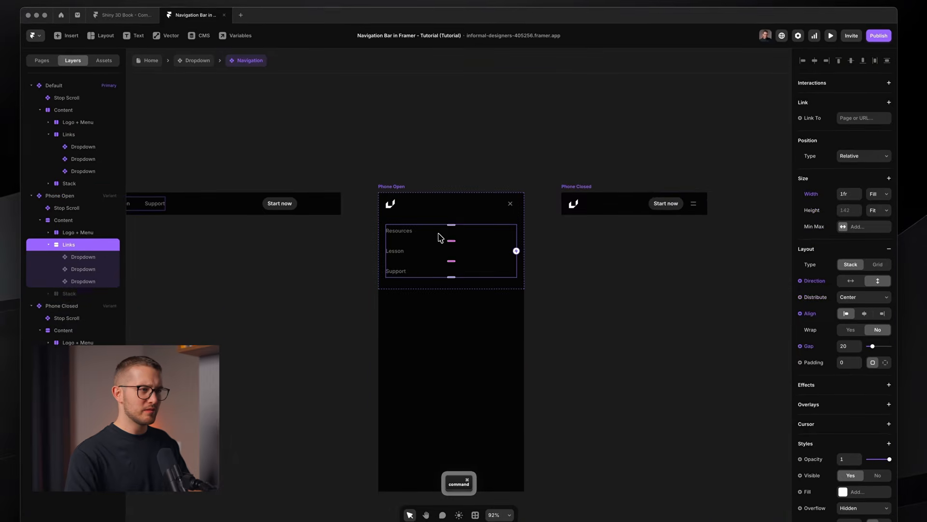
super+click(407, 231)
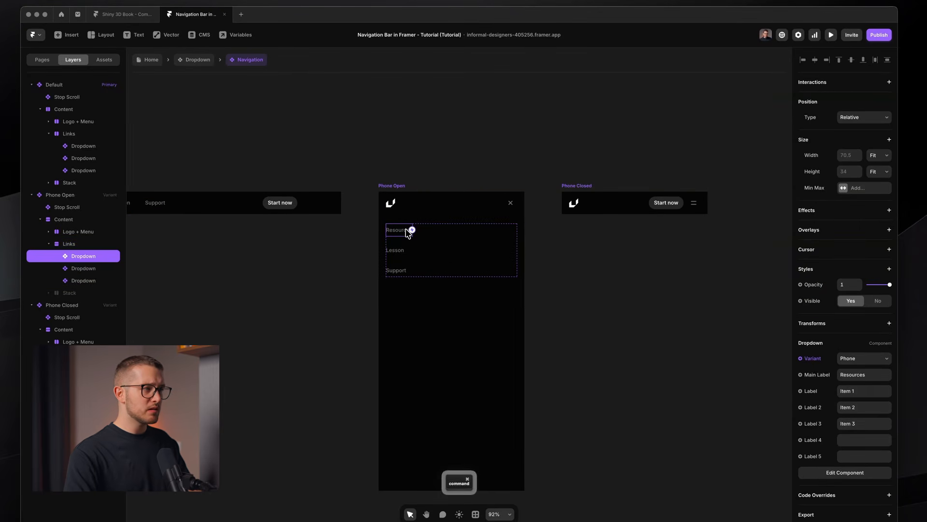
shift+super+click(396, 253)
shift+super+click(397, 271)
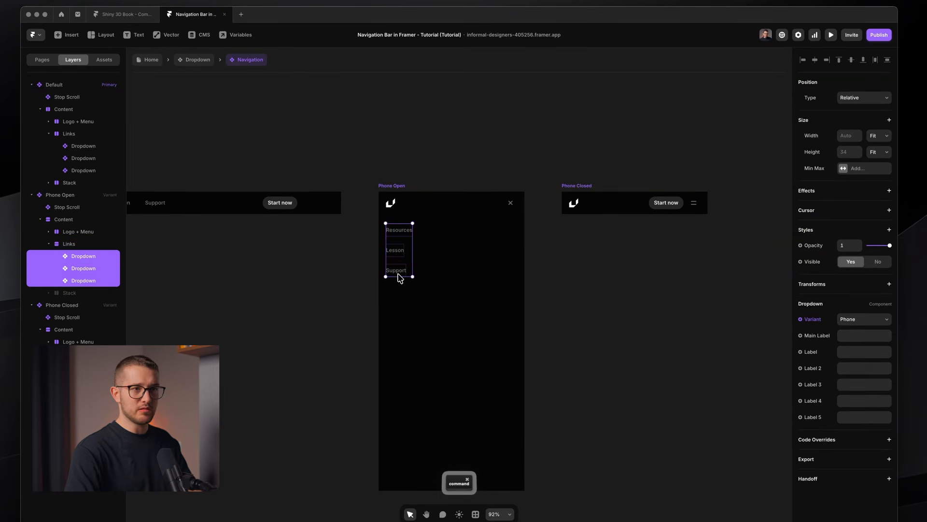
click(868, 153)
click(867, 144)
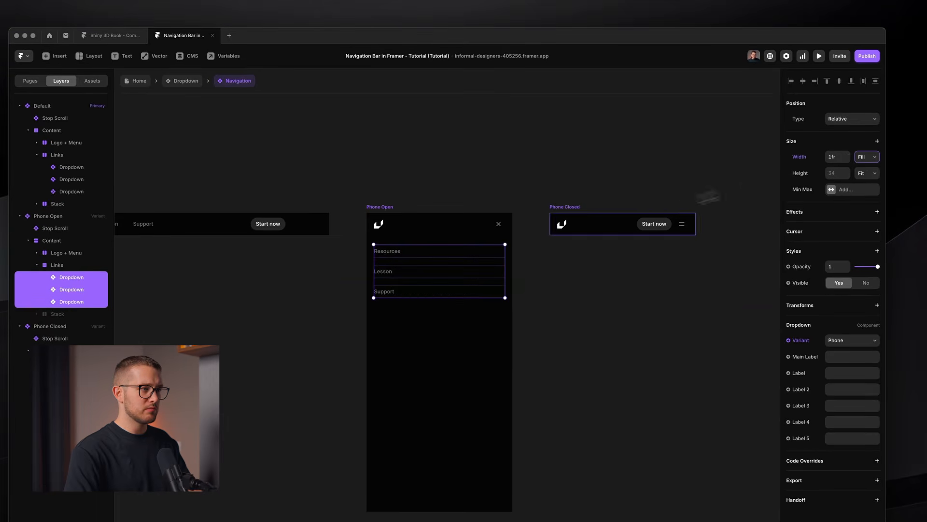
Set the width of the three Dropdown instances under Links in the Phone Closed variant to Fill.
click(591, 237)
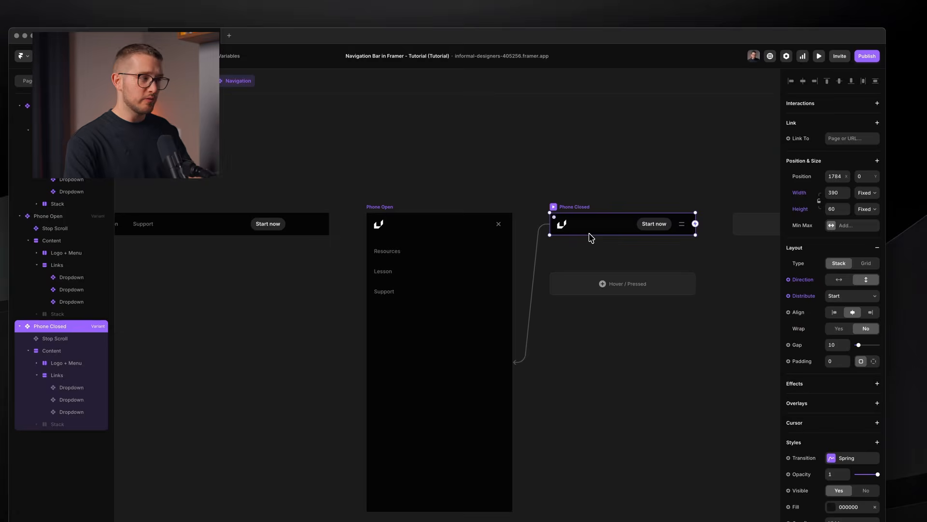
click(90, 346)
shift+click(89, 358)
shift+click(90, 371)
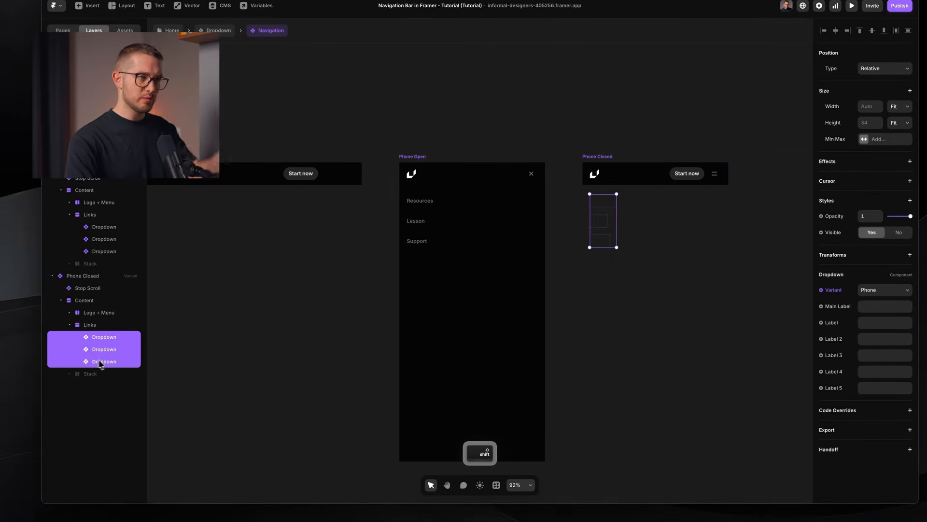
click(891, 105)
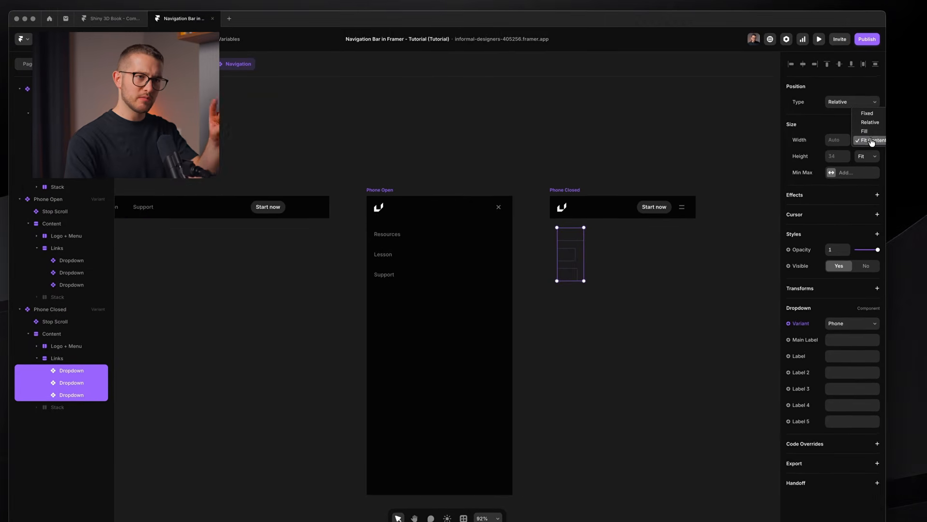
click(865, 131)
click(620, 163)
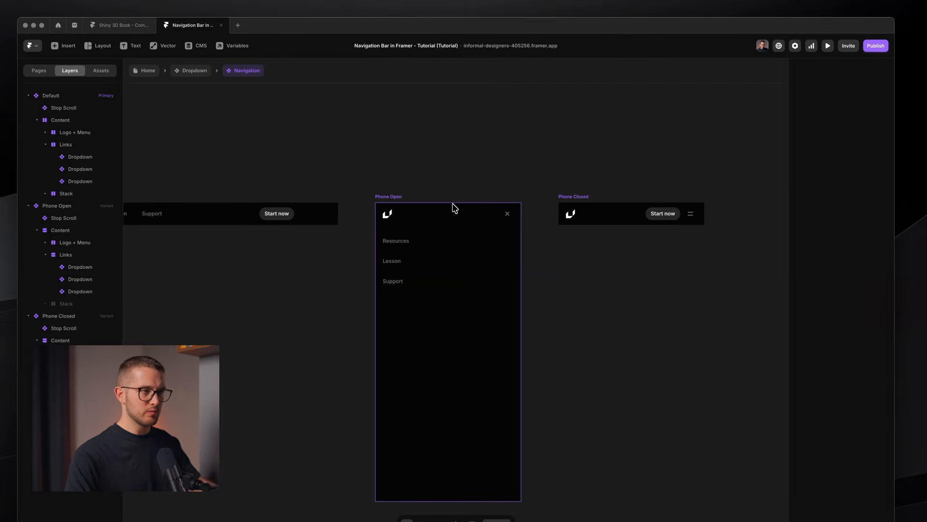
Preview the Phone Open variant again and check how the Resources dropdown's items display when expanded.
click(503, 236)
key(super+p)
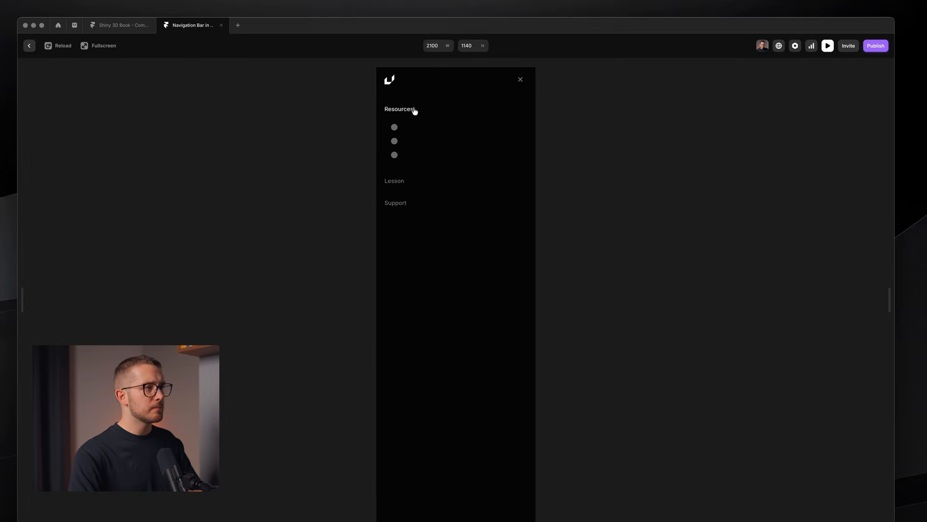
key(super+p)
Open the Dropdown component and set the width of the Desktop variant's hidden Overlay Links to Fill.
super+click(399, 268)
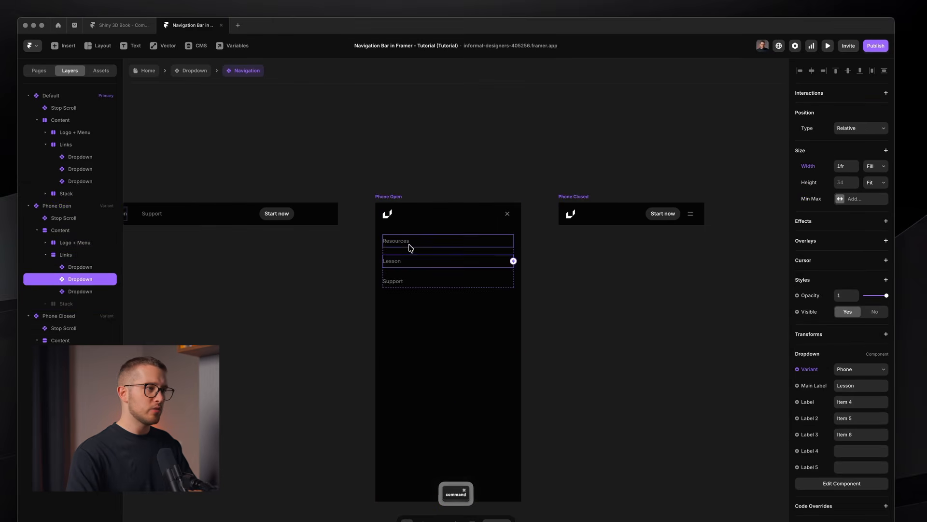
super+double_click(409, 245)
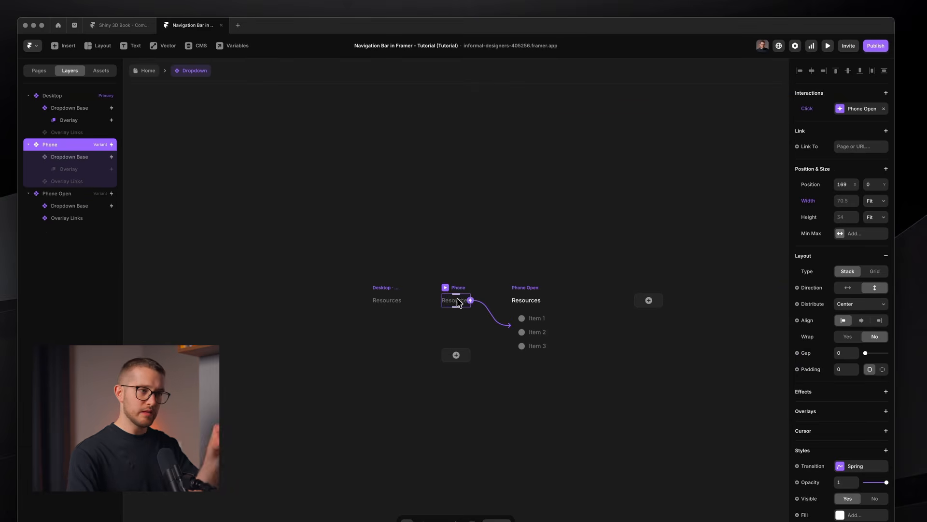
super+click(540, 322)
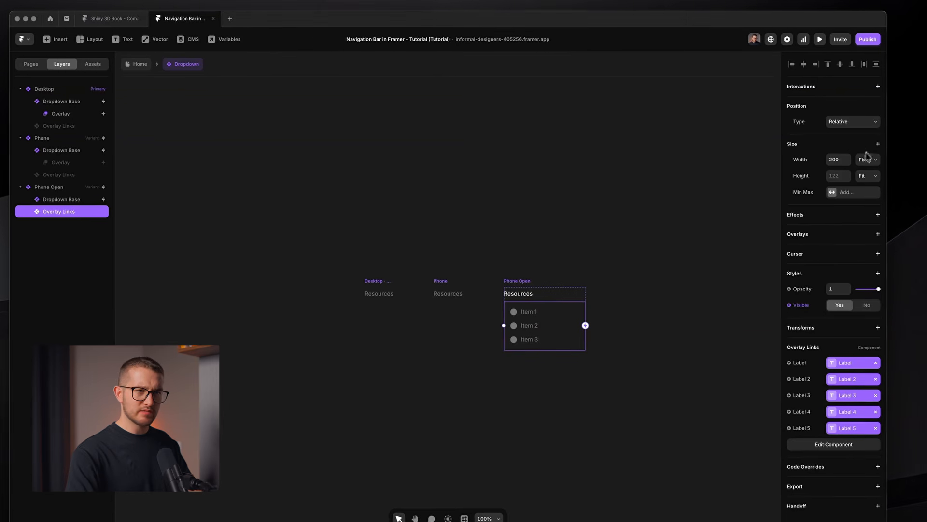
super+click(477, 301)
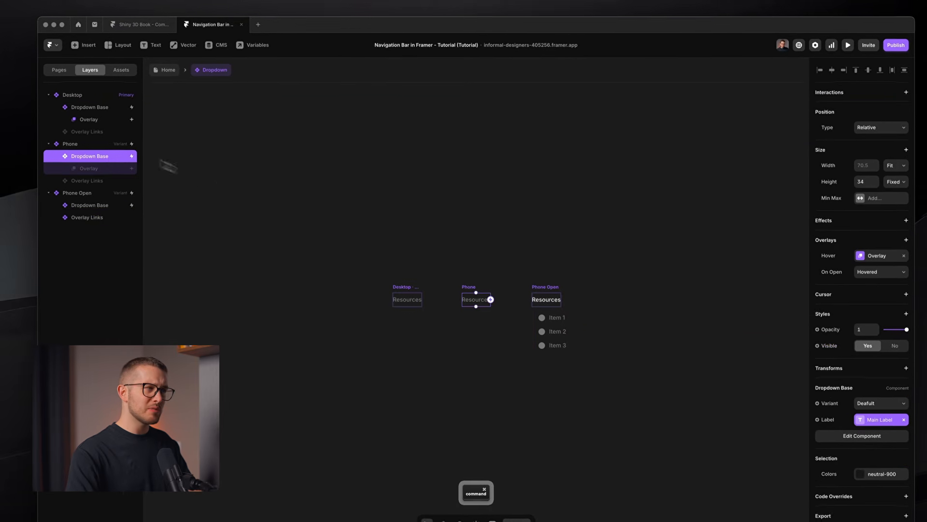
click(98, 131)
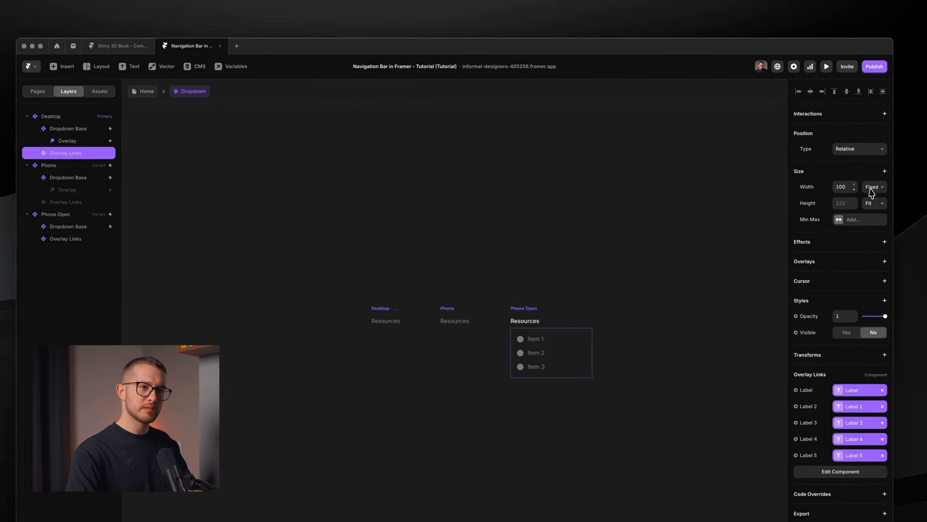
click(900, 190)
click(899, 212)
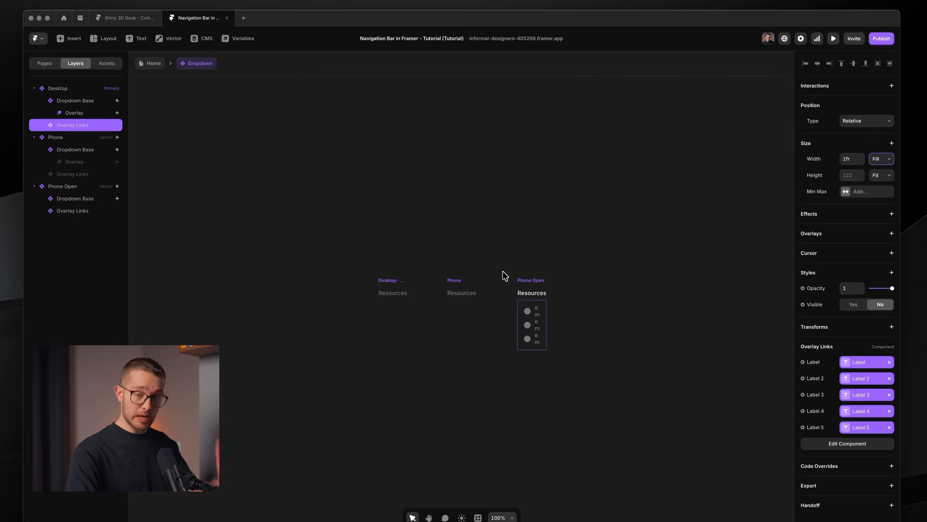
Set the Dropdown's Phone Open variant to a Fixed width and widen it so the item labels fit on one line.
click(544, 280)
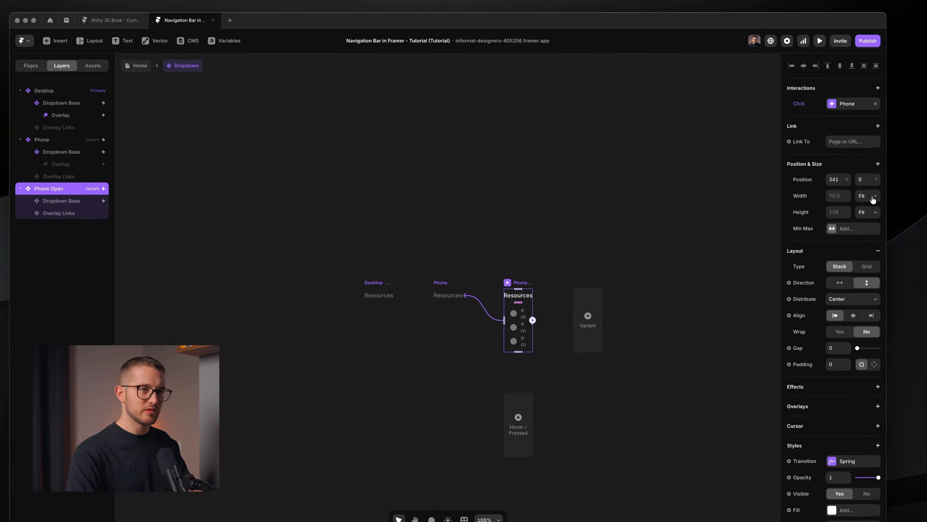
click(881, 193)
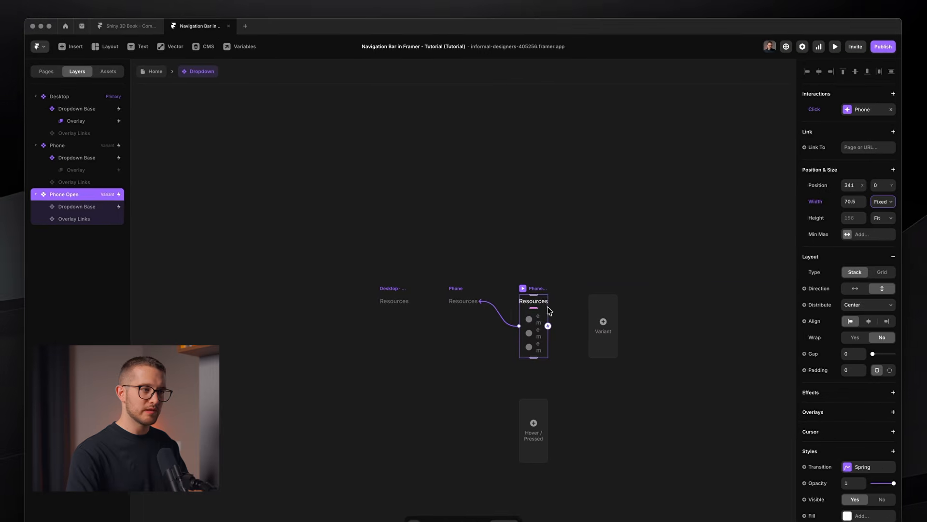
drag(532, 306, 614, 305)
click(573, 264)
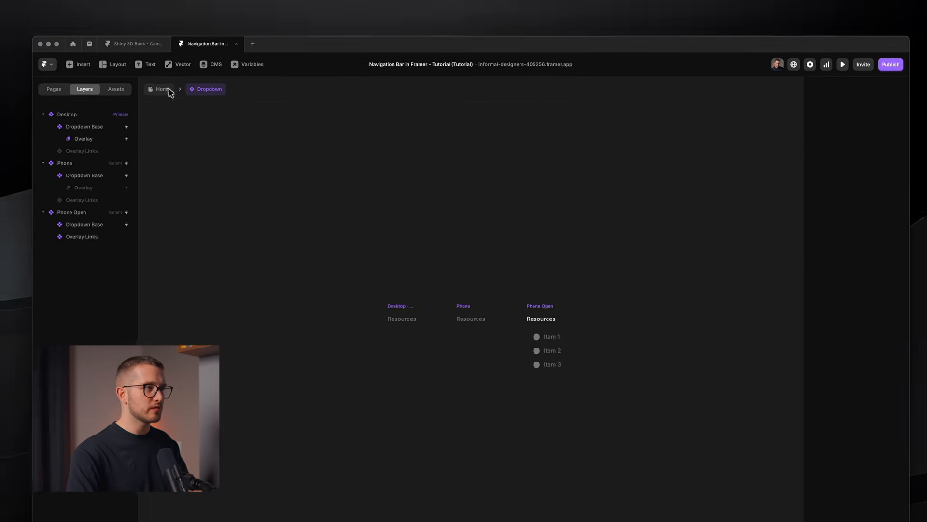
Return to the Home page, preview it and narrow the preview to 476 px wide at the Phone breakpoint.
click(160, 73)
key(super+p)
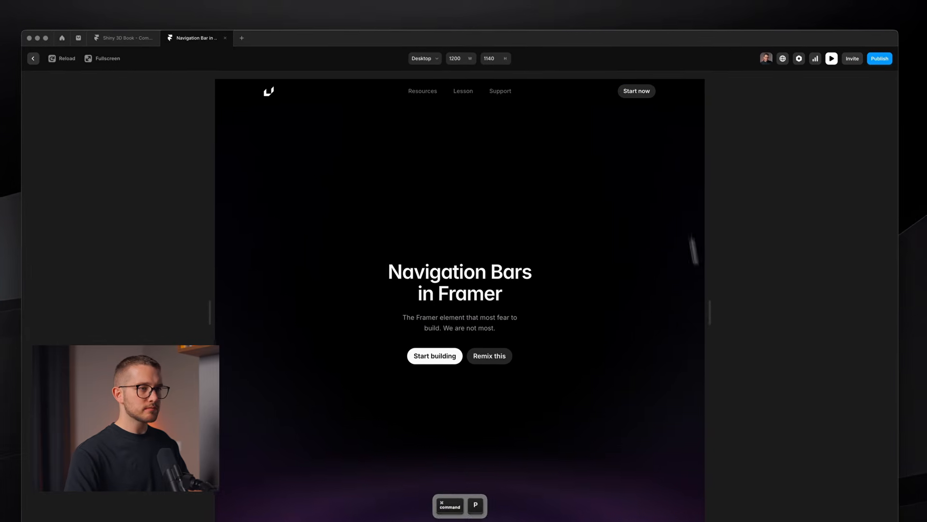
drag(704, 309, 561, 296)
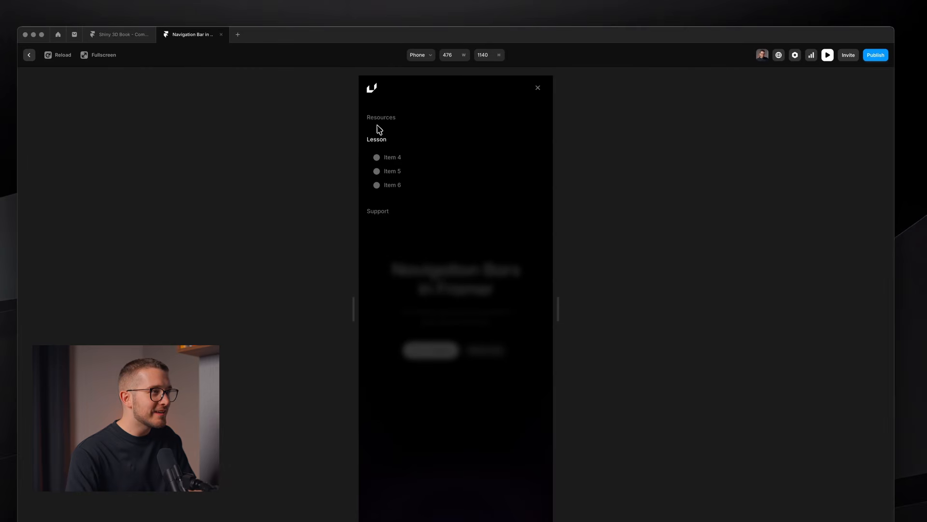
Expand and collapse the Resources, Lesson and Support dropdowns in the mobile menu to check their items, and close the menu.
click(380, 121)
click(380, 121)
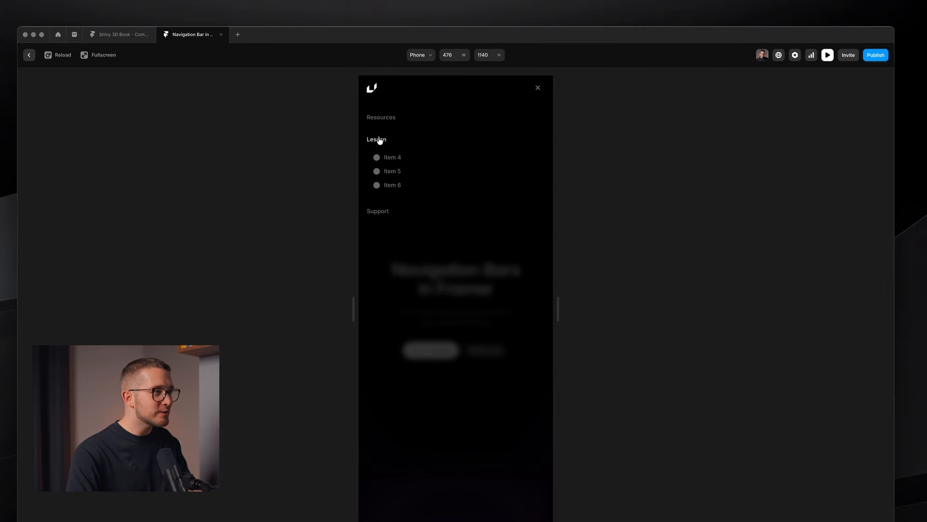
click(379, 140)
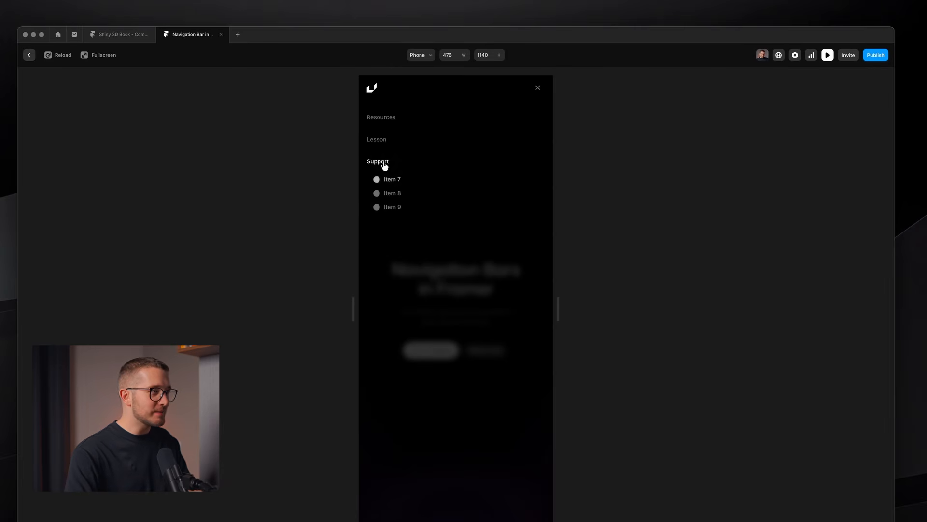
click(384, 163)
click(383, 140)
click(385, 119)
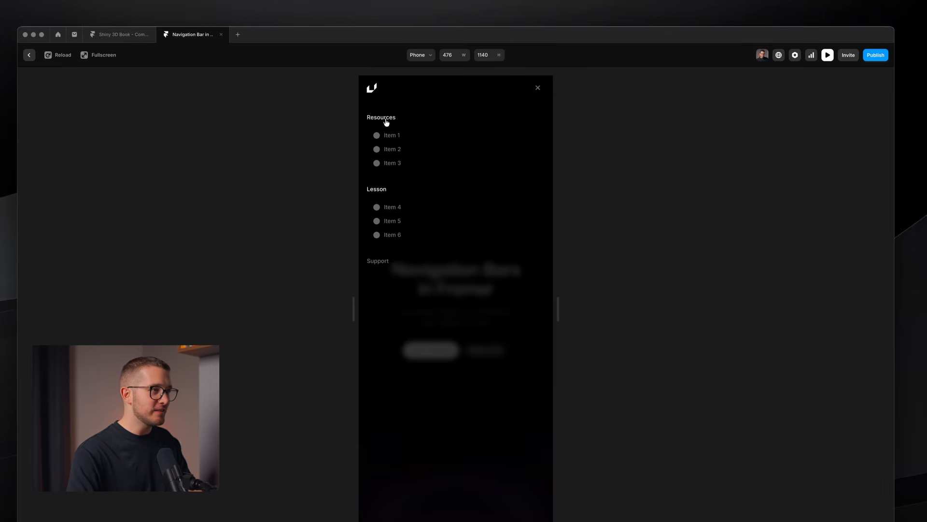
click(386, 120)
click(381, 140)
click(538, 89)
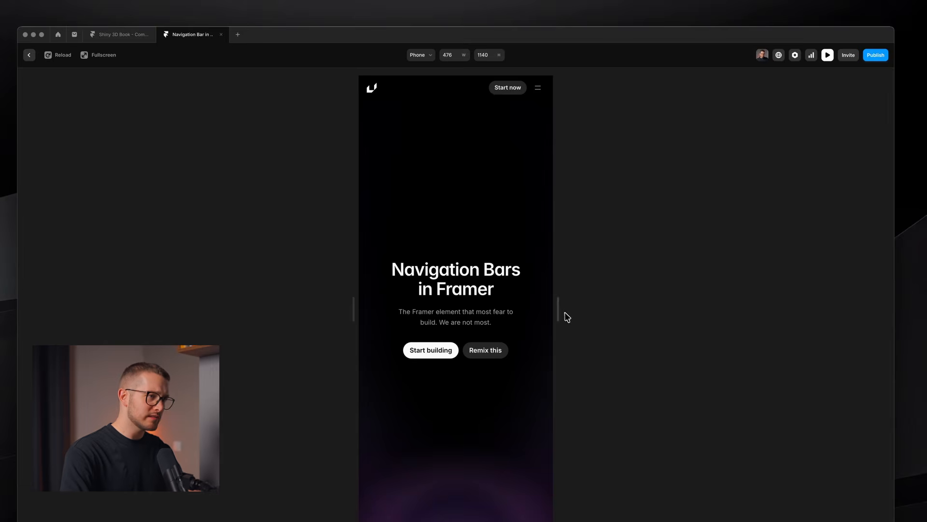
Check the Resources dropdown at 1520 px desktop width, and narrow the preview to 694 px with the mobile menu open.
drag(558, 312, 768, 308)
mouse_move(418, 89)
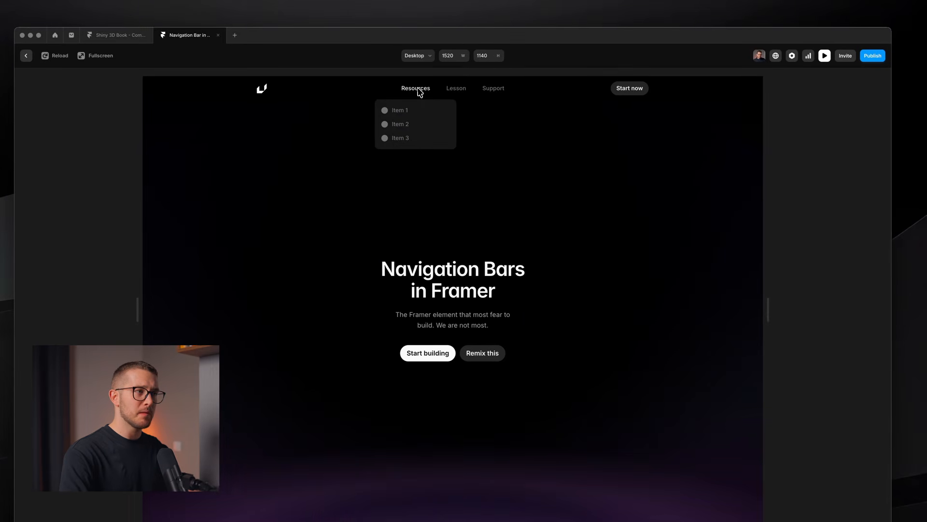
drag(768, 311, 602, 314)
click(582, 85)
Repeatedly expand and collapse the Lesson dropdown in the mobile menu to examine how its items animate.
click(336, 136)
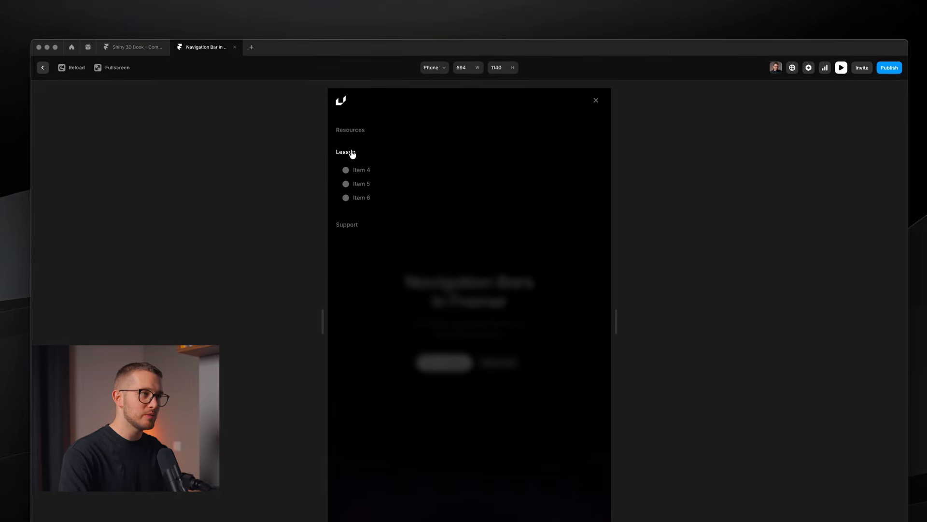
click(346, 155)
click(346, 155)
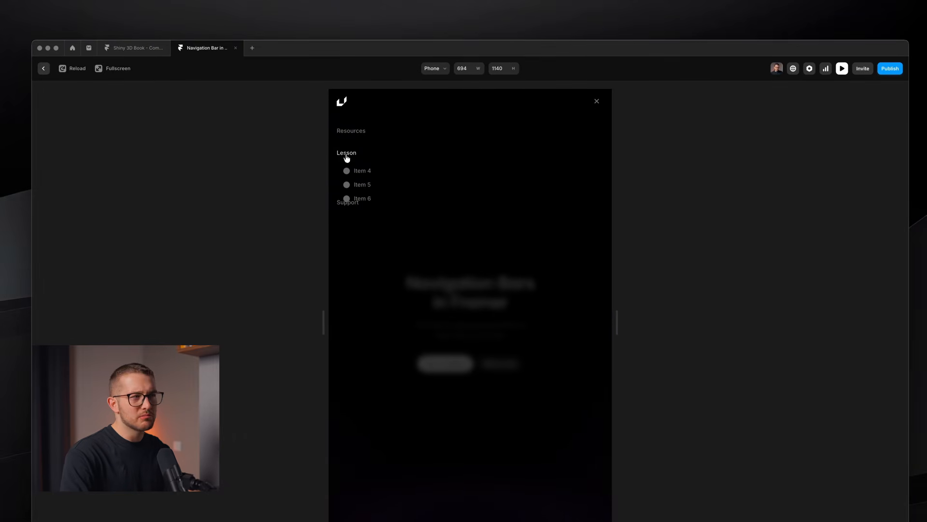
click(352, 159)
click(352, 159)
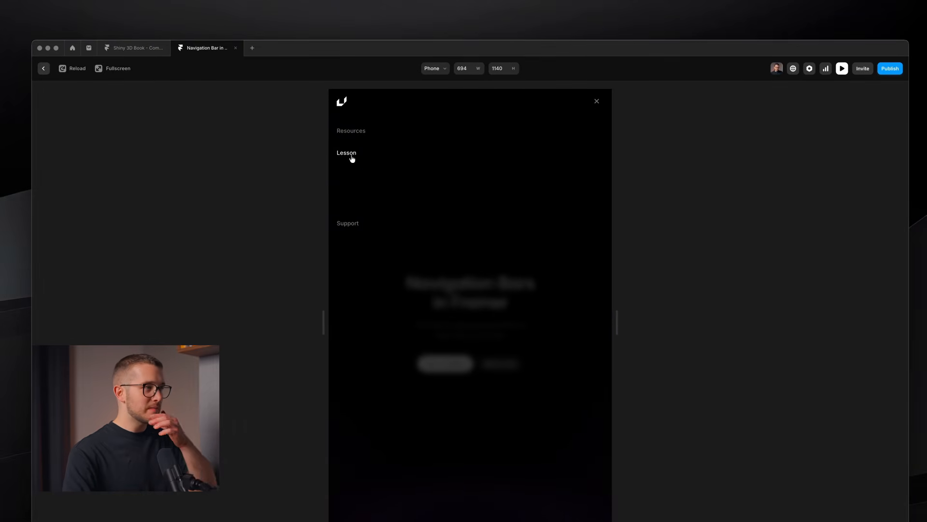
click(352, 158)
click(352, 159)
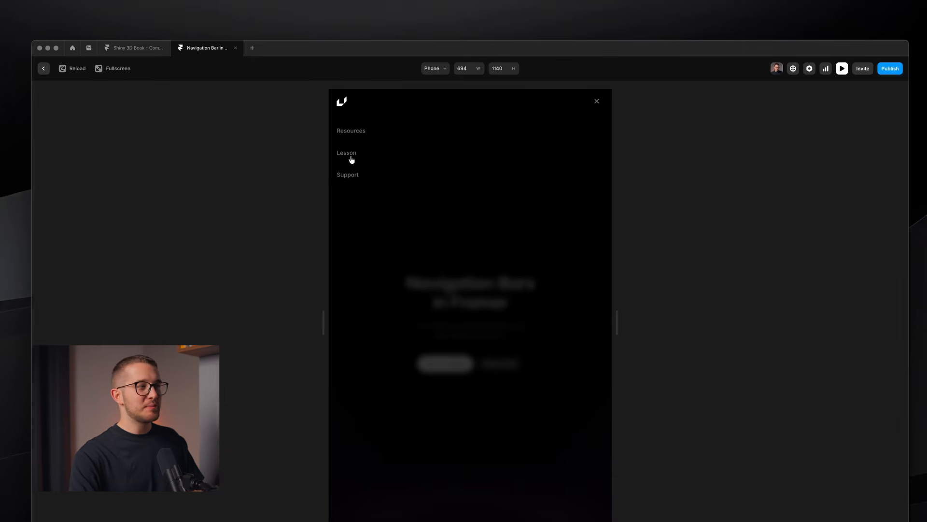
click(353, 159)
Switch to the browser, close the published site tab and examine the Resources dropdown in Framer's own mobile menu before returning to Framer.
key(super+Tab)
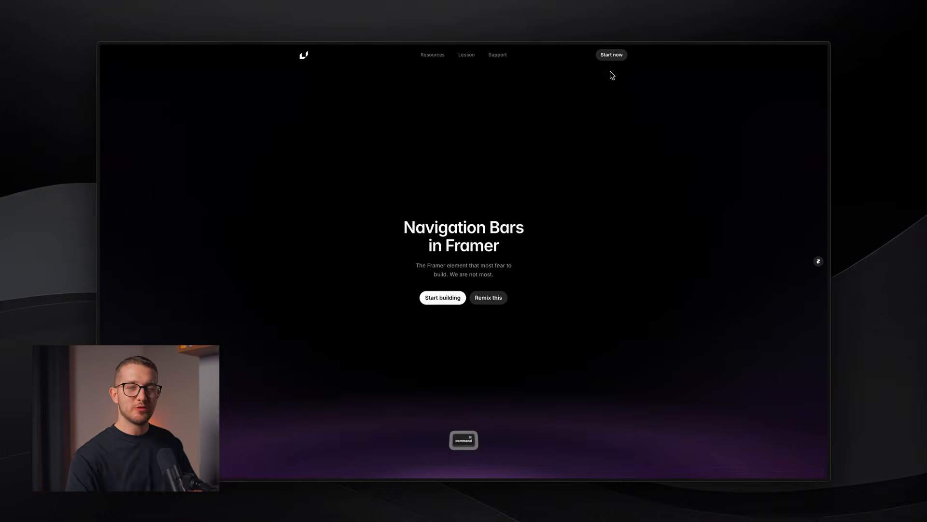
key(super+Tab)
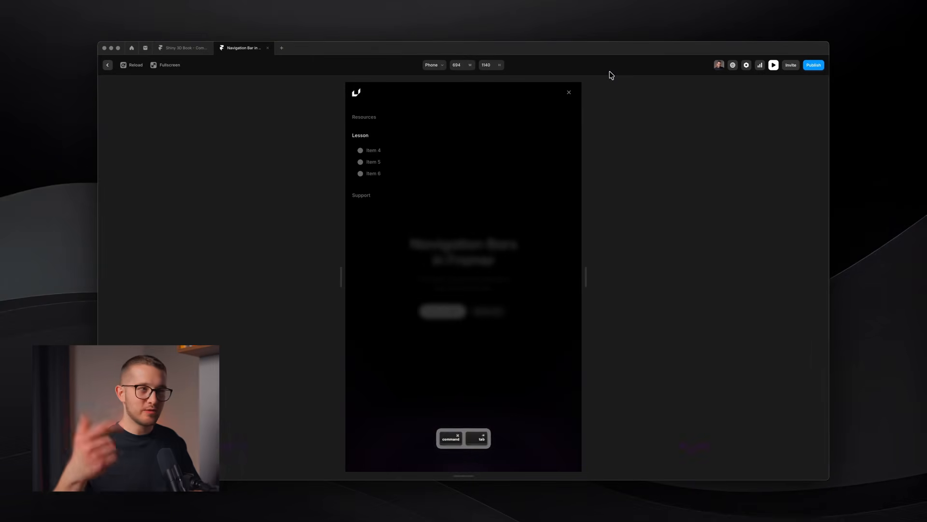
key(super)
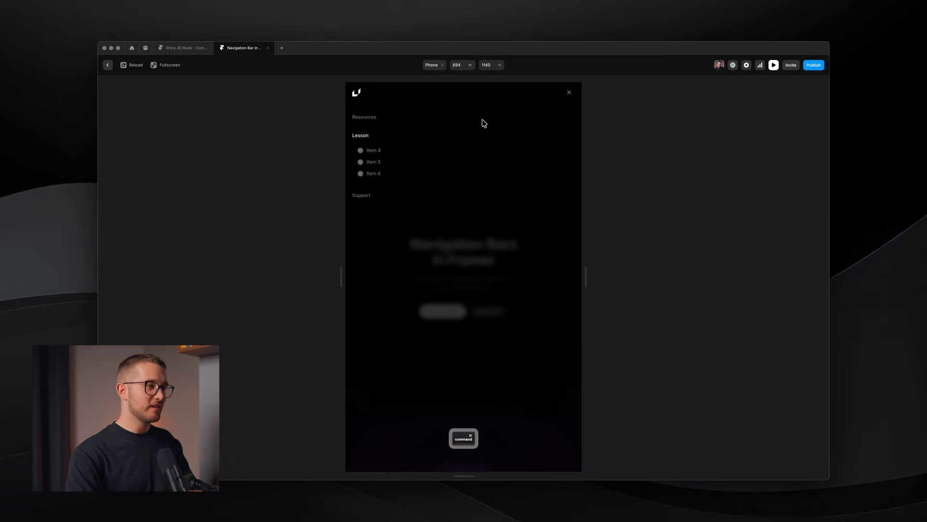
key(super+Tab)
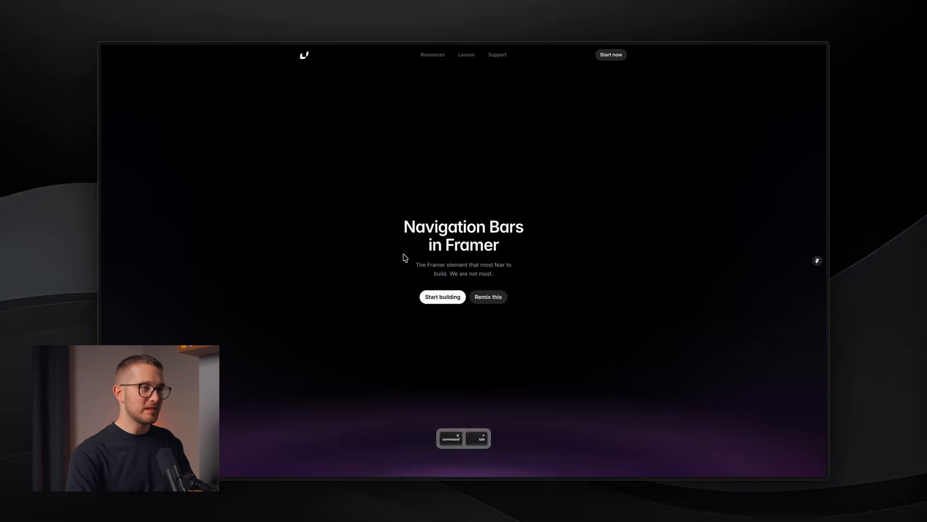
key(super+w)
click(325, 119)
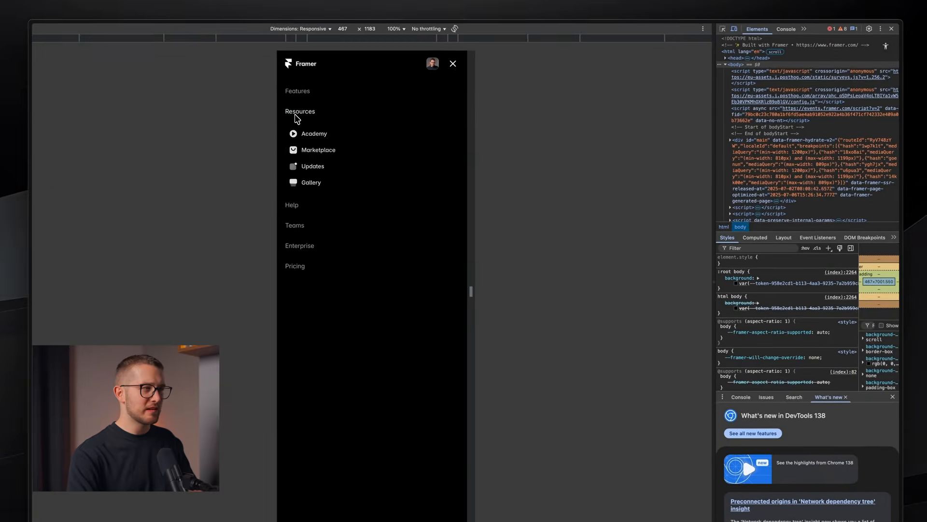
key(super+Tab)
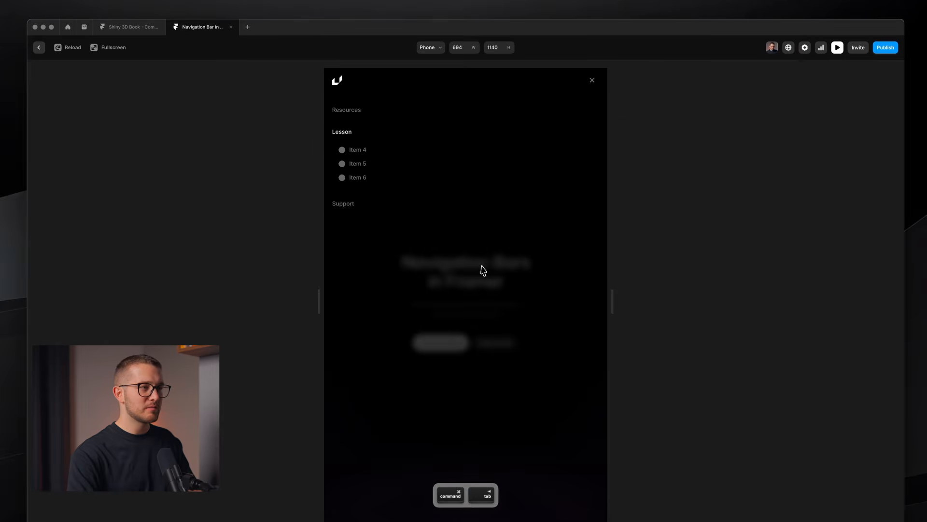
Exit the preview, open the Dropdown component inside Navigation and select the Desktop variant's hidden Overlay Links.
key(Escape)
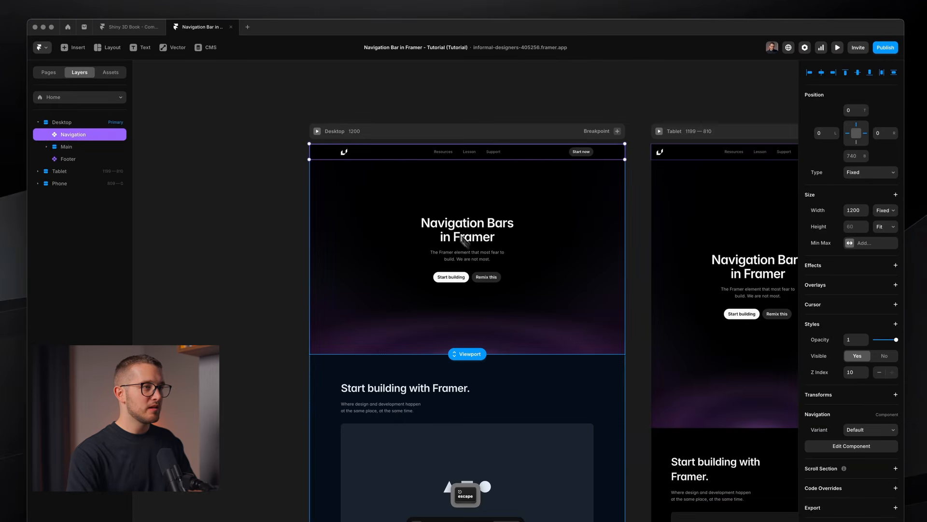
double_click(514, 150)
double_click(427, 305)
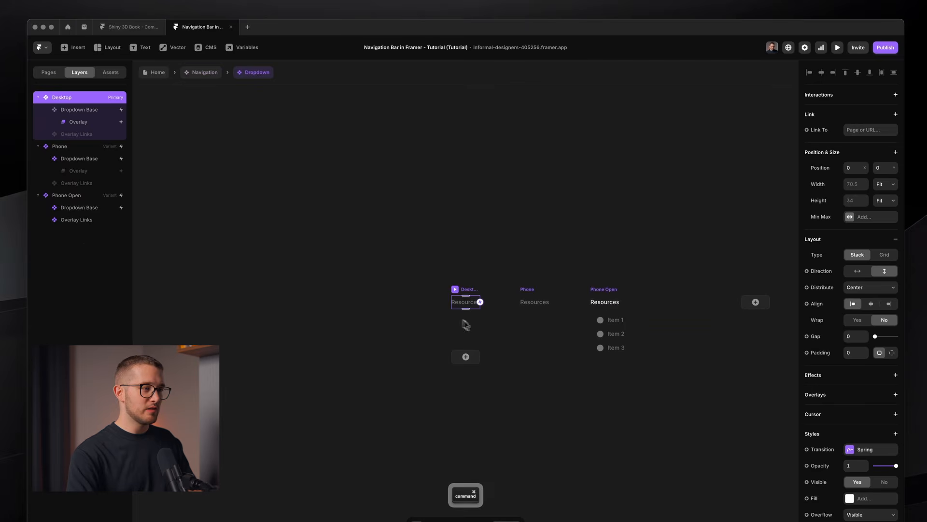
click(101, 135)
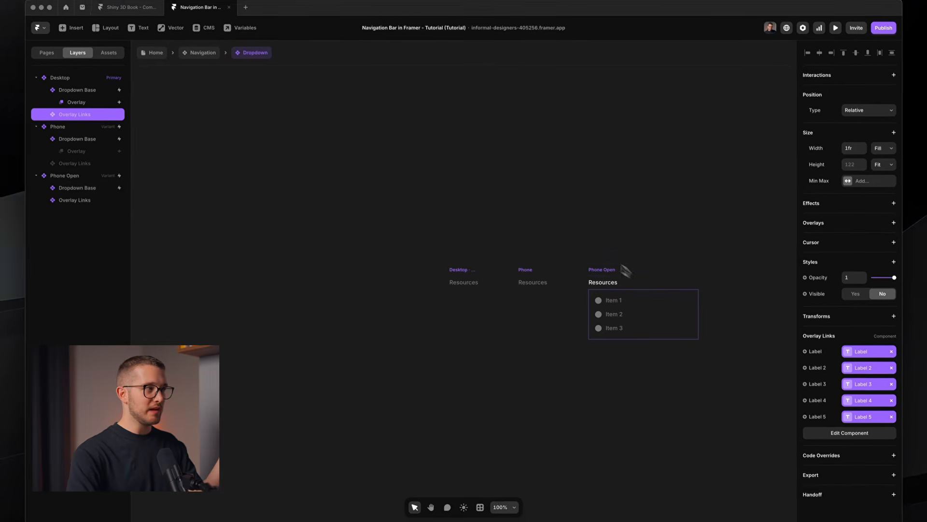
scroll(621, 342, up, 5)
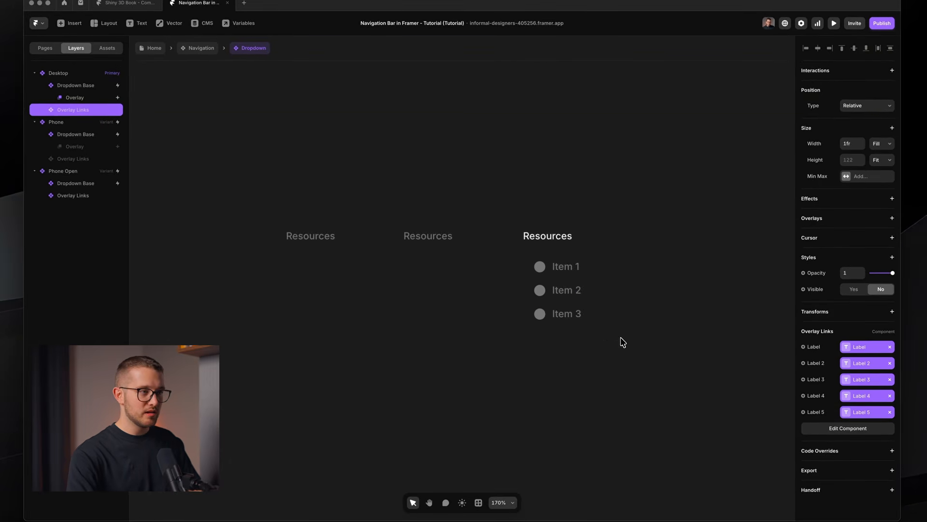
key(super+shift+4)
drag(522, 254, 706, 332)
key(Escape)
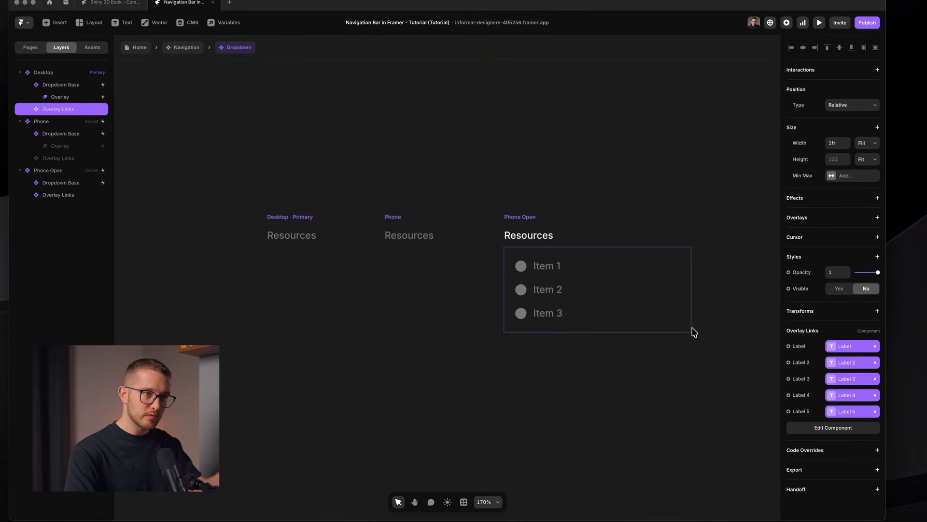
Add an Appear effect to the Desktop variant's Overlay Links and set its enter transition delay to 0.2.
click(830, 204)
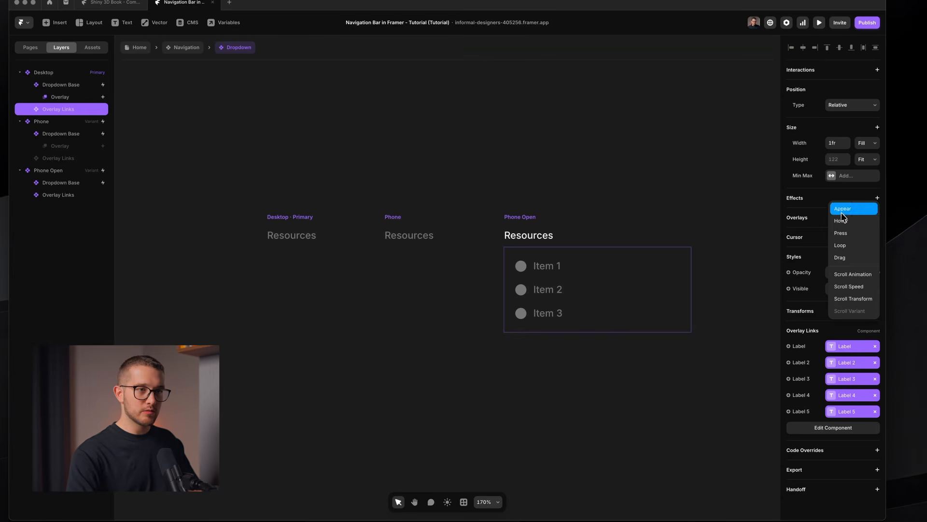
click(843, 217)
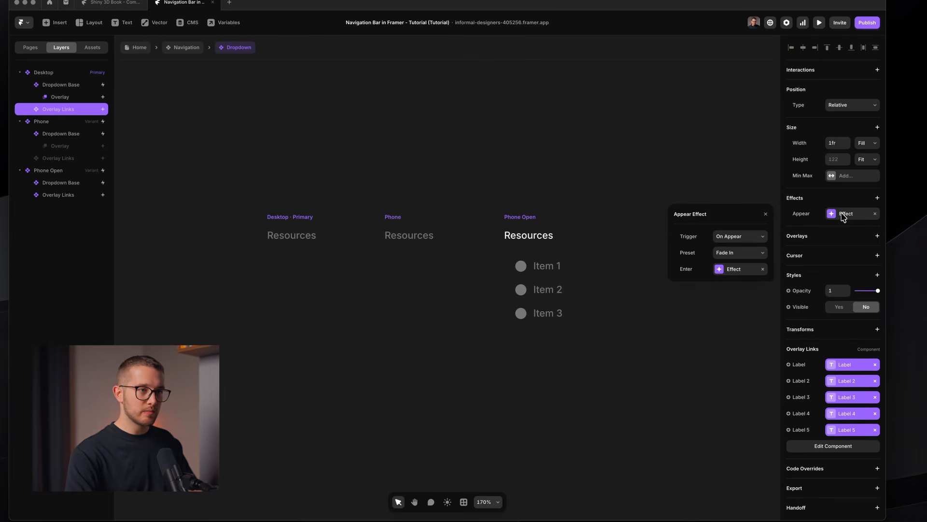
click(731, 275)
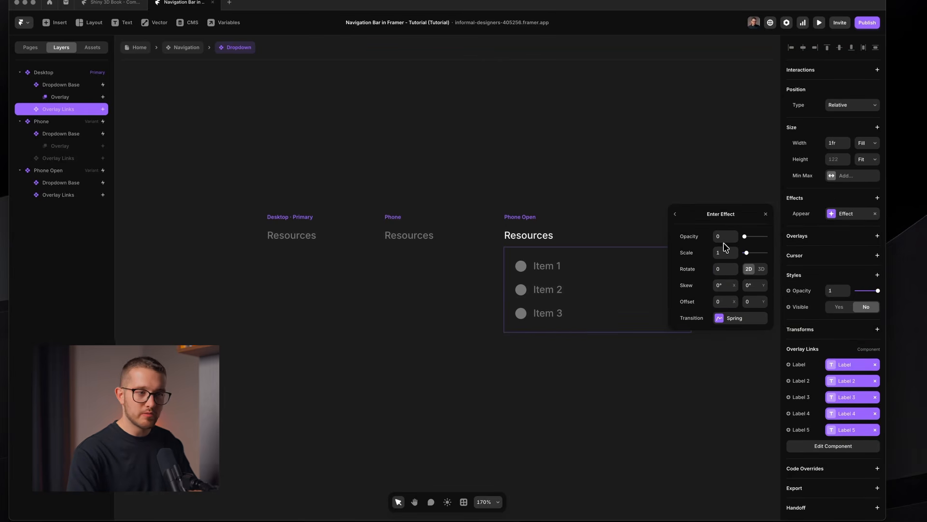
click(734, 320)
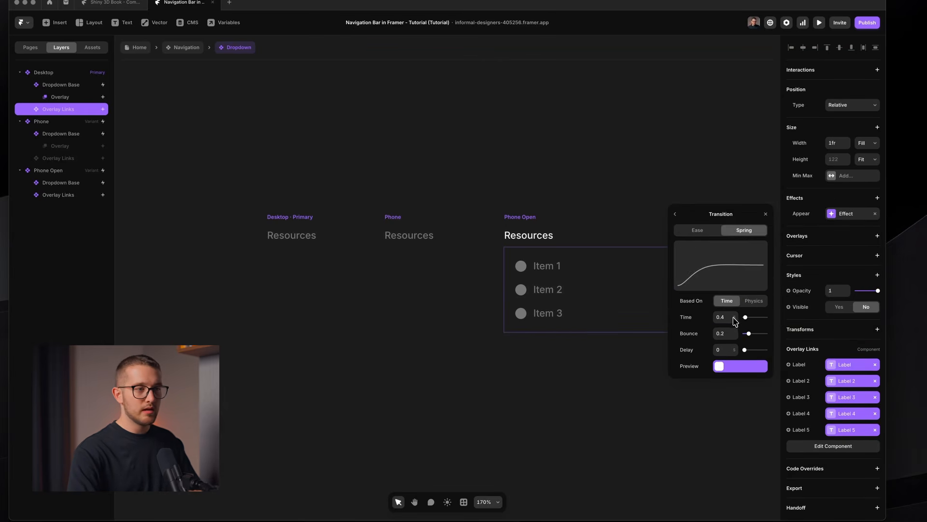
click(727, 350)
text(0.2)
key(Return)
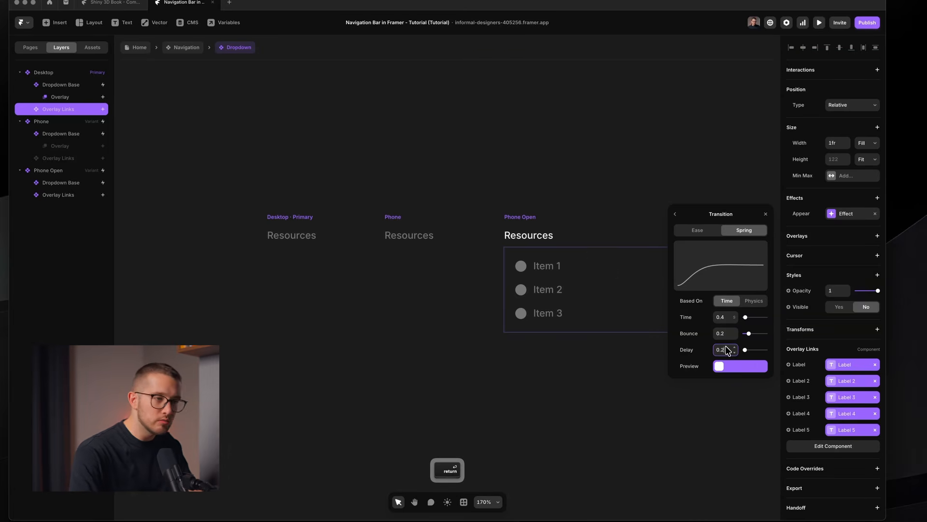
Preview the Dropdown component's Phone variant and check how the delayed Overlay Links appear when it is expanded.
click(406, 233)
key(super+p)
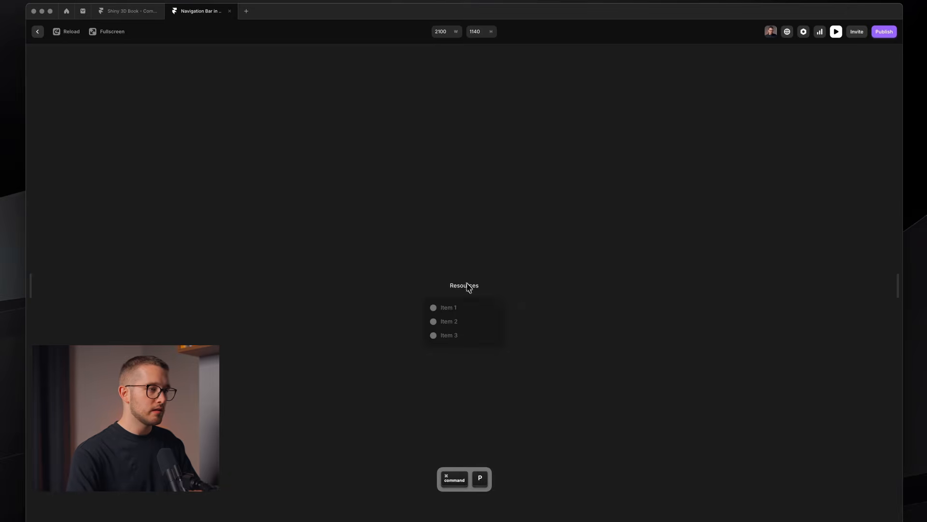
key(Escape)
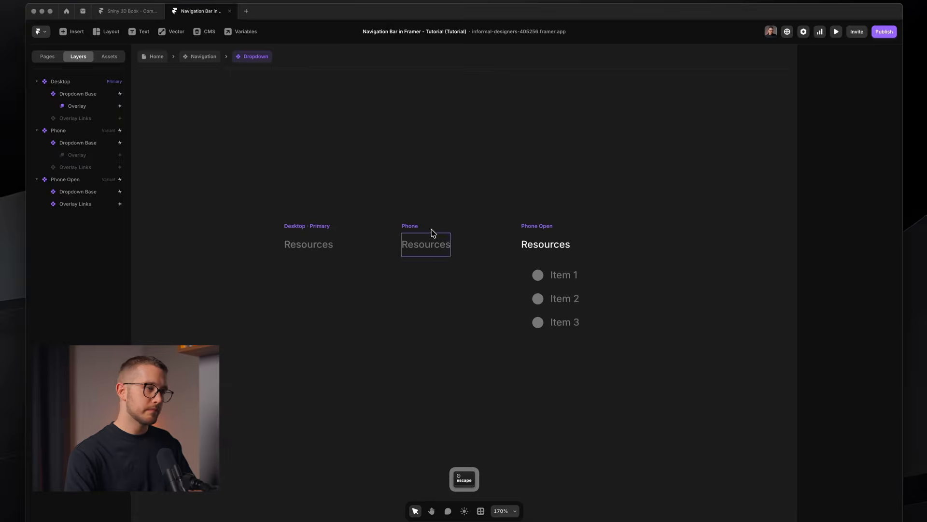
click(433, 234)
key(super+p)
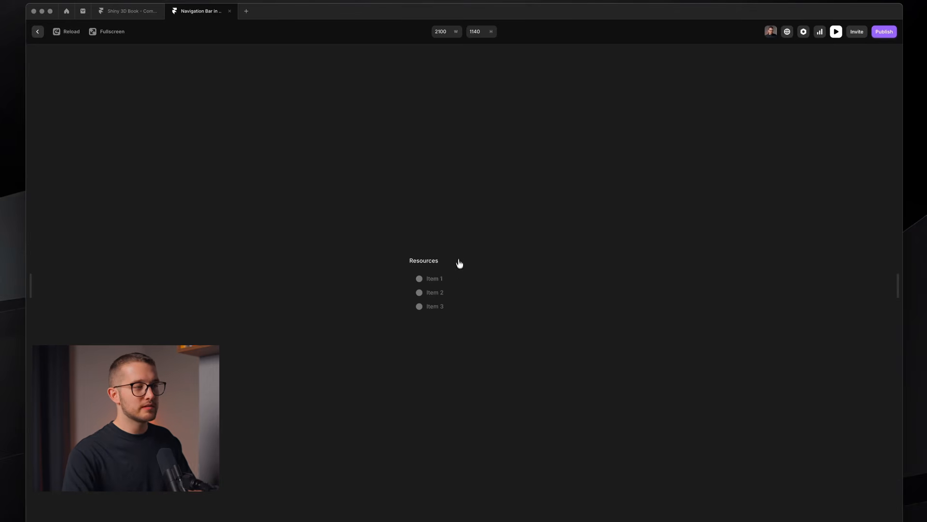
key(Escape)
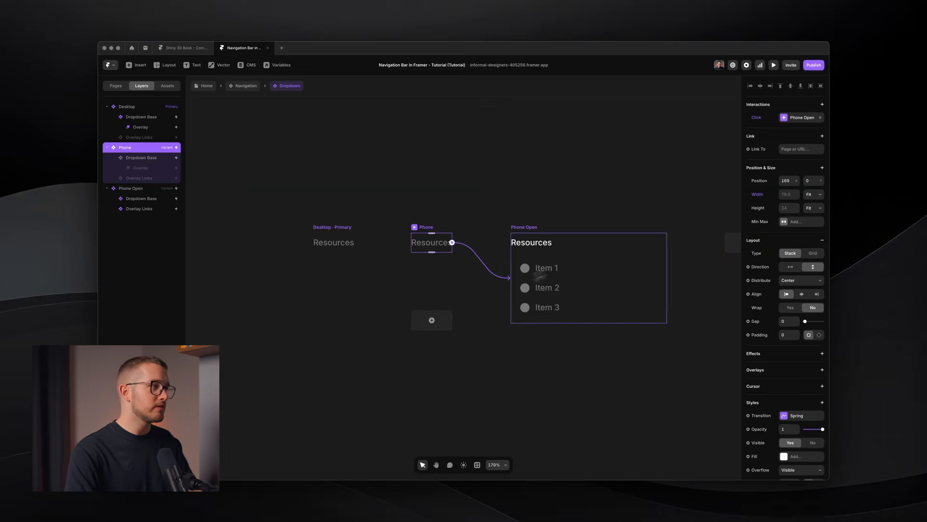
Set the vertical offset of the Appear effect's enter state to 20 for the Desktop variant's Overlay Links.
click(142, 138)
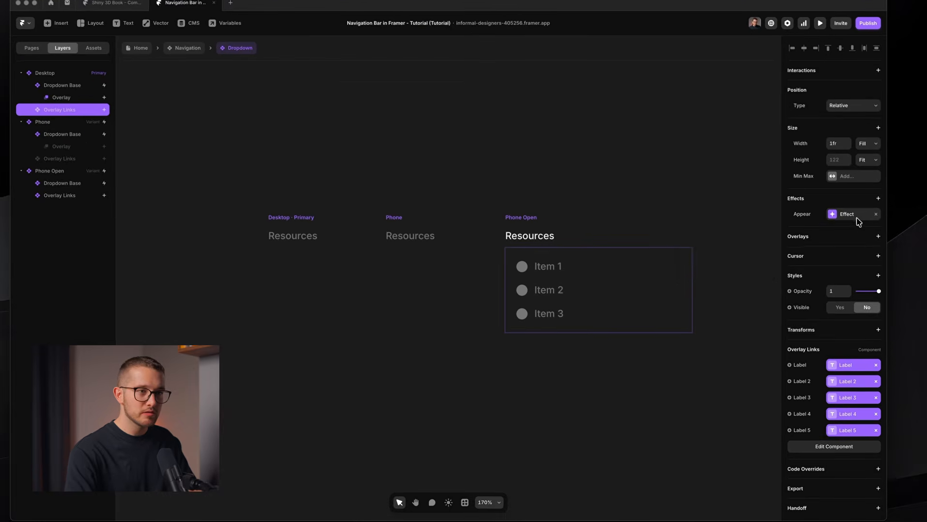
click(859, 251)
click(744, 268)
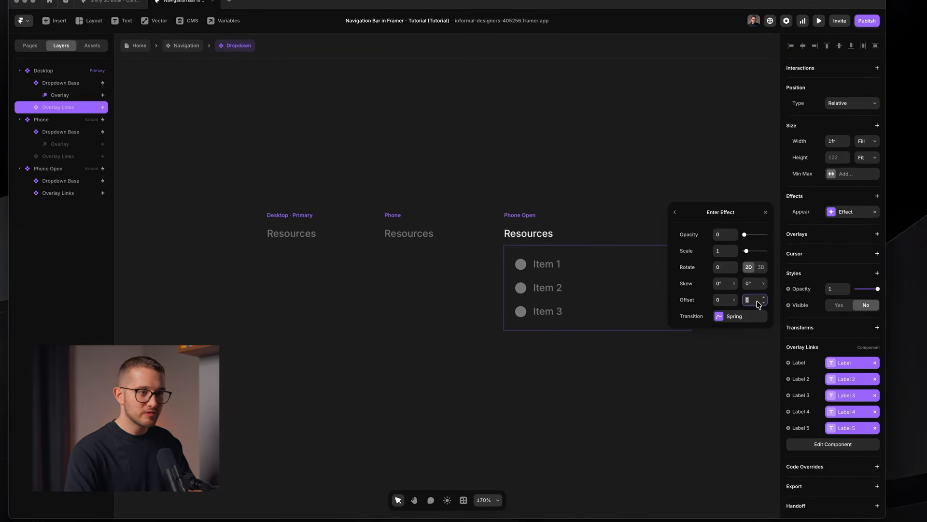
key(shift+Up)
key(shift+Up)
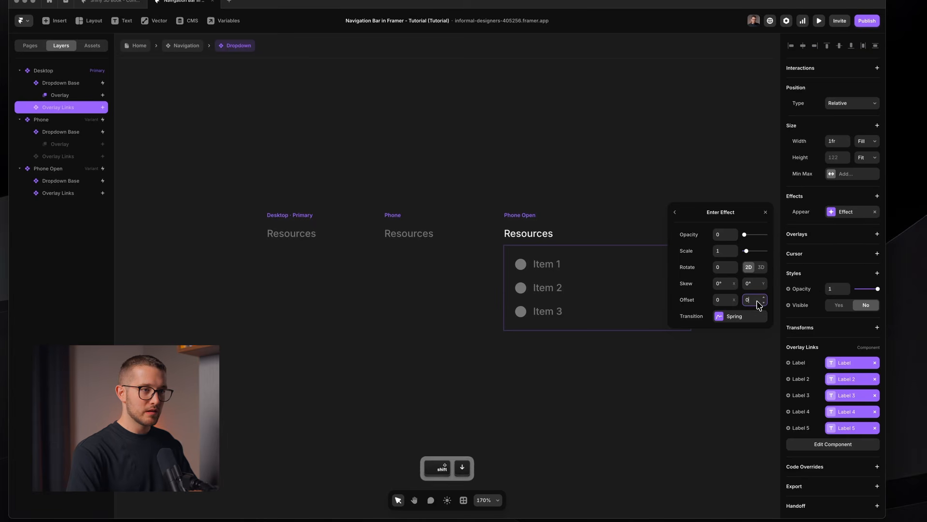
key(shift+Up)
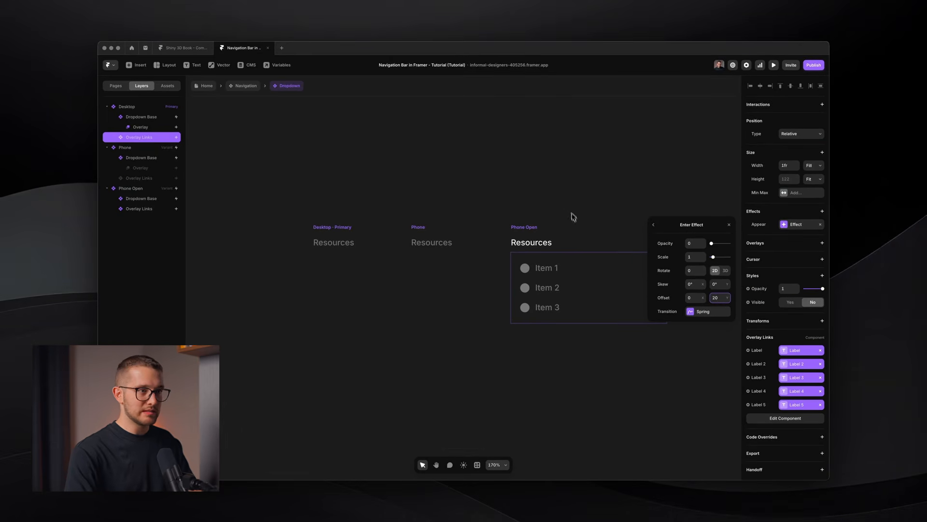
Preview the Dropdown component's Desktop and Phone variants, replaying the Phone expansion to check the offset animation, and exit the preview.
key(super+p)
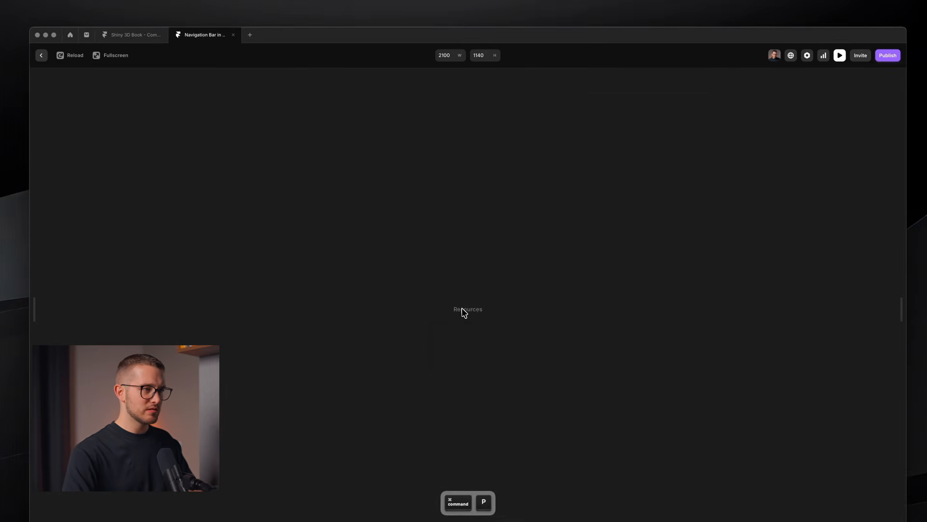
click(464, 311)
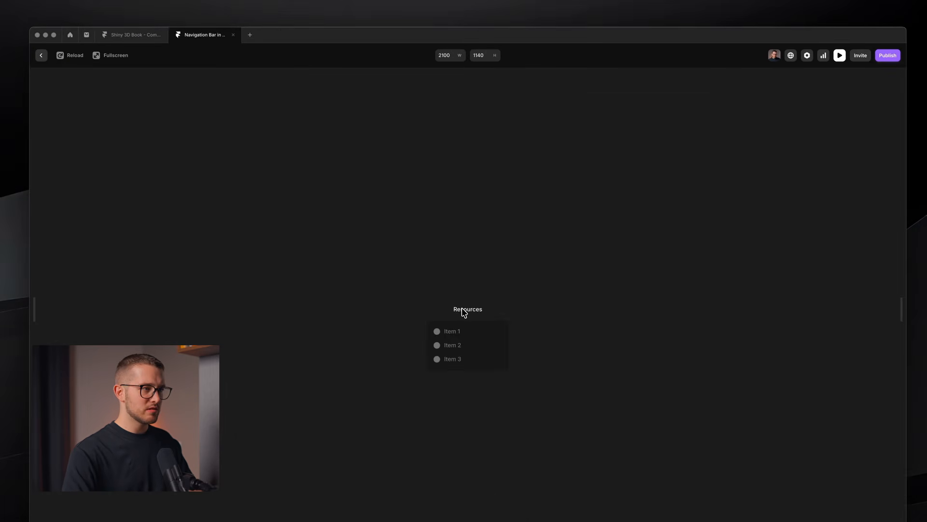
key(Escape)
click(417, 262)
key(super+p)
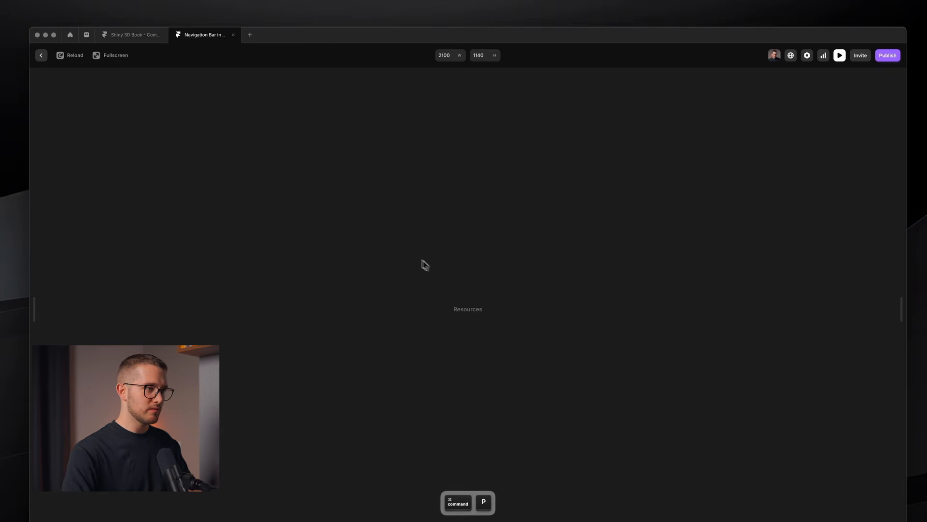
click(481, 315)
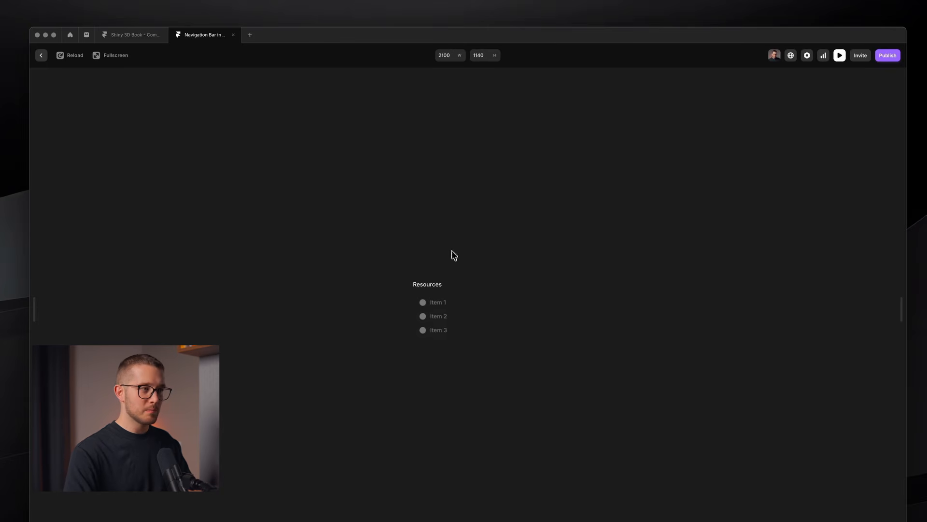
key(super+r)
click(474, 312)
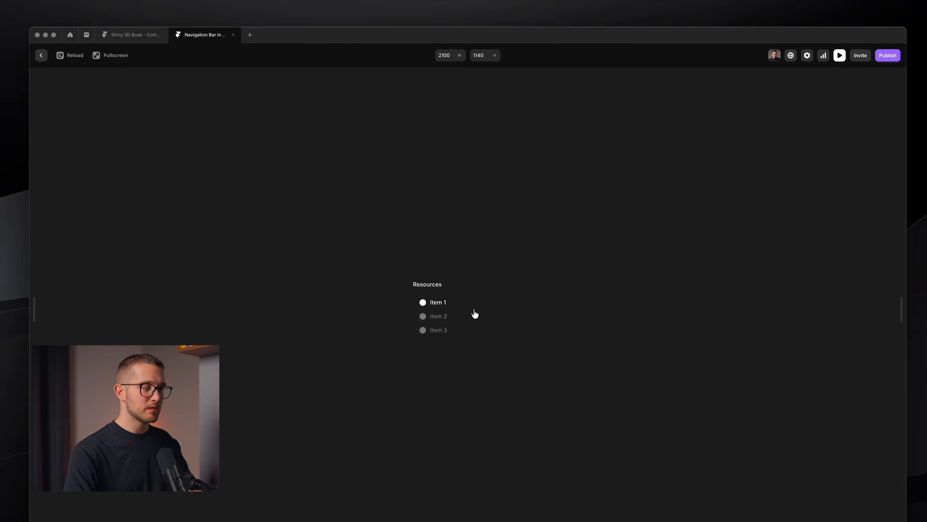
key(super+r)
click(466, 308)
key(Escape)
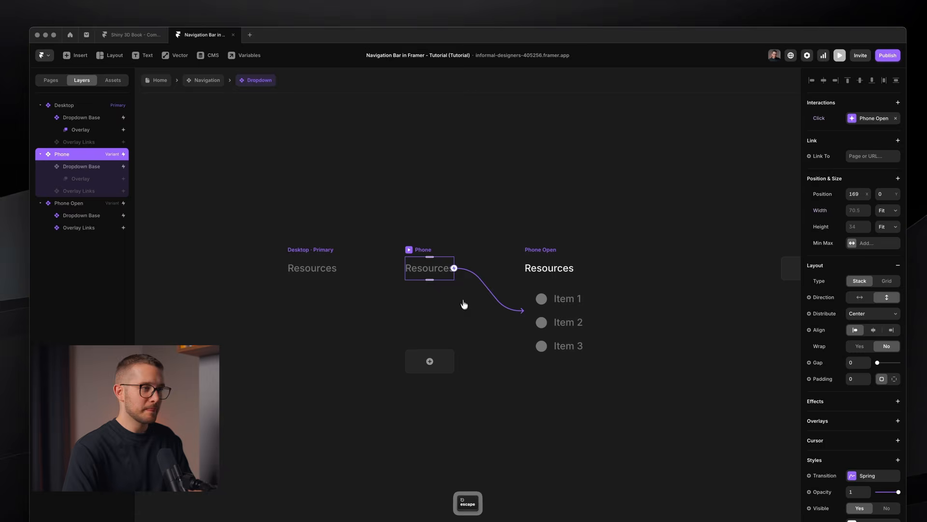
Return to the Home page, preview it fullscreen at desktop size and check the navigation's Resources, Lesson and Support dropdowns.
click(204, 80)
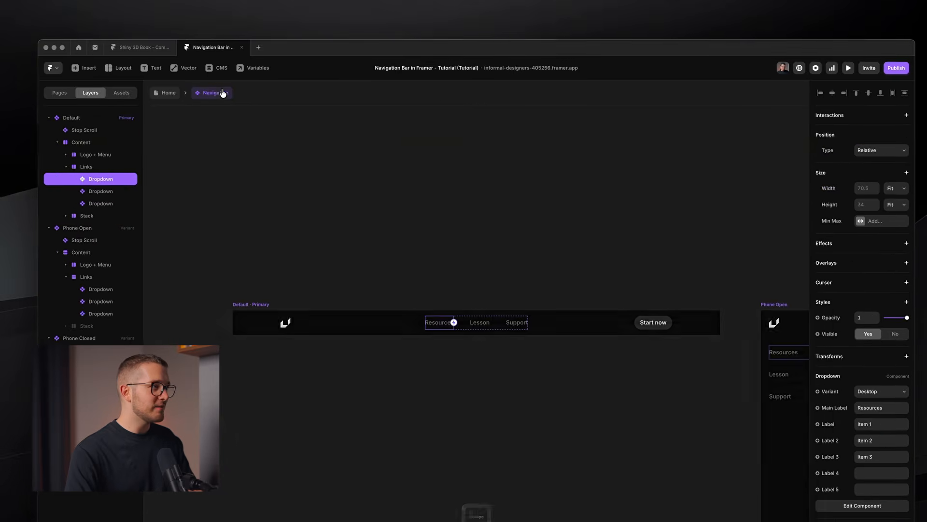
click(167, 93)
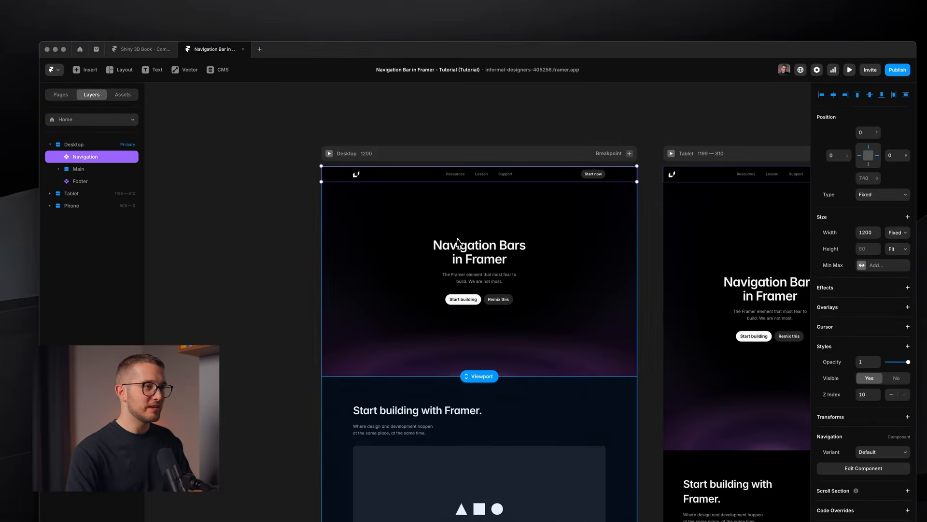
click(456, 243)
key(super+p)
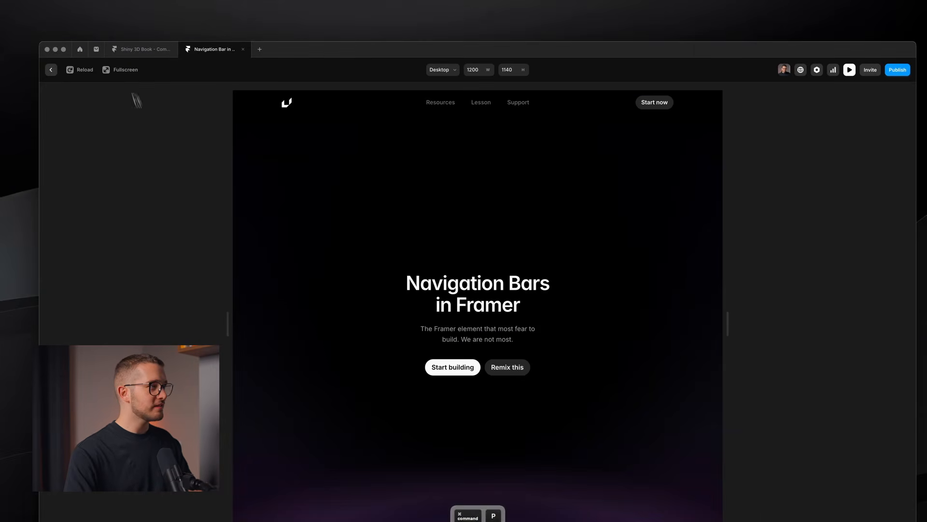
click(127, 70)
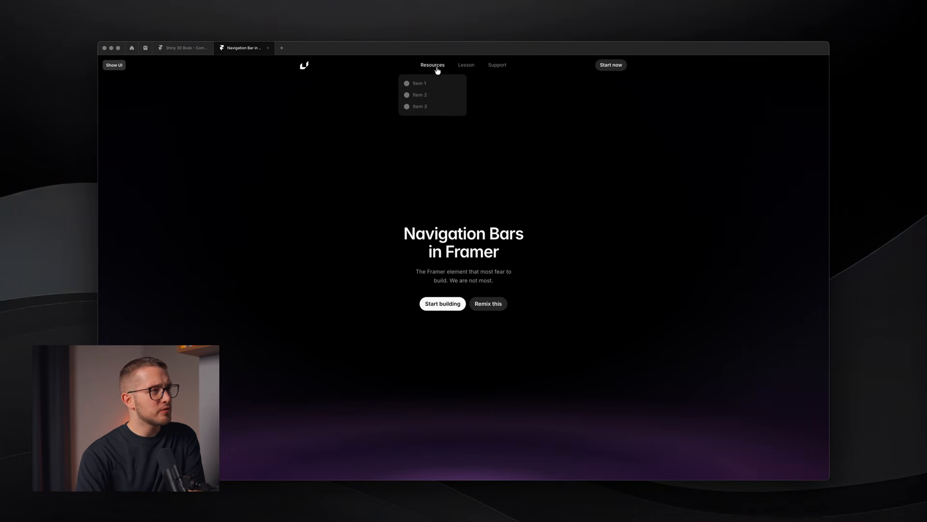
mouse_move(505, 67)
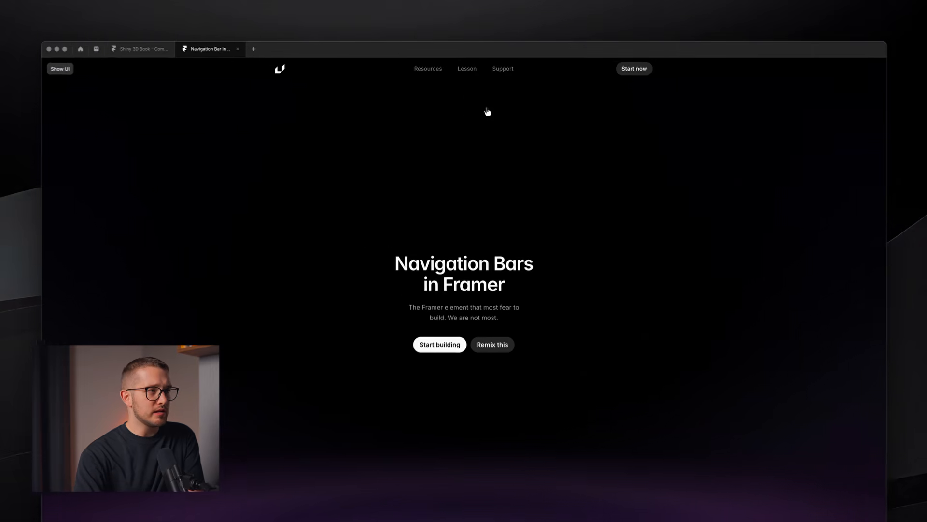
mouse_move(431, 73)
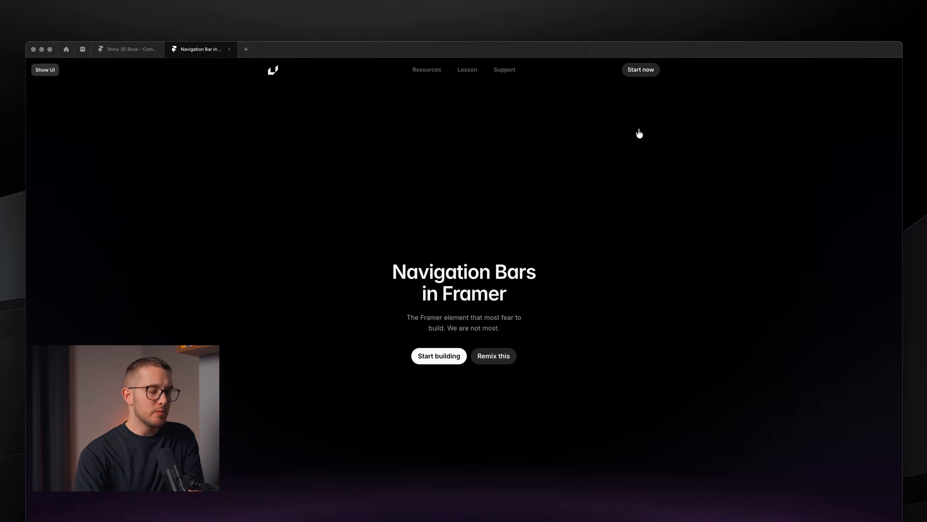
click(45, 70)
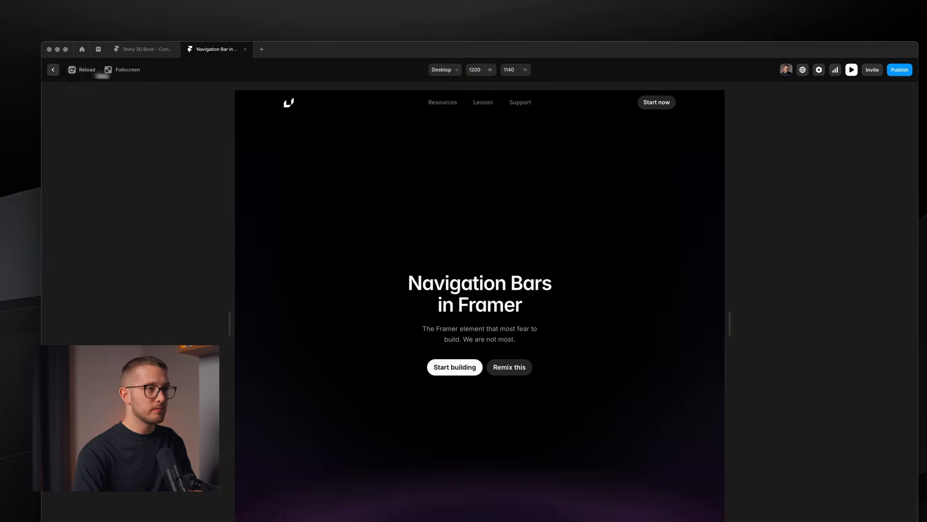
Narrow the preview to a phone width of about 524, open the mobile menu and test expanding and collapsing Resources, Lesson and Support.
drag(709, 315, 573, 315)
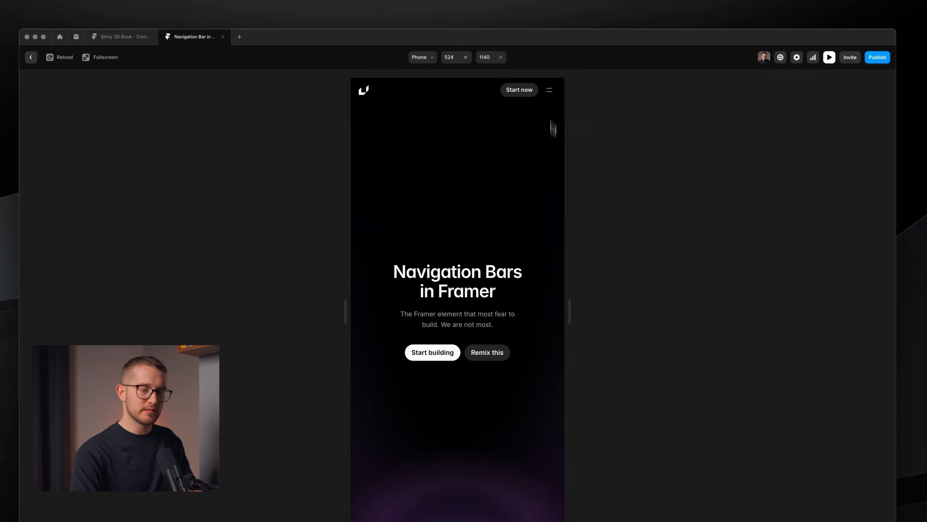
click(548, 94)
click(371, 120)
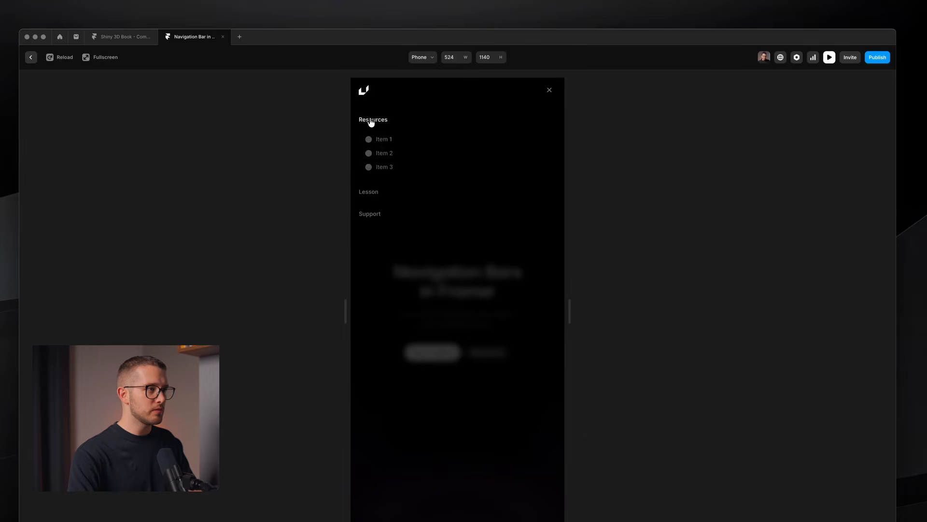
click(373, 191)
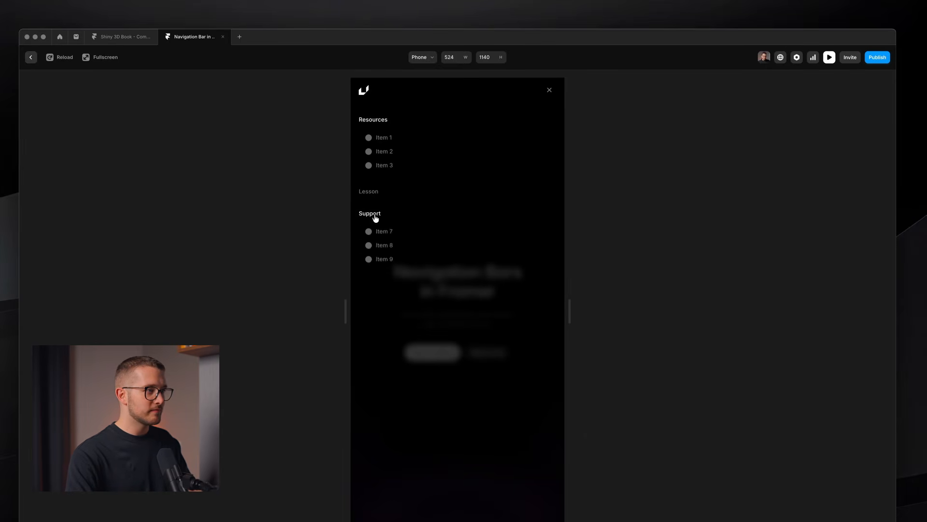
click(372, 191)
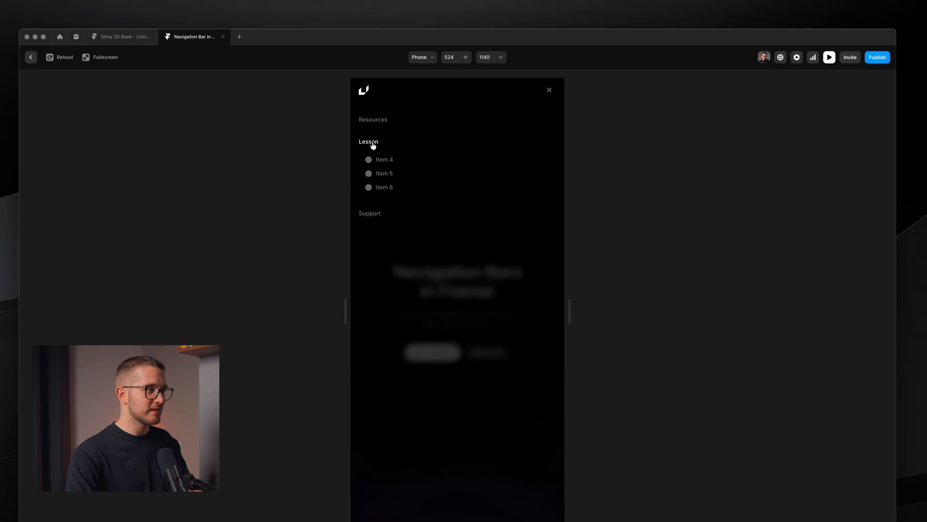
click(374, 143)
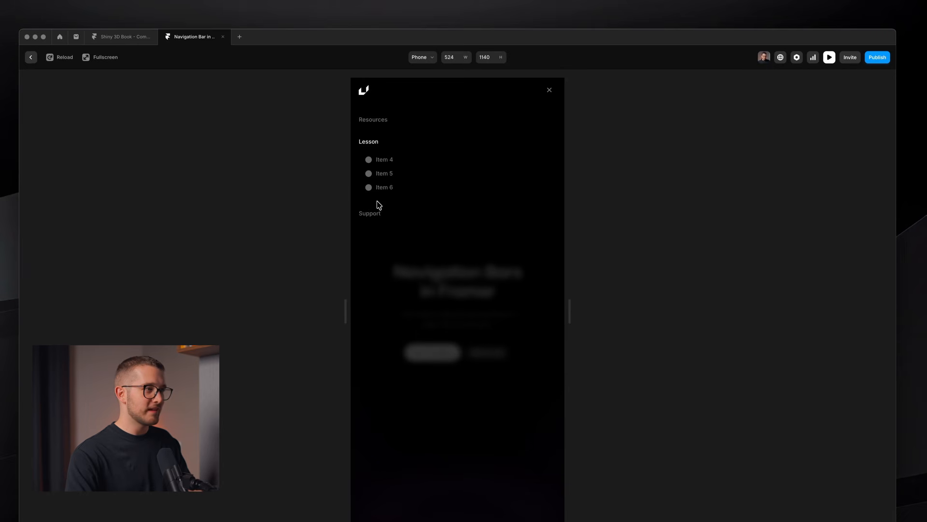
click(376, 141)
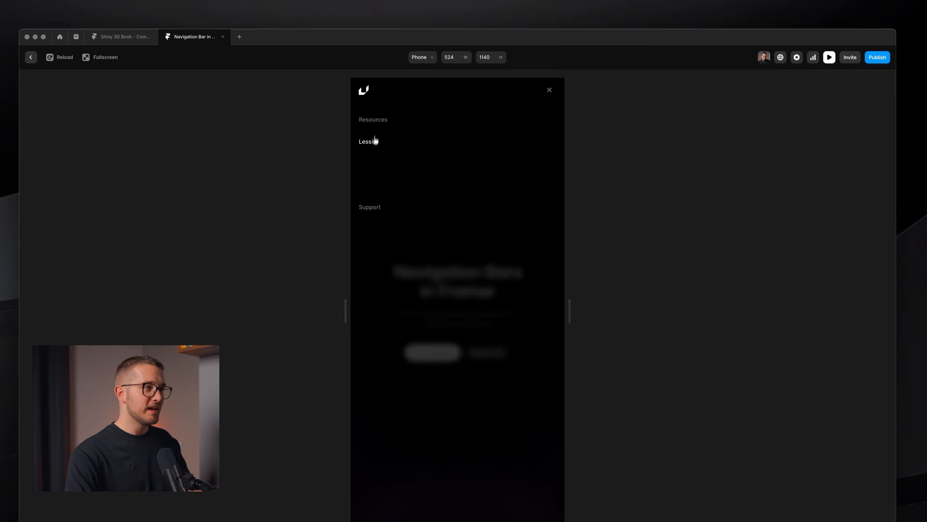
click(377, 119)
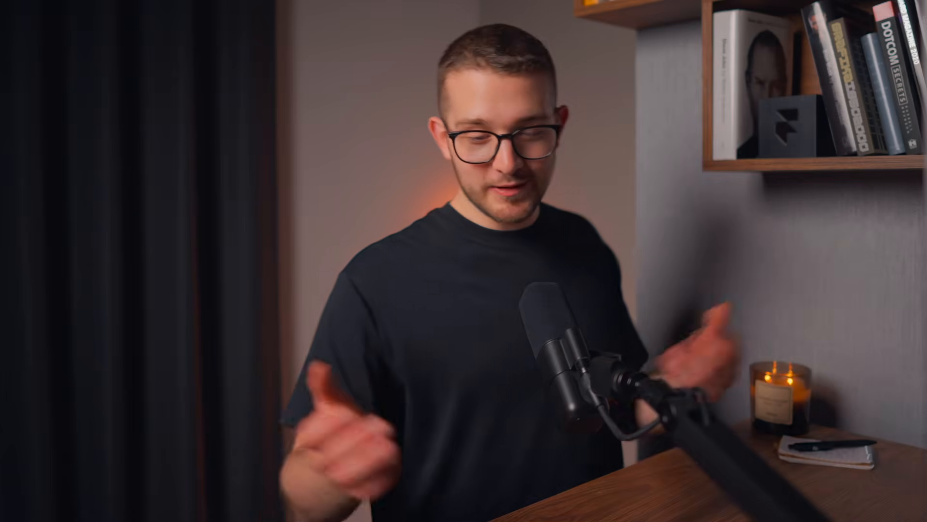